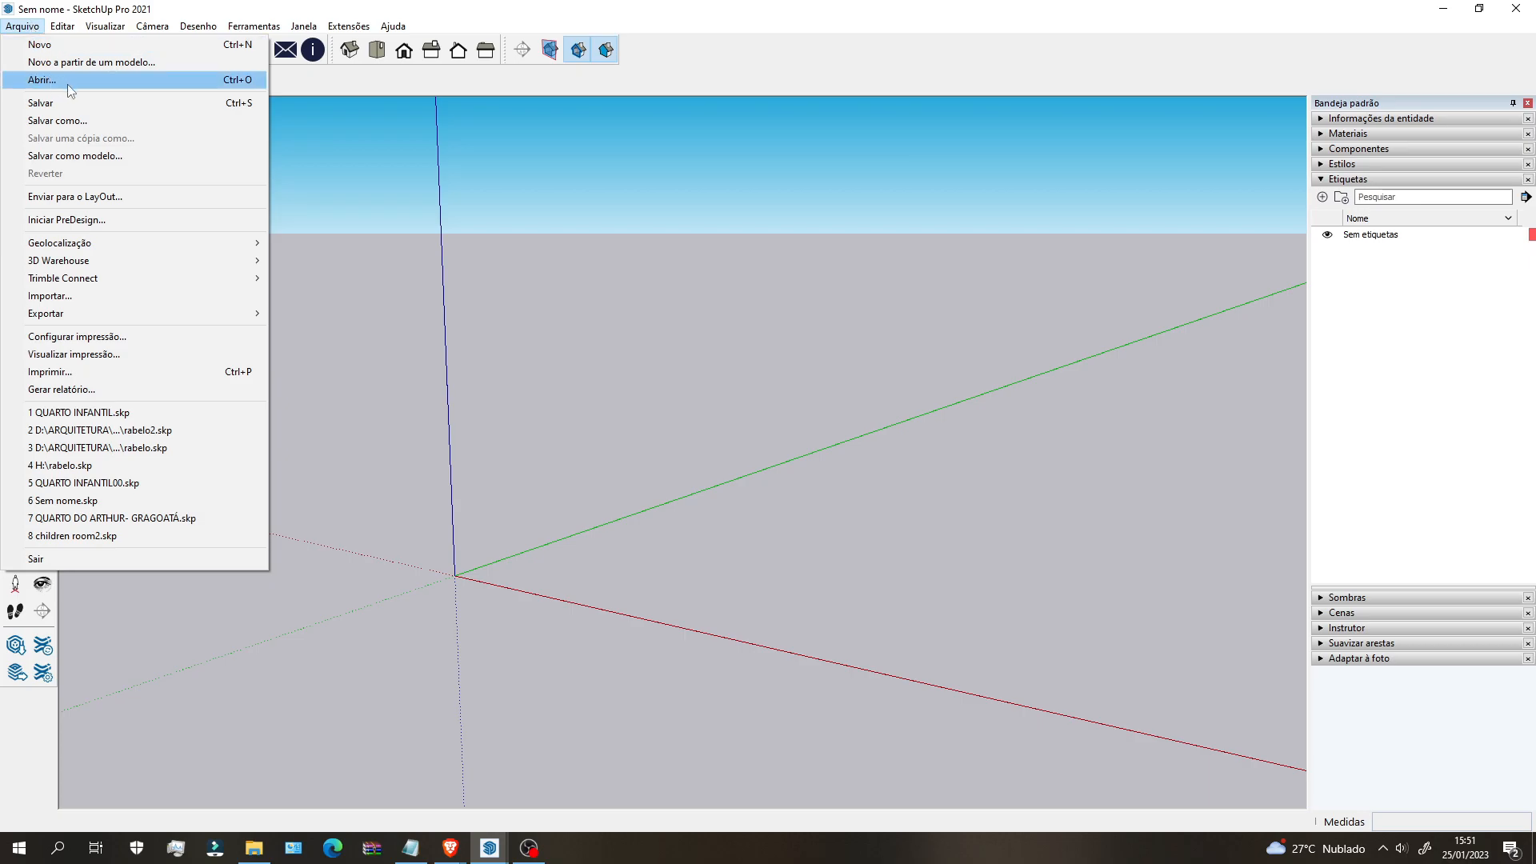
Step: Open children room2.skp from the recent files and zoom in on the desk under the window
{"action": "left_click", "coordinate": [77, 81]}
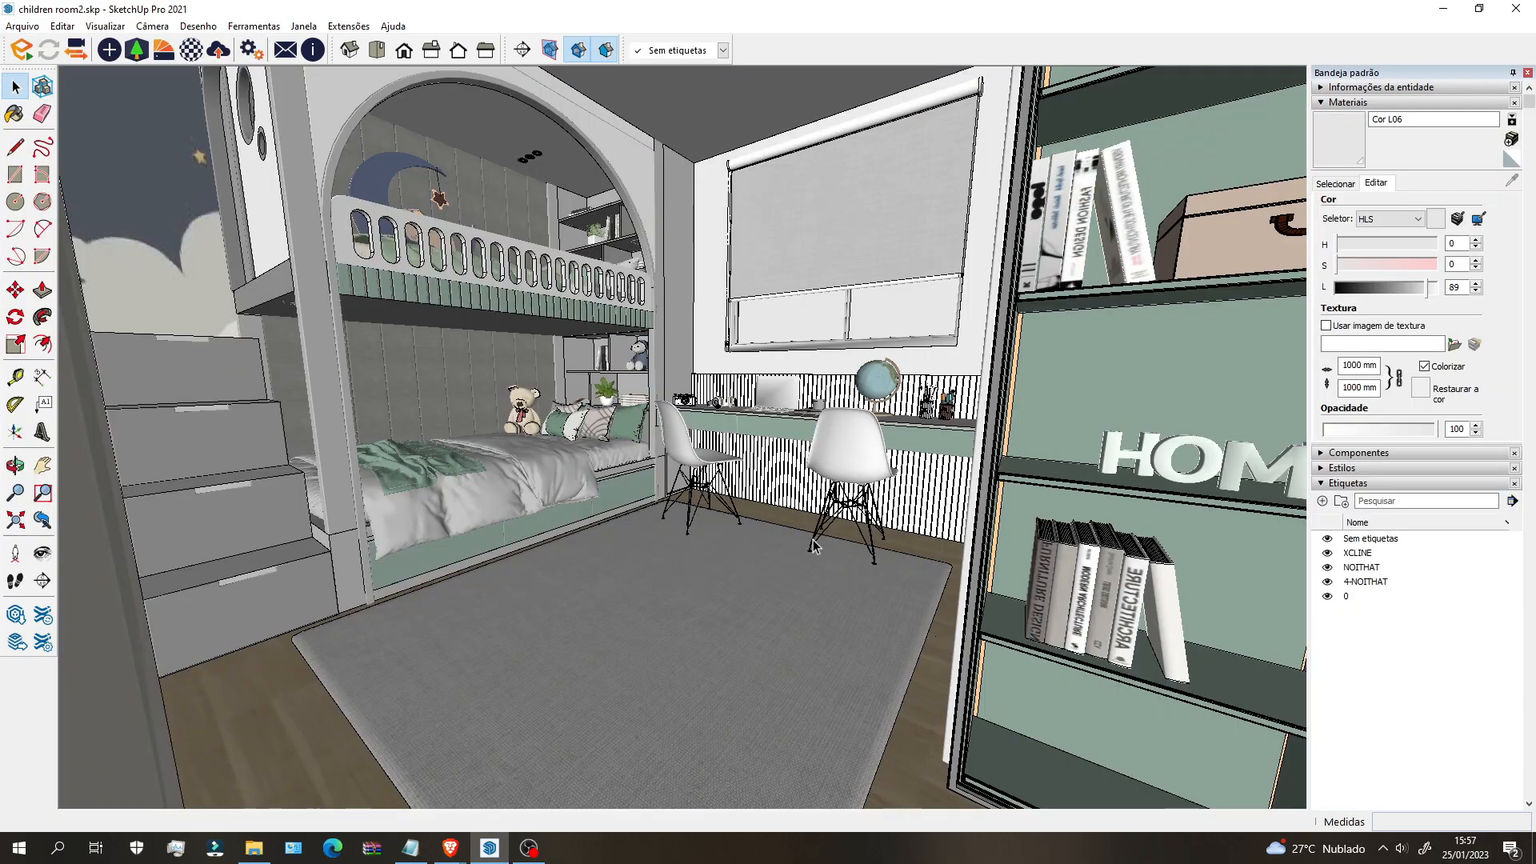
{"action": "scroll", "coordinate": [744, 443], "scroll_direction": "up", "scroll_amount": 2}
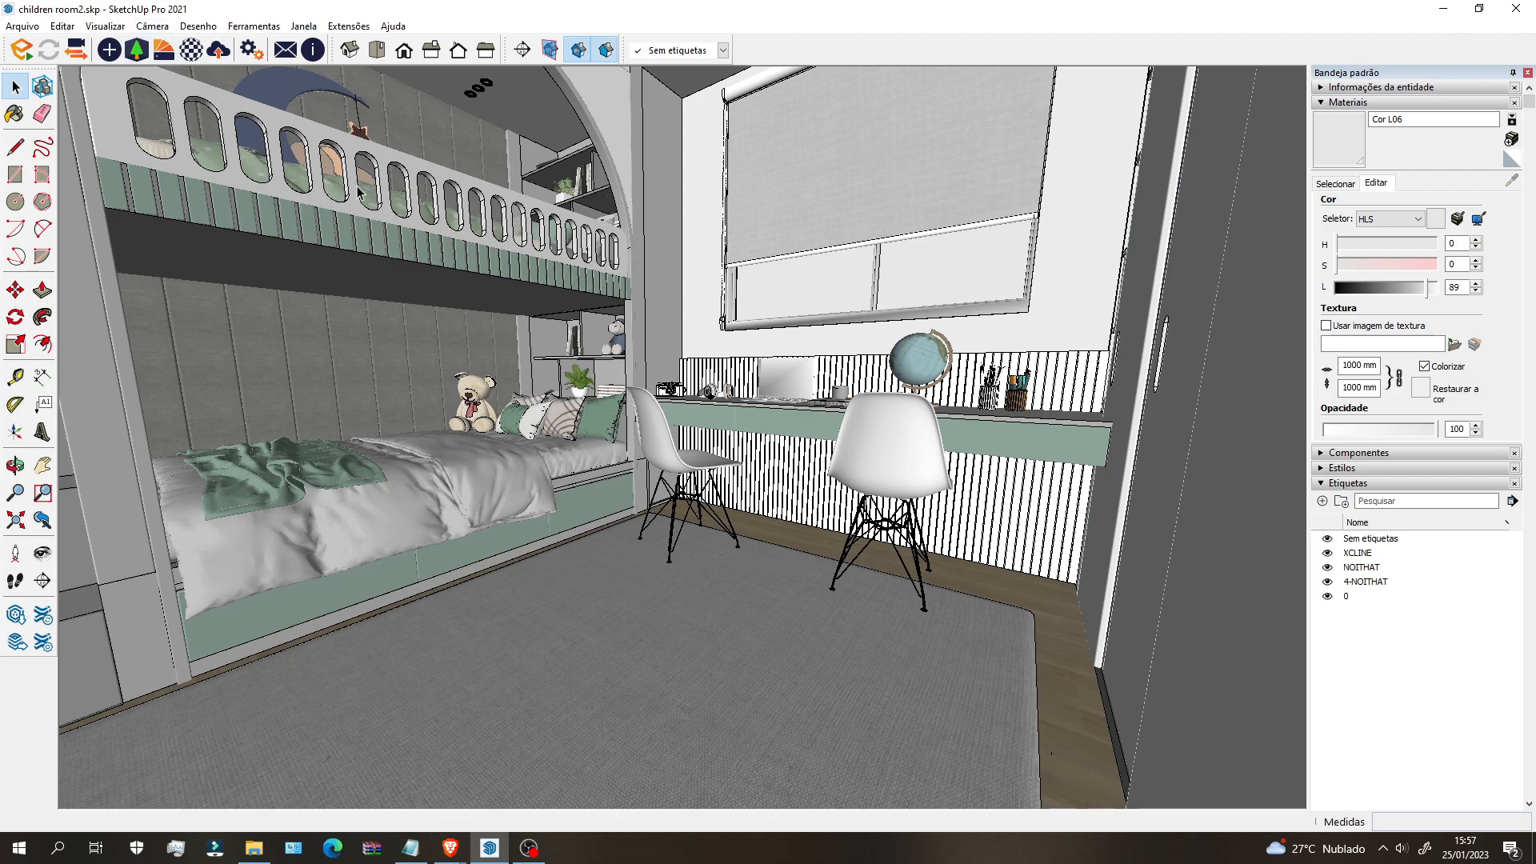
{"action": "scroll", "coordinate": [768, 318], "scroll_direction": "up", "scroll_amount": 3}
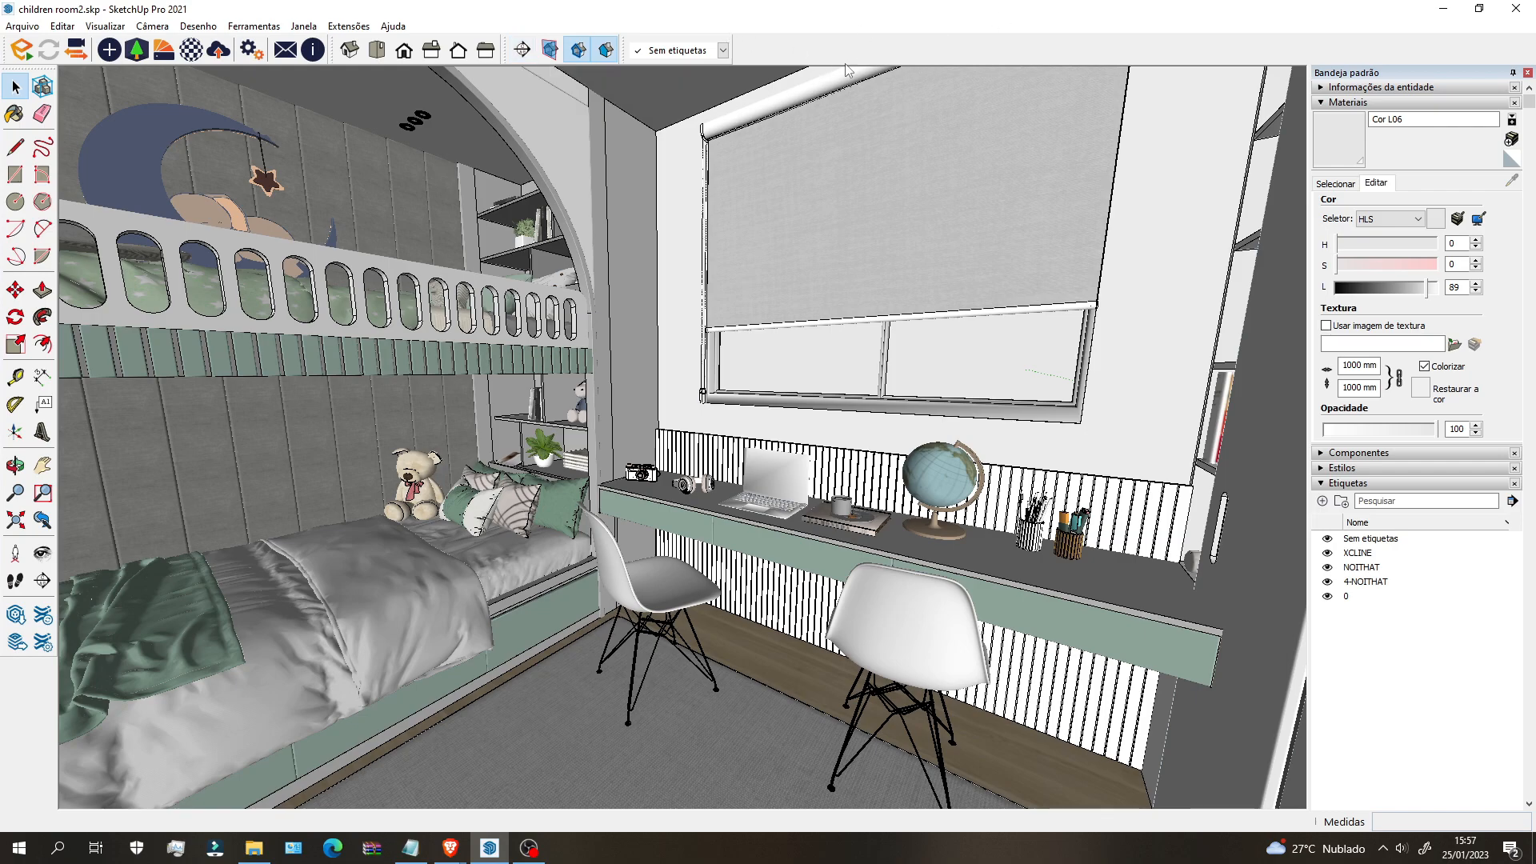
Step: Place a section plane on the room wall, keeping its default name 1
{"action": "right_click", "coordinate": [897, 53]}
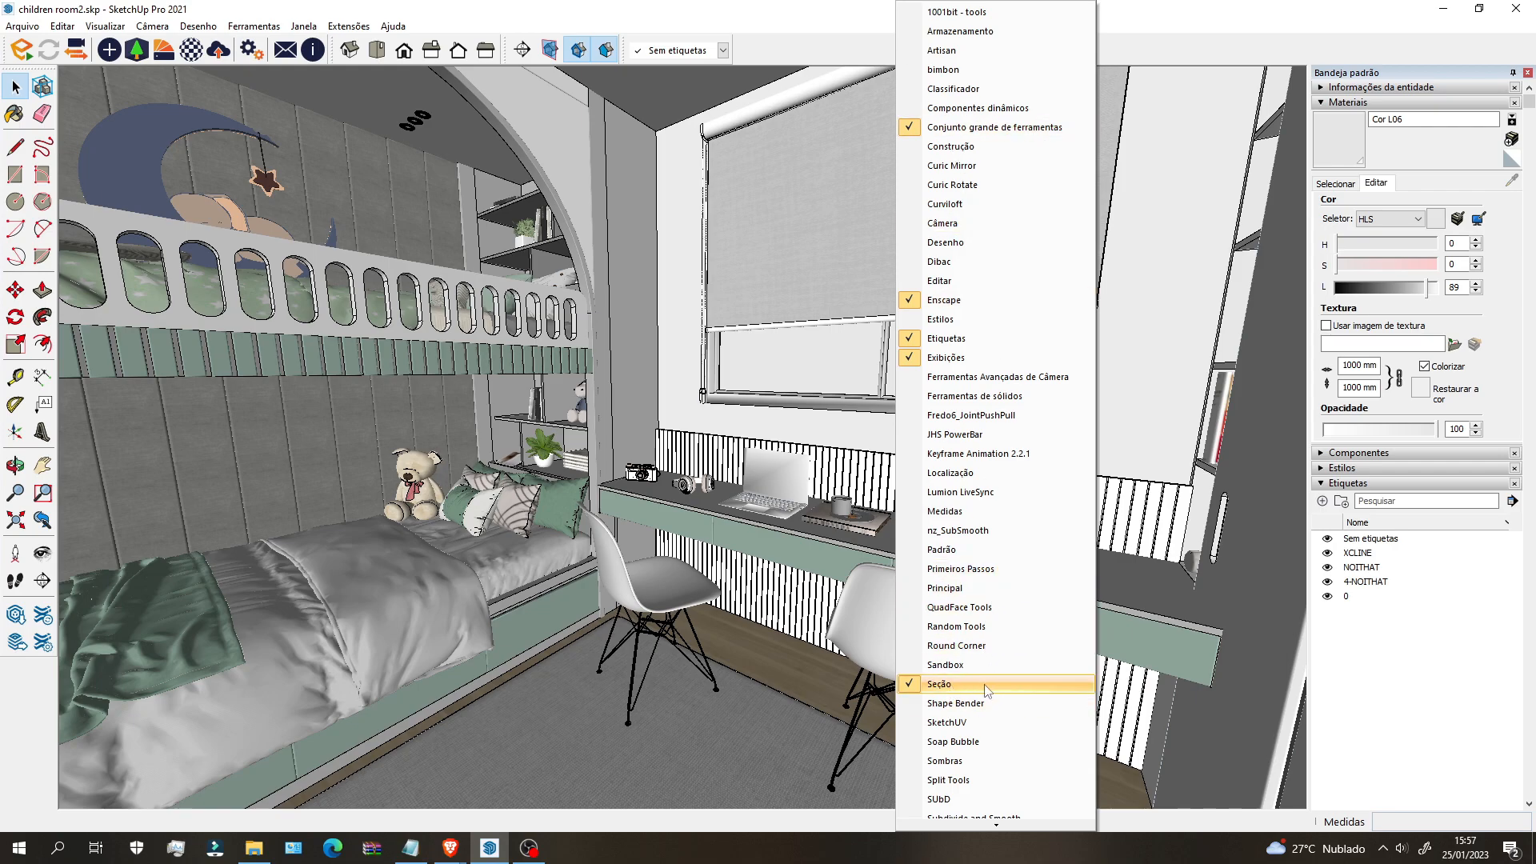
{"action": "left_click", "coordinate": [420, 10]}
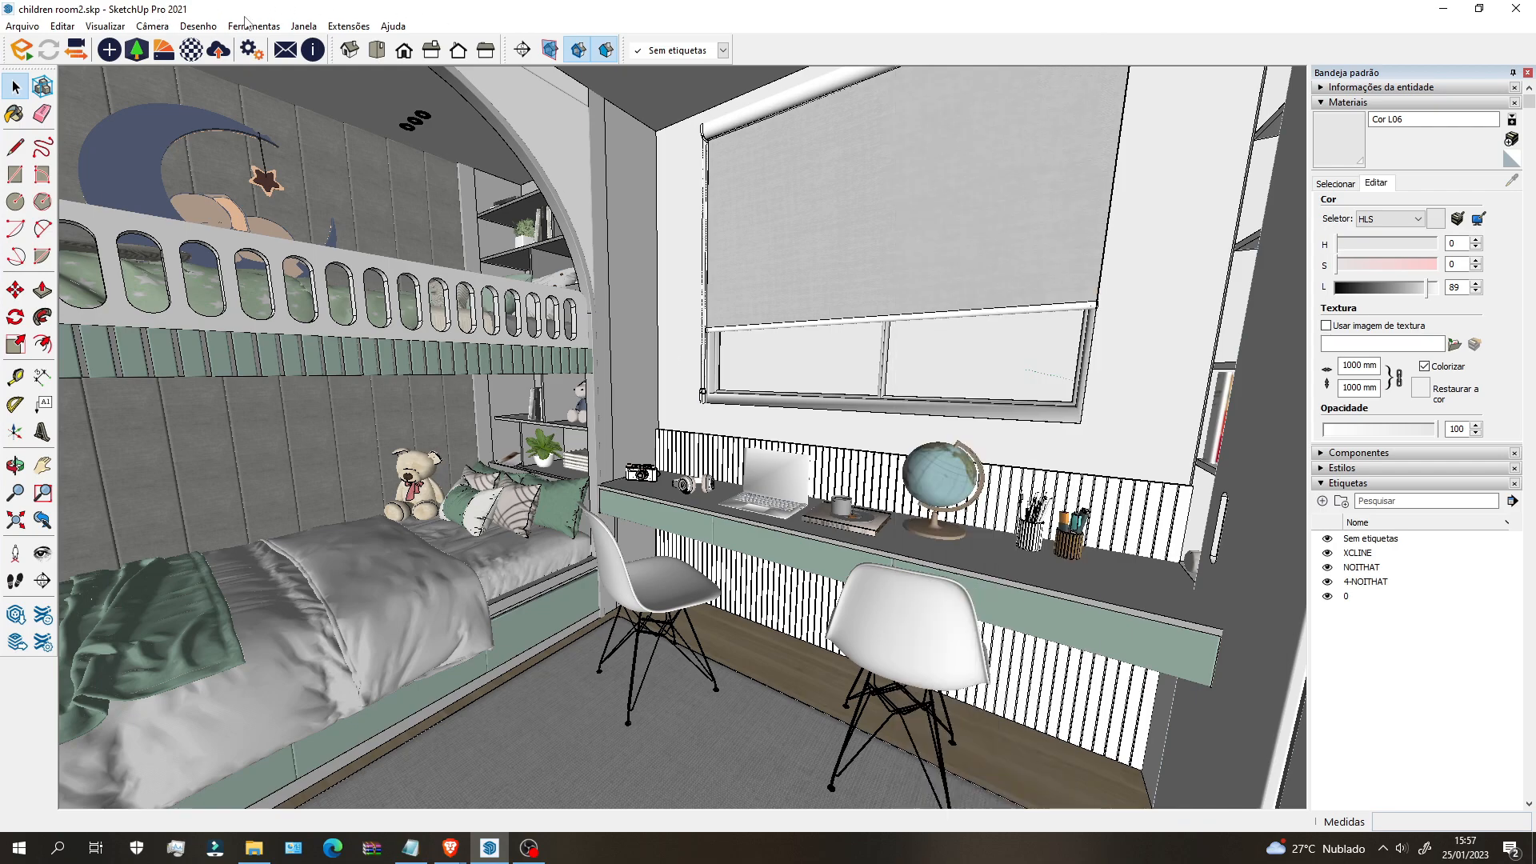
{"action": "left_click", "coordinate": [252, 26]}
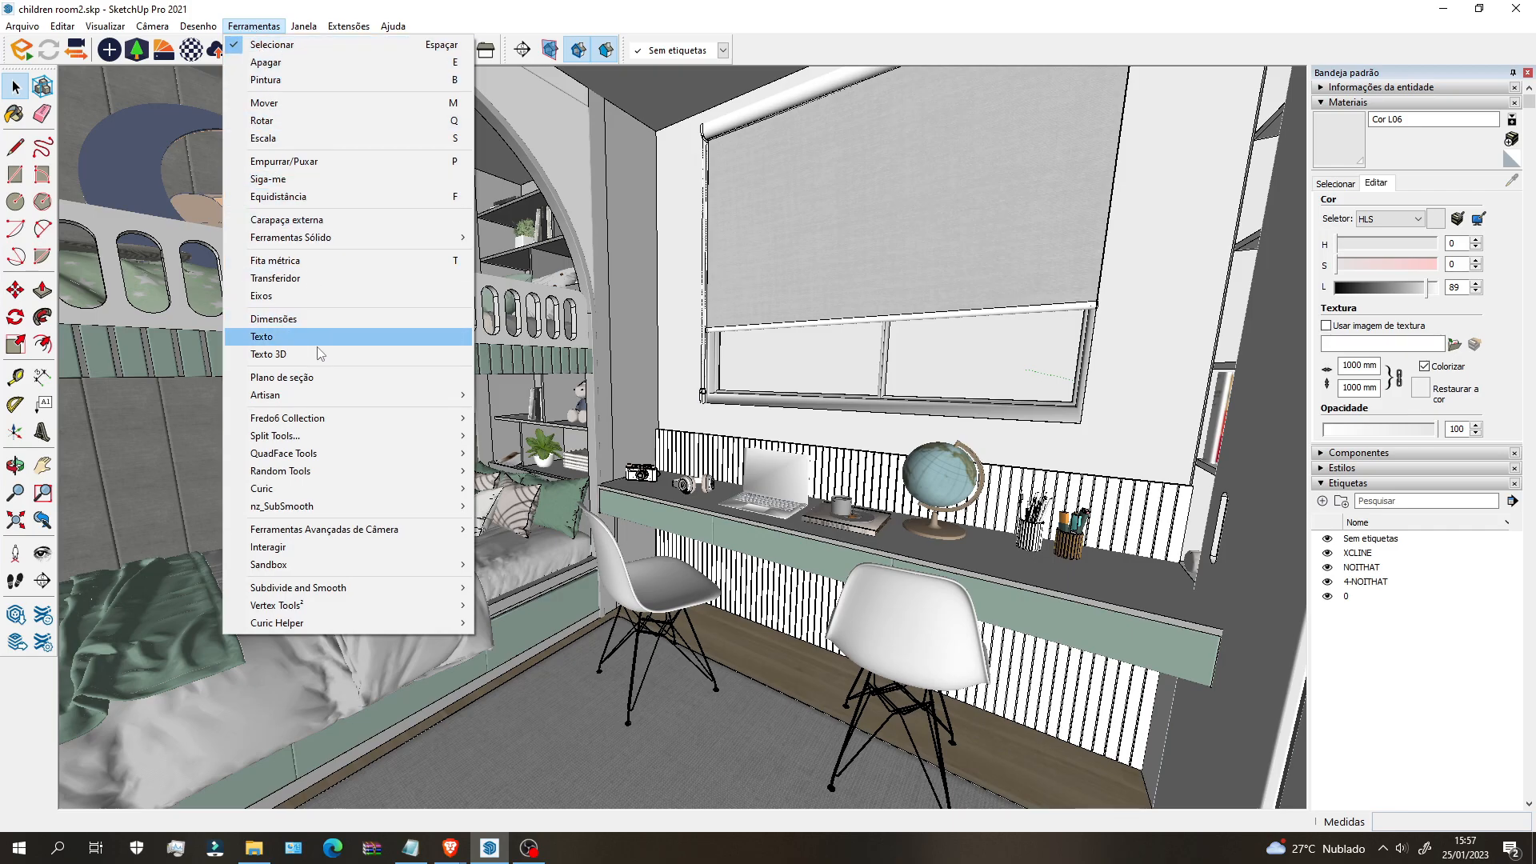
{"action": "left_click", "coordinate": [319, 378]}
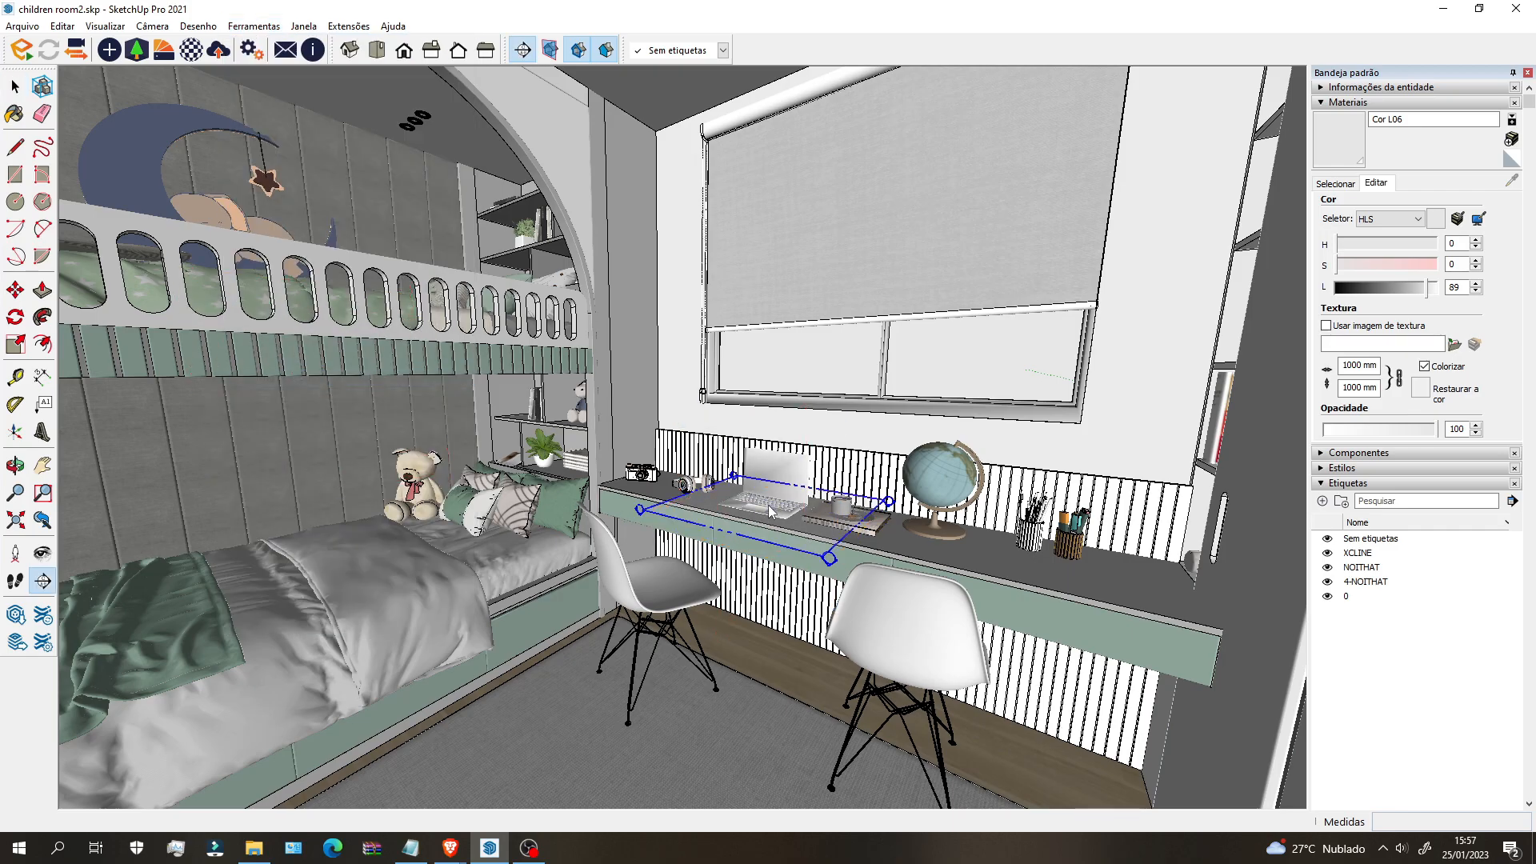
{"action": "mouse_move", "coordinate": [620, 436]}
{"action": "middle_mouse_down", "text": "shift"}
{"action": "mouse_move", "coordinate": [687, 438]}
{"action": "mouse_move", "coordinate": [640, 456]}
{"action": "middle_mouse_up", "text": "shift"}
{"action": "scroll", "coordinate": [667, 424], "scroll_direction": "up", "scroll_amount": 5}
{"action": "middle_click_drag", "start_coordinate": [704, 412], "coordinate": [483, 434]}
{"action": "middle_click_drag", "start_coordinate": [484, 434], "coordinate": [497, 432], "text": "shift"}
{"action": "left_click_drag", "start_coordinate": [497, 431], "coordinate": [658, 424]}
{"action": "scroll", "coordinate": [659, 425], "scroll_direction": "down", "scroll_amount": 5}
{"action": "mouse_move", "coordinate": [658, 425]}
{"action": "middle_mouse_down"}
{"action": "mouse_move", "coordinate": [680, 432]}
{"action": "mouse_move", "coordinate": [584, 428]}
{"action": "mouse_move", "coordinate": [664, 436]}
{"action": "middle_mouse_up"}
{"action": "scroll", "coordinate": [838, 467], "scroll_direction": "down", "scroll_amount": 5}
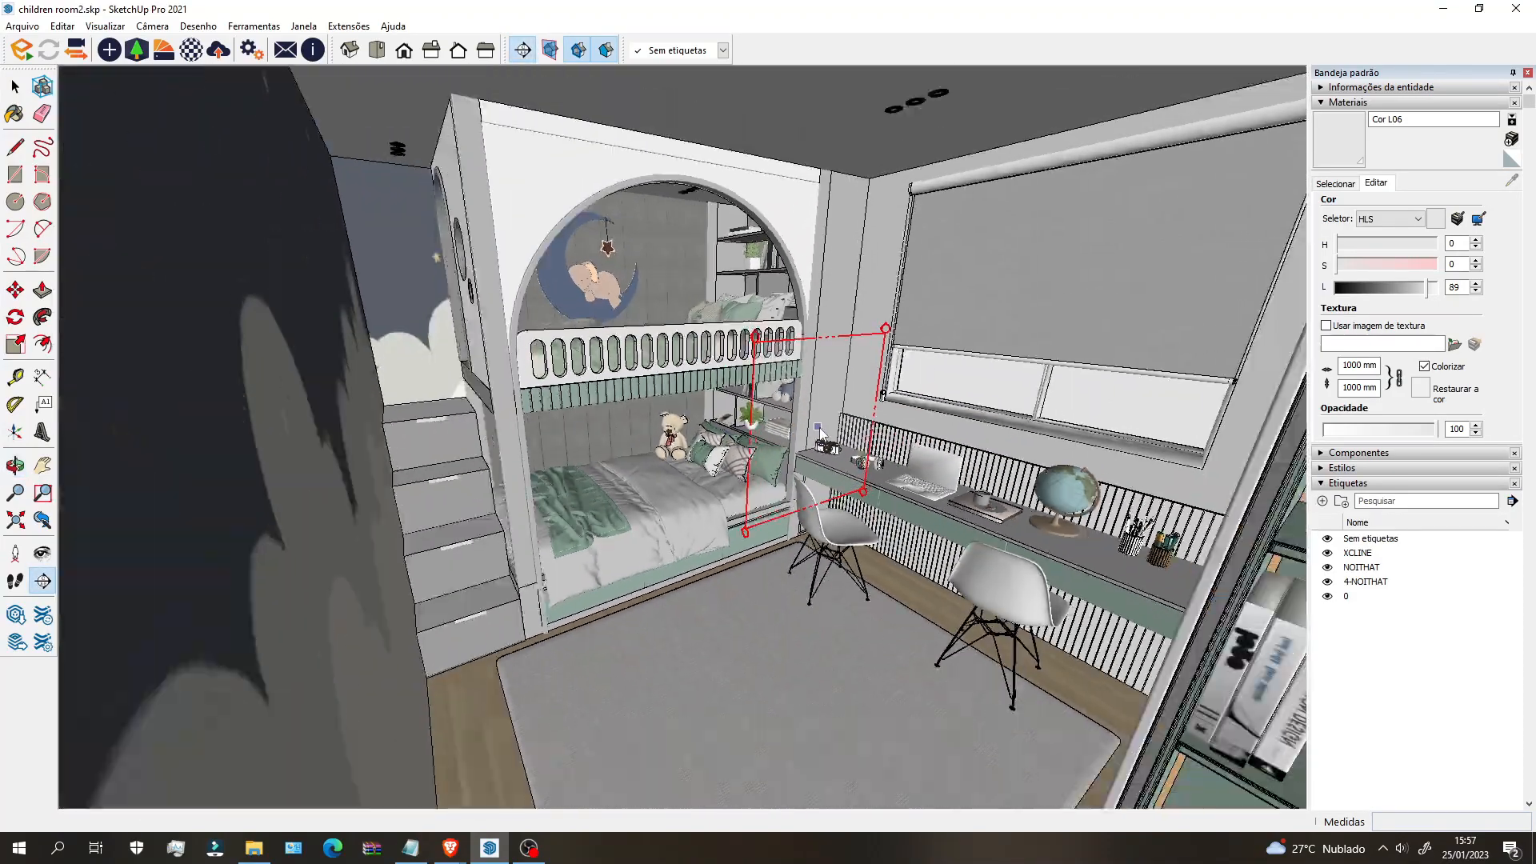
{"action": "scroll", "coordinate": [837, 467], "scroll_direction": "up", "scroll_amount": 10}
{"action": "scroll", "coordinate": [837, 467], "scroll_direction": "down", "scroll_amount": 5}
{"action": "middle_click_drag", "start_coordinate": [832, 462], "coordinate": [688, 488]}
{"action": "scroll", "coordinate": [771, 508], "scroll_direction": "up", "scroll_amount": 6}
{"action": "scroll", "coordinate": [770, 508], "scroll_direction": "down", "scroll_amount": 6}
{"action": "left_click", "coordinate": [700, 527]}
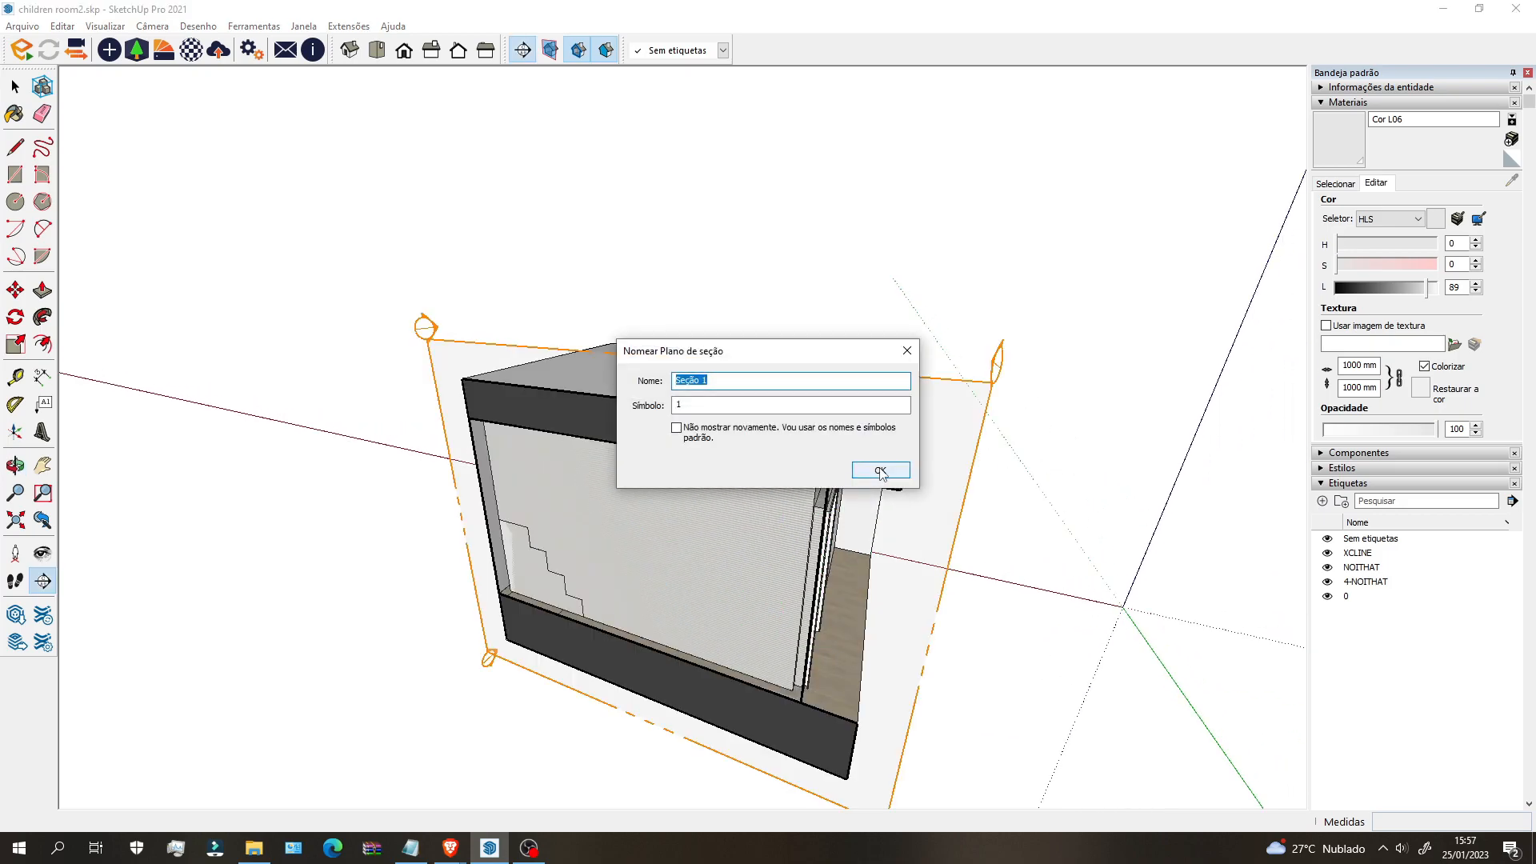
{"action": "left_click", "coordinate": [853, 475]}
Step: Move the section plane further into the room with the Move tool
{"action": "middle_click_drag", "start_coordinate": [855, 477], "coordinate": [809, 352]}
{"action": "left_click", "coordinate": [809, 352]}
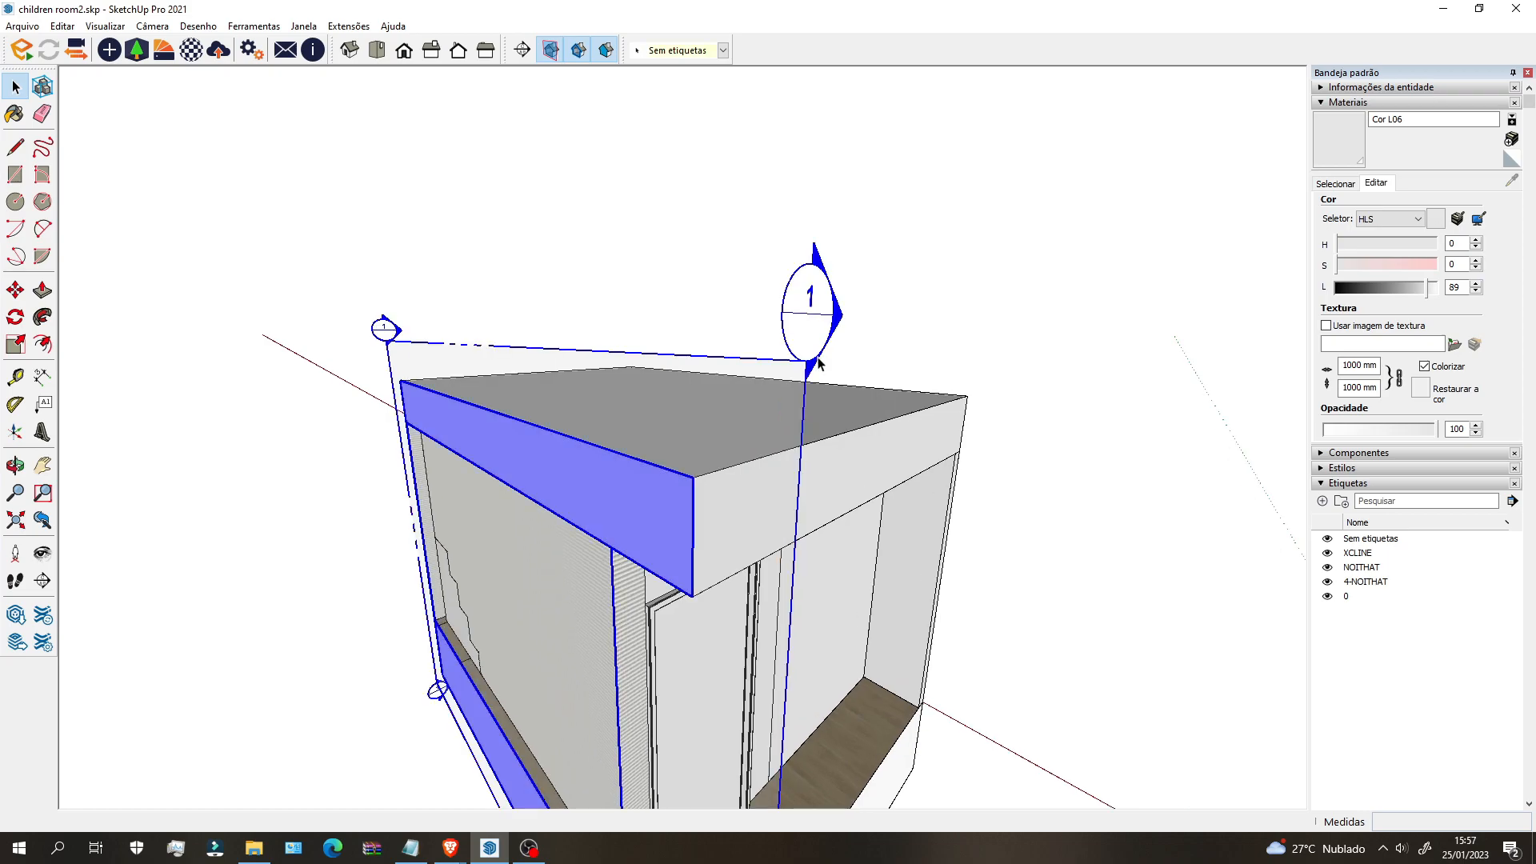
{"action": "scroll", "coordinate": [834, 405], "scroll_direction": "down", "scroll_amount": 4}
{"action": "middle_click_drag", "start_coordinate": [834, 406], "coordinate": [798, 635]}
{"action": "key", "text": "m"}
{"action": "left_click", "coordinate": [797, 684]}
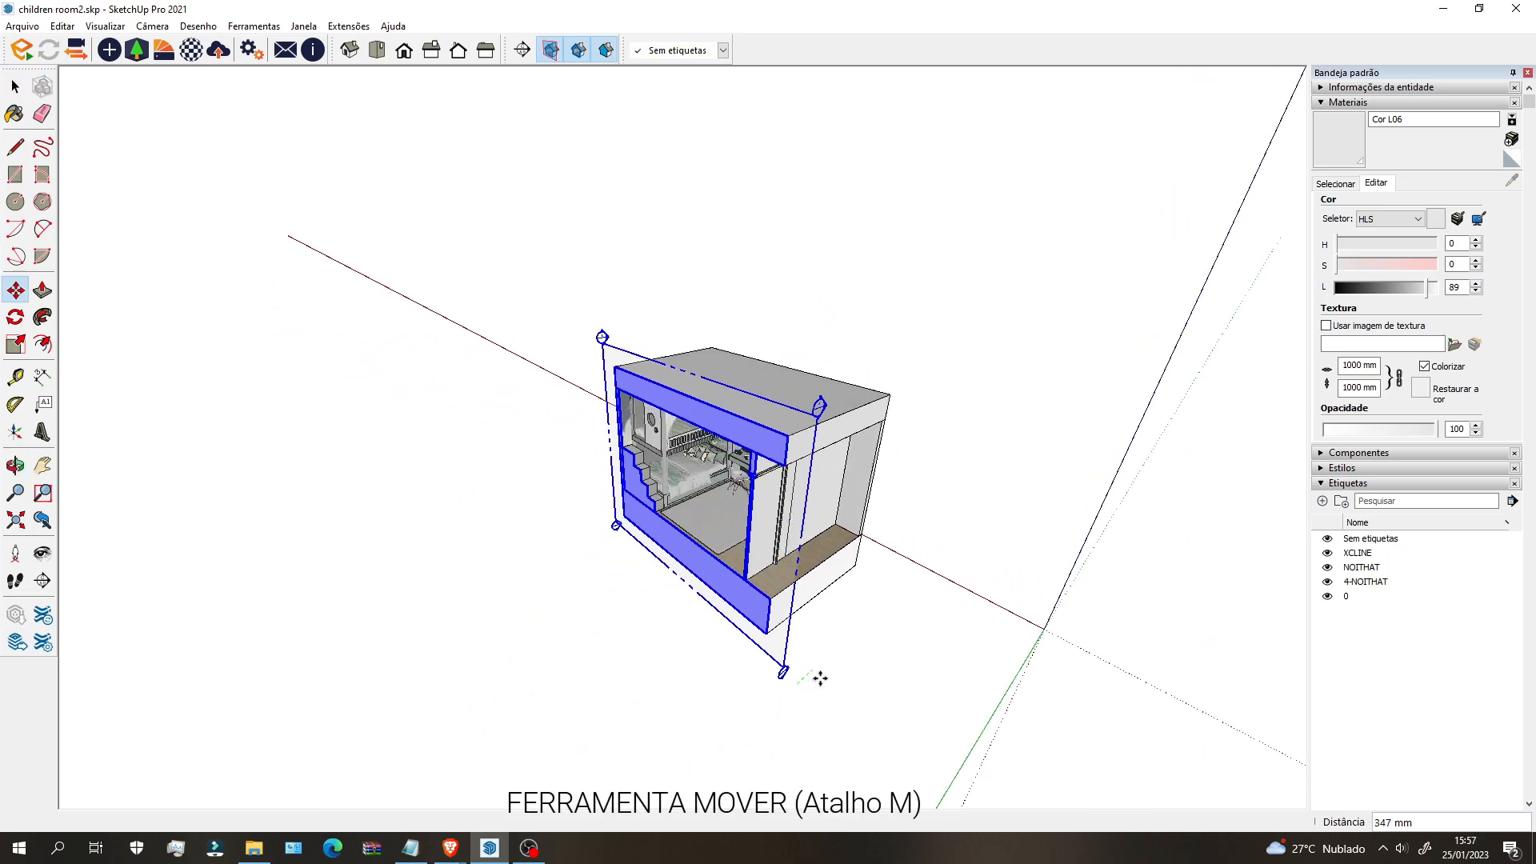
{"action": "left_click", "coordinate": [809, 679]}
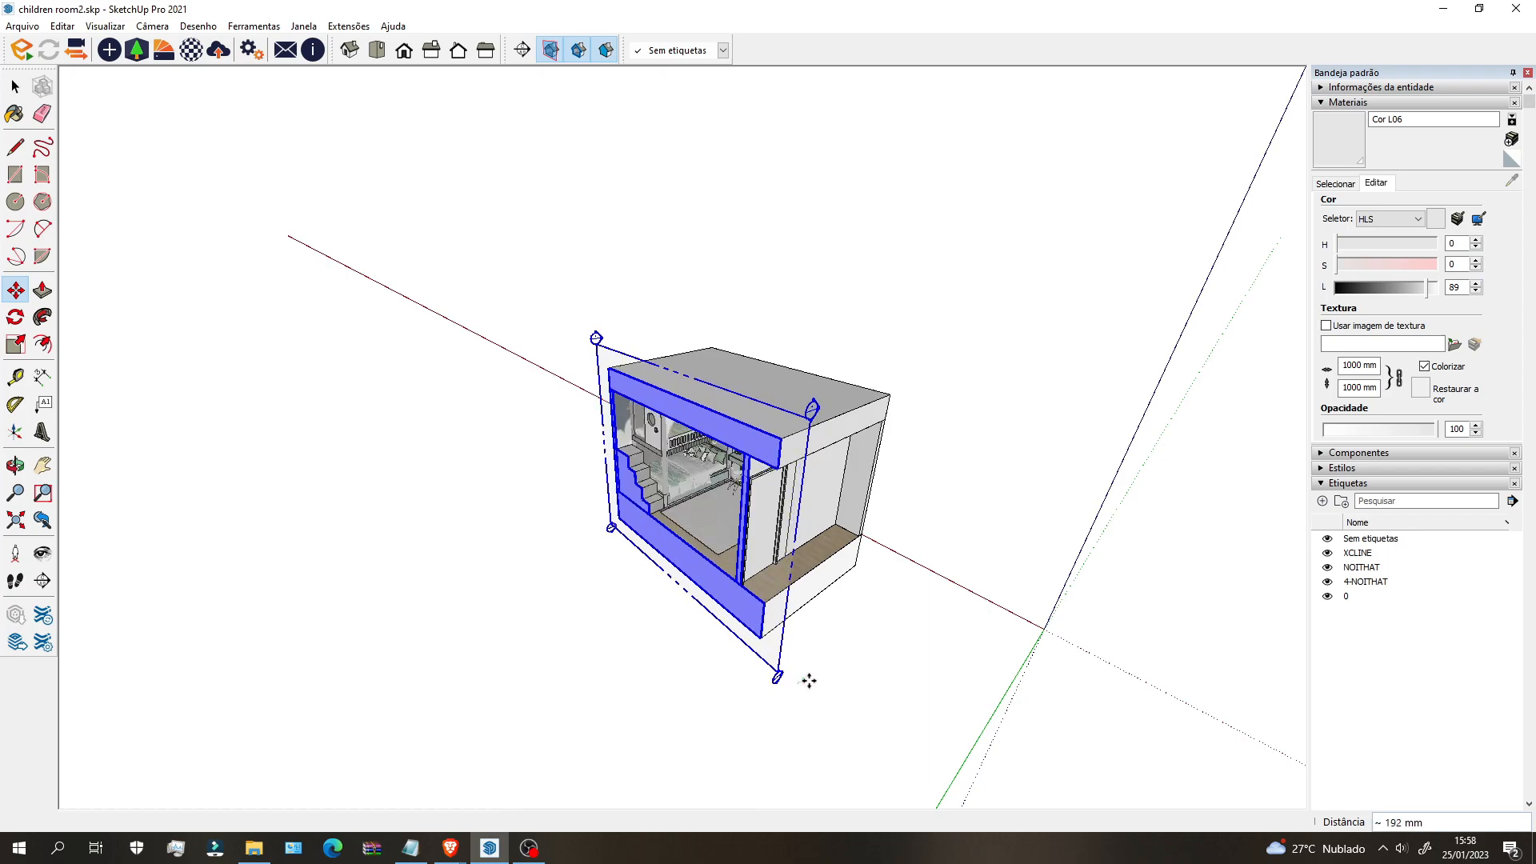
{"action": "key", "text": "space"}
{"action": "left_click", "coordinate": [877, 621]}
Step: Orbit and zoom to a level view looking into the sectioned bedroom
{"action": "scroll", "coordinate": [480, 525], "scroll_direction": "up", "scroll_amount": 2}
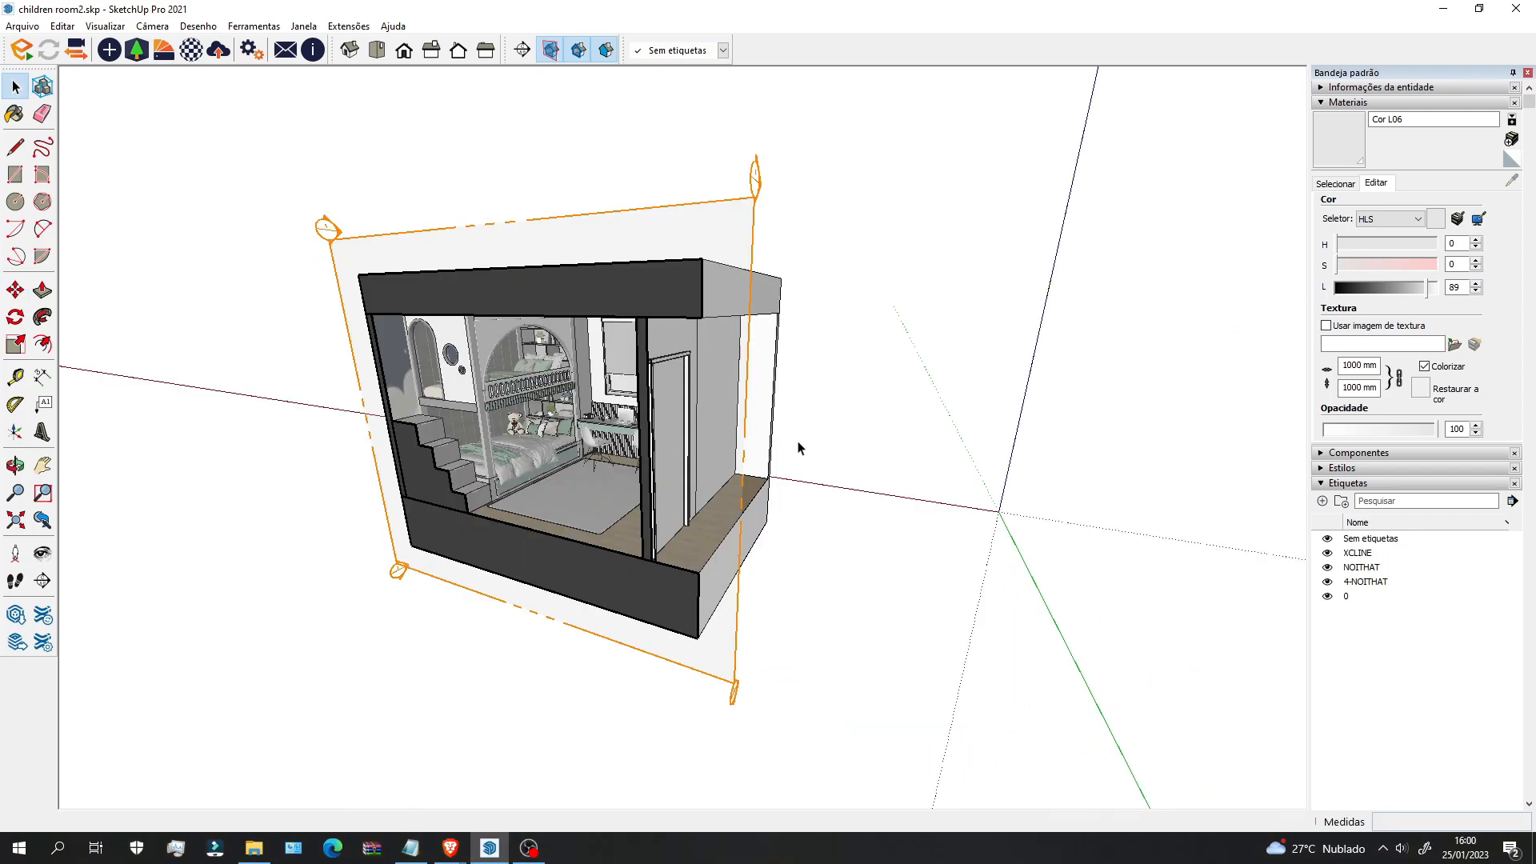
{"action": "middle_click_drag", "start_coordinate": [888, 444], "coordinate": [780, 480]}
{"action": "scroll", "coordinate": [768, 472], "scroll_direction": "up", "scroll_amount": 2}
{"action": "scroll", "coordinate": [723, 386], "scroll_direction": "up", "scroll_amount": 3}
{"action": "middle_click_drag", "start_coordinate": [576, 448], "coordinate": [698, 344]}
{"action": "scroll", "coordinate": [722, 385], "scroll_direction": "up", "scroll_amount": 3}
{"action": "middle_click_drag", "start_coordinate": [698, 345], "coordinate": [739, 369], "text": "shift"}
{"action": "scroll", "coordinate": [741, 333], "scroll_direction": "down", "scroll_amount": 2}
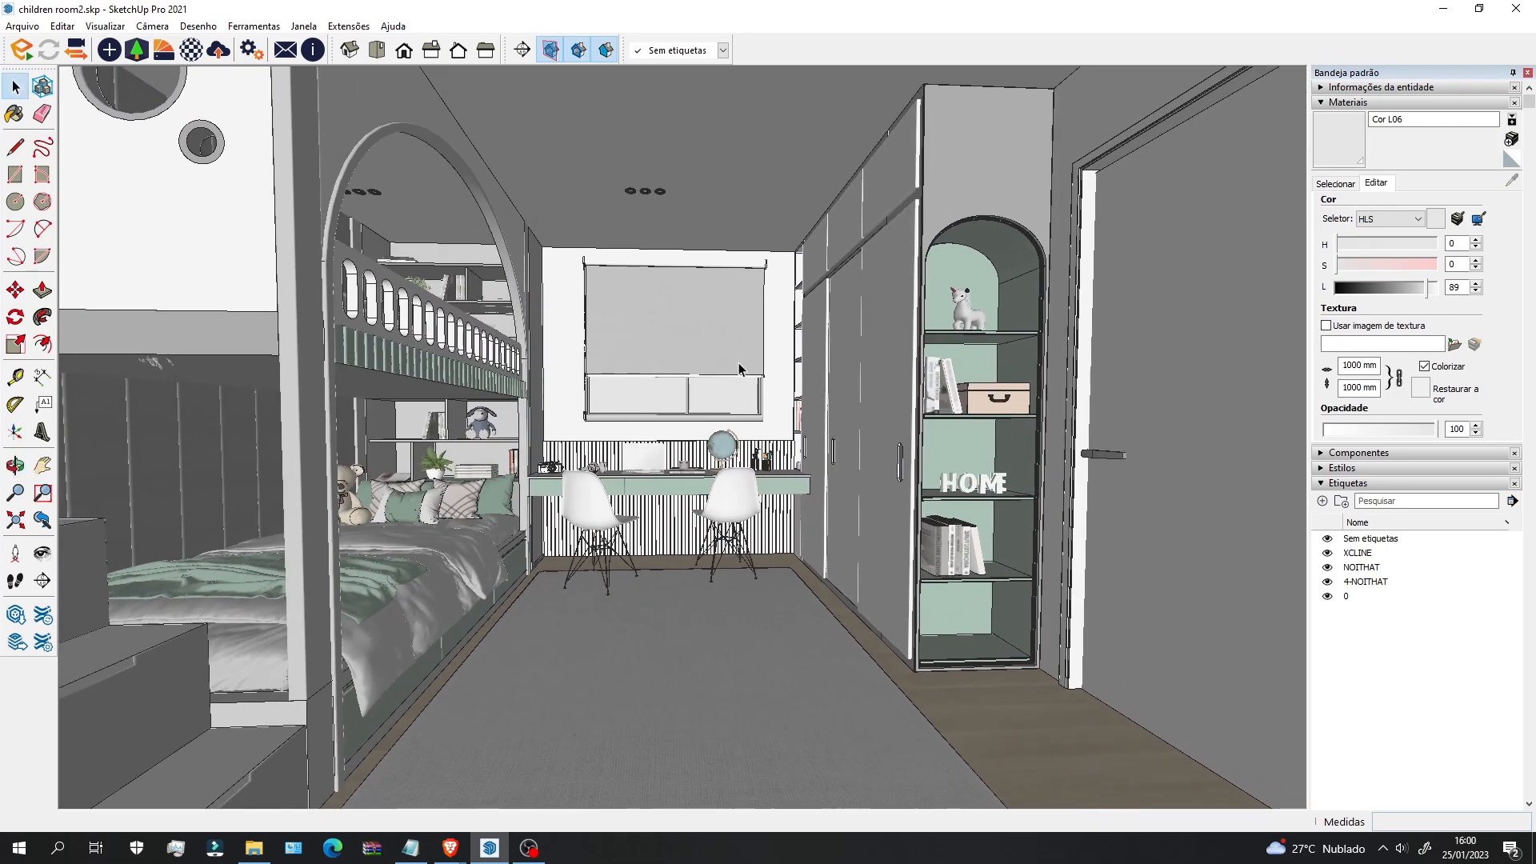
Step: Widen the camera field of view with Z and reframe toward the desk window
{"action": "key", "text": "z"}
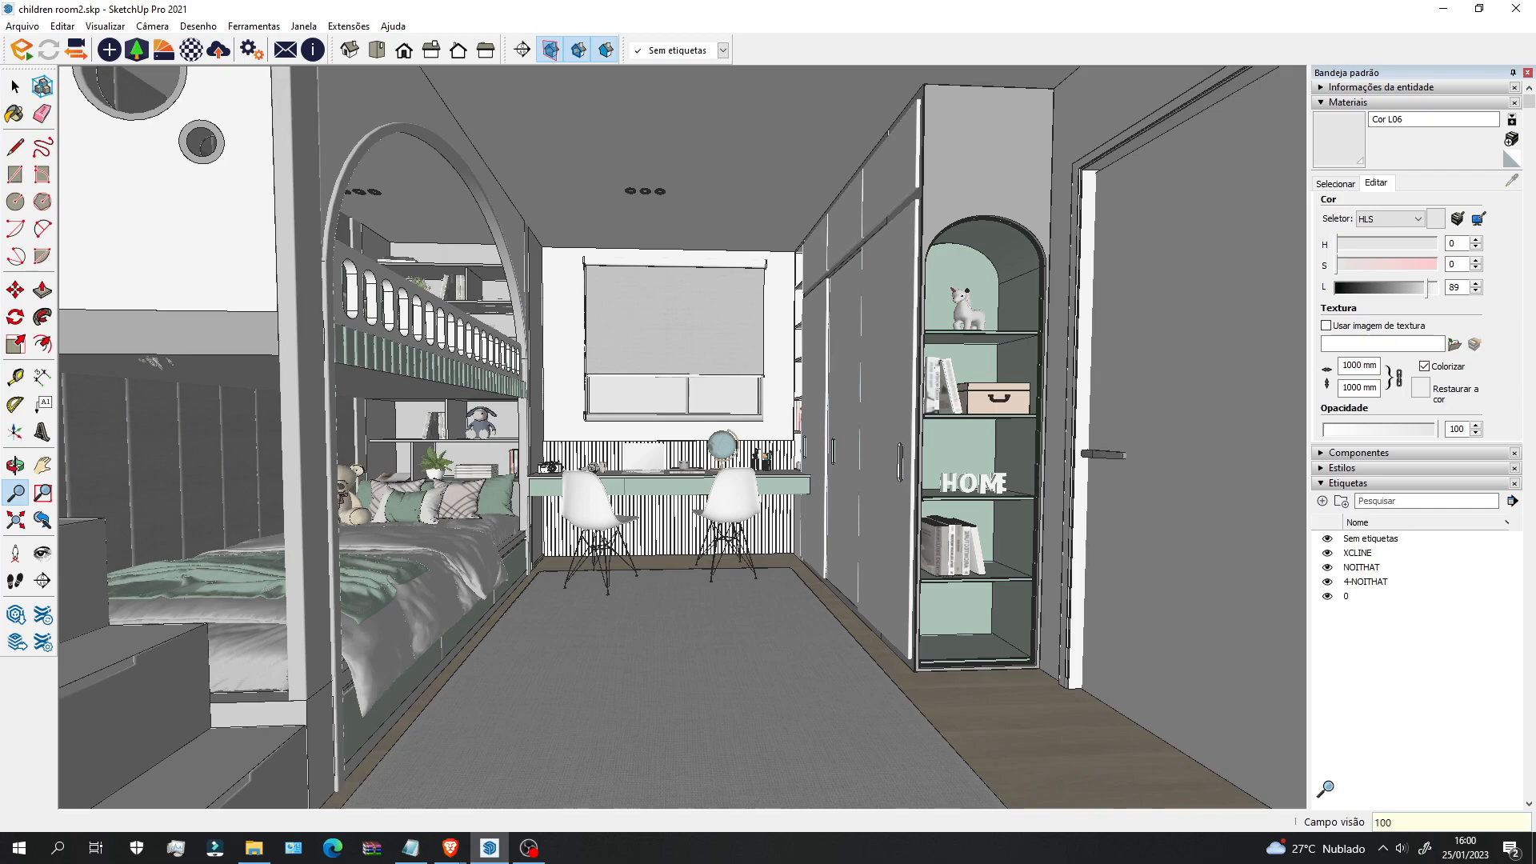
{"action": "key", "text": "Return"}
{"action": "scroll", "coordinate": [781, 532], "scroll_direction": "up", "scroll_amount": 2}
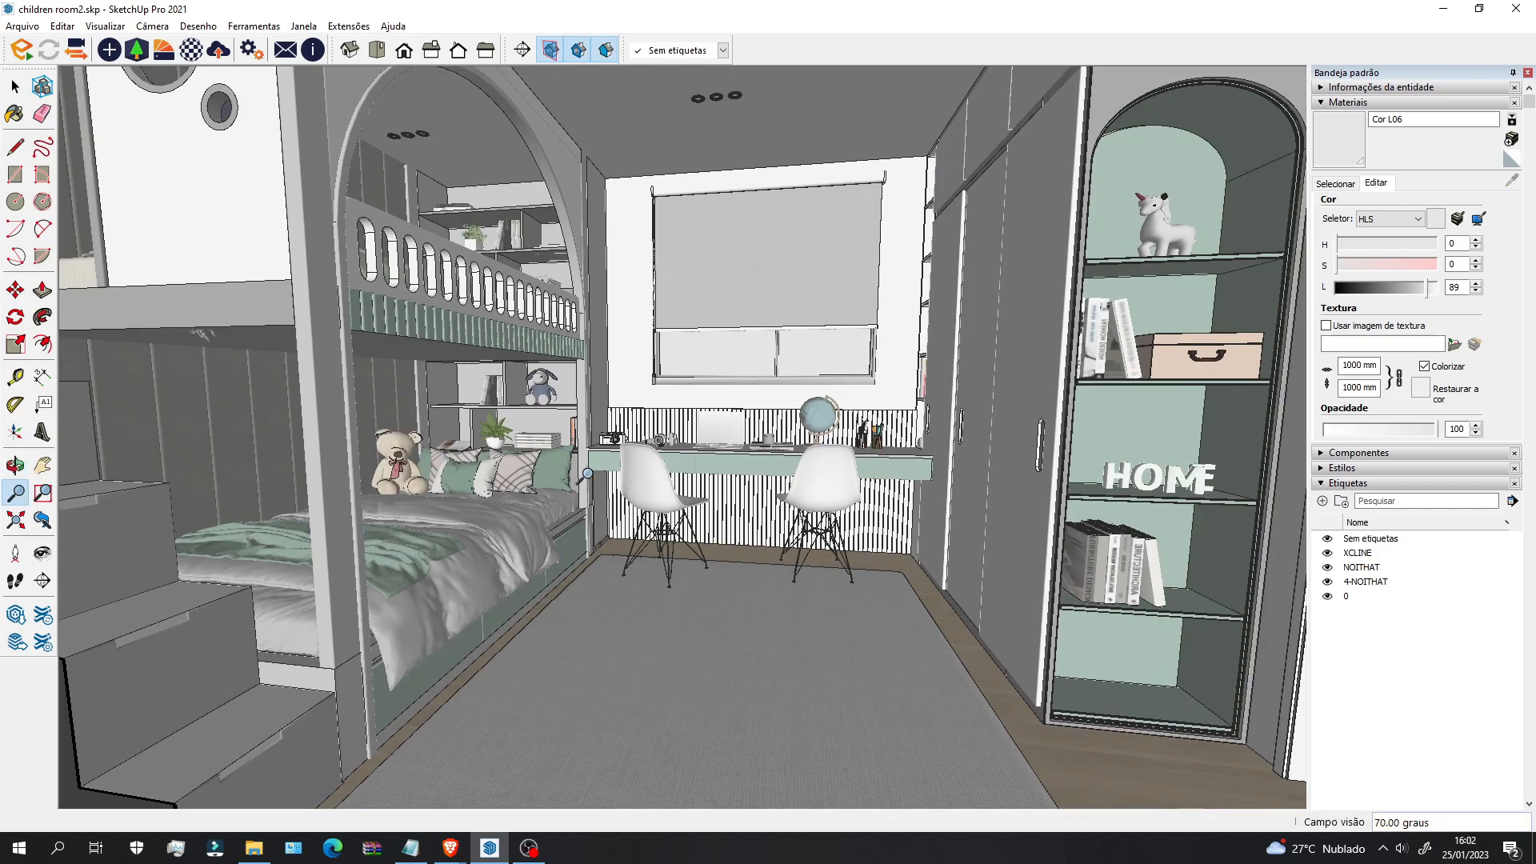
{"action": "middle_click_drag", "start_coordinate": [587, 472], "coordinate": [690, 456]}
{"action": "key", "text": "z"}
{"action": "scroll", "coordinate": [688, 456], "scroll_direction": "up", "scroll_amount": 3}
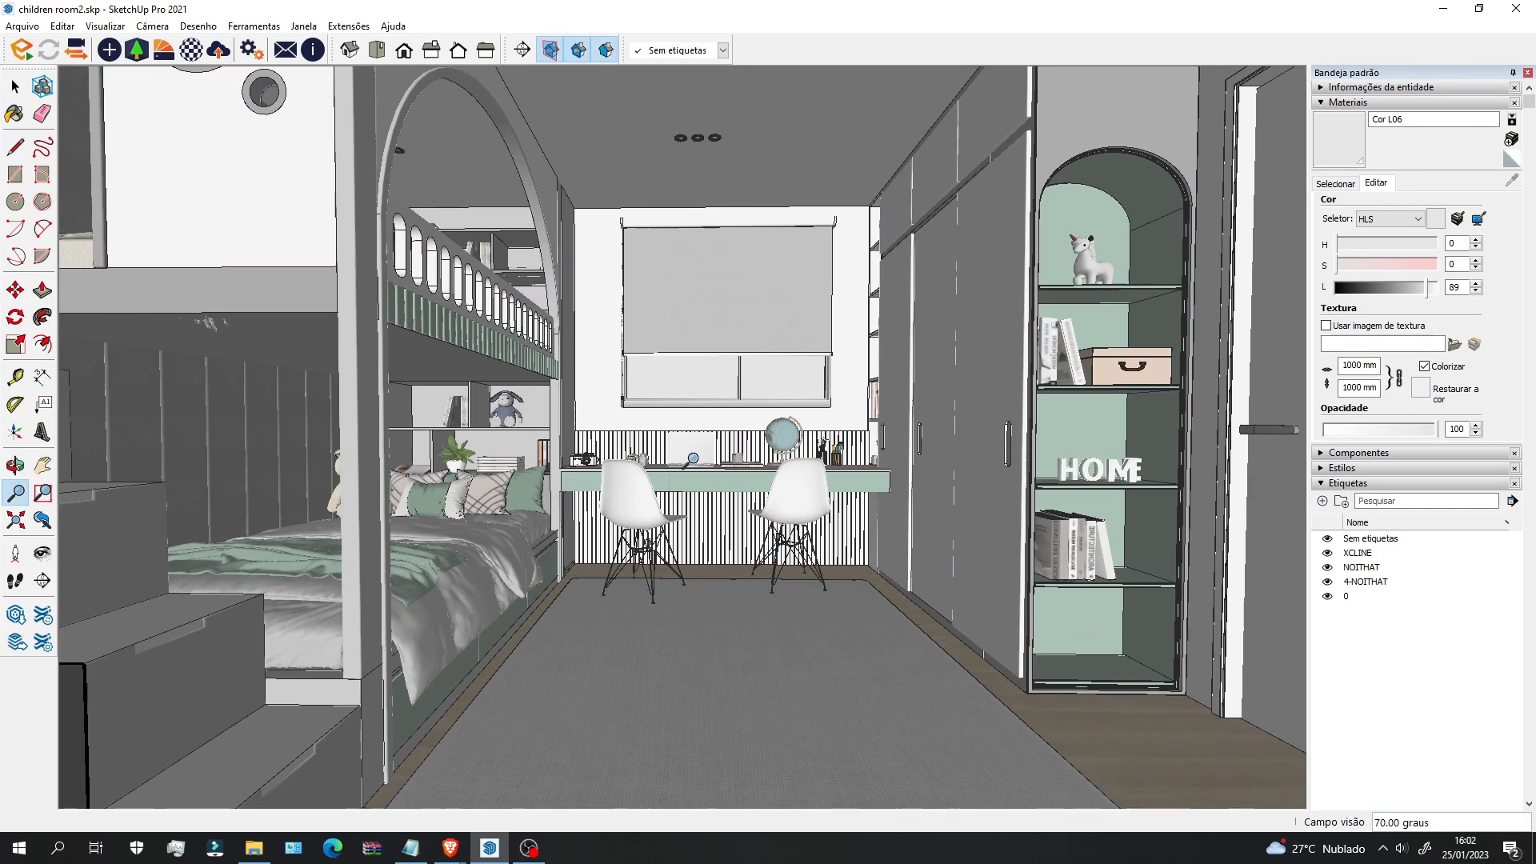
{"action": "scroll", "coordinate": [685, 455], "scroll_direction": "up", "scroll_amount": 3}
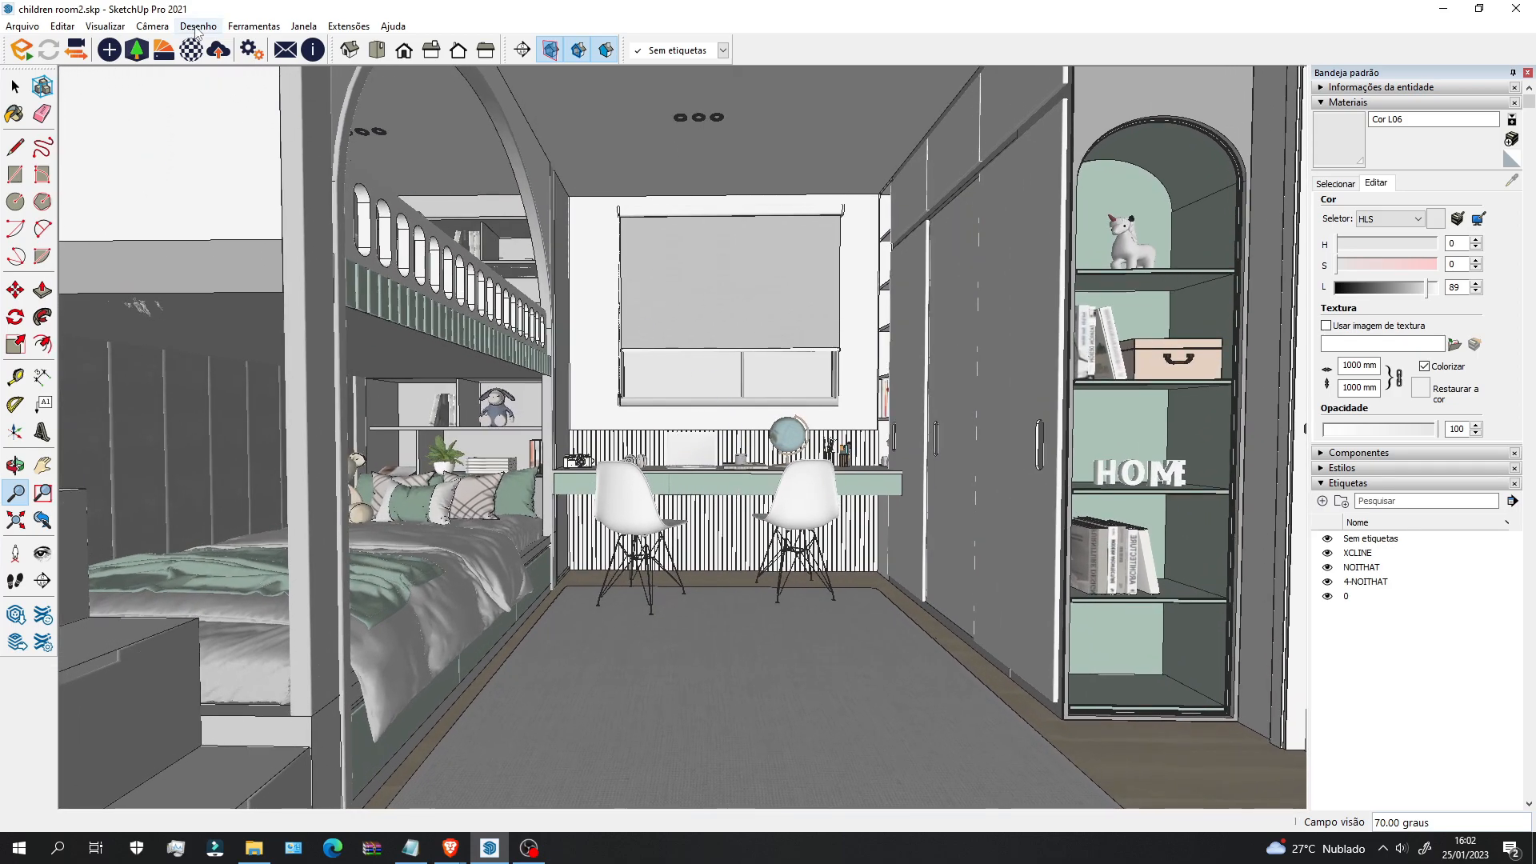
Step: Switch the camera to two-point perspective from the Câmera menu
{"action": "left_click", "coordinate": [152, 26]}
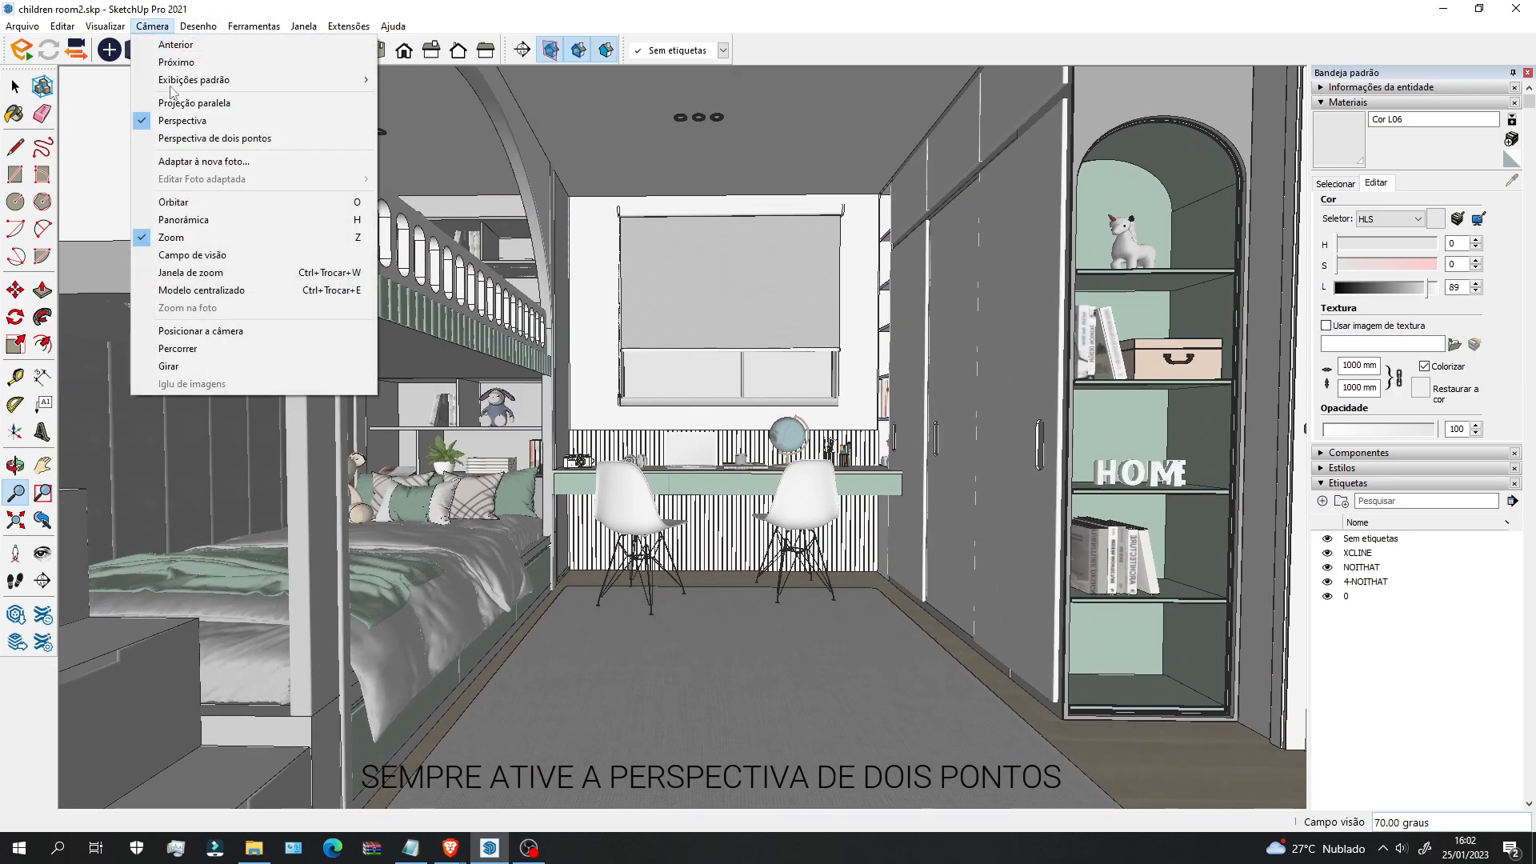
{"action": "left_click", "coordinate": [214, 139]}
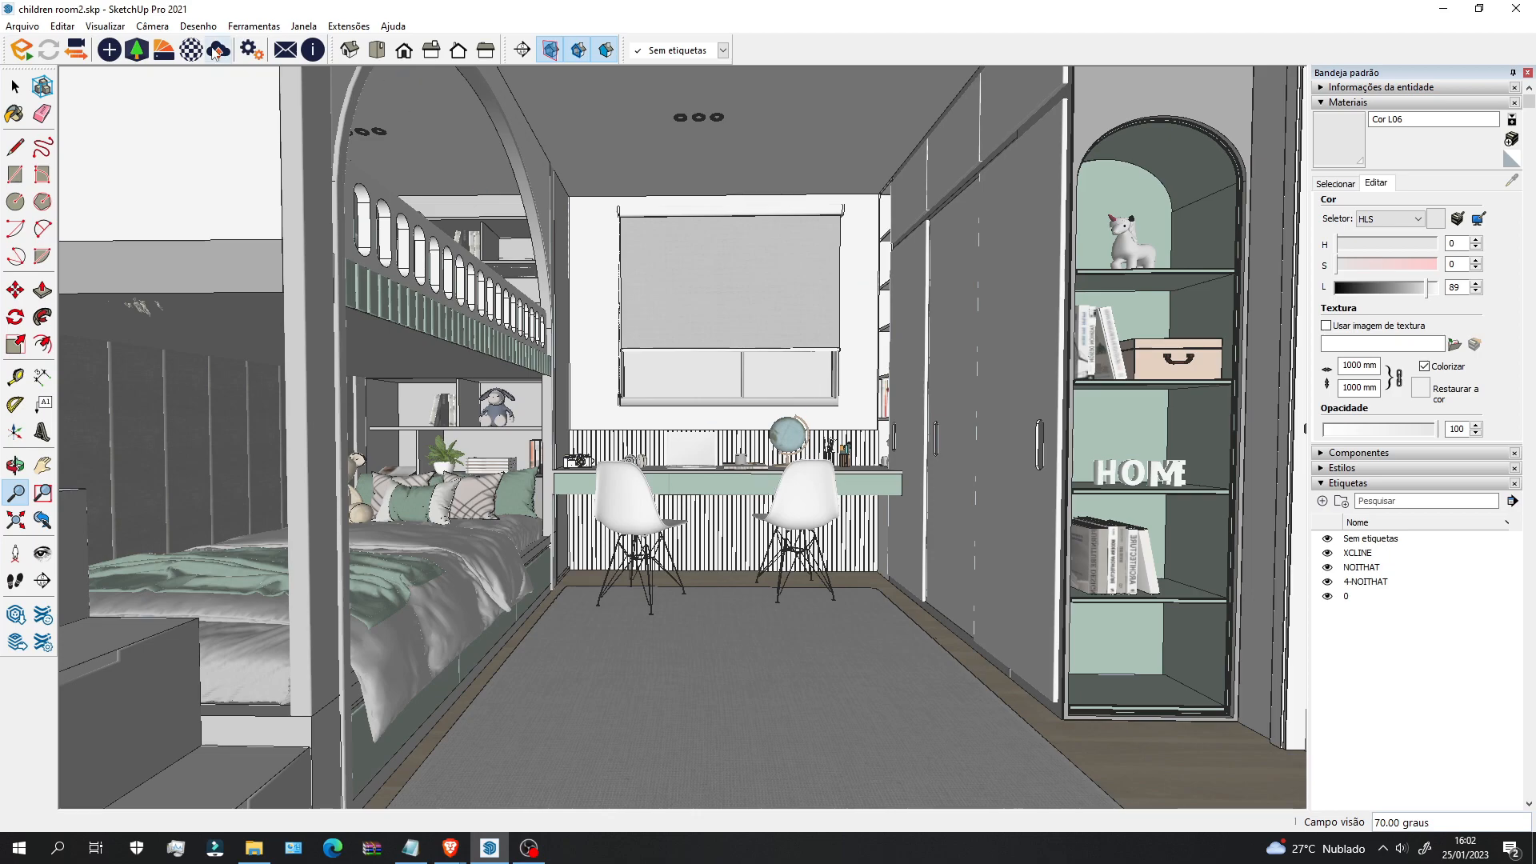
{"action": "left_click", "coordinate": [152, 25]}
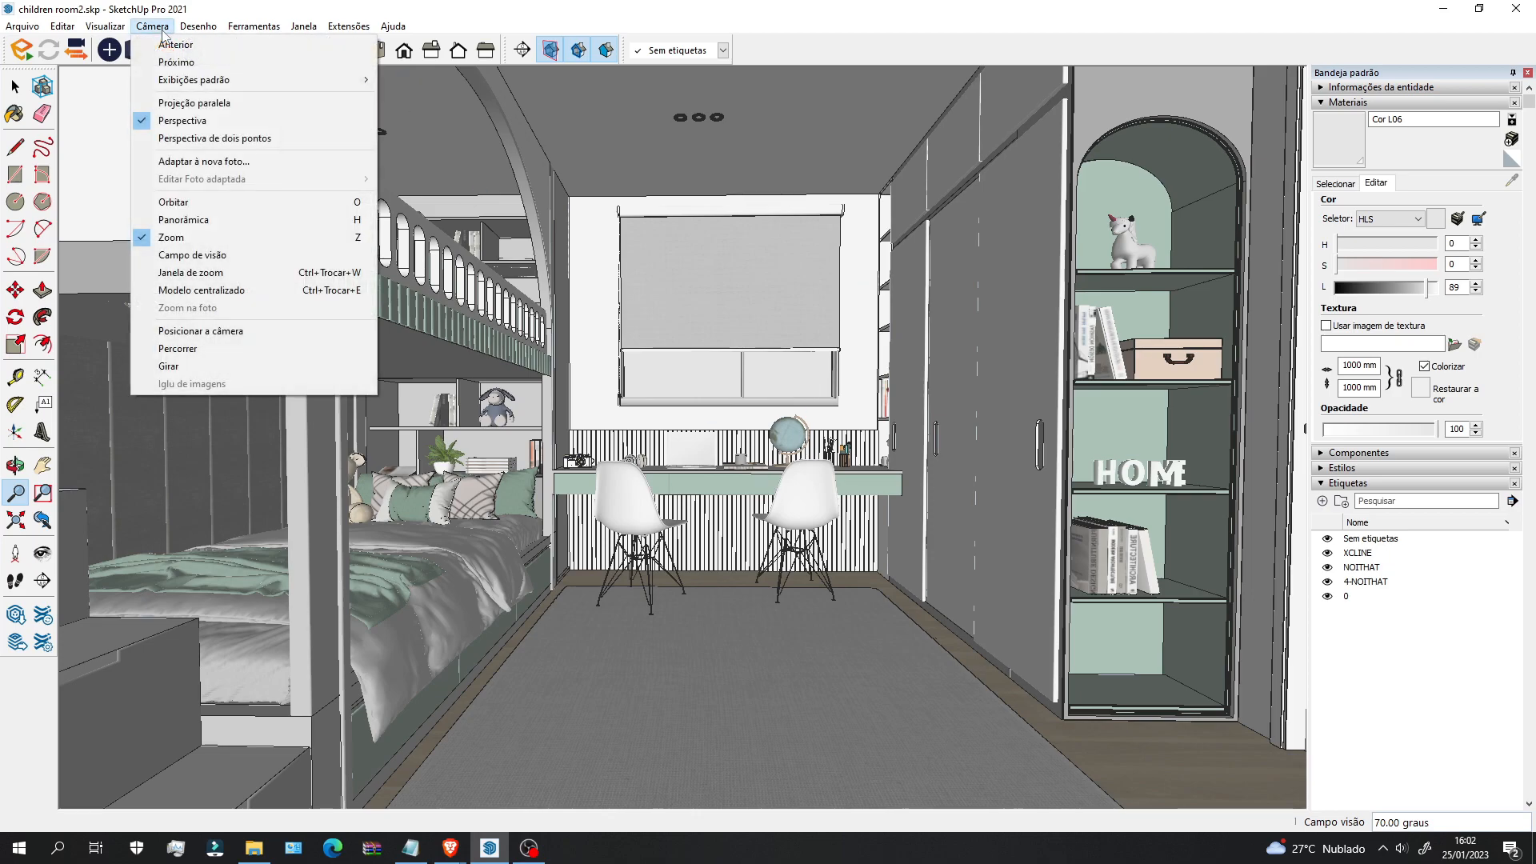
{"action": "left_click", "coordinate": [224, 139]}
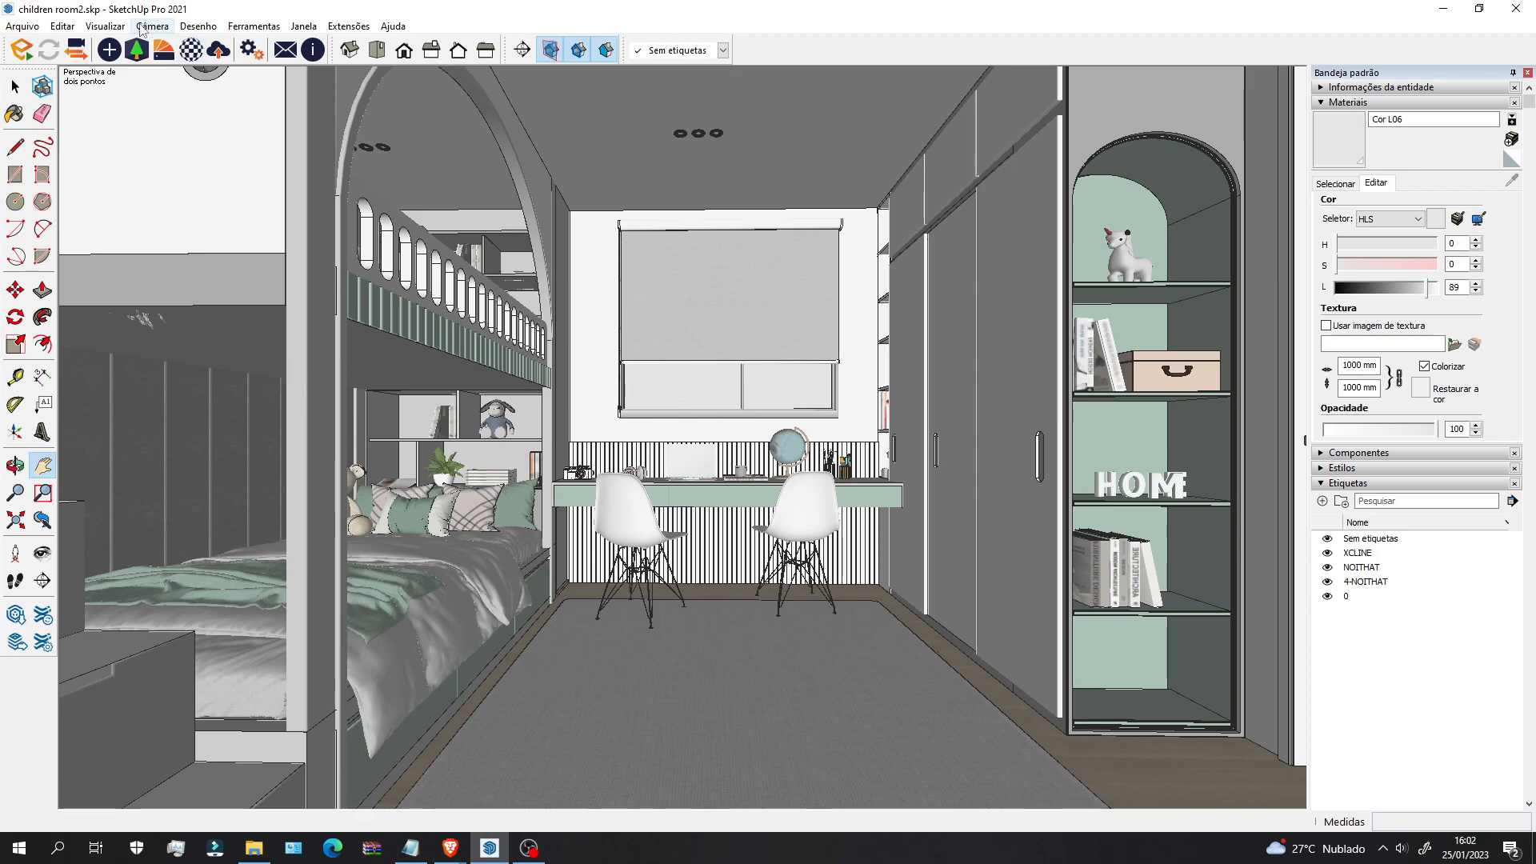
Step: Add scene Cena1 from the current interior view
{"action": "left_click", "coordinate": [105, 25]}
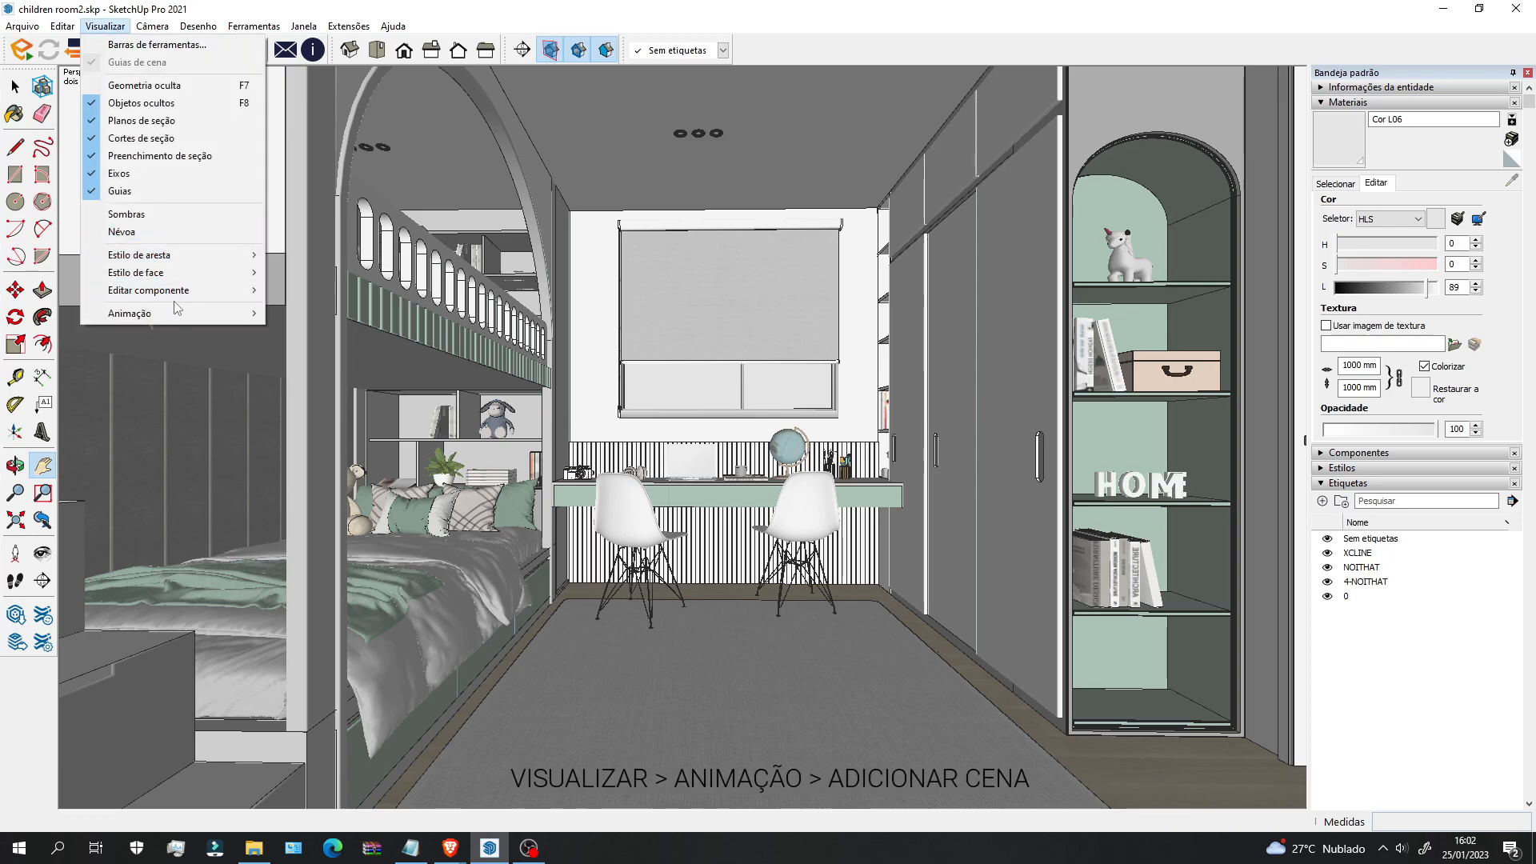
{"action": "mouse_move", "coordinate": [176, 319]}
{"action": "left_click", "coordinate": [319, 314]}
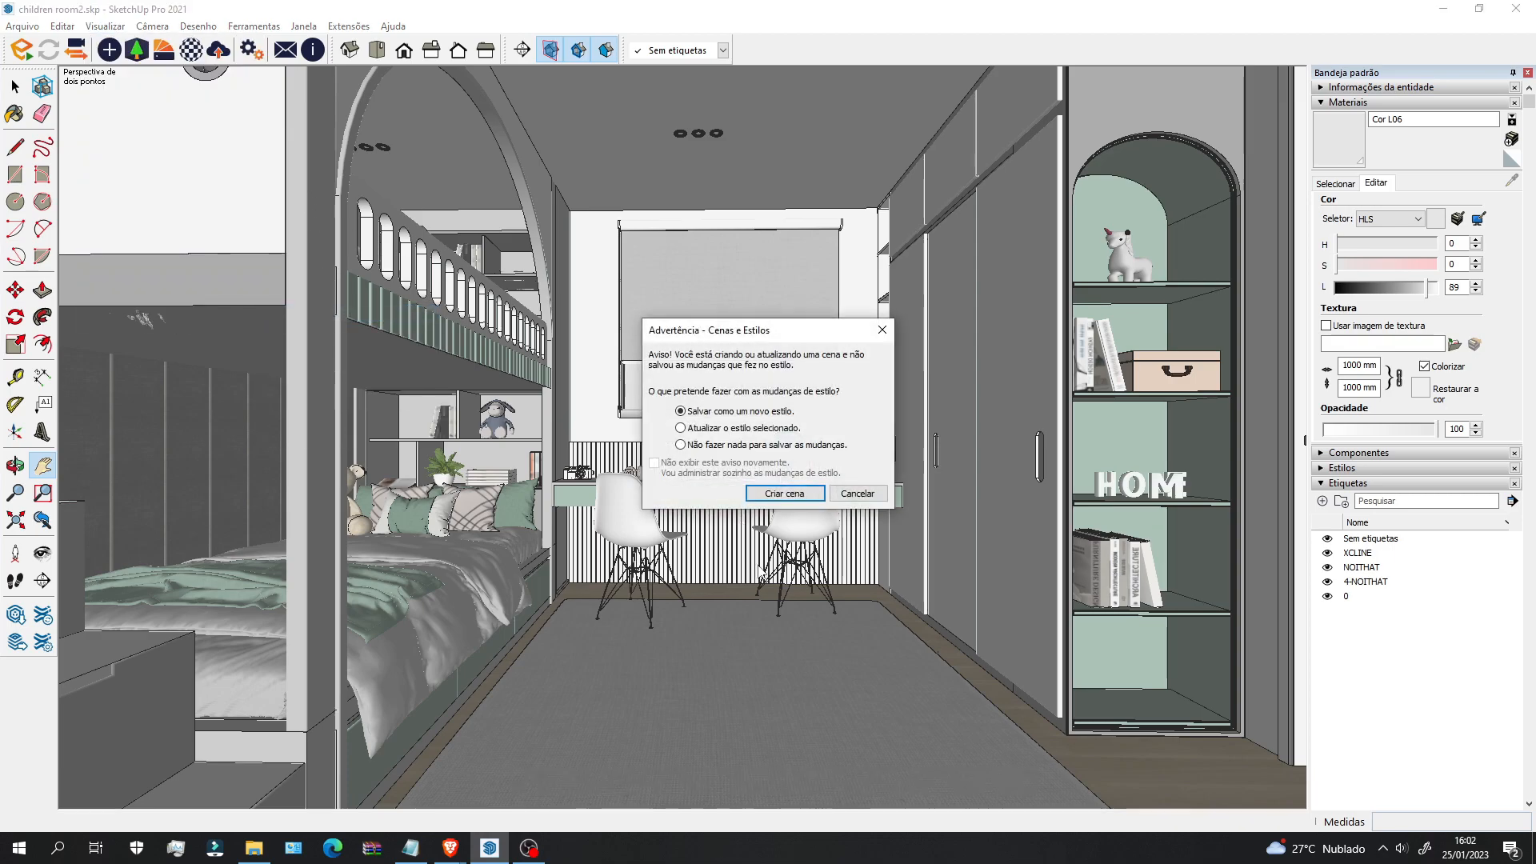
{"action": "left_click", "coordinate": [782, 494]}
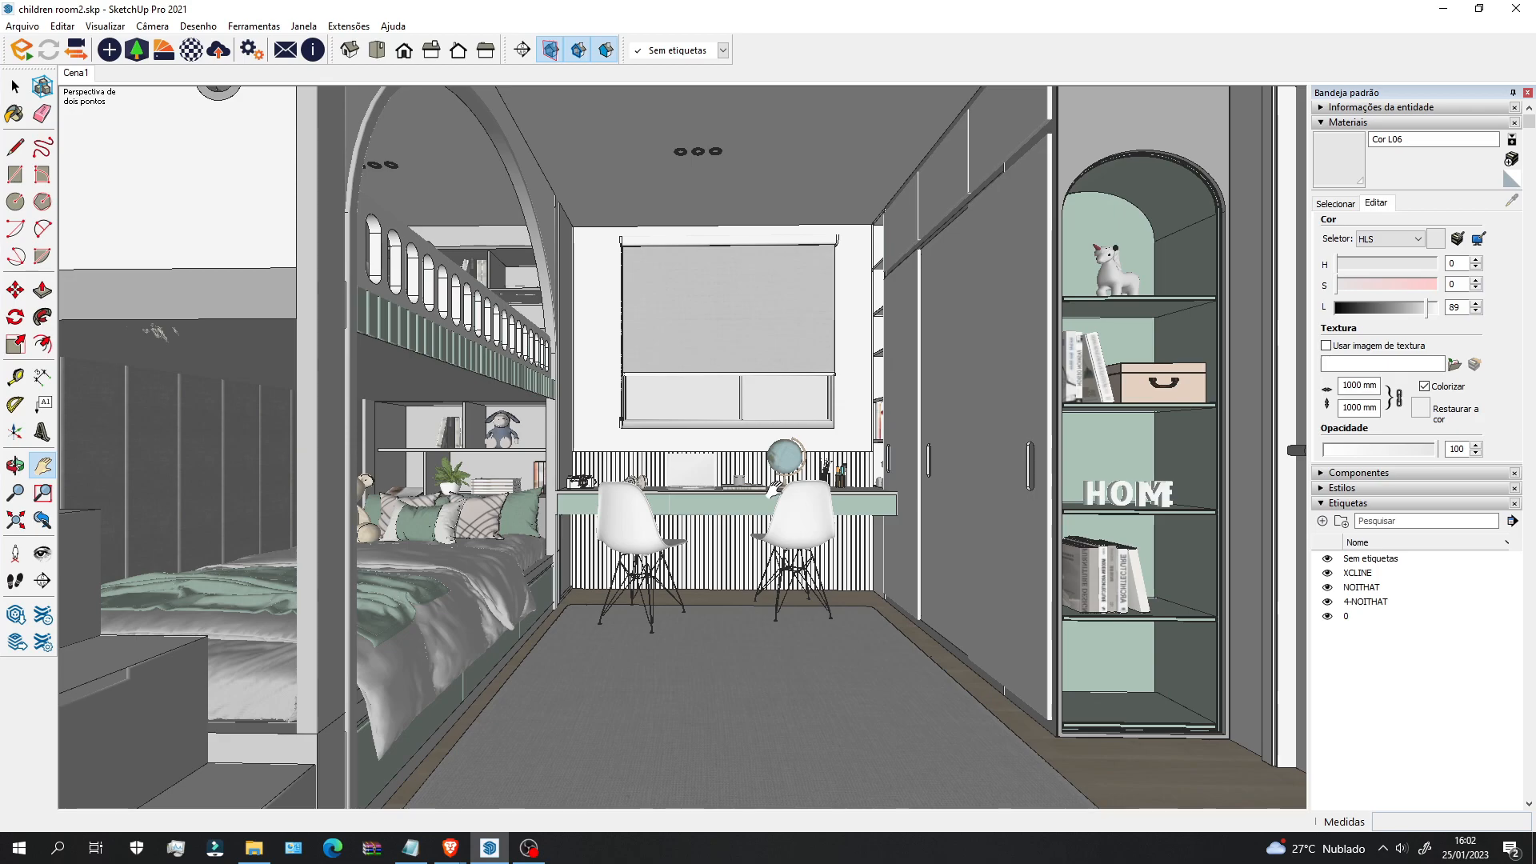
Step: Orbit out to the model's exterior, then return to scene Cena1
{"action": "middle_click_drag", "start_coordinate": [744, 386], "coordinate": [624, 448]}
{"action": "scroll", "coordinate": [640, 416], "scroll_direction": "down", "scroll_amount": 7}
{"action": "middle_click_drag", "start_coordinate": [784, 412], "coordinate": [670, 233]}
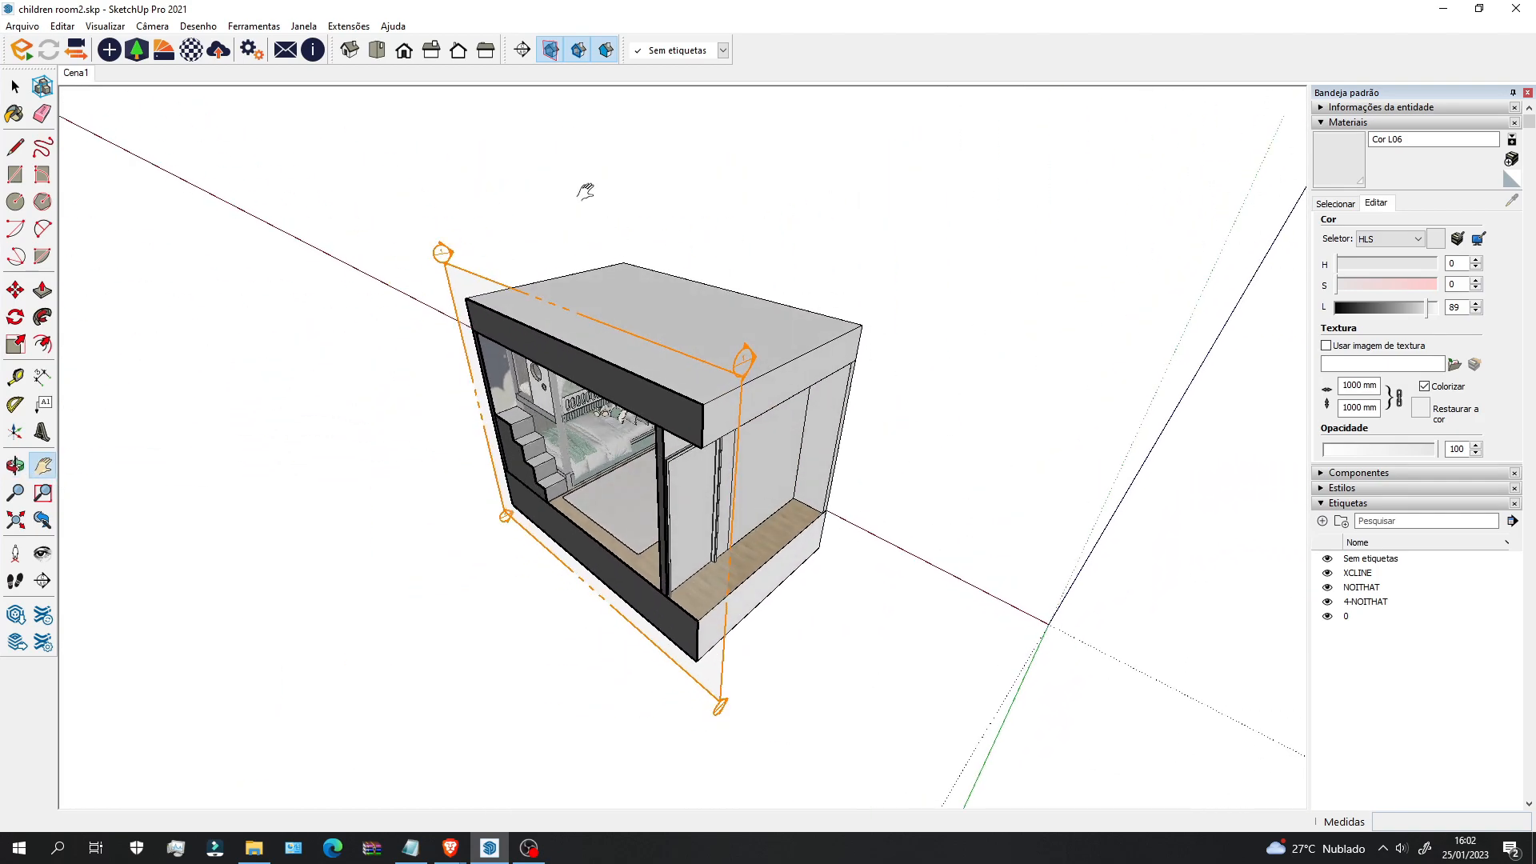
{"action": "middle_click_drag", "start_coordinate": [658, 481], "coordinate": [546, 320]}
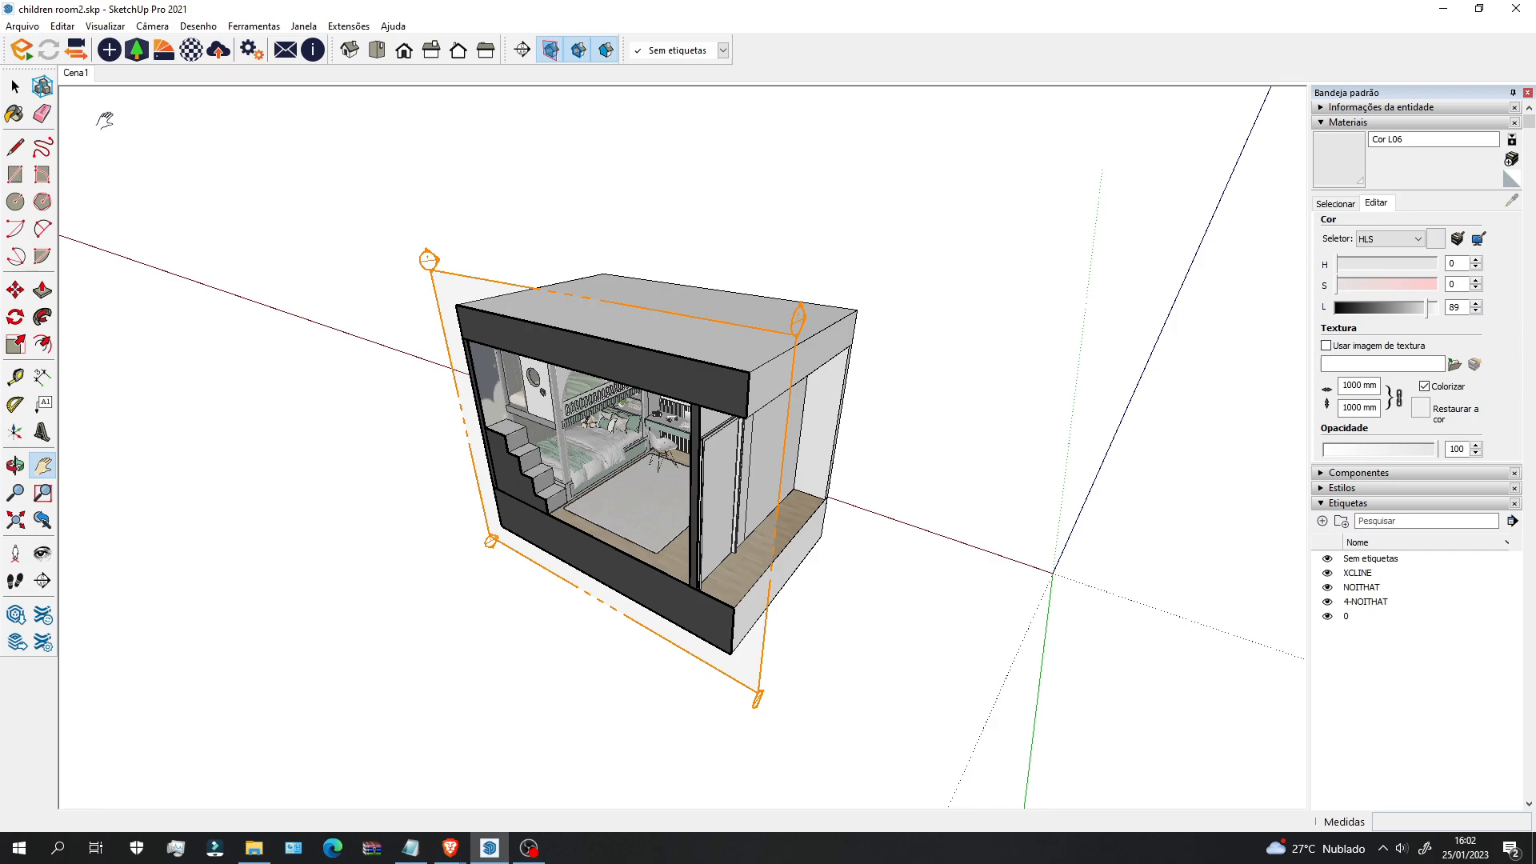
{"action": "left_click", "coordinate": [74, 75]}
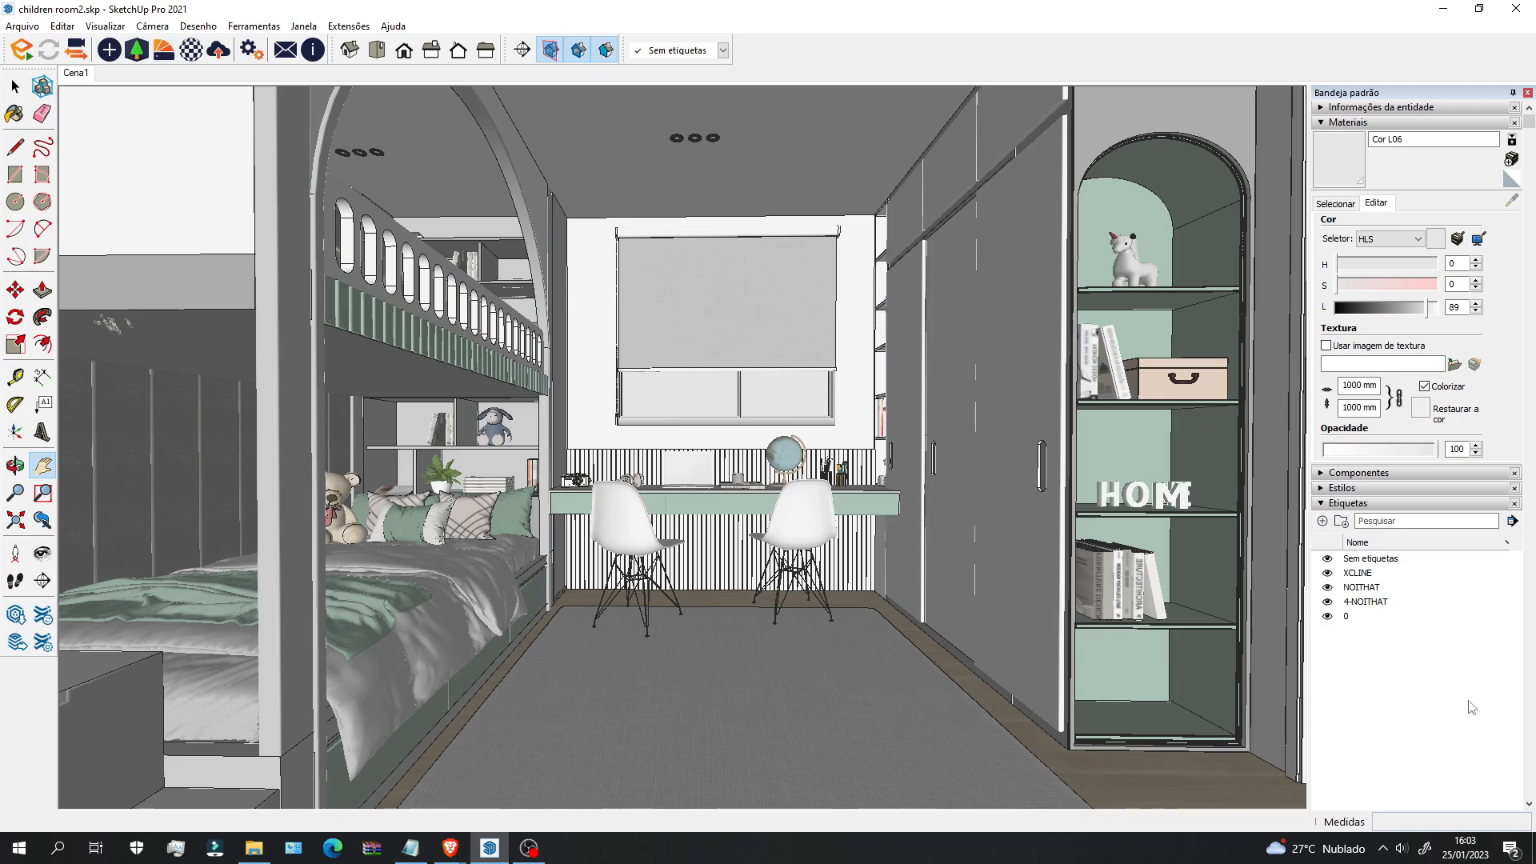
Step: Set the camera field of view to 80°
{"action": "key", "text": "z"}
{"action": "key", "text": "Return"}
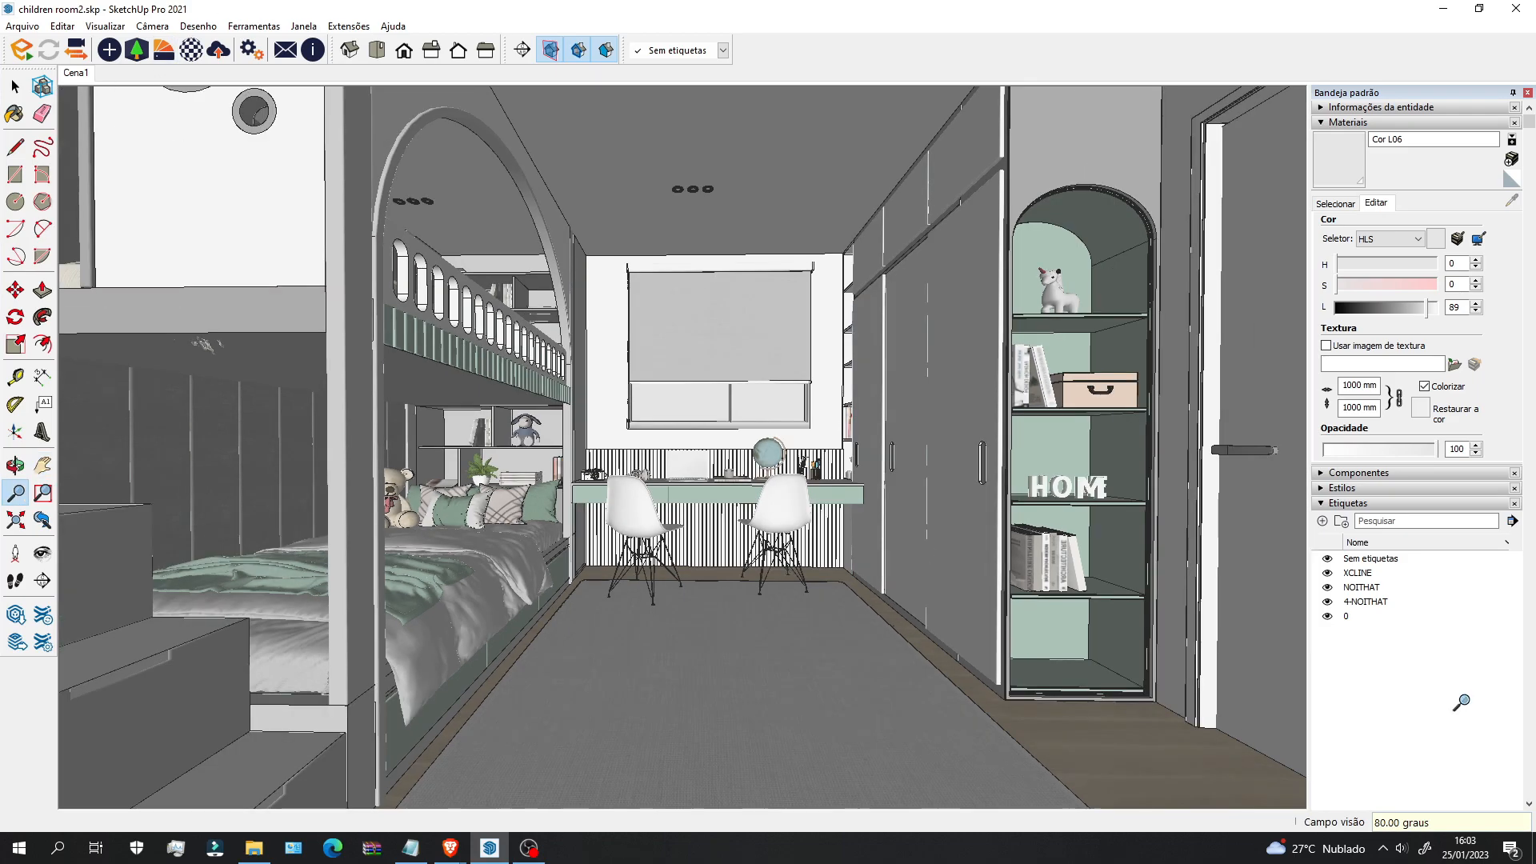
{"action": "scroll", "coordinate": [832, 576], "scroll_direction": "up", "scroll_amount": 3}
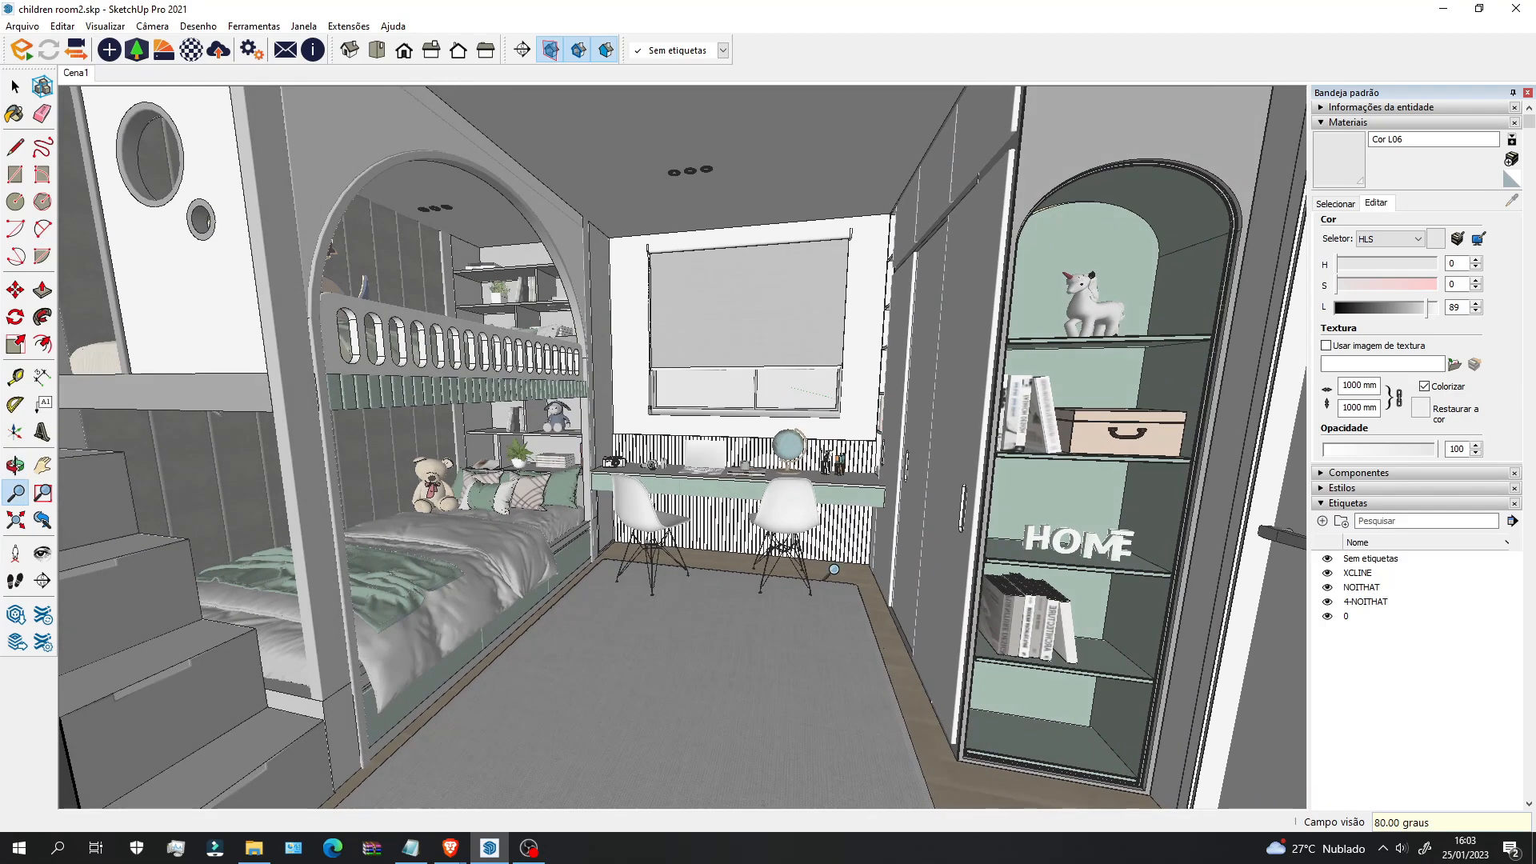
{"action": "left_click", "coordinate": [76, 72]}
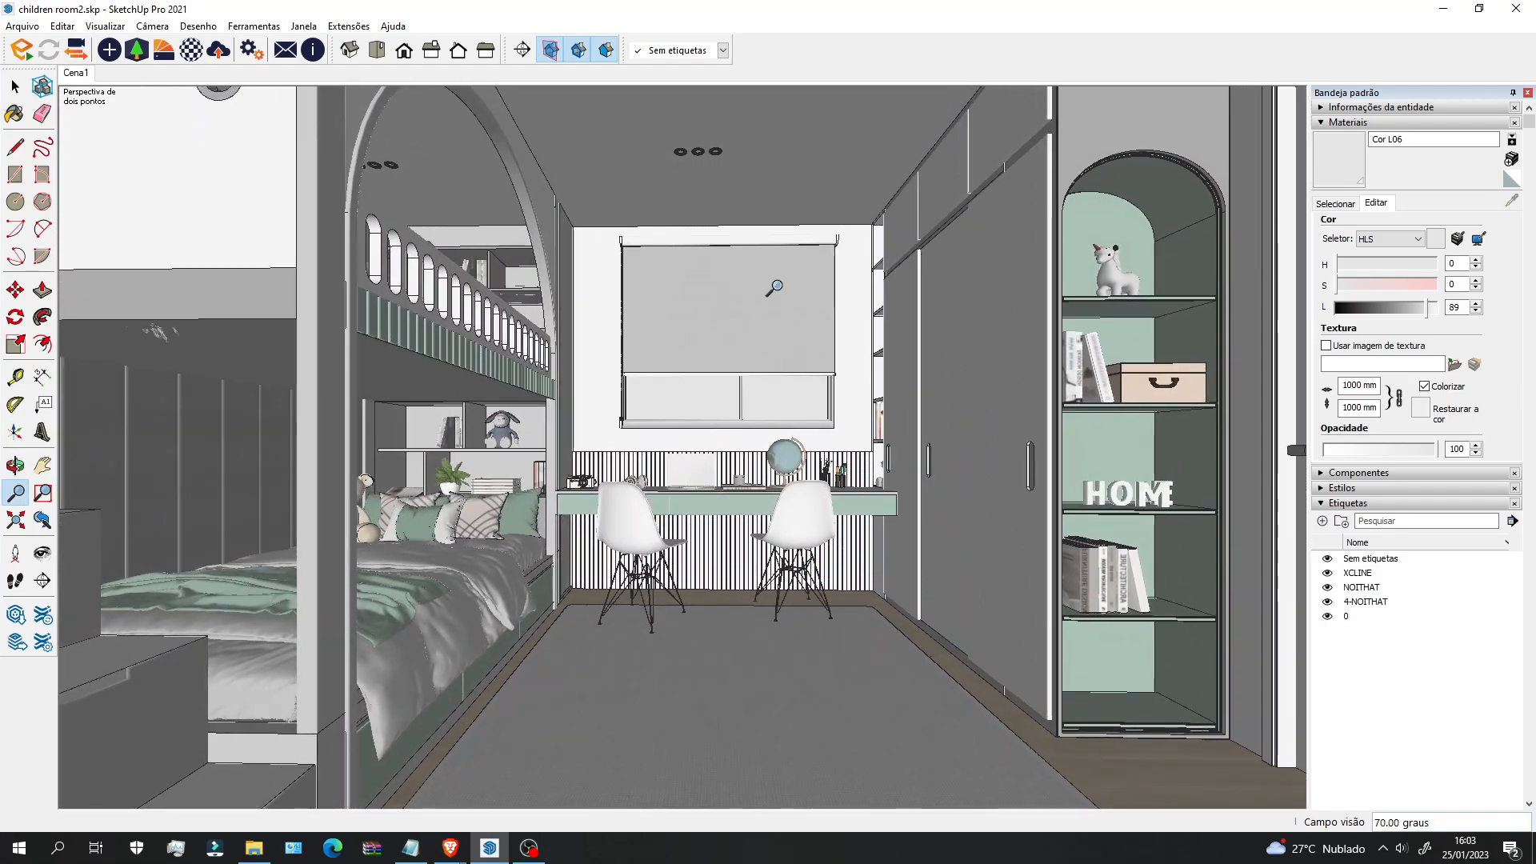
{"action": "type", "text": "80"}
{"action": "key", "text": "Return"}
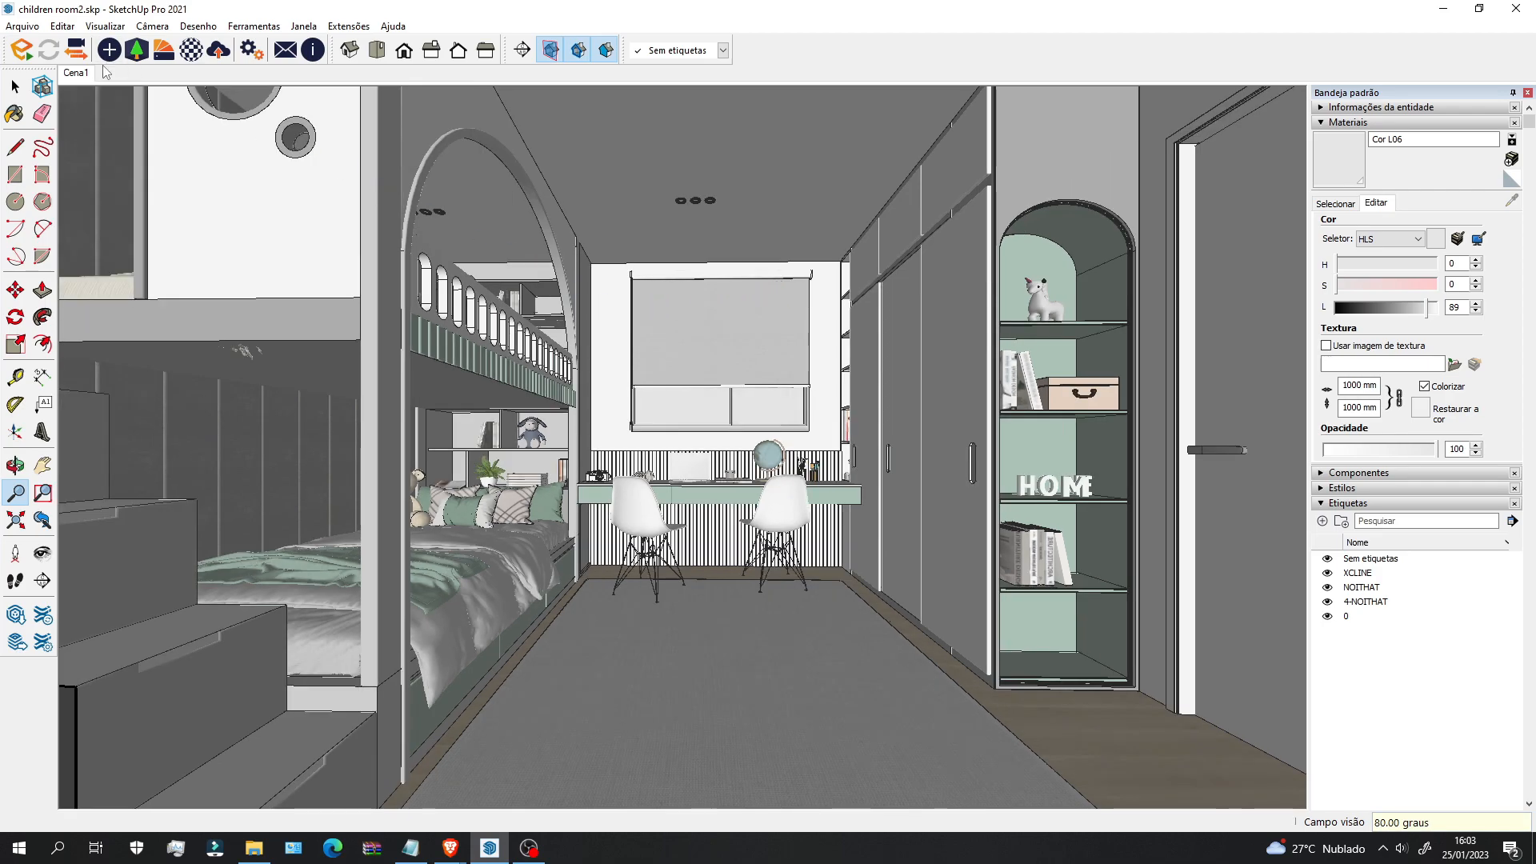
Step: Update scene Cena1 with the 80° view
{"action": "right_click", "coordinate": [82, 79]}
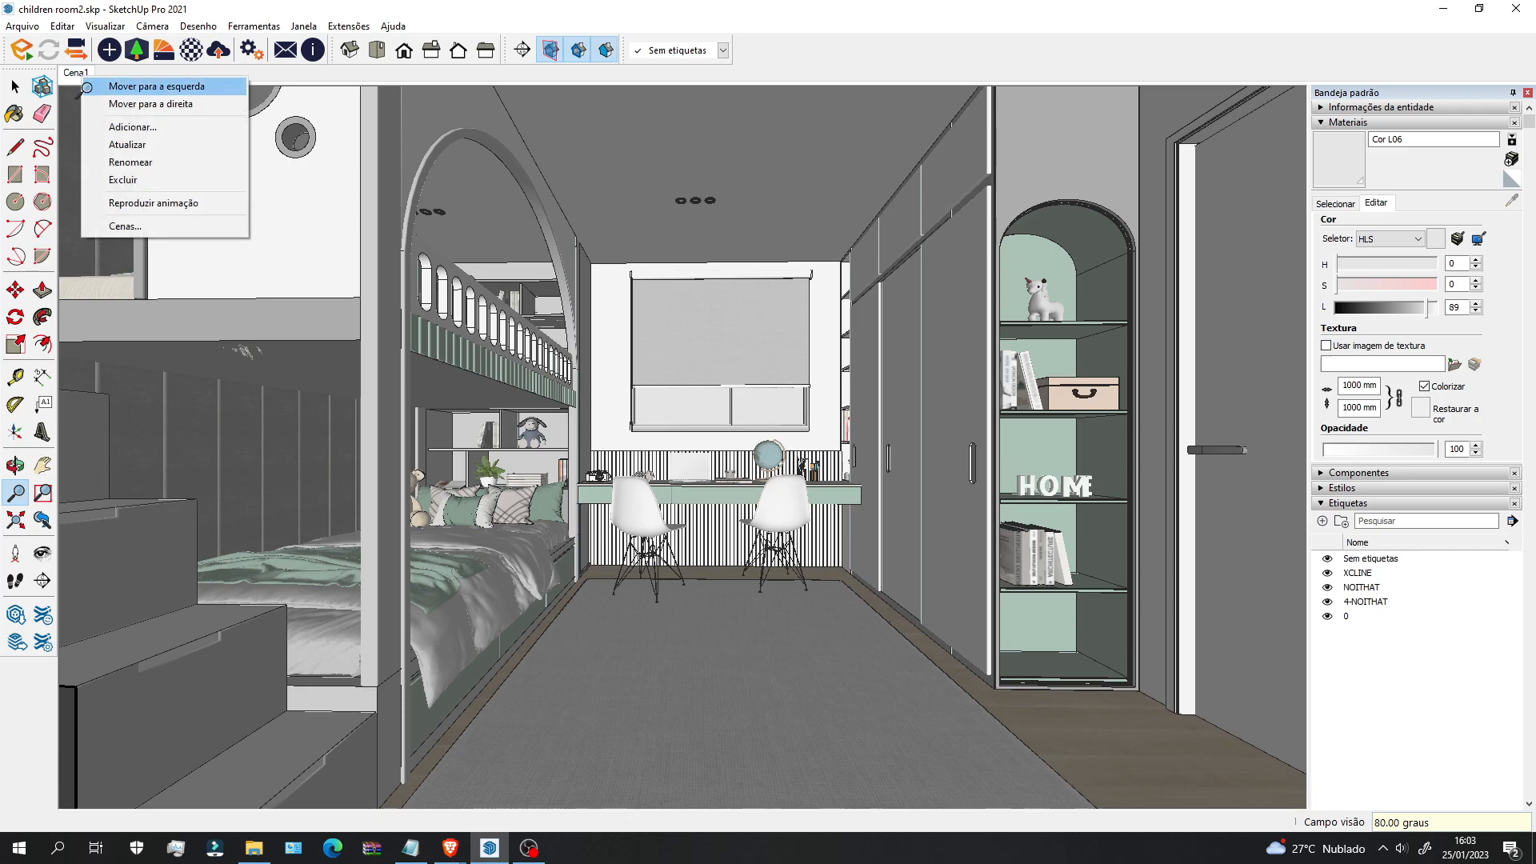
{"action": "left_click", "coordinate": [126, 144]}
{"action": "scroll", "coordinate": [796, 485], "scroll_direction": "down", "scroll_amount": 5}
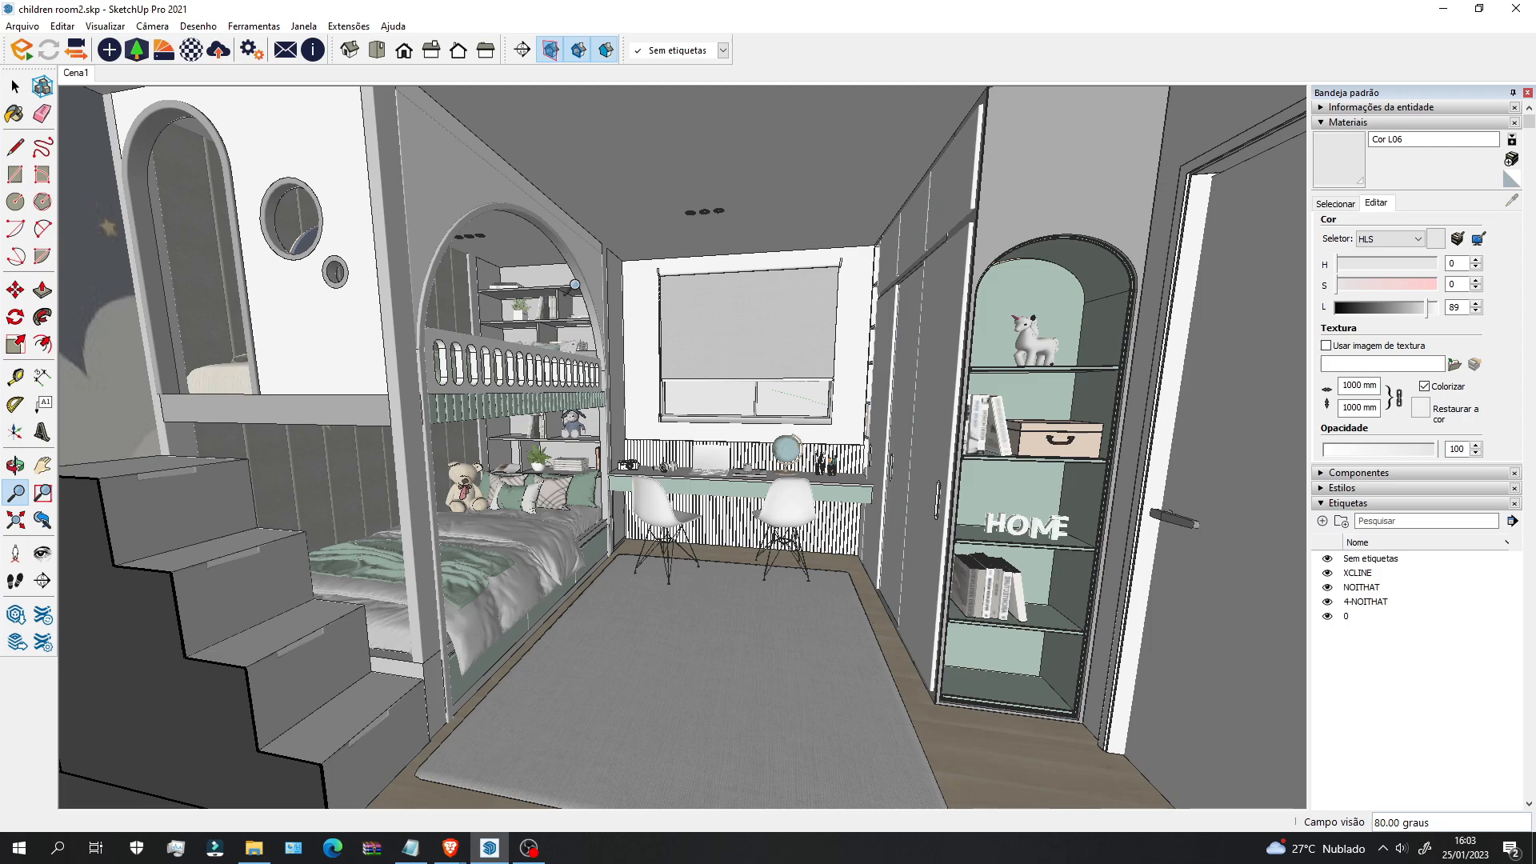
{"action": "scroll", "coordinate": [379, 304], "scroll_direction": "up", "scroll_amount": 3}
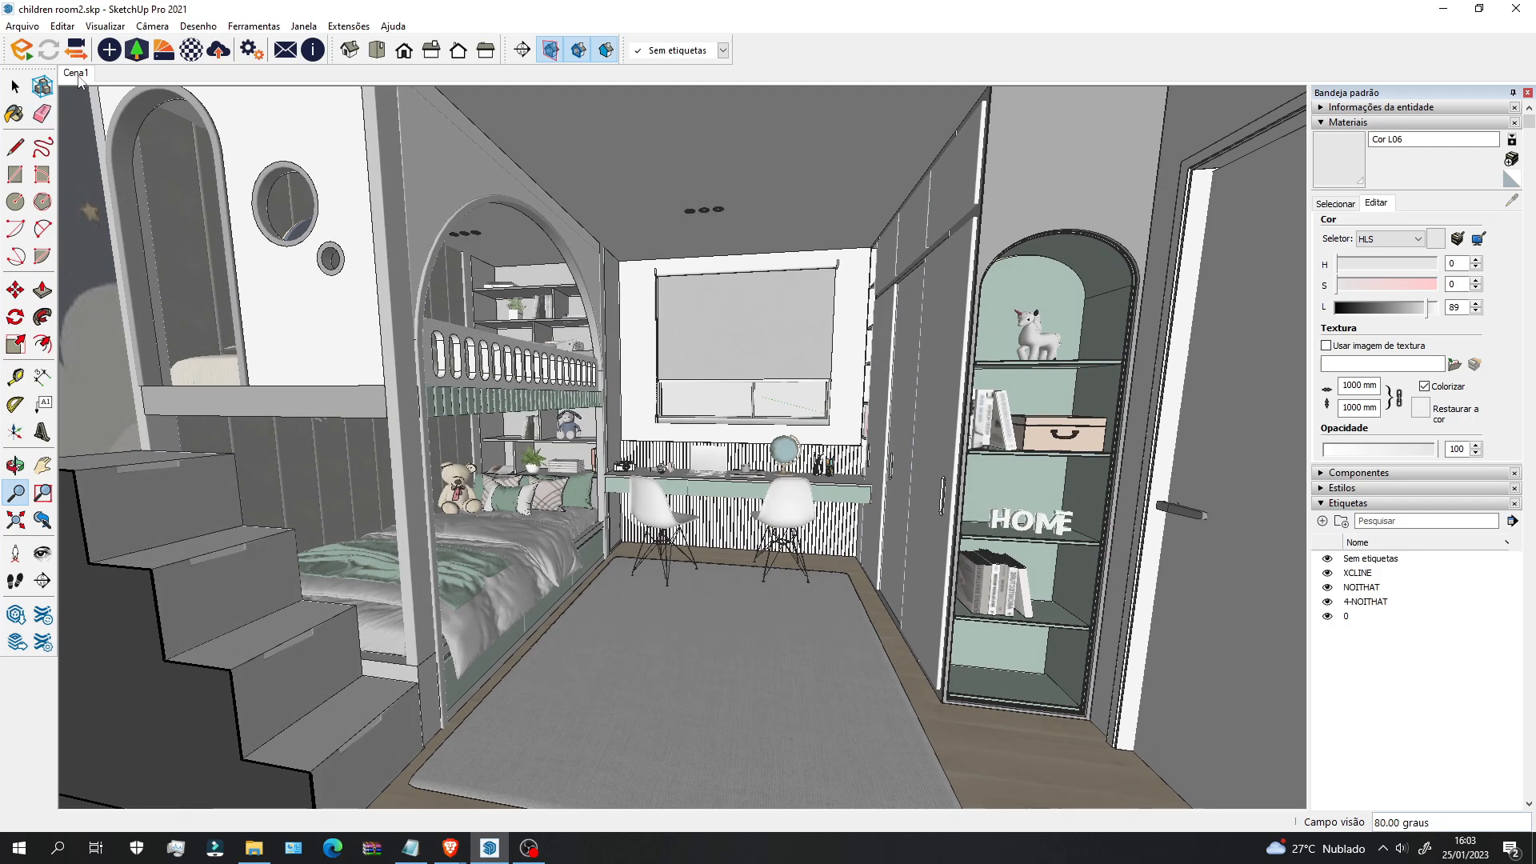
{"action": "scroll", "coordinate": [352, 248], "scroll_direction": "up", "scroll_amount": 4}
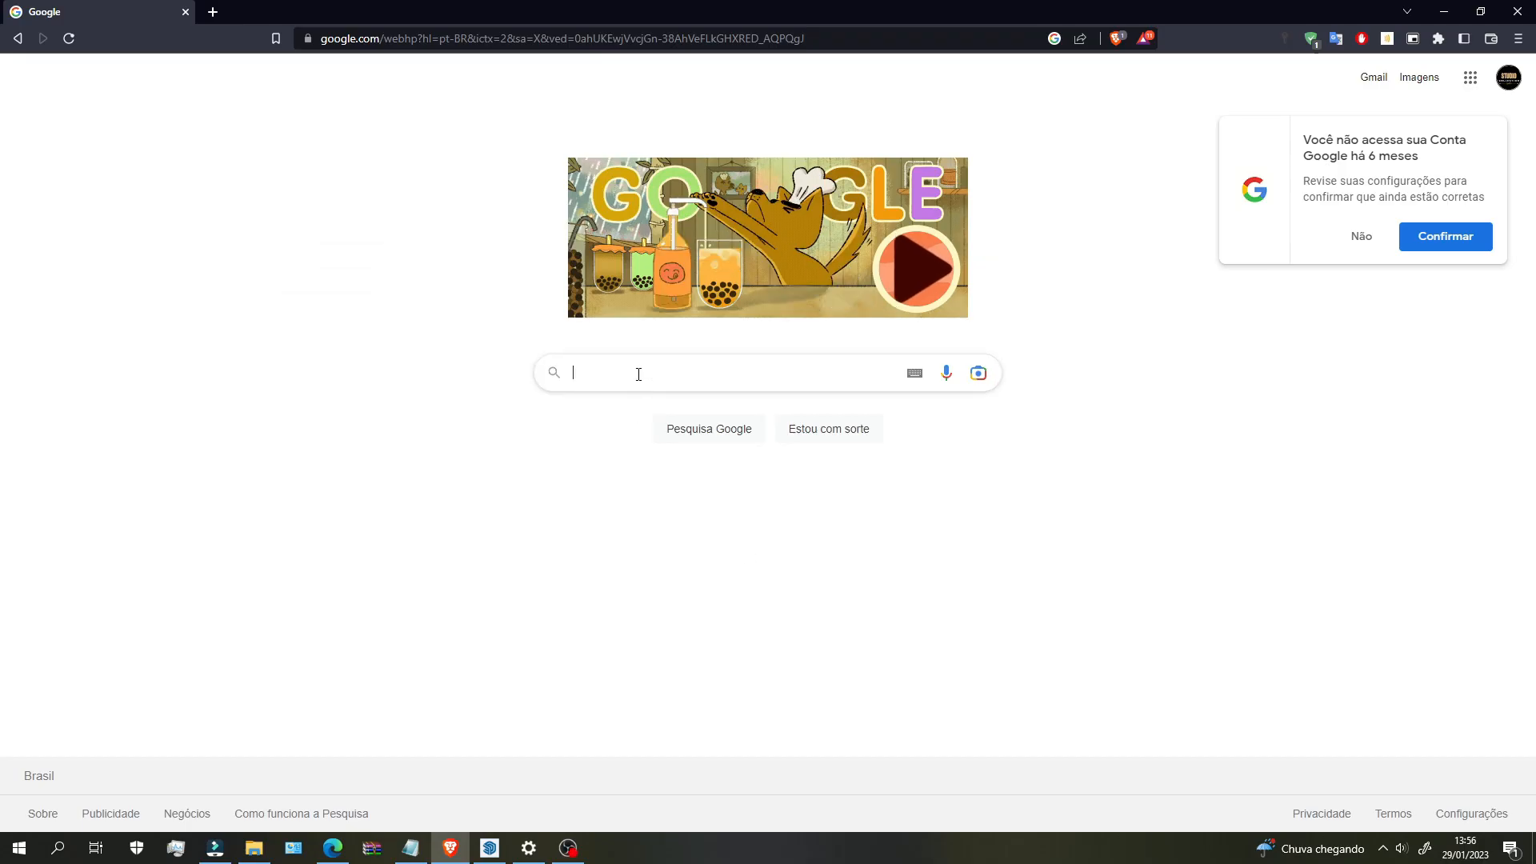
Step: Search Google for 'enscape' and go to the enscape3d.com result
{"action": "type", "text": "enscape"}
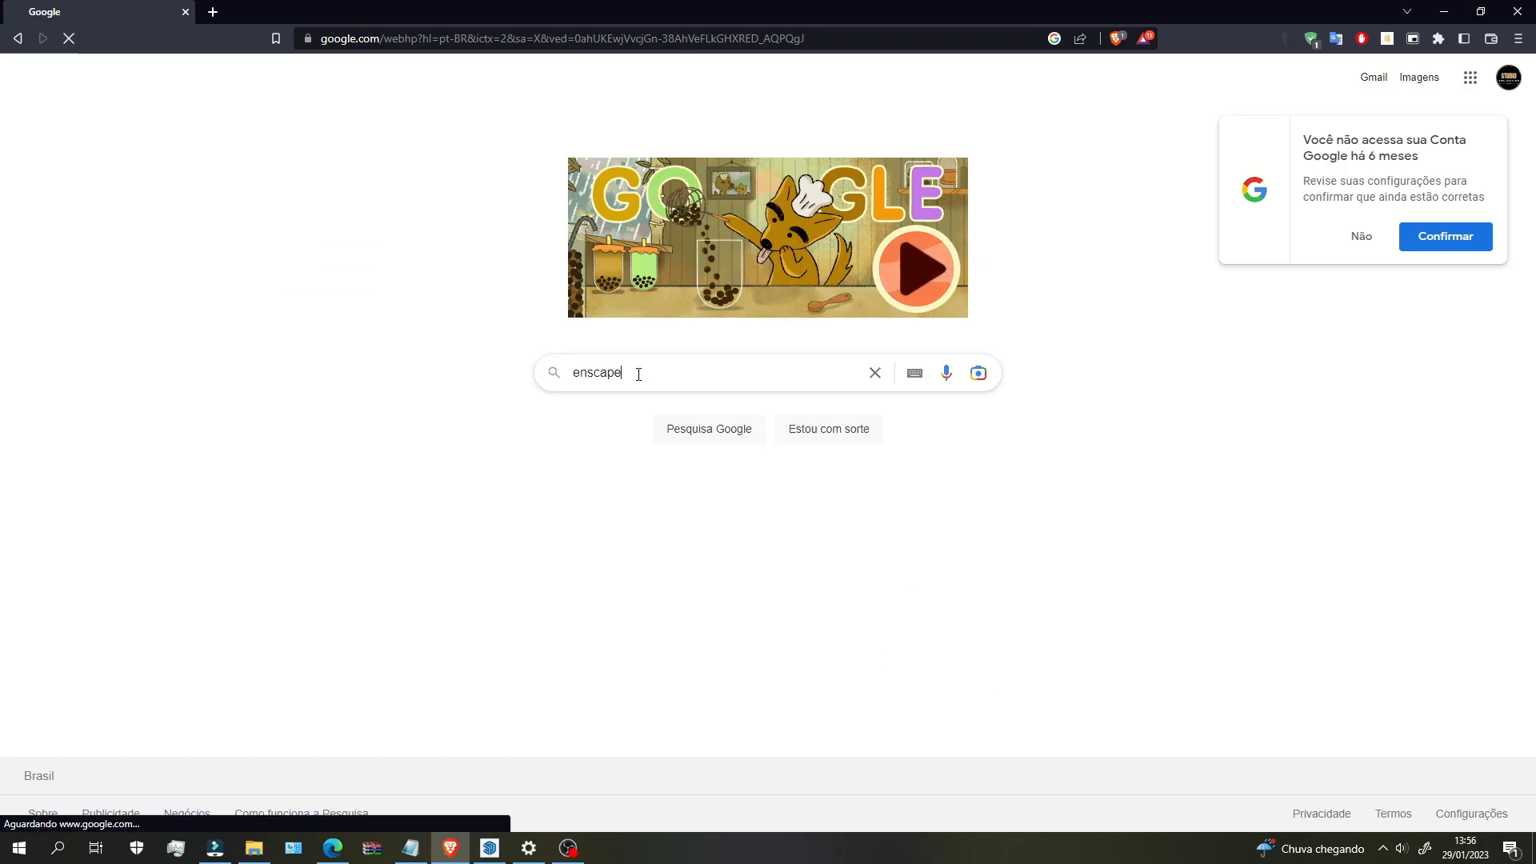
{"action": "key", "text": "Return"}
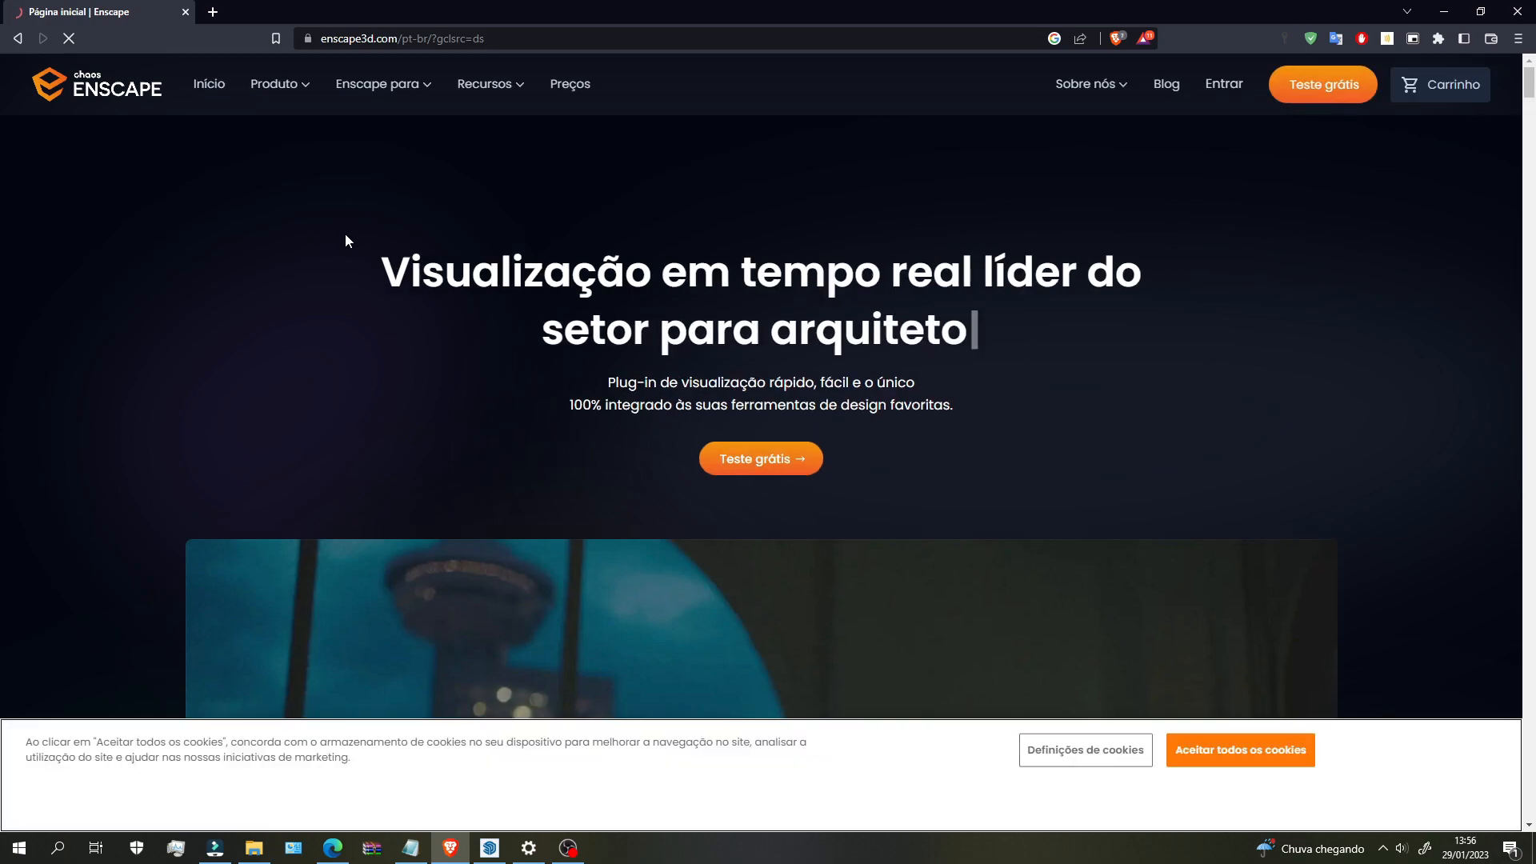
{"action": "mouse_move", "coordinate": [295, 94]}
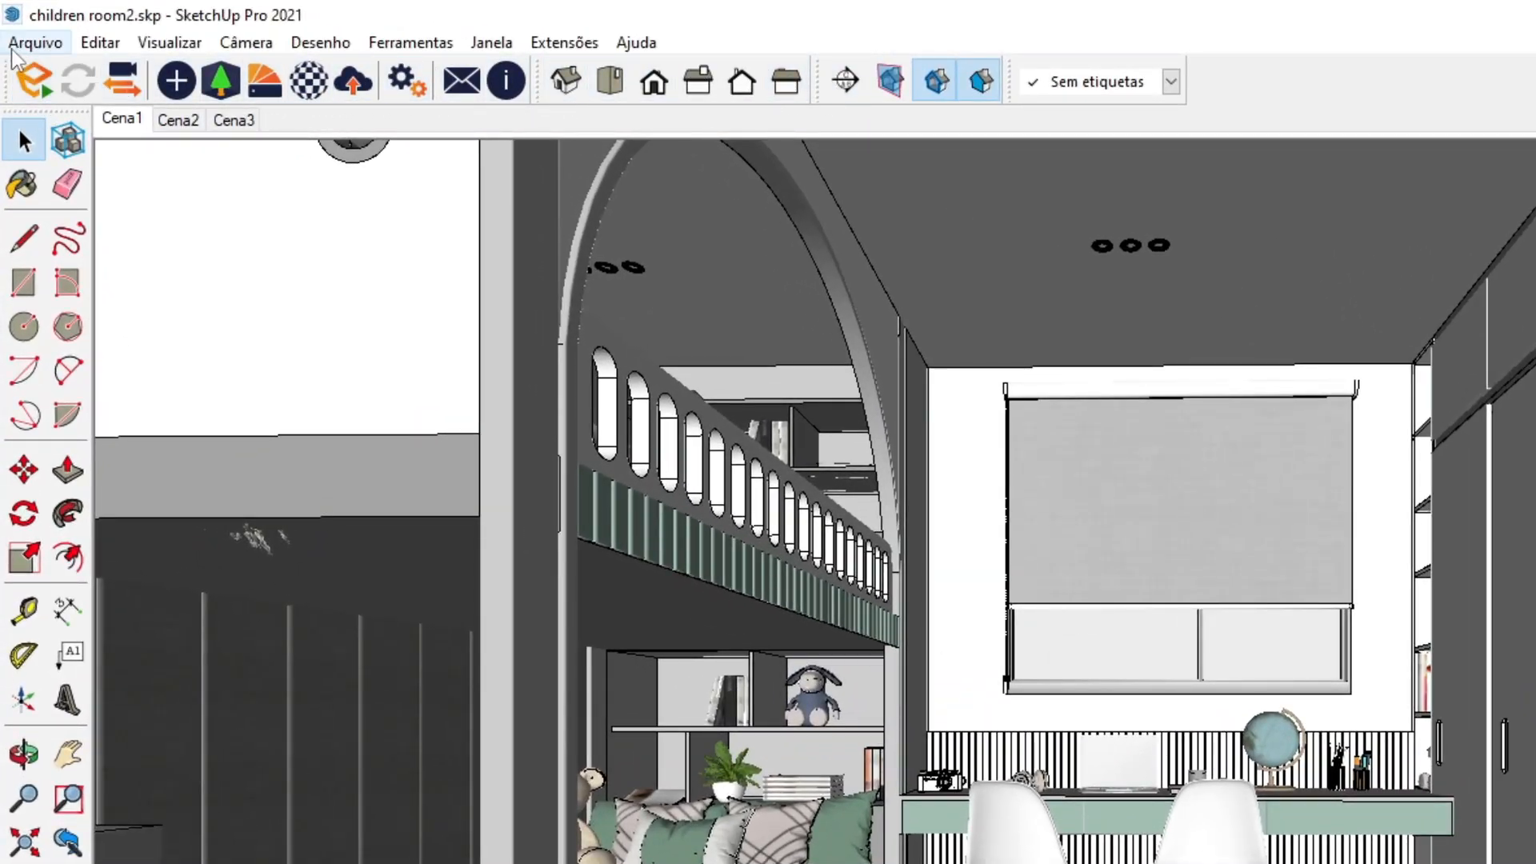
Step: Start Enscape from its toolbar icon to open the live render of the bedroom
{"action": "left_click", "coordinate": [564, 42]}
{"action": "mouse_move", "coordinate": [662, 387]}
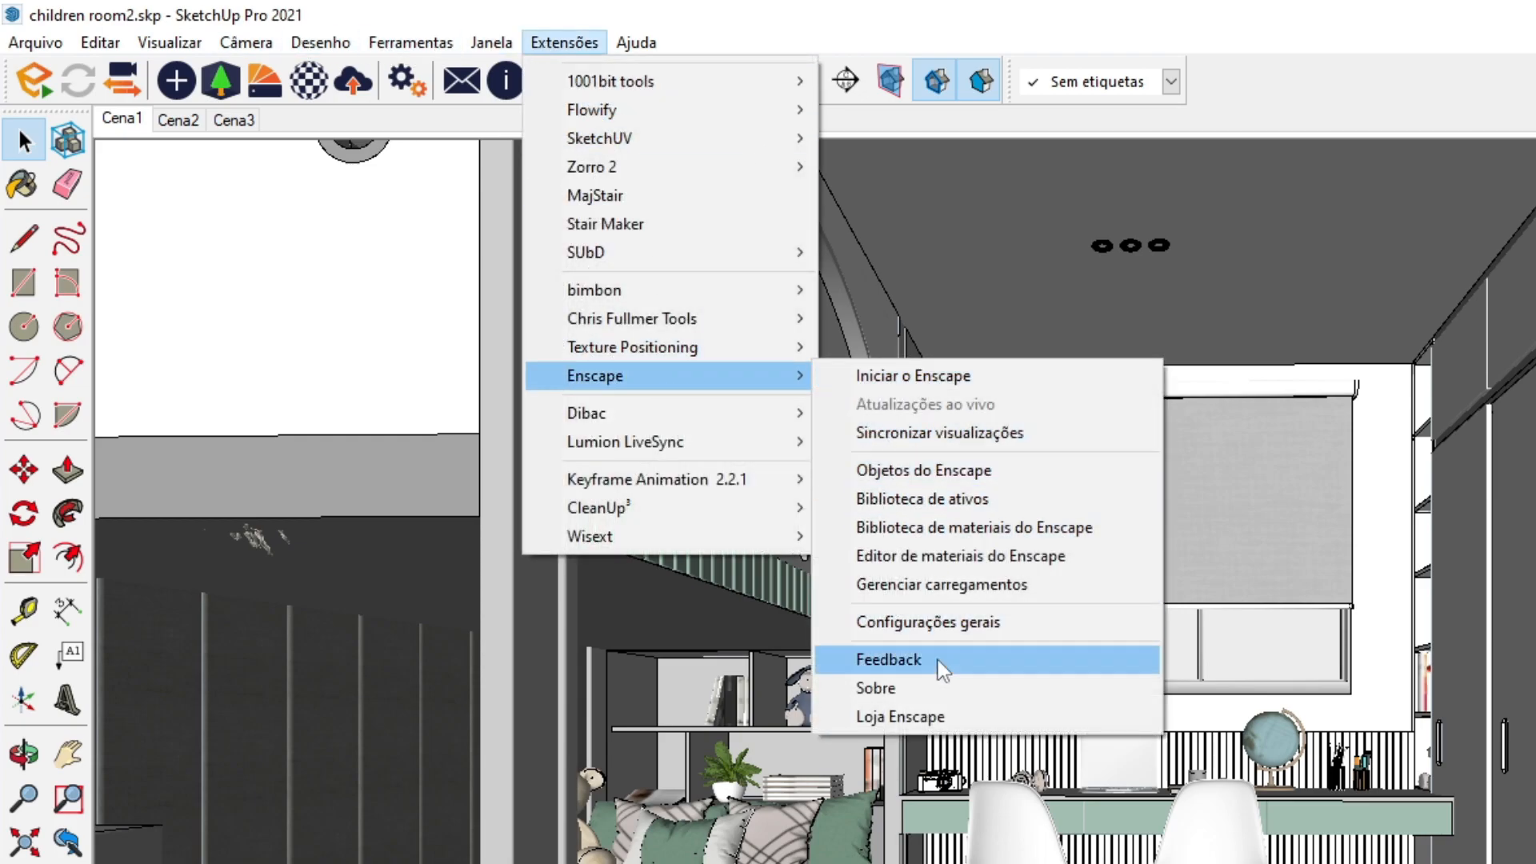
{"action": "left_click", "coordinate": [1335, 4]}
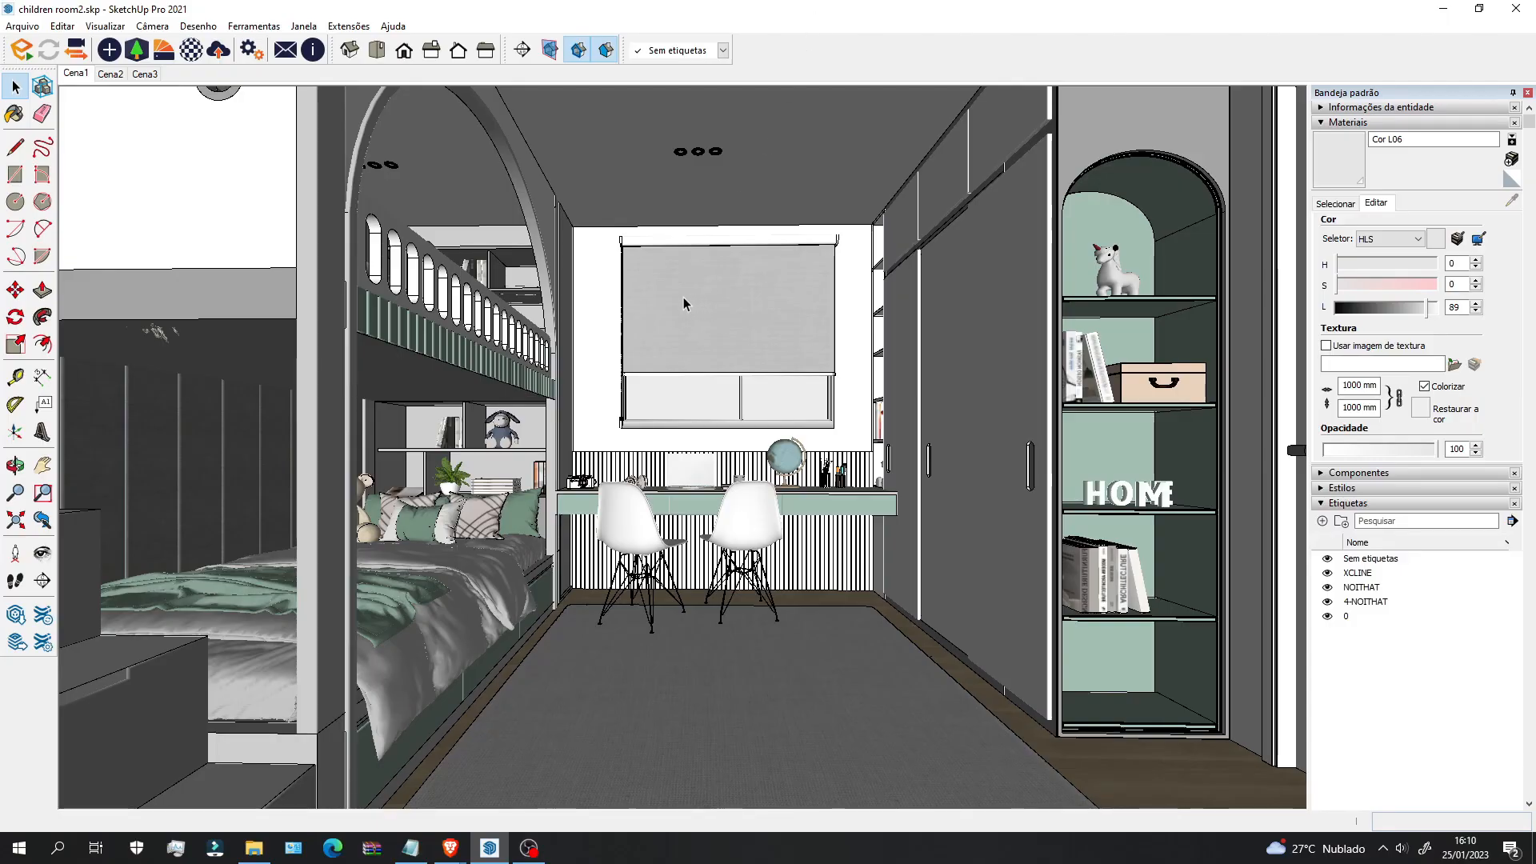
{"action": "left_click", "coordinate": [23, 52]}
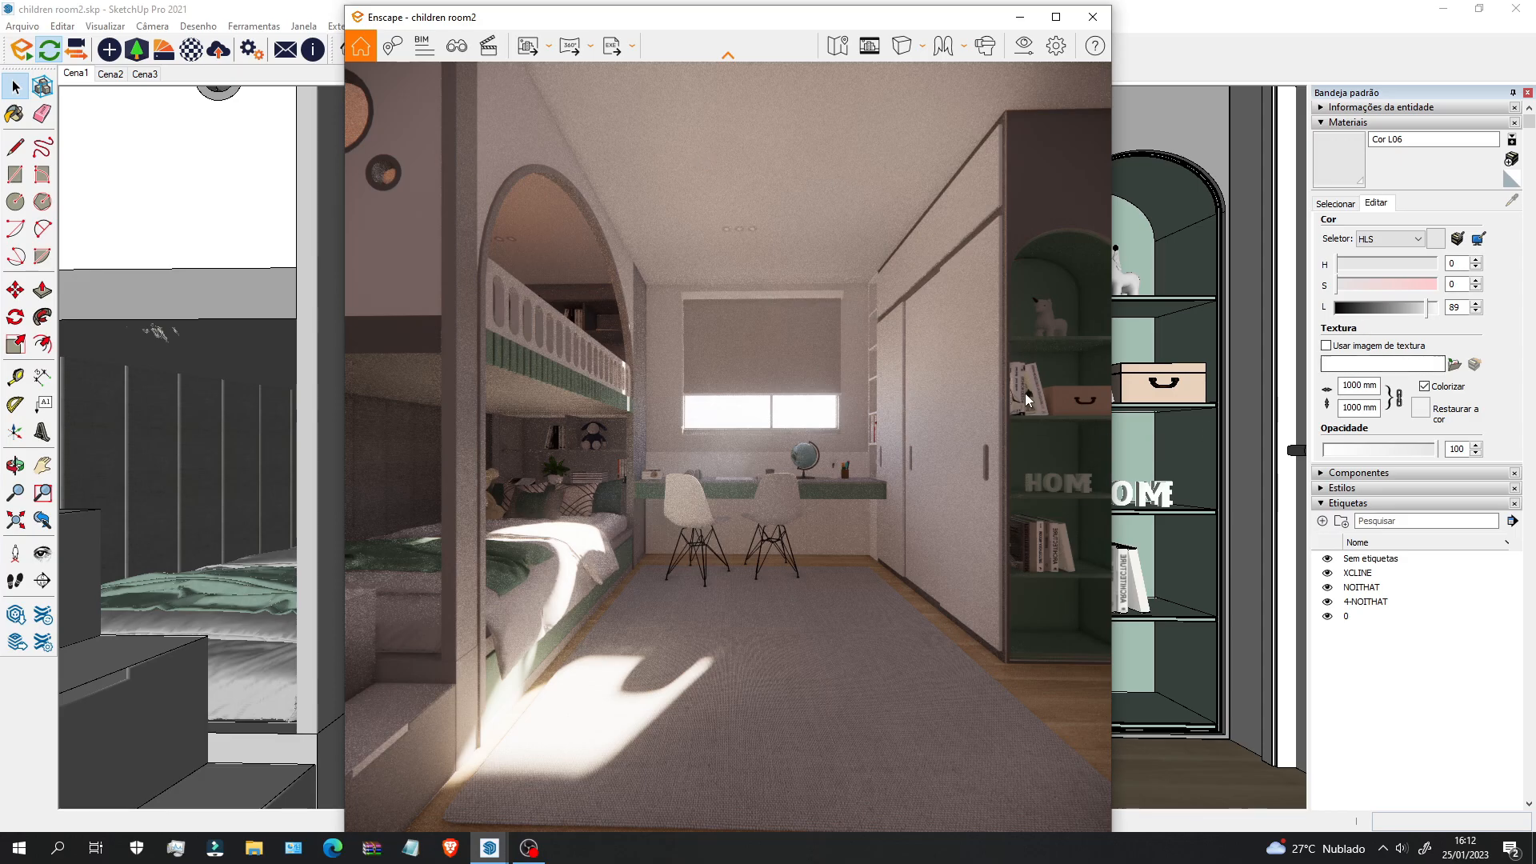
Step: Arrange the Enscape and SketchUp windows side by side, resized to share the screen
{"action": "mouse_move", "coordinate": [759, 21]}
{"action": "left_mouse_down"}
{"action": "mouse_move", "coordinate": [532, 193]}
{"action": "mouse_move", "coordinate": [93, 272]}
{"action": "mouse_move", "coordinate": [1, 272]}
{"action": "left_mouse_up"}
{"action": "left_click", "coordinate": [970, 145]}
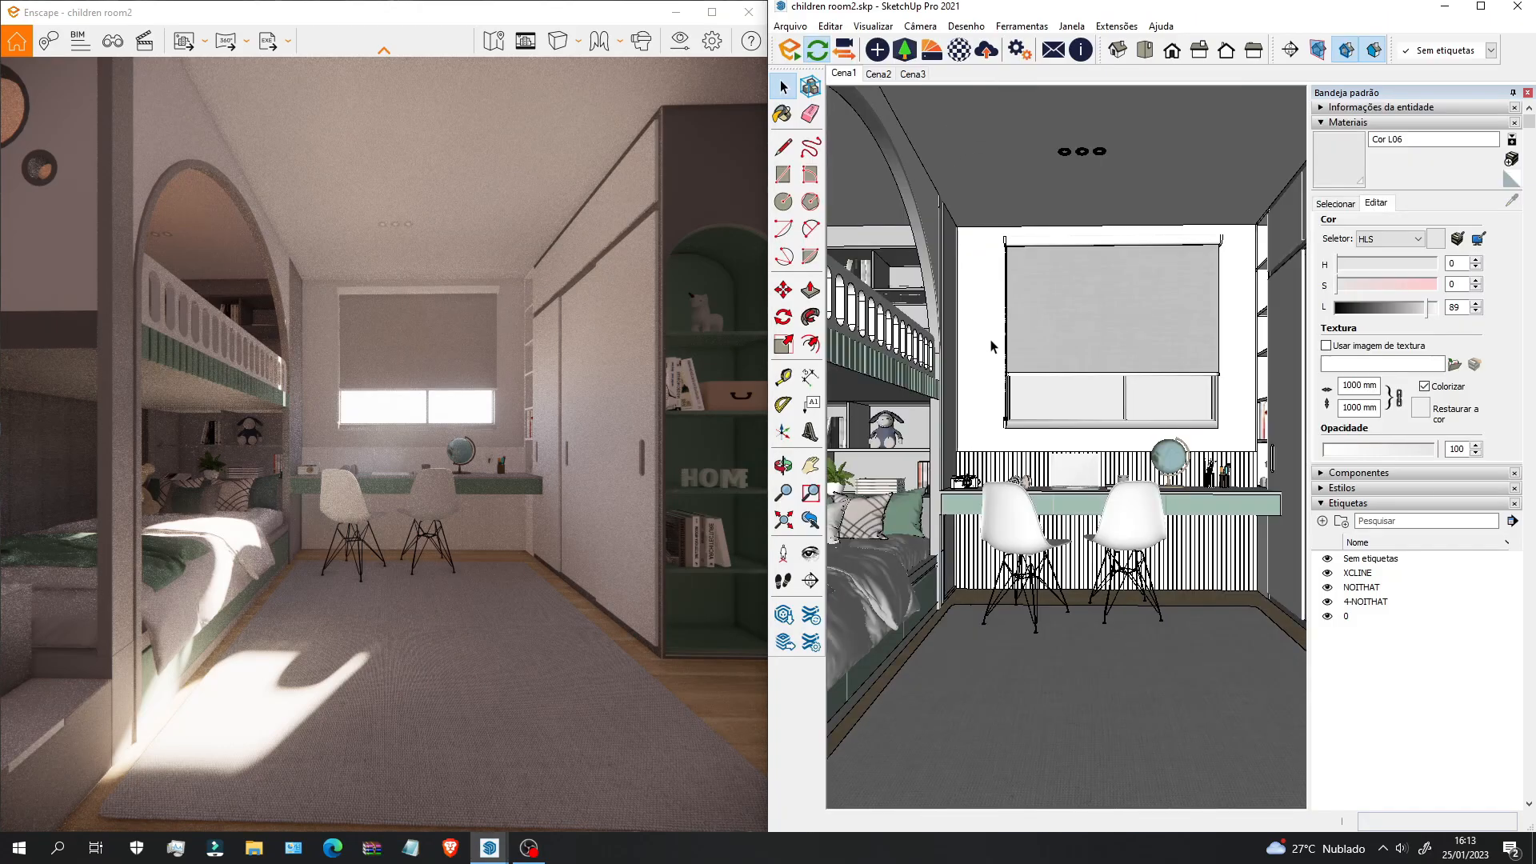
{"action": "left_click_drag", "start_coordinate": [761, 350], "coordinate": [641, 352]}
{"action": "left_click", "coordinate": [527, 4]}
{"action": "left_click_drag", "start_coordinate": [768, 422], "coordinate": [633, 421]}
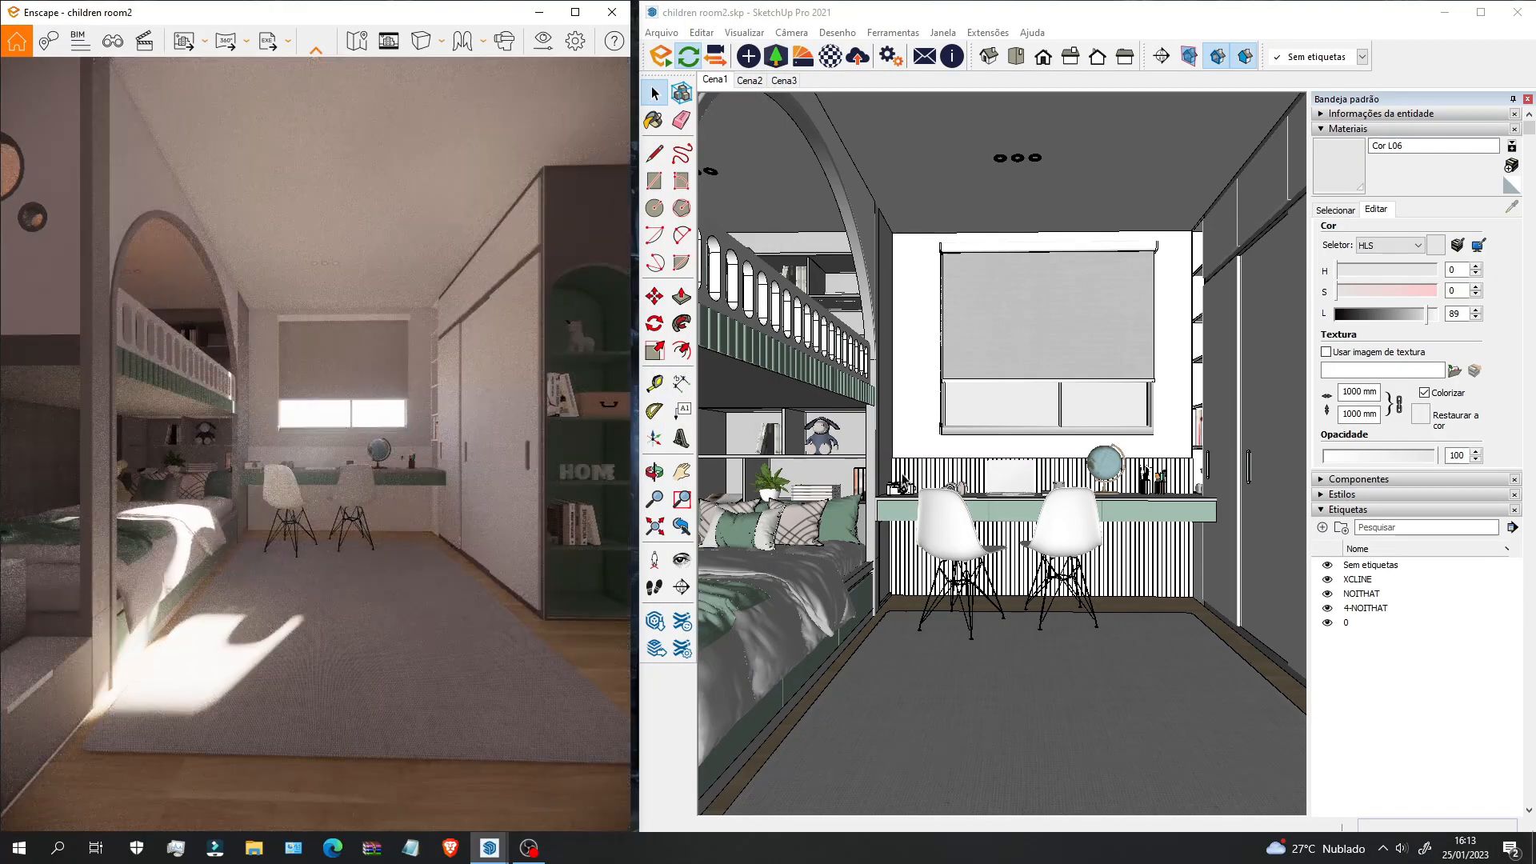
Step: Turn on Sincronizar visualizações and orbit to a frontal view of the desk and chairs
{"action": "scroll", "coordinate": [994, 470], "scroll_direction": "up", "scroll_amount": 3}
{"action": "middle_click_drag", "start_coordinate": [994, 471], "coordinate": [952, 498]}
{"action": "mouse_move", "coordinate": [844, 509]}
{"action": "middle_mouse_down"}
{"action": "mouse_move", "coordinate": [952, 512]}
{"action": "mouse_move", "coordinate": [836, 490]}
{"action": "middle_mouse_up"}
{"action": "middle_click_drag", "start_coordinate": [1089, 483], "coordinate": [1014, 424]}
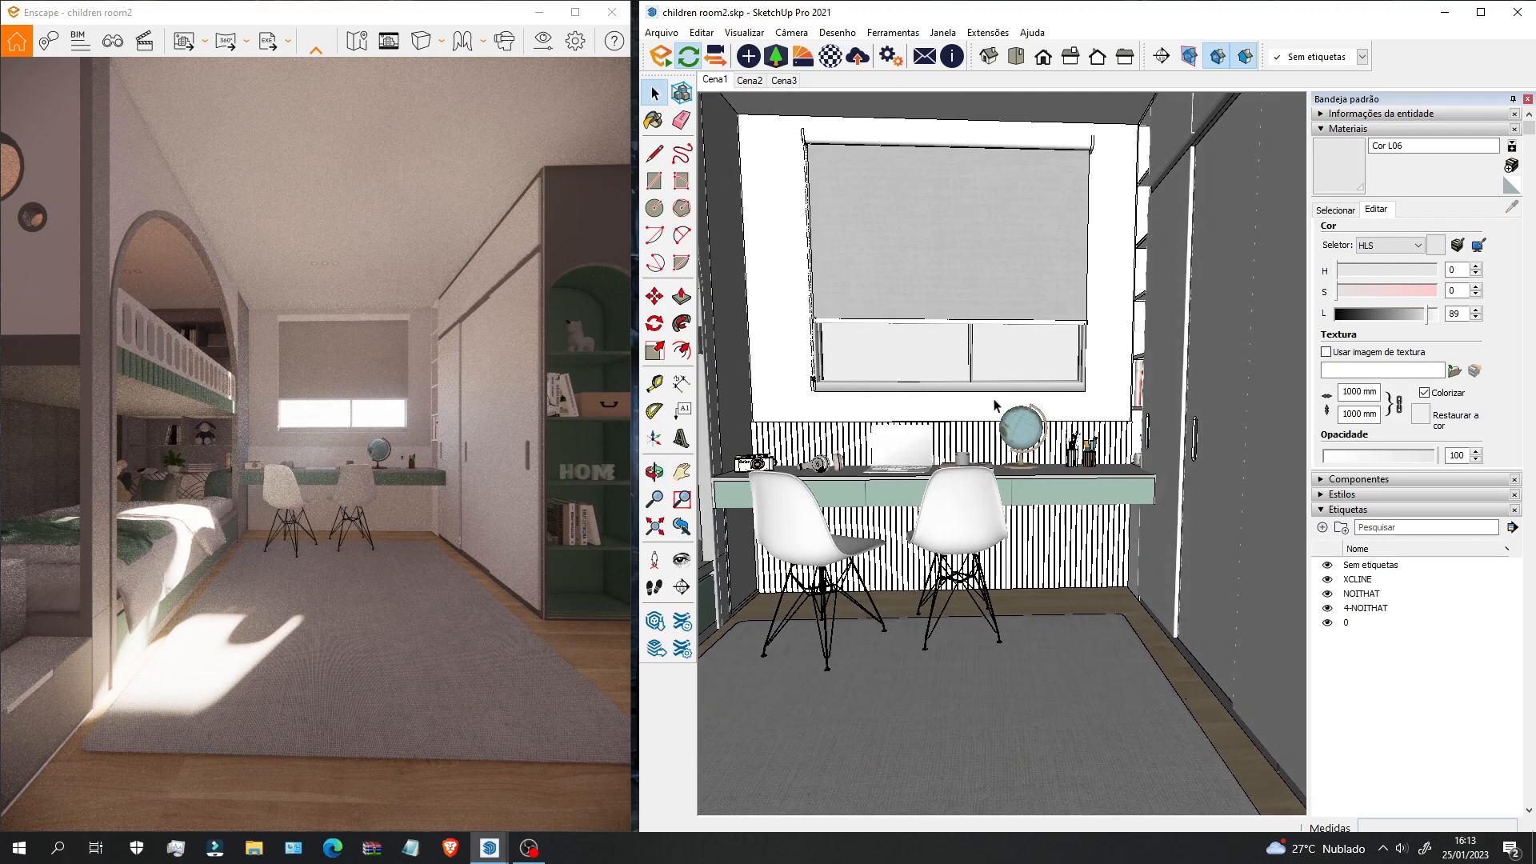
{"action": "left_click", "coordinate": [716, 56]}
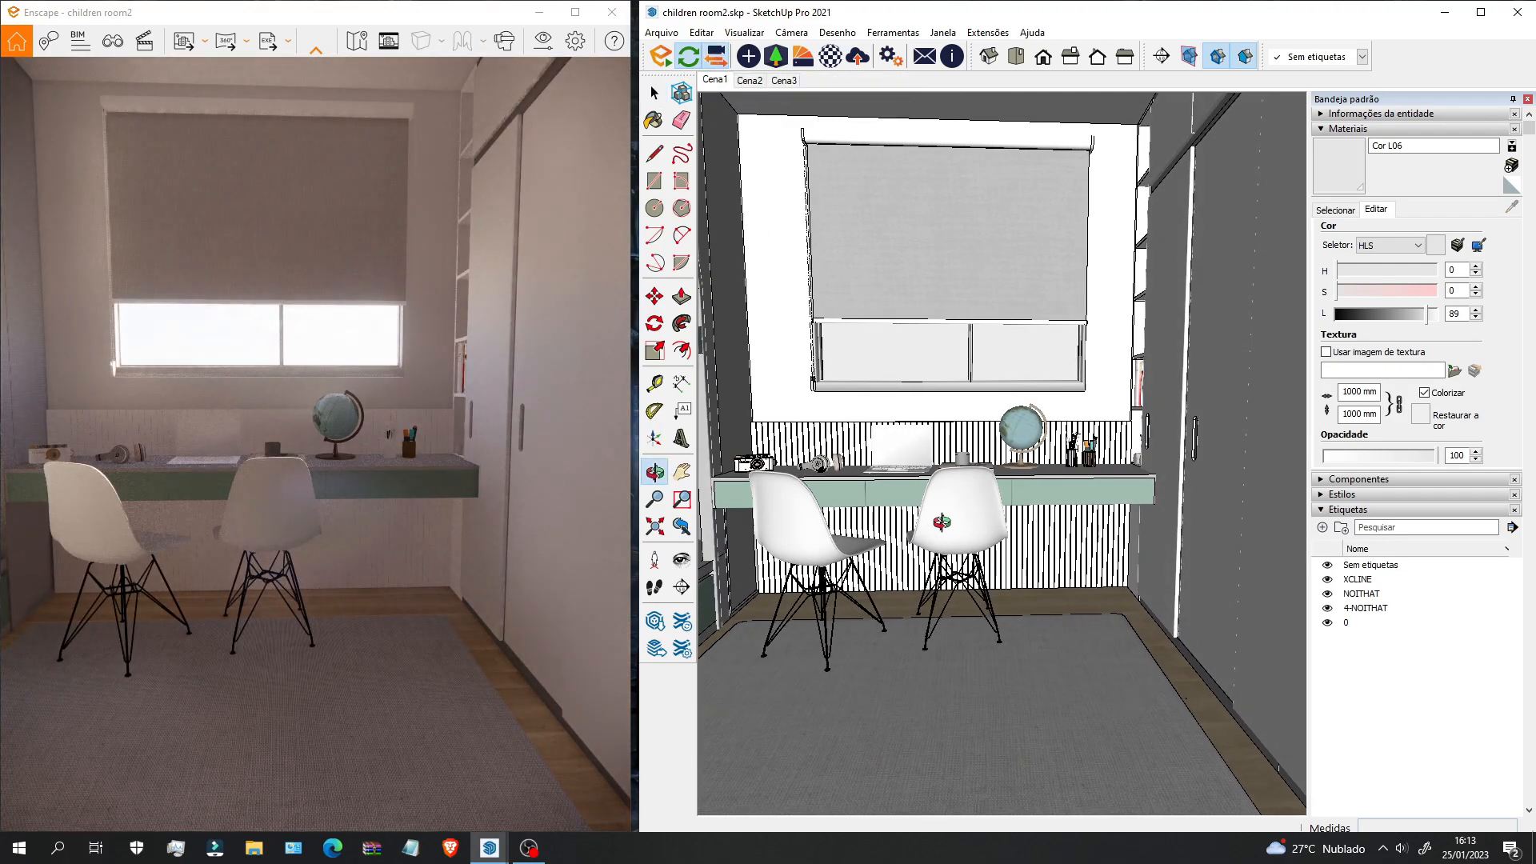
{"action": "middle_click_drag", "start_coordinate": [1023, 560], "coordinate": [1110, 570]}
{"action": "scroll", "coordinate": [1144, 549], "scroll_direction": "down", "scroll_amount": 5}
{"action": "mouse_move", "coordinate": [1200, 496]}
{"action": "middle_mouse_down"}
{"action": "mouse_move", "coordinate": [1236, 601]}
{"action": "mouse_move", "coordinate": [996, 578]}
{"action": "middle_mouse_up"}
{"action": "mouse_move", "coordinate": [1044, 504]}
{"action": "middle_mouse_down"}
{"action": "mouse_move", "coordinate": [920, 549]}
{"action": "mouse_move", "coordinate": [1059, 589]}
{"action": "mouse_move", "coordinate": [1032, 584]}
{"action": "middle_mouse_up"}
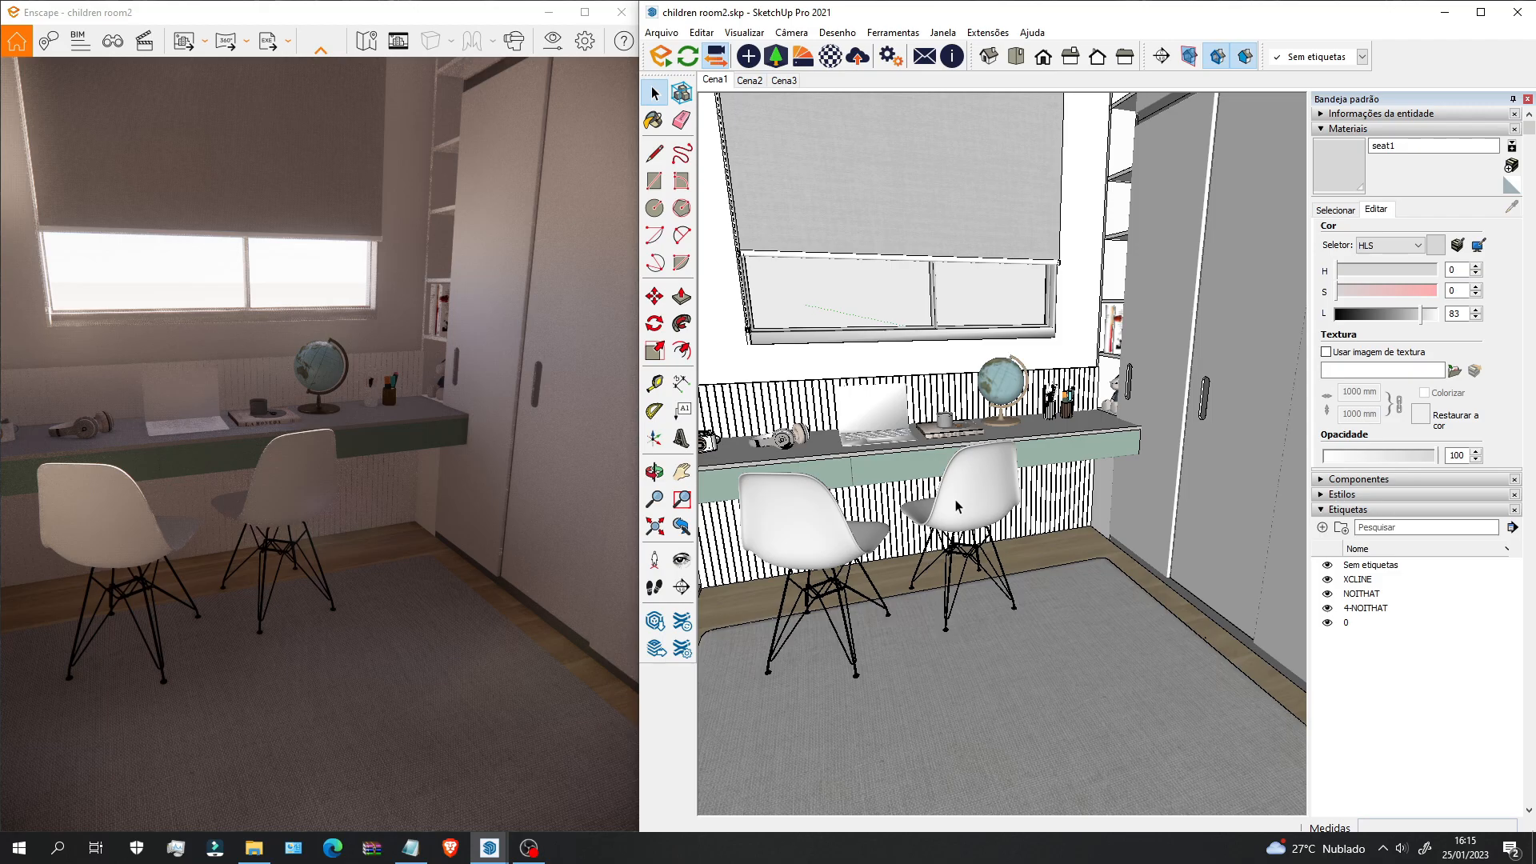
{"action": "key", "text": "b"}
{"action": "scroll", "coordinate": [984, 502], "scroll_direction": "down", "scroll_amount": 4}
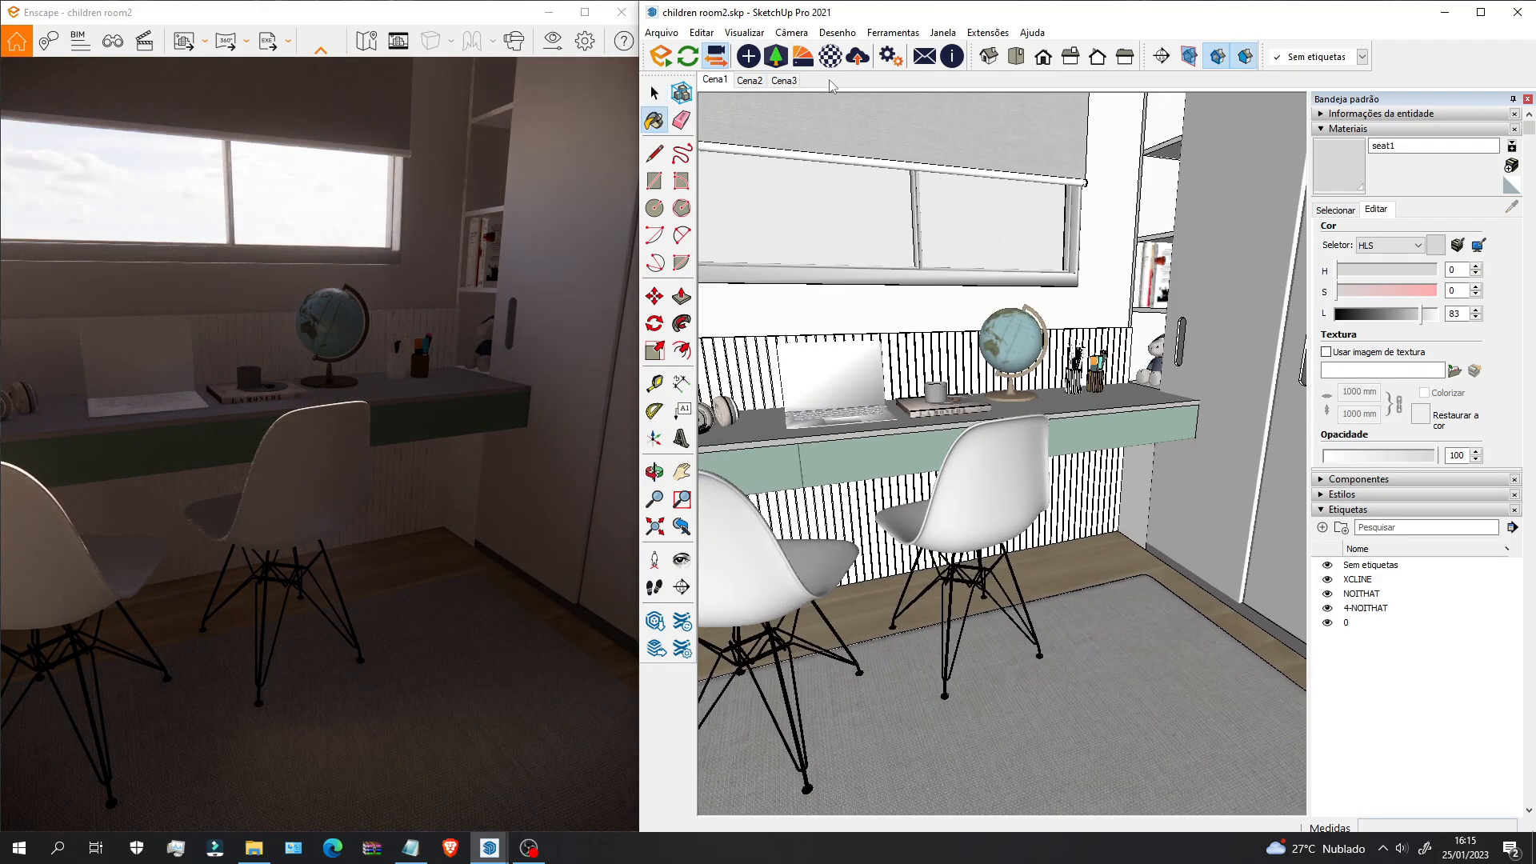
Step: Set the seat1 material to 0% roughness and 100% metallic, then resume live updates
{"action": "left_click", "coordinate": [830, 55]}
{"action": "left_click_drag", "start_coordinate": [991, 569], "coordinate": [1297, 616]}
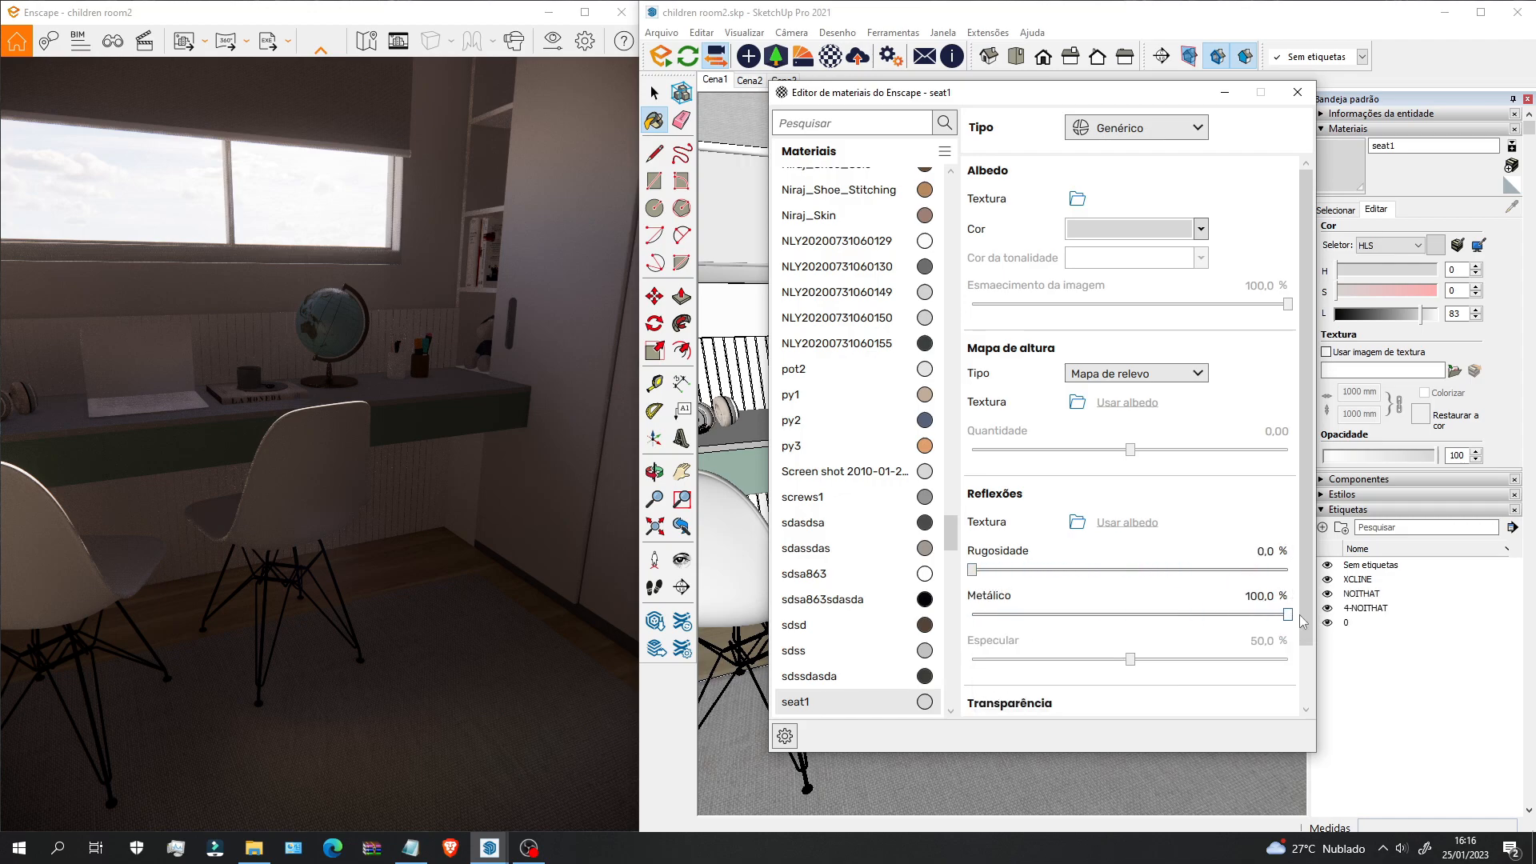
{"action": "left_click", "coordinate": [1224, 94]}
{"action": "scroll", "coordinate": [952, 440], "scroll_direction": "down", "scroll_amount": 2}
{"action": "mouse_move", "coordinate": [955, 496]}
{"action": "middle_mouse_down"}
{"action": "mouse_move", "coordinate": [939, 468]}
{"action": "mouse_move", "coordinate": [923, 486]}
{"action": "mouse_move", "coordinate": [899, 473]}
{"action": "middle_mouse_up"}
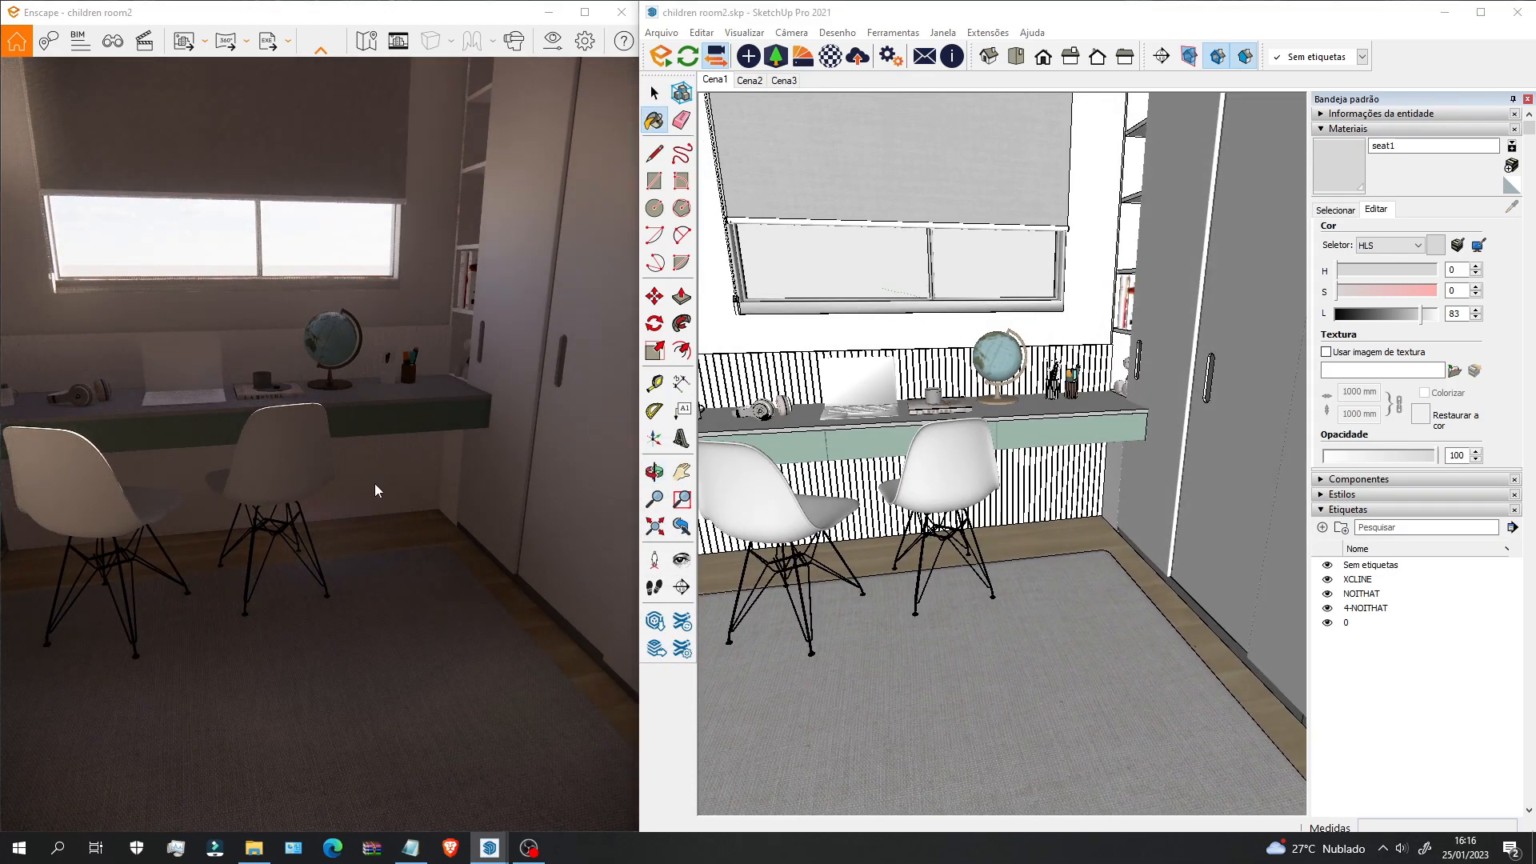
{"action": "mouse_move", "coordinate": [330, 487]}
{"action": "right_mouse_down"}
{"action": "mouse_move", "coordinate": [200, 484]}
{"action": "mouse_move", "coordinate": [417, 469]}
{"action": "right_mouse_up"}
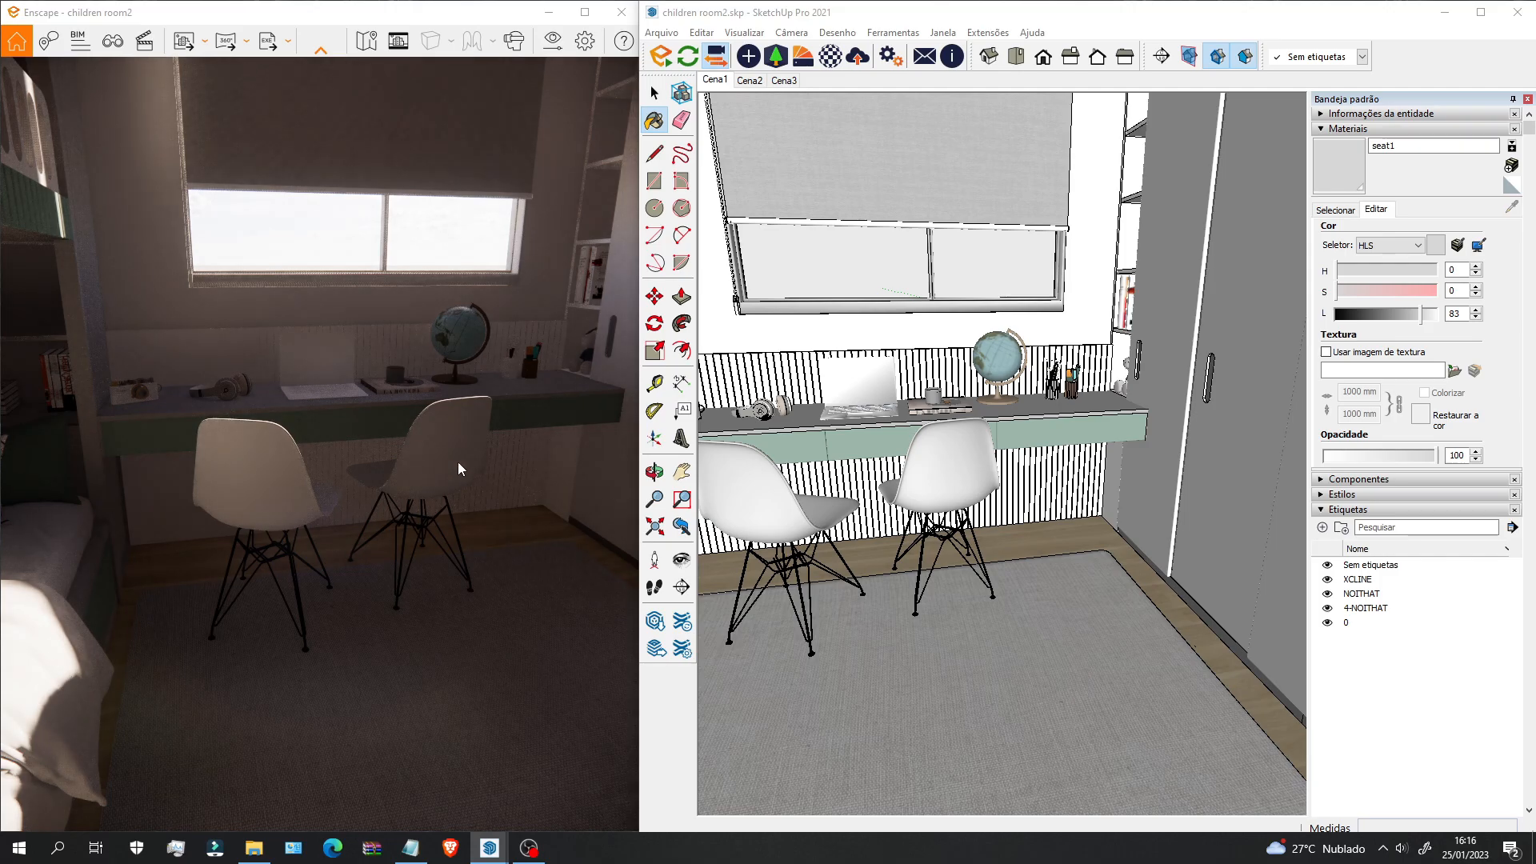
{"action": "left_click", "coordinate": [689, 58]}
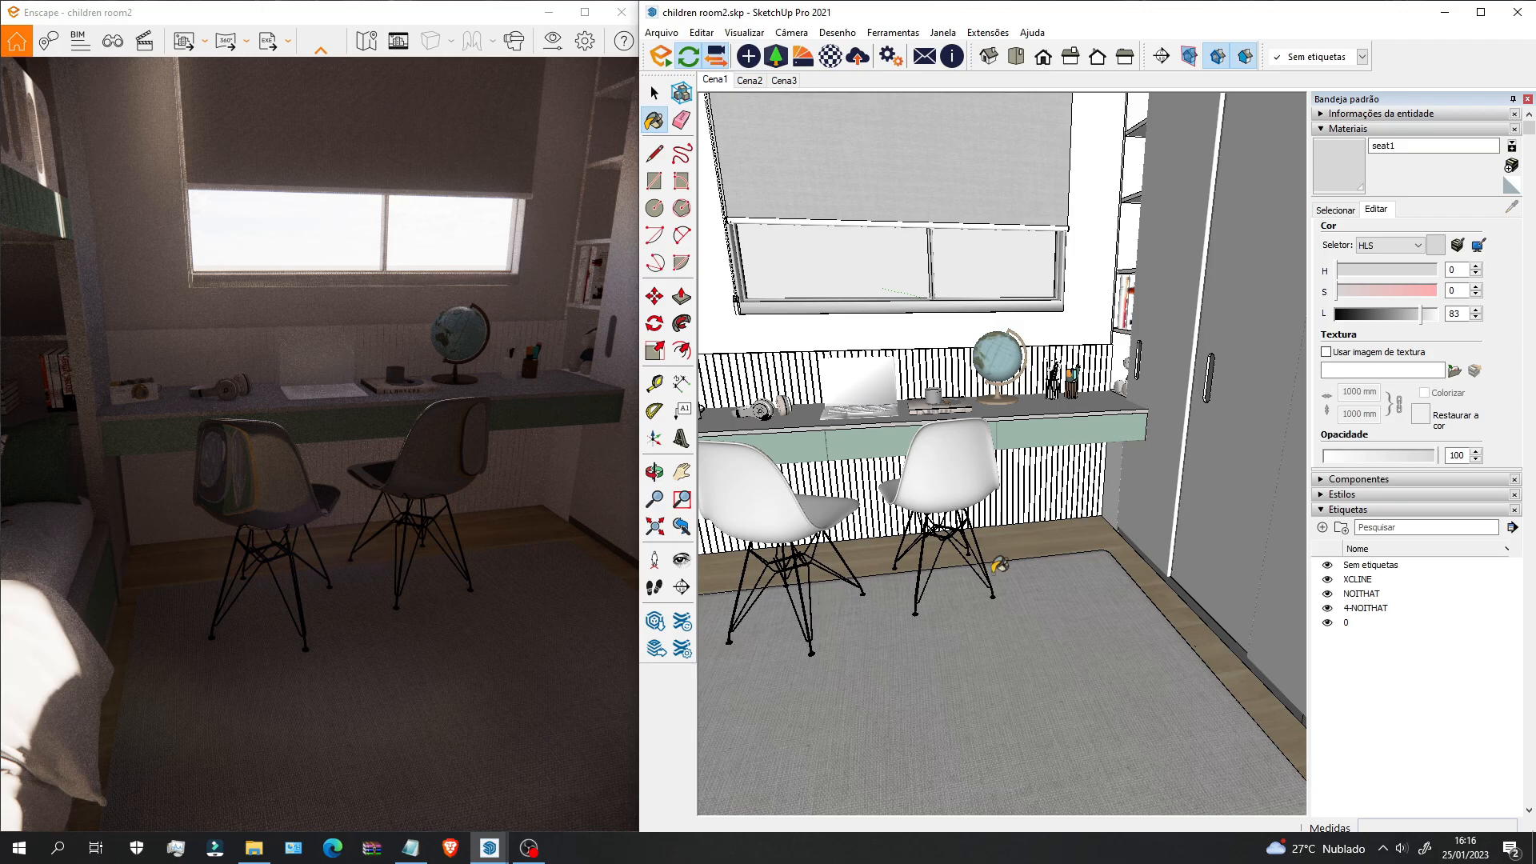
{"action": "scroll", "coordinate": [832, 472], "scroll_direction": "up", "scroll_amount": 4}
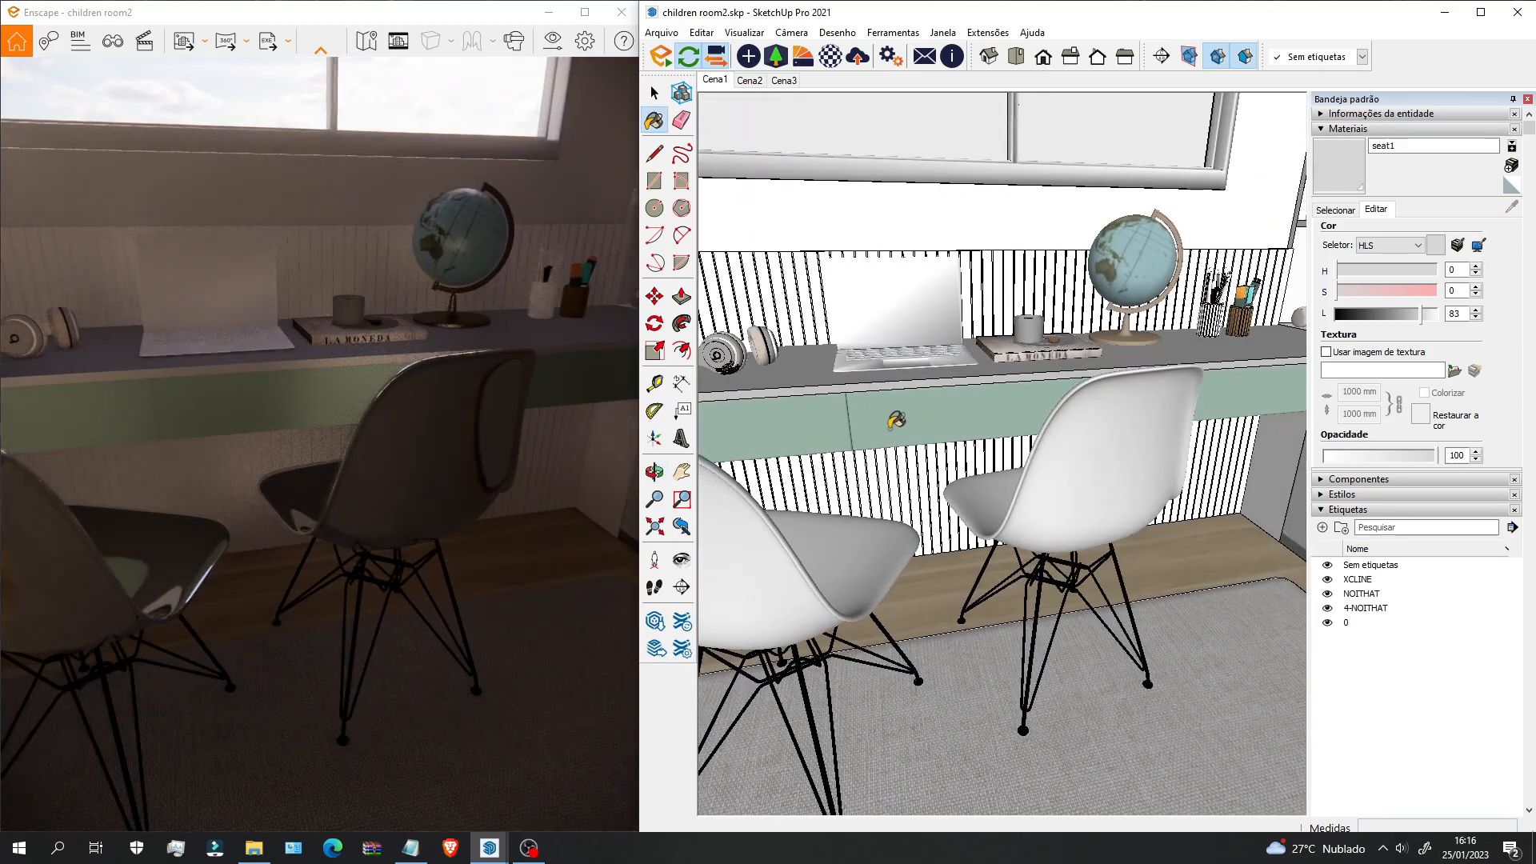
{"action": "scroll", "coordinate": [1013, 392], "scroll_direction": "down", "scroll_amount": 1}
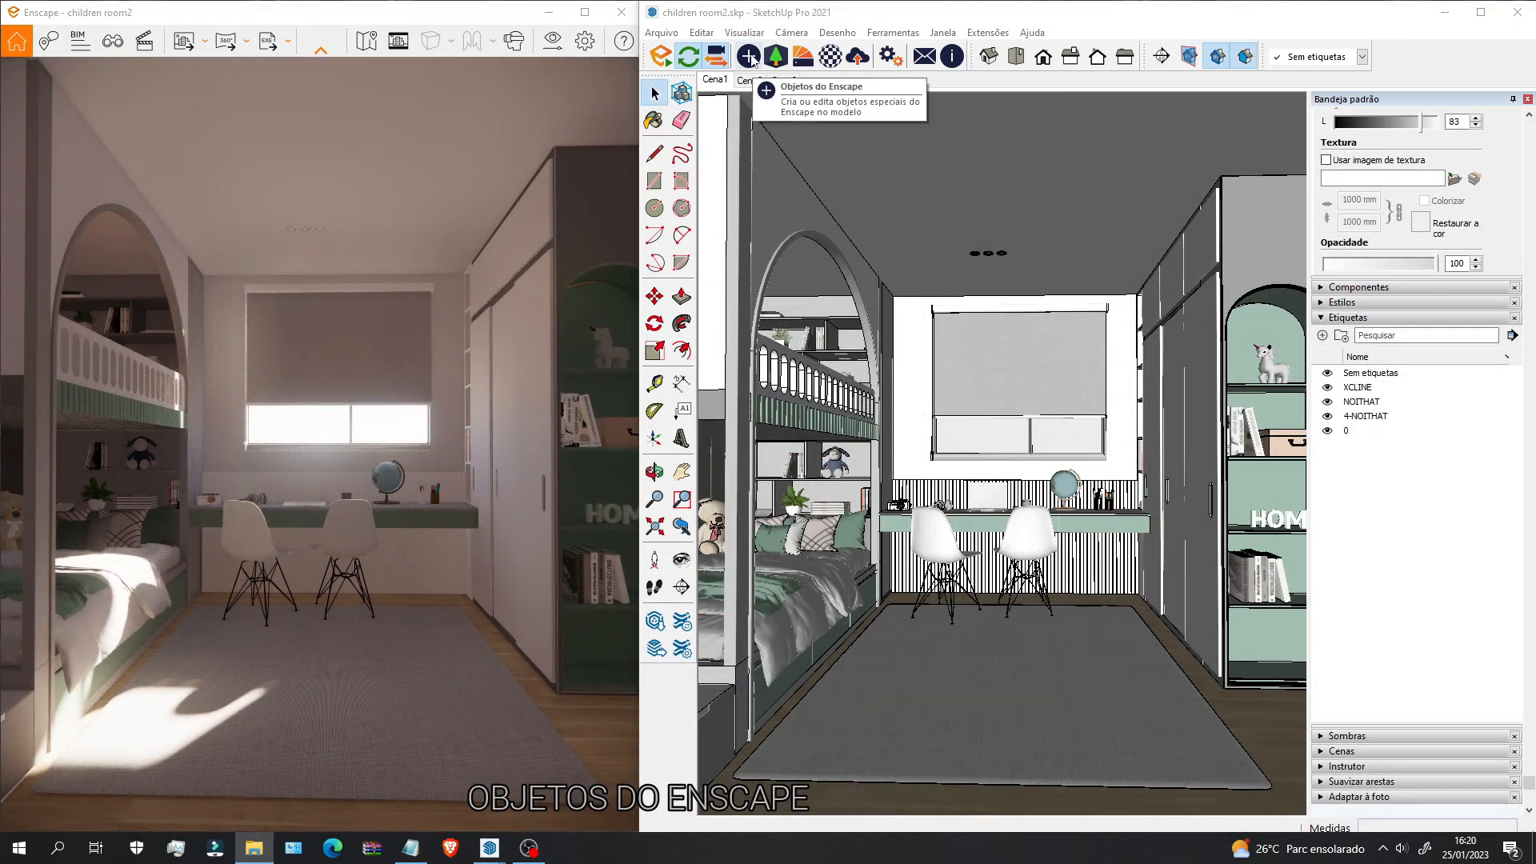
Step: Open the Objetos do Enscape panel and move it over the model area
{"action": "left_click", "coordinate": [749, 56]}
{"action": "mouse_move", "coordinate": [439, 56]}
{"action": "left_mouse_down"}
{"action": "mouse_move", "coordinate": [680, 172]}
{"action": "mouse_move", "coordinate": [1245, 278]}
{"action": "mouse_move", "coordinate": [1167, 361]}
{"action": "left_mouse_up"}
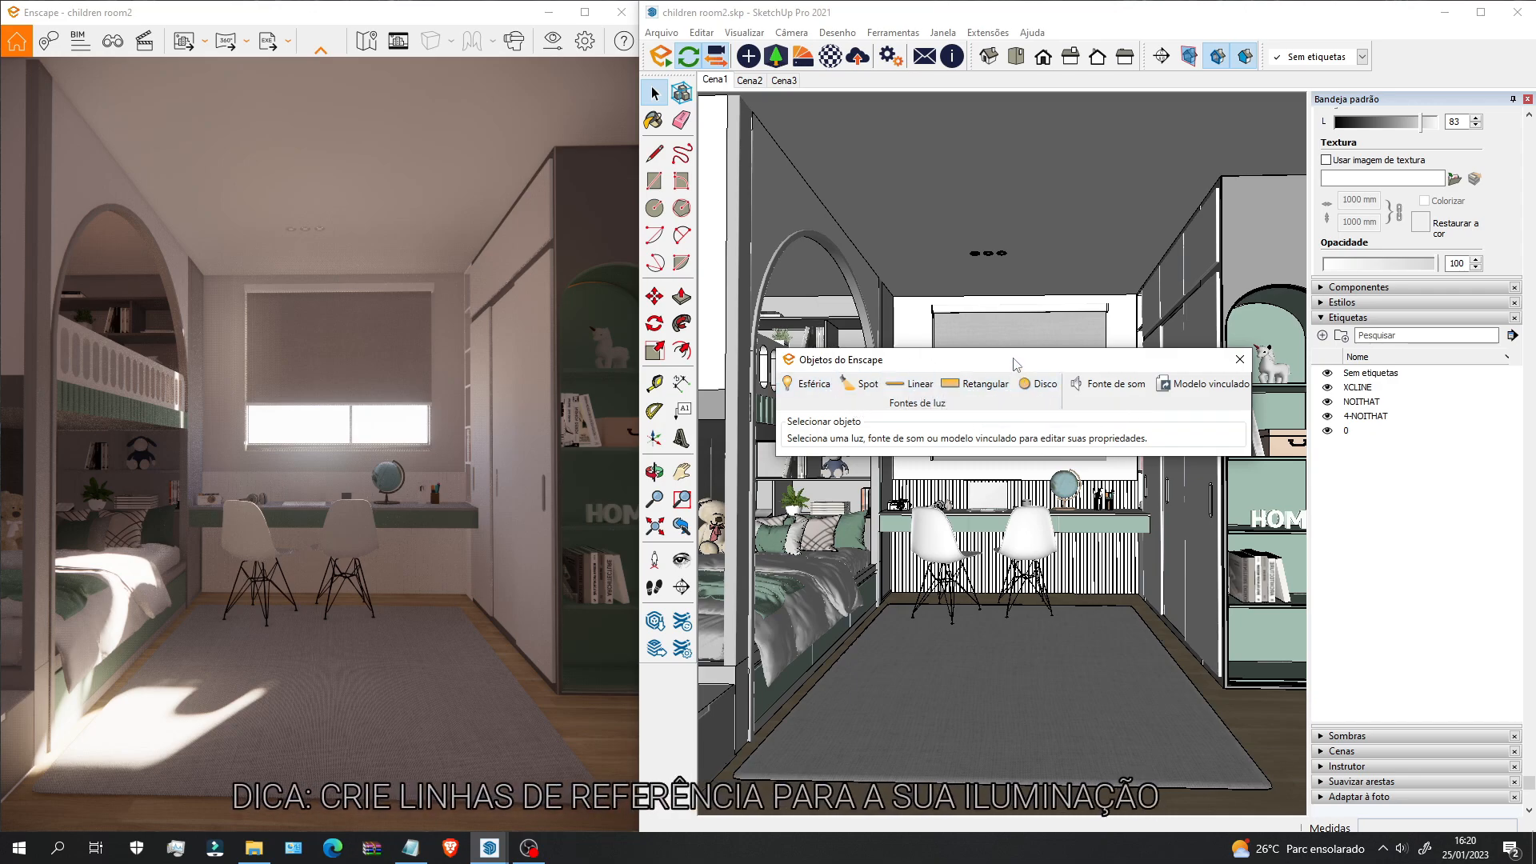
{"action": "left_click_drag", "start_coordinate": [1014, 364], "coordinate": [912, 479]}
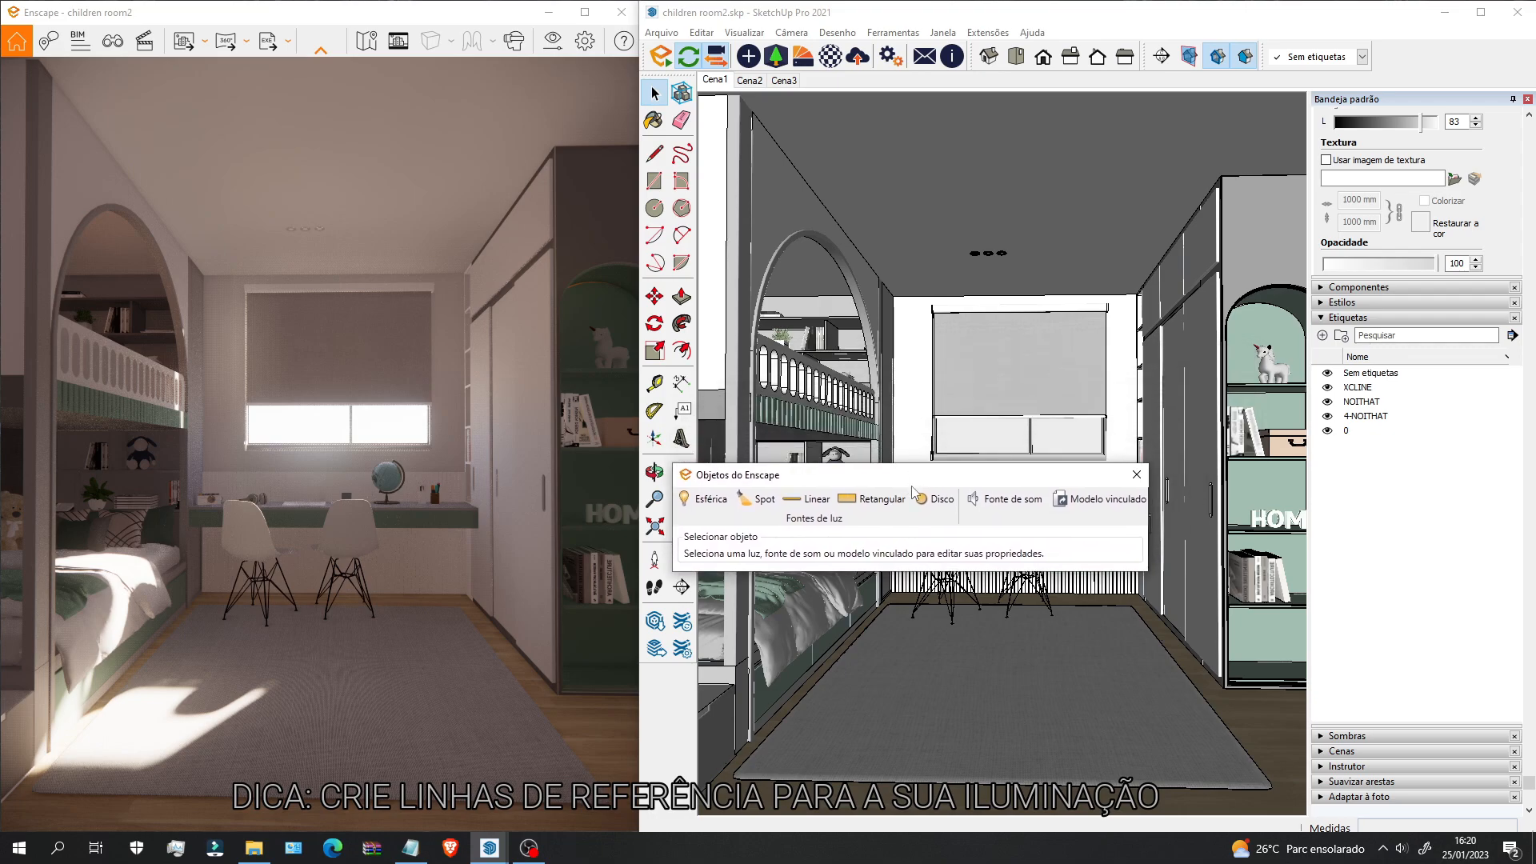
Step: Draw a rectangular Enscape light on the bedroom ceiling
{"action": "left_click", "coordinate": [874, 500]}
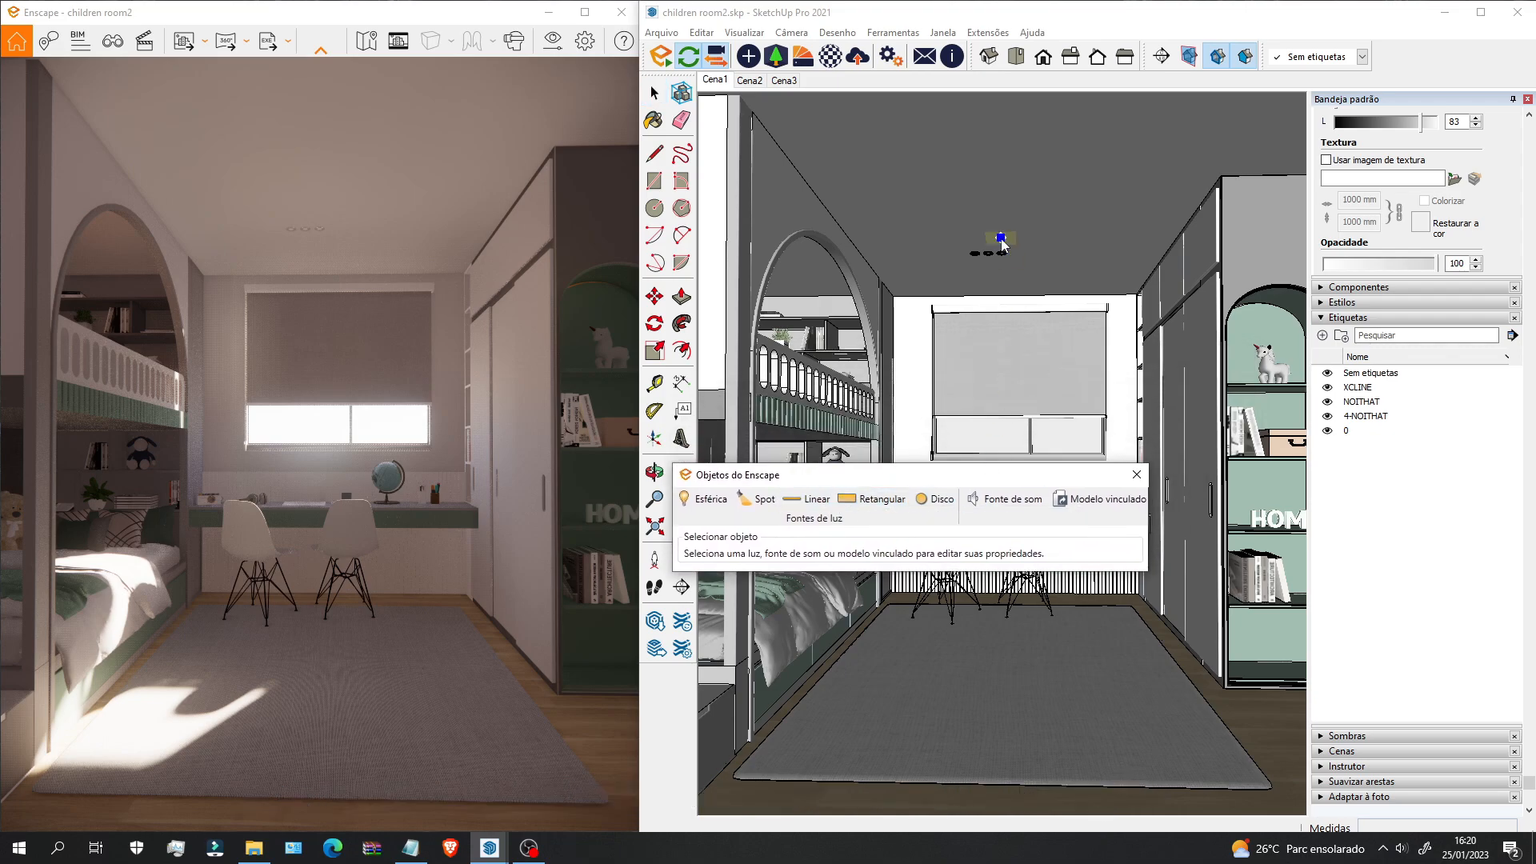
{"action": "scroll", "coordinate": [1094, 456], "scroll_direction": "up", "scroll_amount": 2}
{"action": "left_click_drag", "start_coordinate": [1057, 477], "coordinate": [636, 558]}
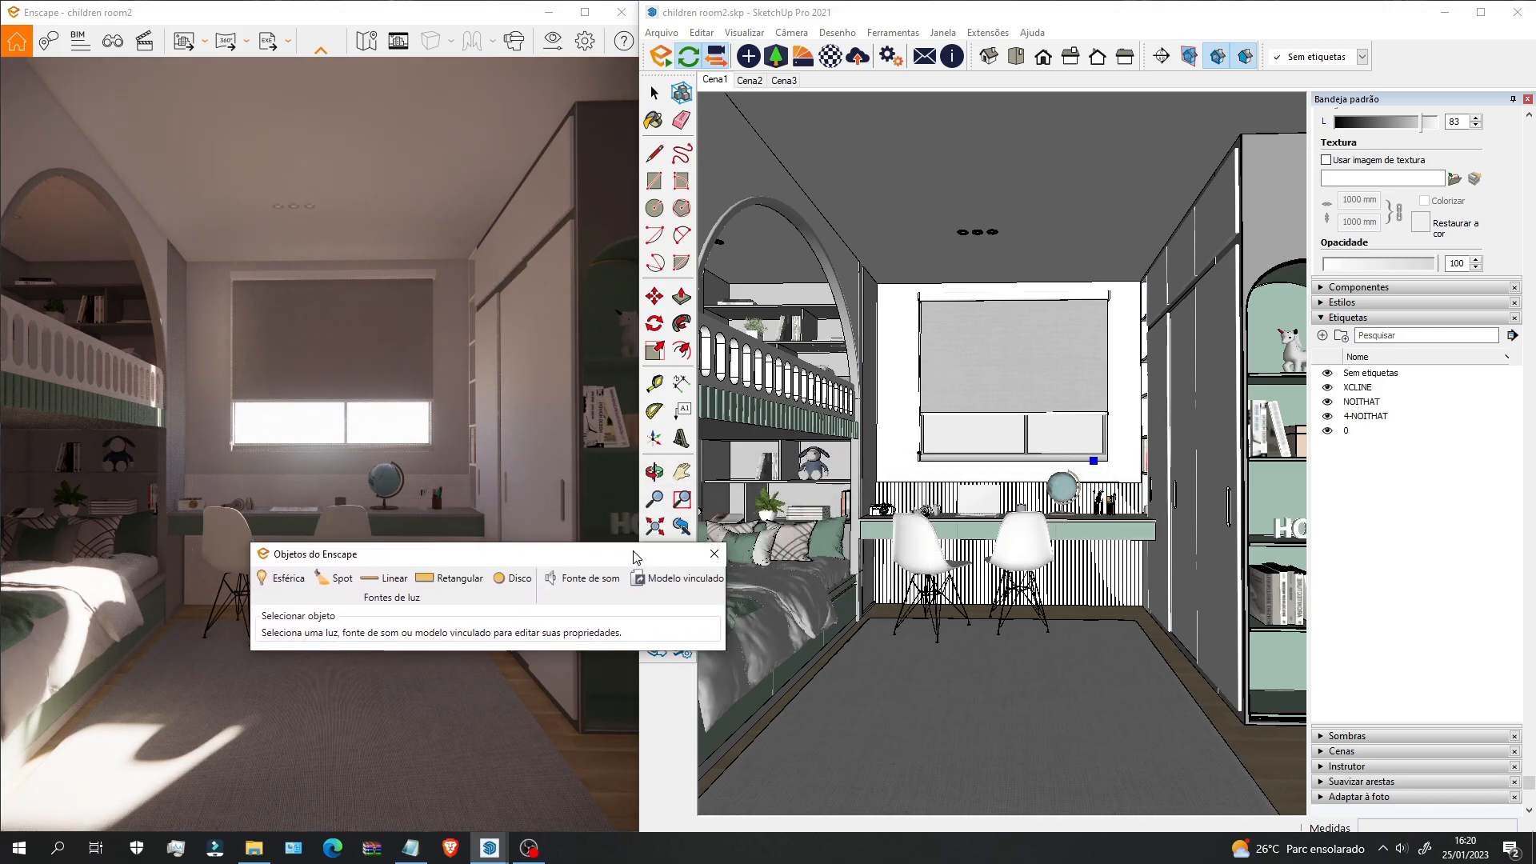
{"action": "scroll", "coordinate": [1065, 290], "scroll_direction": "up", "scroll_amount": 3}
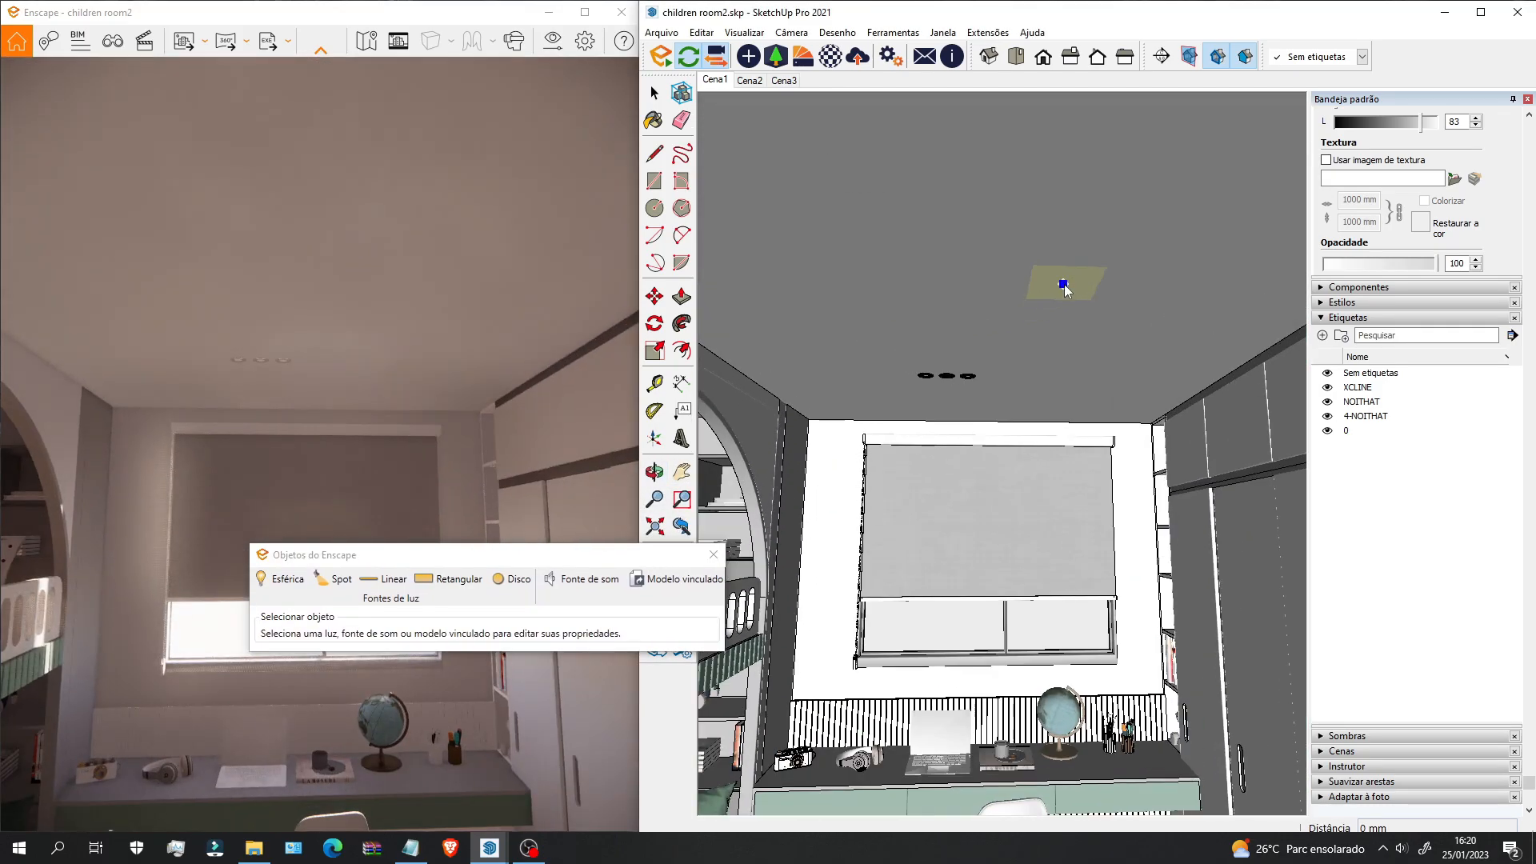
{"action": "left_click", "coordinate": [1063, 284]}
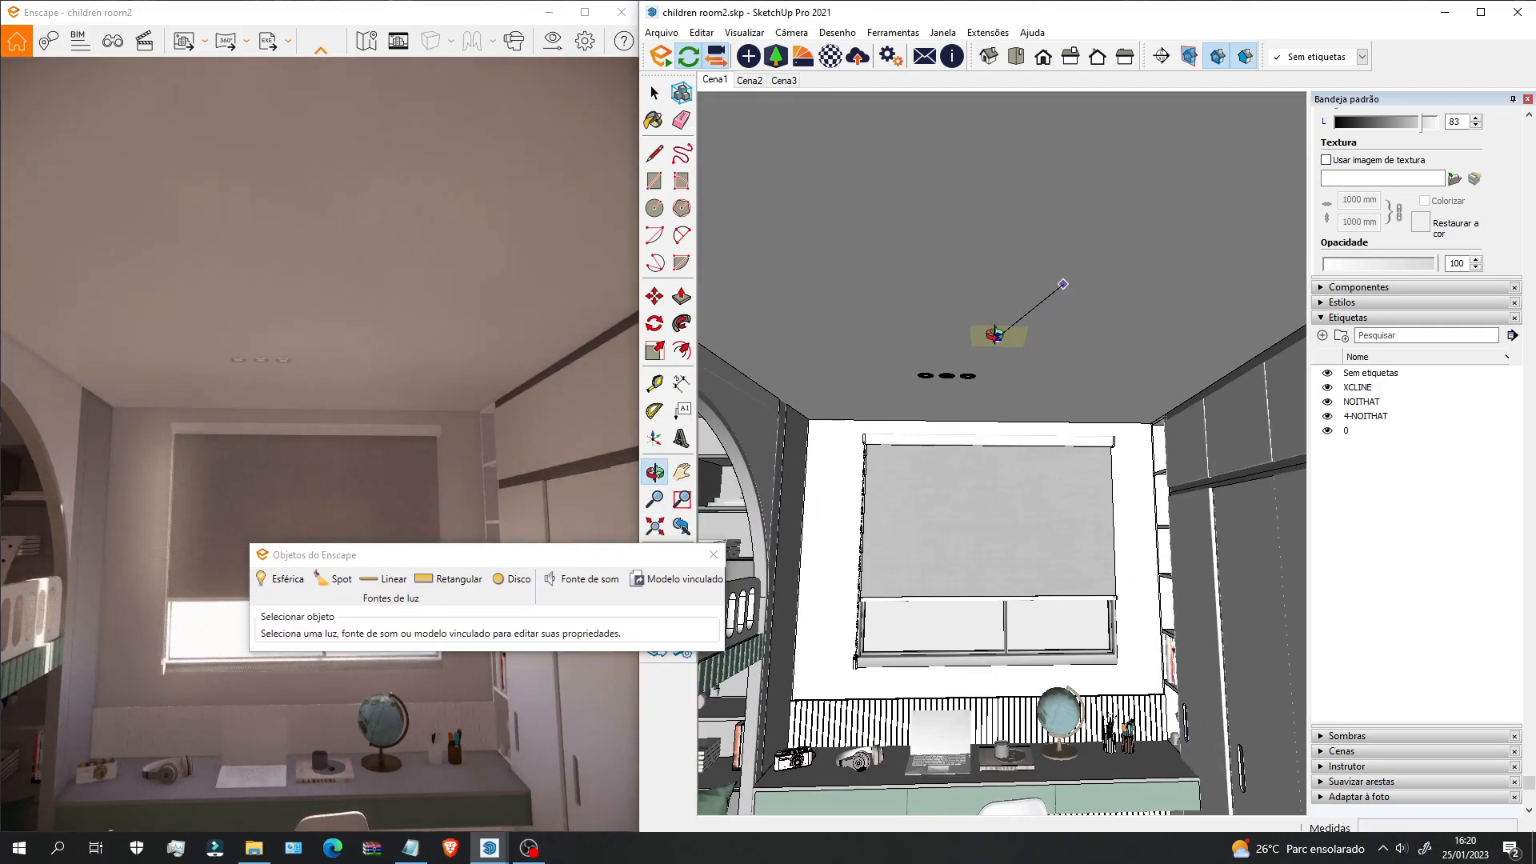
{"action": "middle_click_drag", "start_coordinate": [999, 336], "coordinate": [1099, 290]}
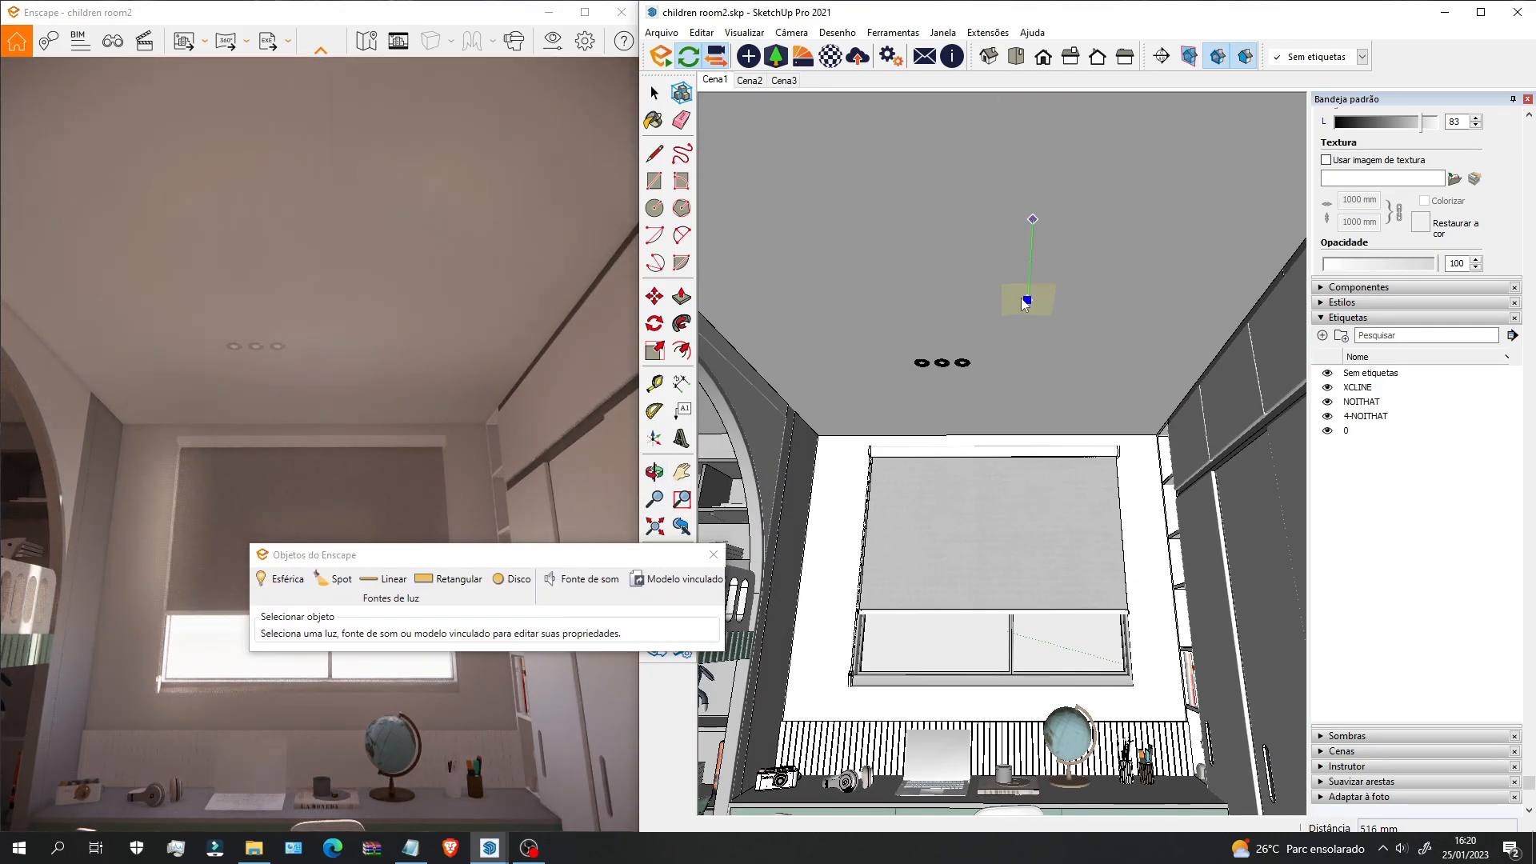
{"action": "left_click", "coordinate": [1032, 218]}
{"action": "middle_click_drag", "start_coordinate": [1039, 419], "coordinate": [1064, 438]}
{"action": "middle_click_drag", "start_coordinate": [1040, 328], "coordinate": [1076, 403]}
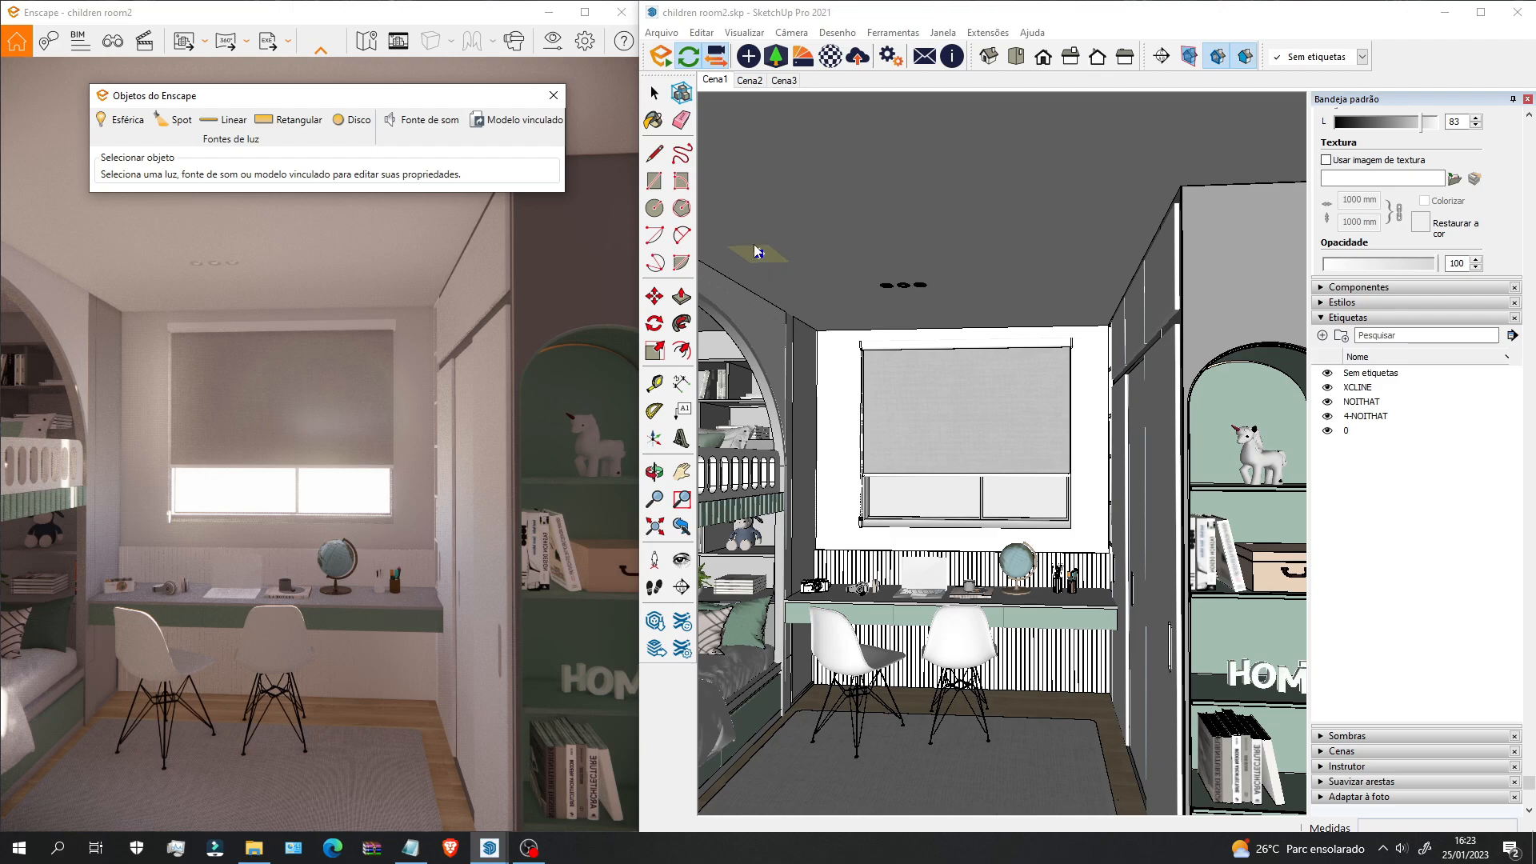
Step: Draw a vertical guide line from the ceiling down above the window blind
{"action": "left_click", "coordinate": [353, 126]}
{"action": "key", "text": "Escape"}
{"action": "left_click", "coordinate": [655, 153]}
{"action": "scroll", "coordinate": [932, 312], "scroll_direction": "up", "scroll_amount": 5}
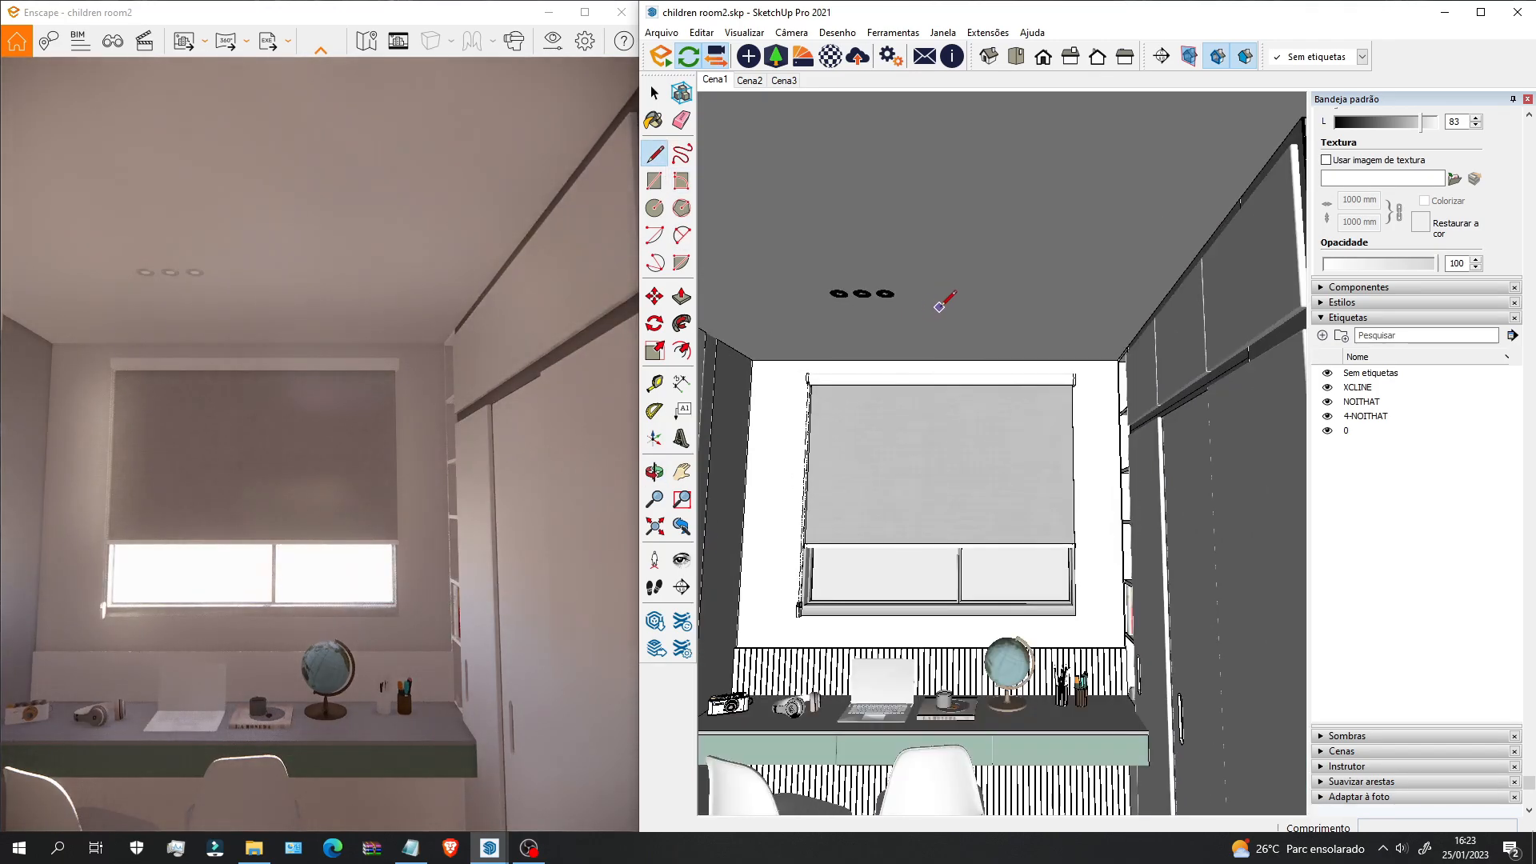
{"action": "left_click", "coordinate": [941, 303]}
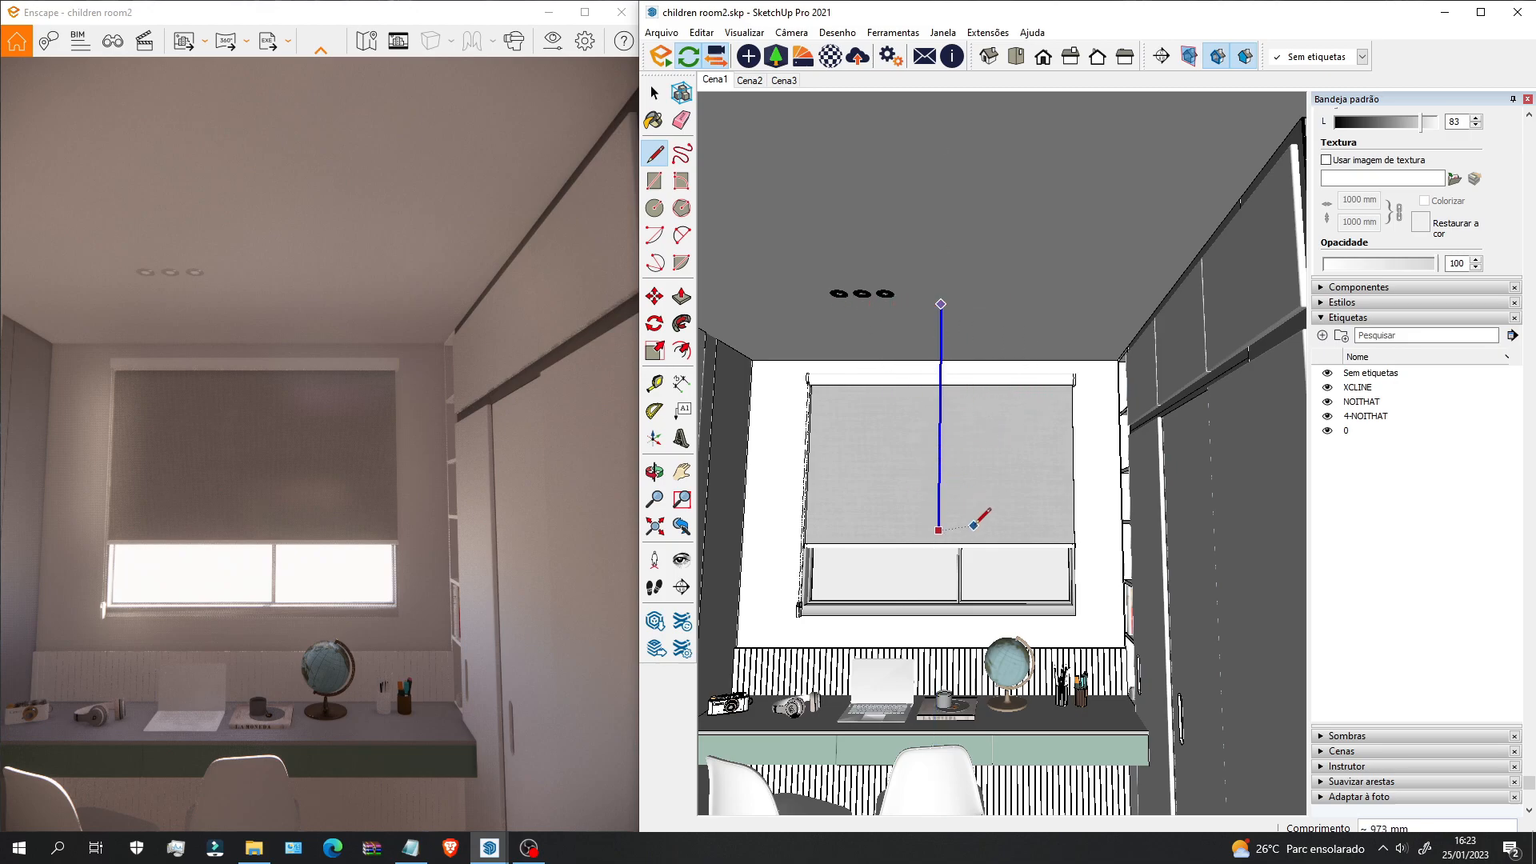
{"action": "left_click", "coordinate": [939, 506]}
{"action": "key", "text": "space"}
{"action": "middle_click_drag", "start_coordinate": [956, 433], "coordinate": [950, 529]}
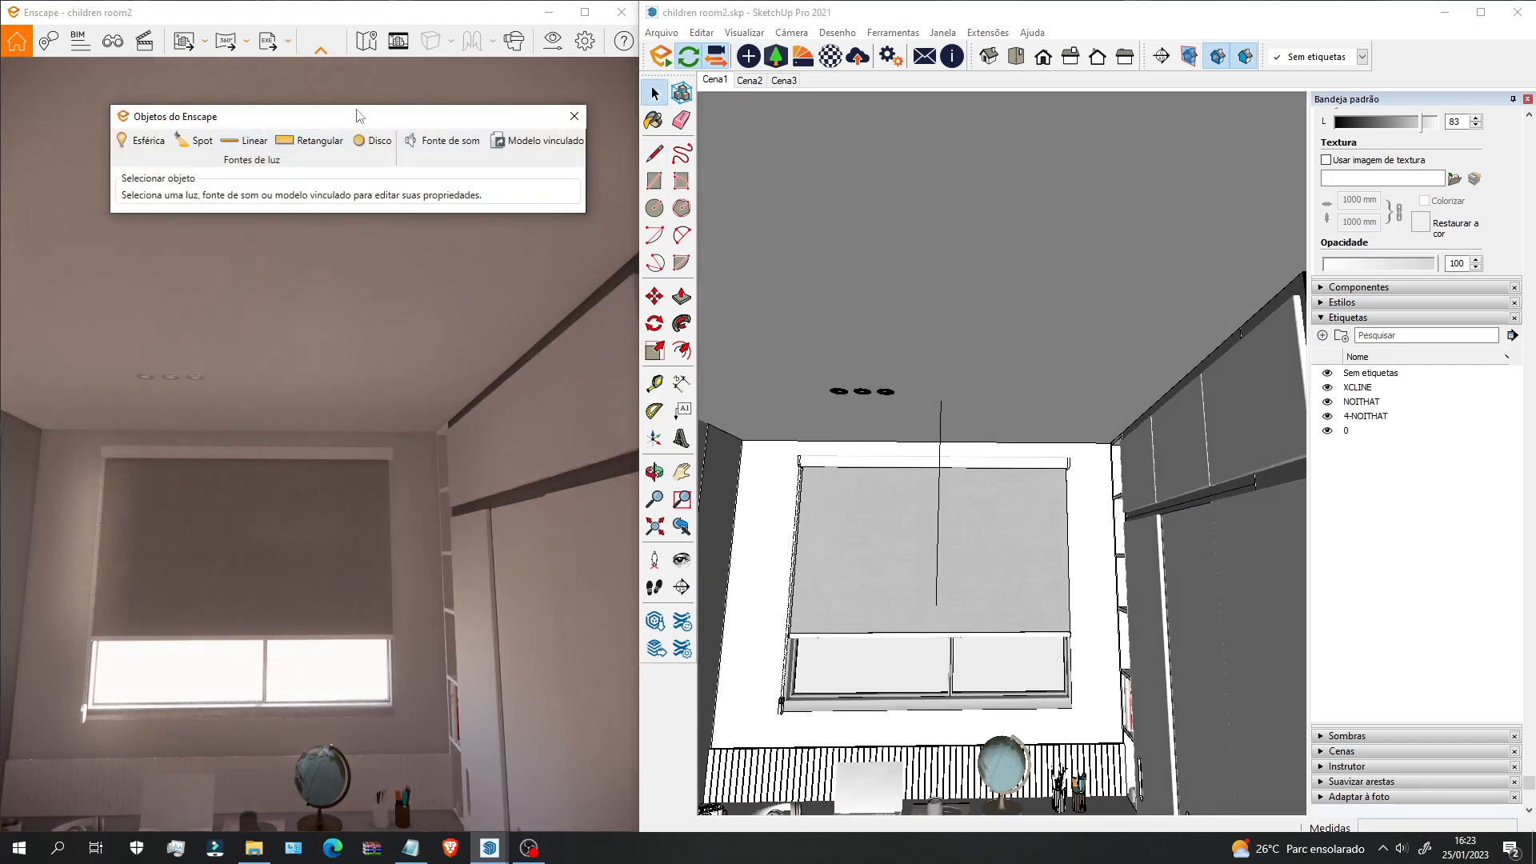
Step: Place a 0.20 × 0.20 m rectangular light from the blind's midpoint along the guide line
{"action": "left_click", "coordinate": [309, 146]}
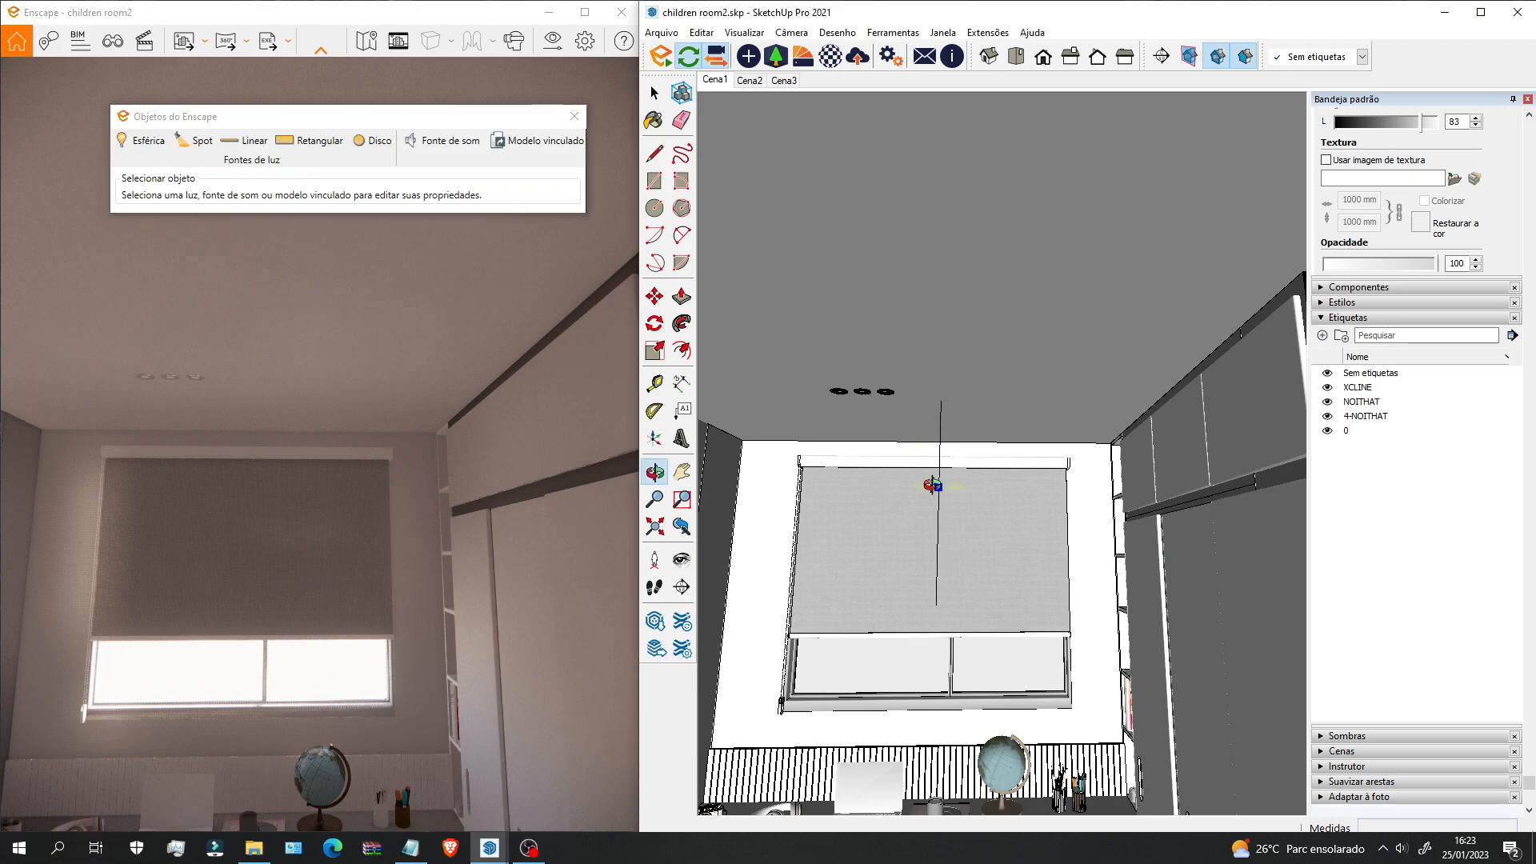
{"action": "scroll", "coordinate": [933, 404], "scroll_direction": "up", "scroll_amount": 3}
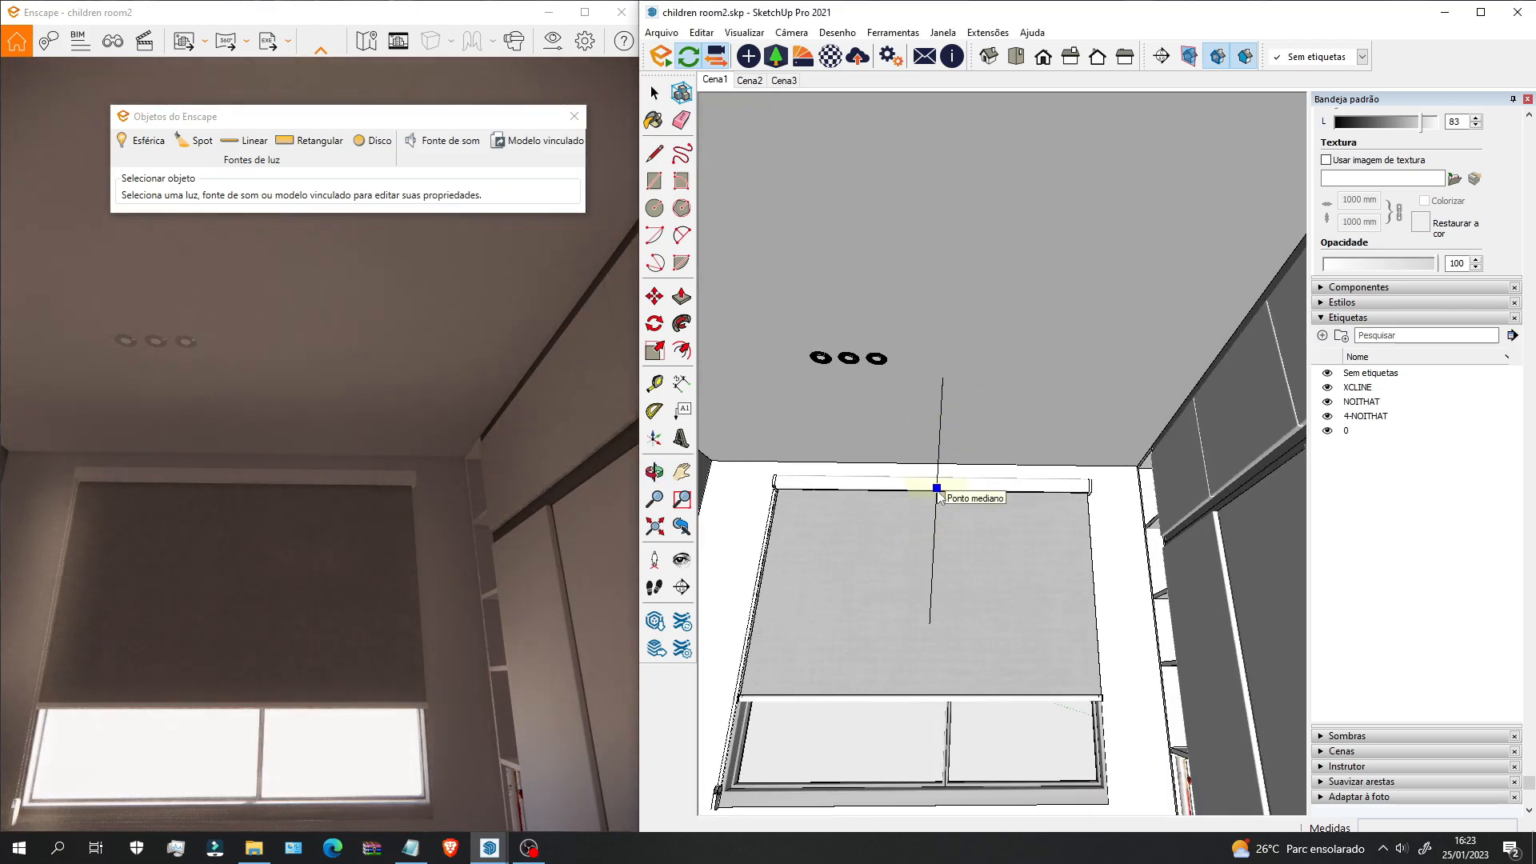
{"action": "left_click", "coordinate": [937, 488]}
{"action": "left_click", "coordinate": [930, 625]}
{"action": "mouse_move", "coordinate": [934, 569]}
{"action": "middle_mouse_down"}
{"action": "mouse_move", "coordinate": [696, 397]}
{"action": "mouse_move", "coordinate": [960, 559]}
{"action": "mouse_move", "coordinate": [988, 456]}
{"action": "middle_mouse_up"}
{"action": "mouse_move", "coordinate": [1012, 628]}
{"action": "middle_mouse_down"}
{"action": "mouse_move", "coordinate": [1064, 632]}
{"action": "mouse_move", "coordinate": [1015, 559]}
{"action": "mouse_move", "coordinate": [936, 617]}
{"action": "mouse_move", "coordinate": [1053, 617]}
{"action": "middle_mouse_up"}
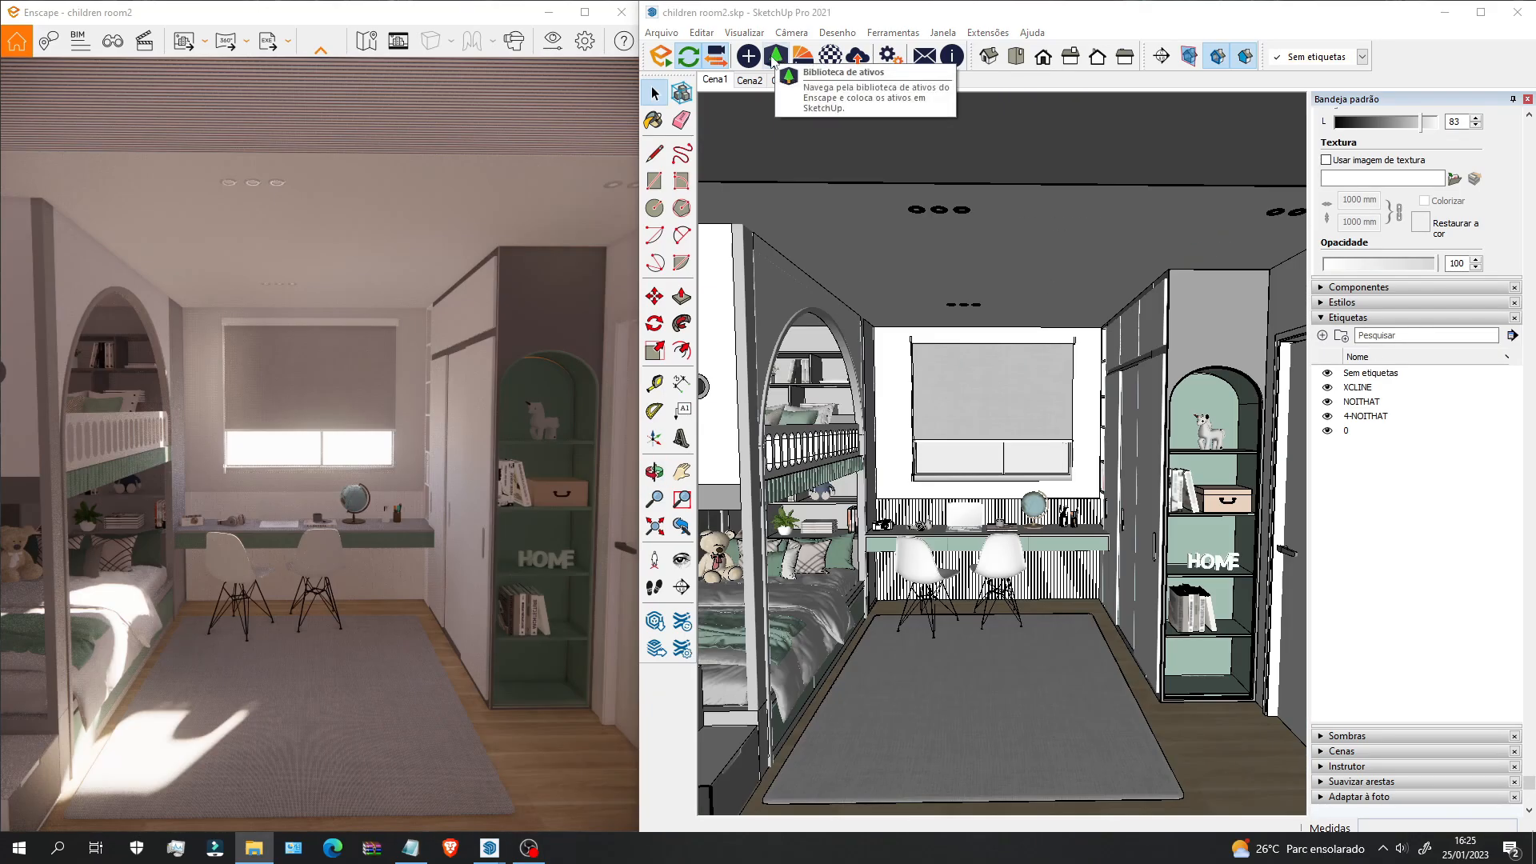
Step: Browse the Enscape Asset Library thumbnails without adding any asset to the bedroom
{"action": "left_click", "coordinate": [775, 57]}
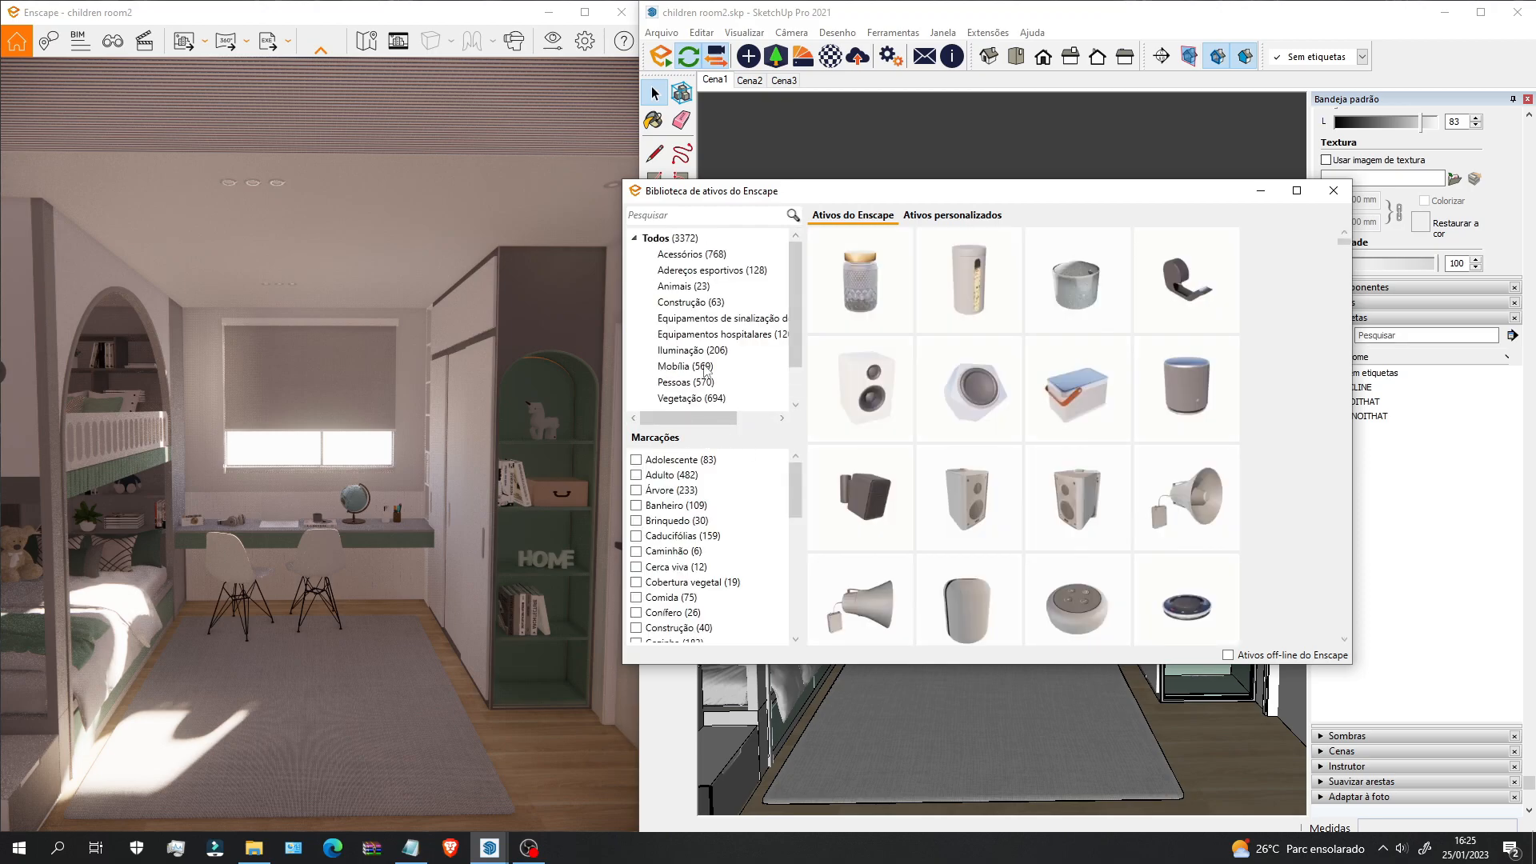
{"action": "mouse_move", "coordinate": [1038, 436]}
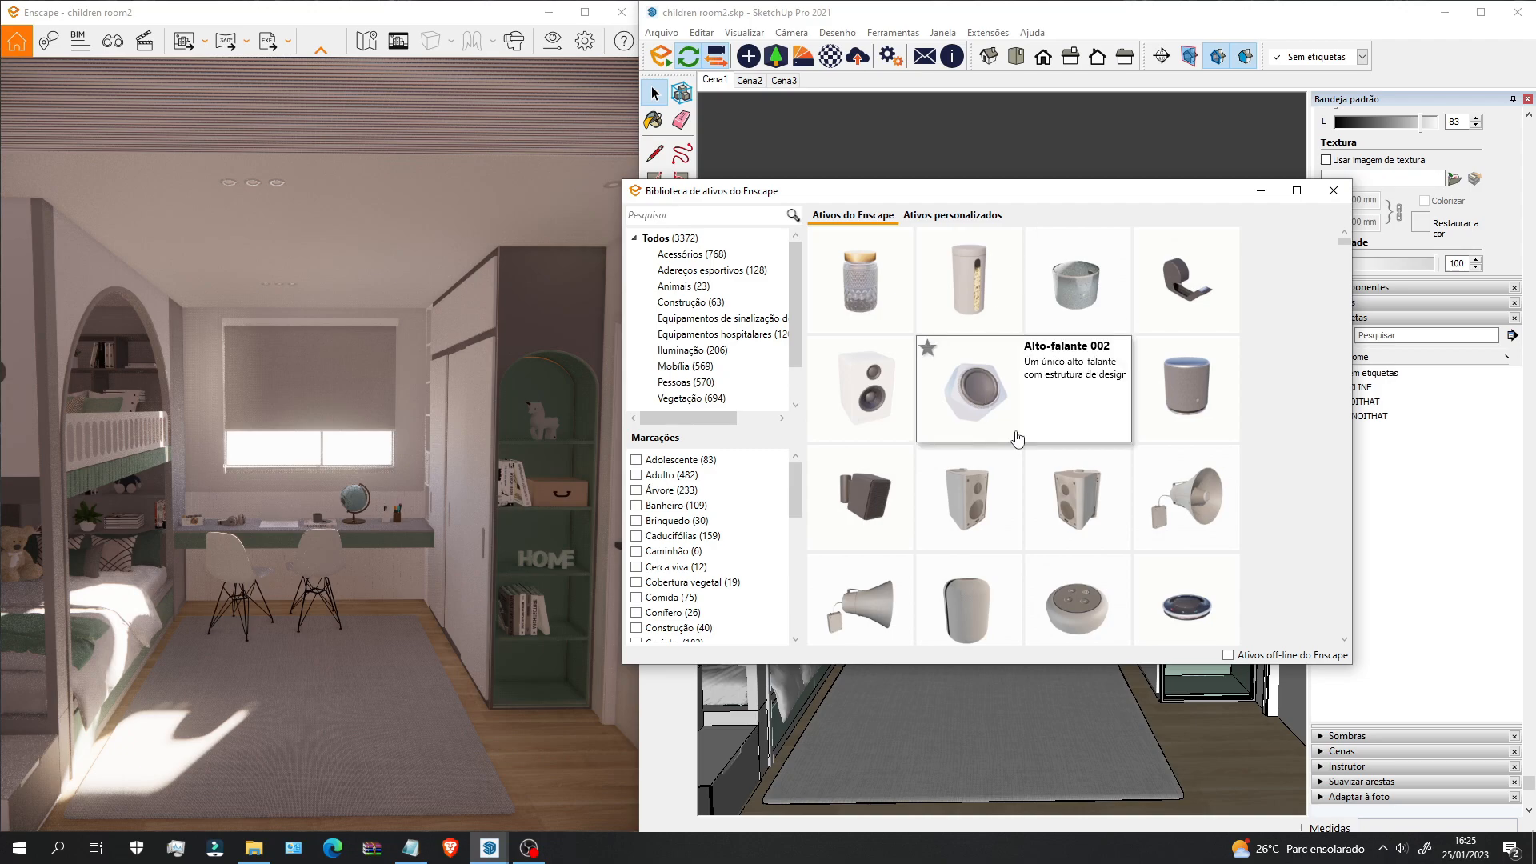
{"action": "scroll", "coordinate": [1018, 439], "scroll_direction": "down", "scroll_amount": 3}
{"action": "mouse_move", "coordinate": [982, 485]}
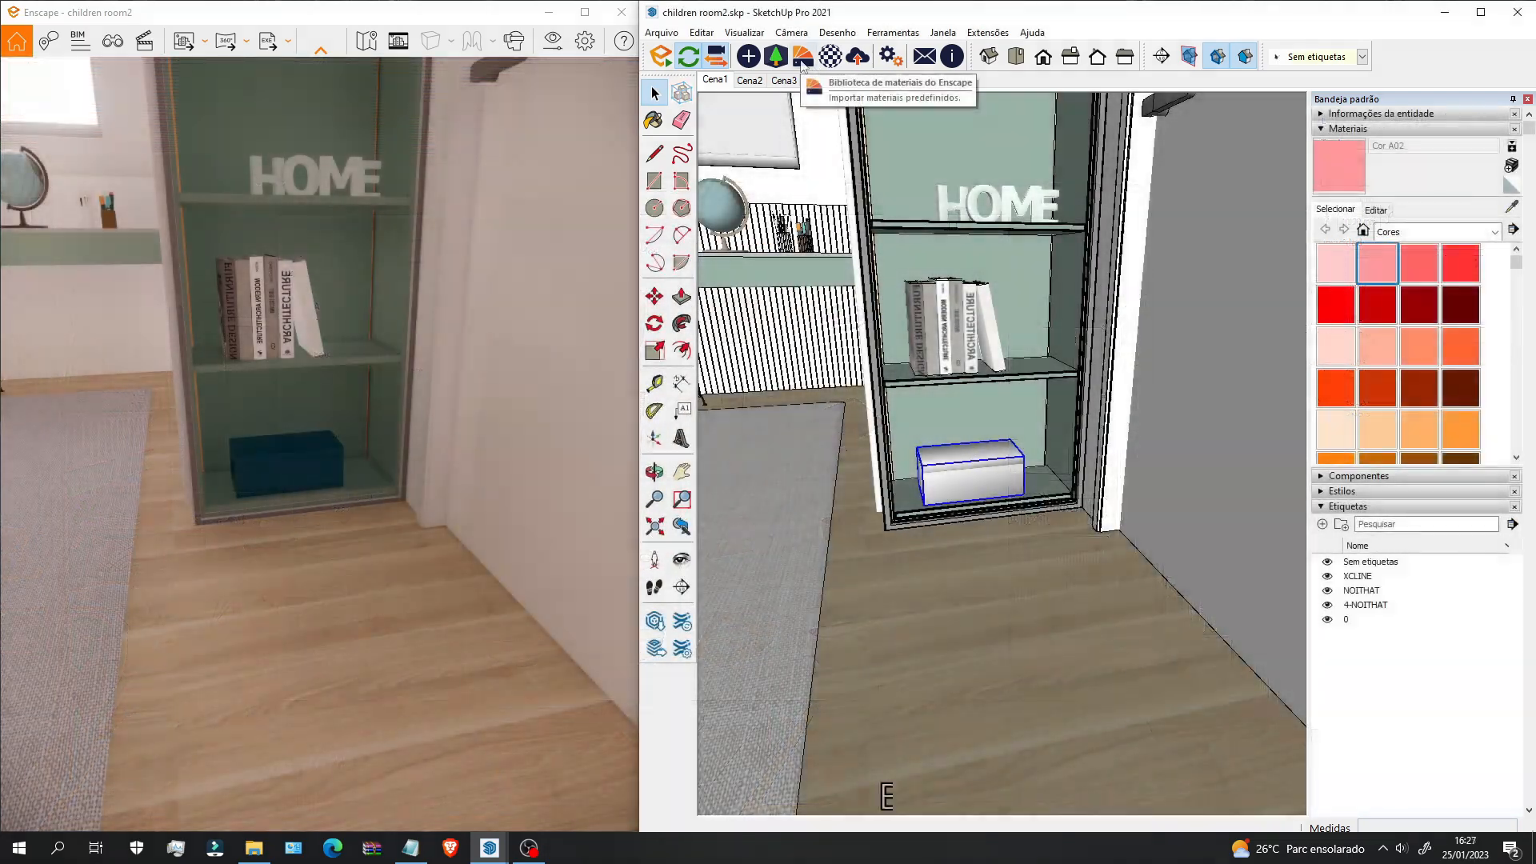
Step: Import Asfalto 05 from the Enscape Material Library as Asfalto 05_1, then close the library
{"action": "left_click", "coordinate": [802, 58]}
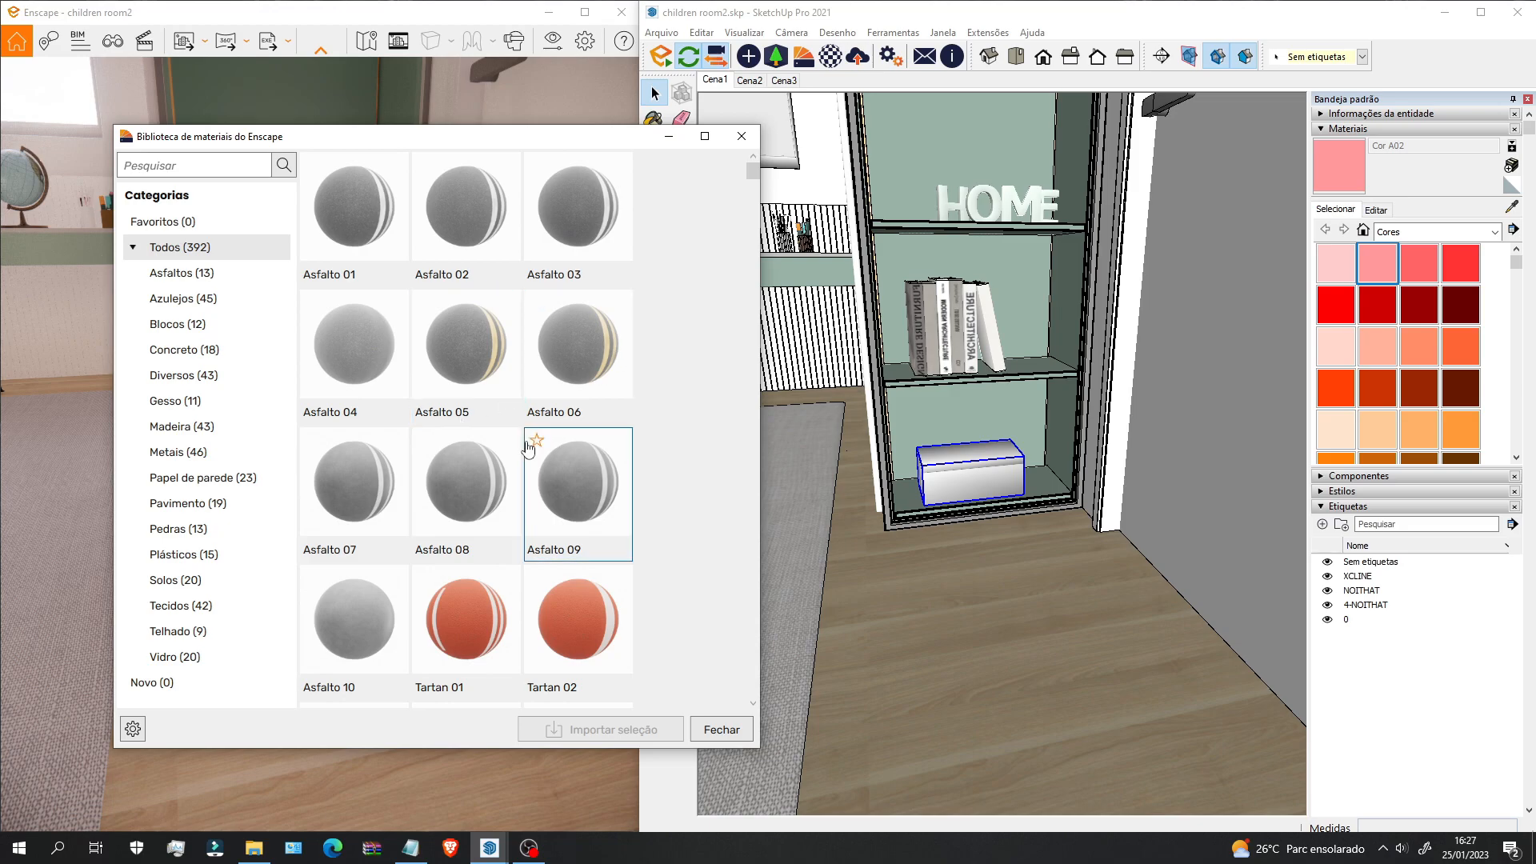
{"action": "left_click", "coordinate": [485, 353]}
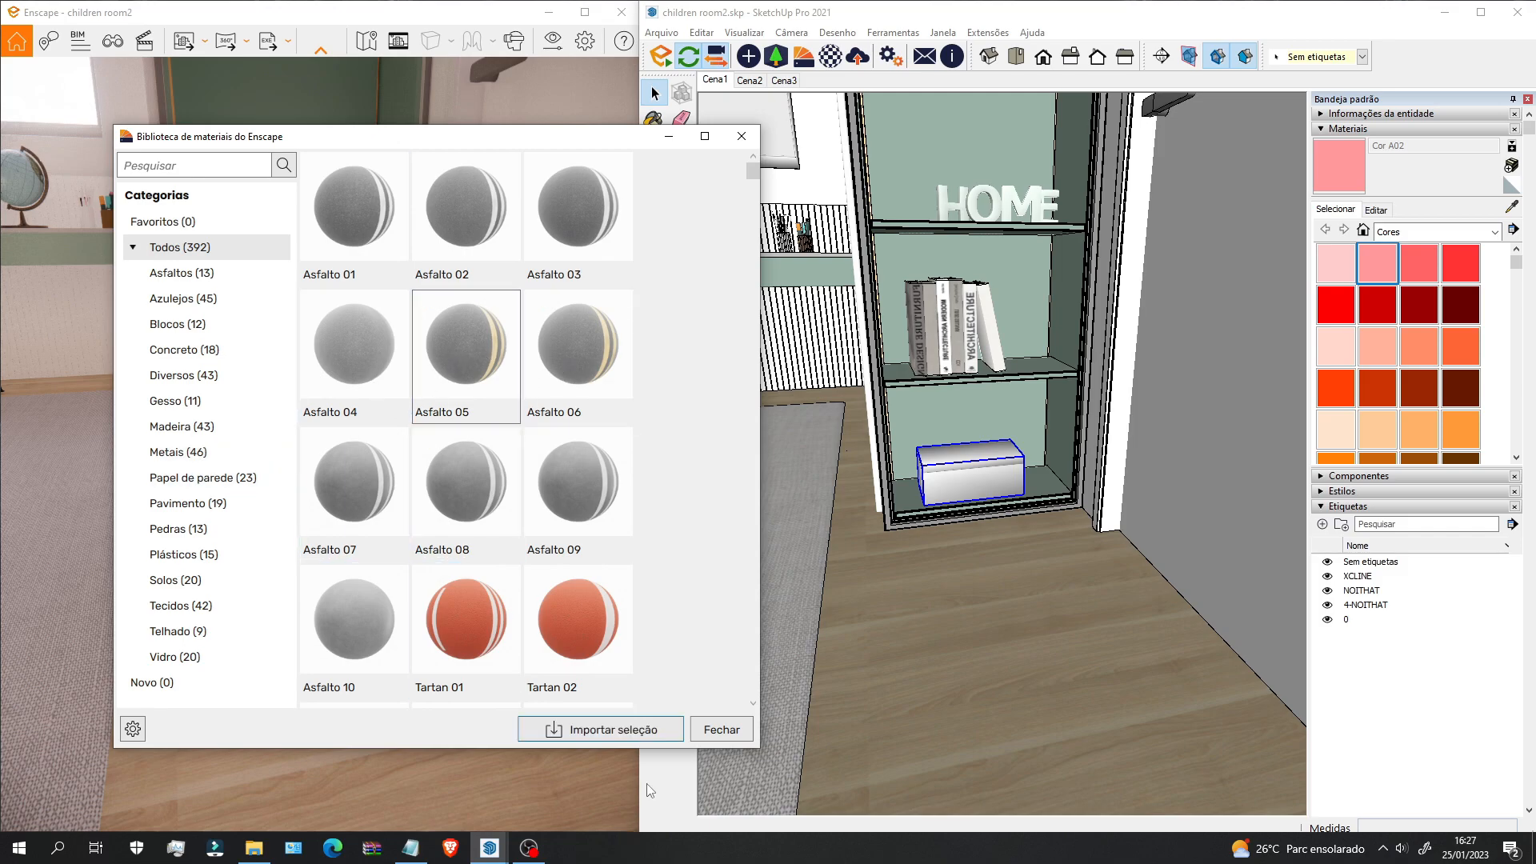
{"action": "left_click", "coordinate": [616, 732]}
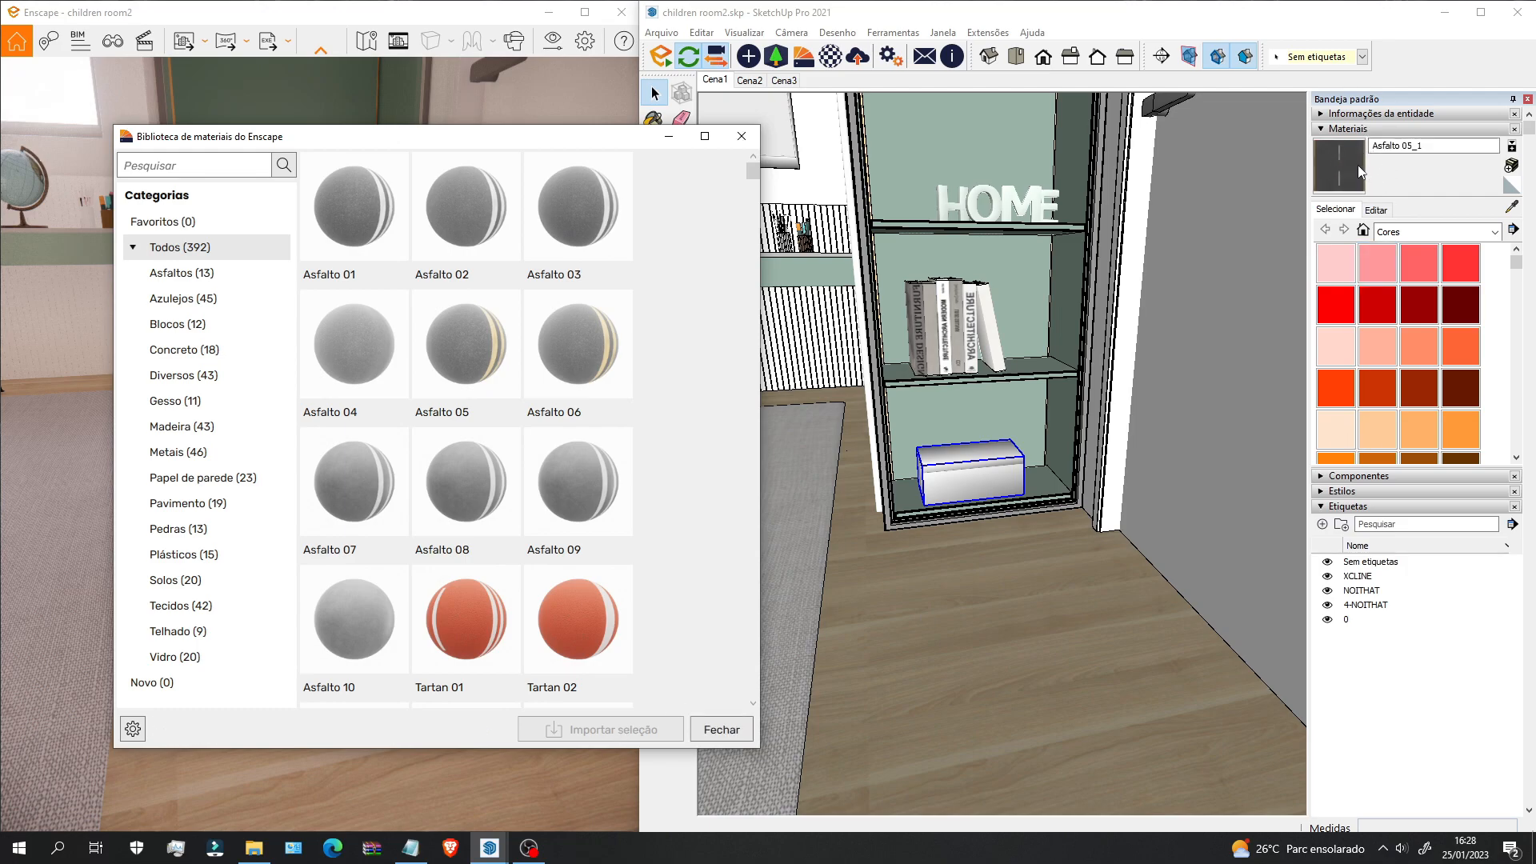
{"action": "left_click", "coordinate": [719, 731]}
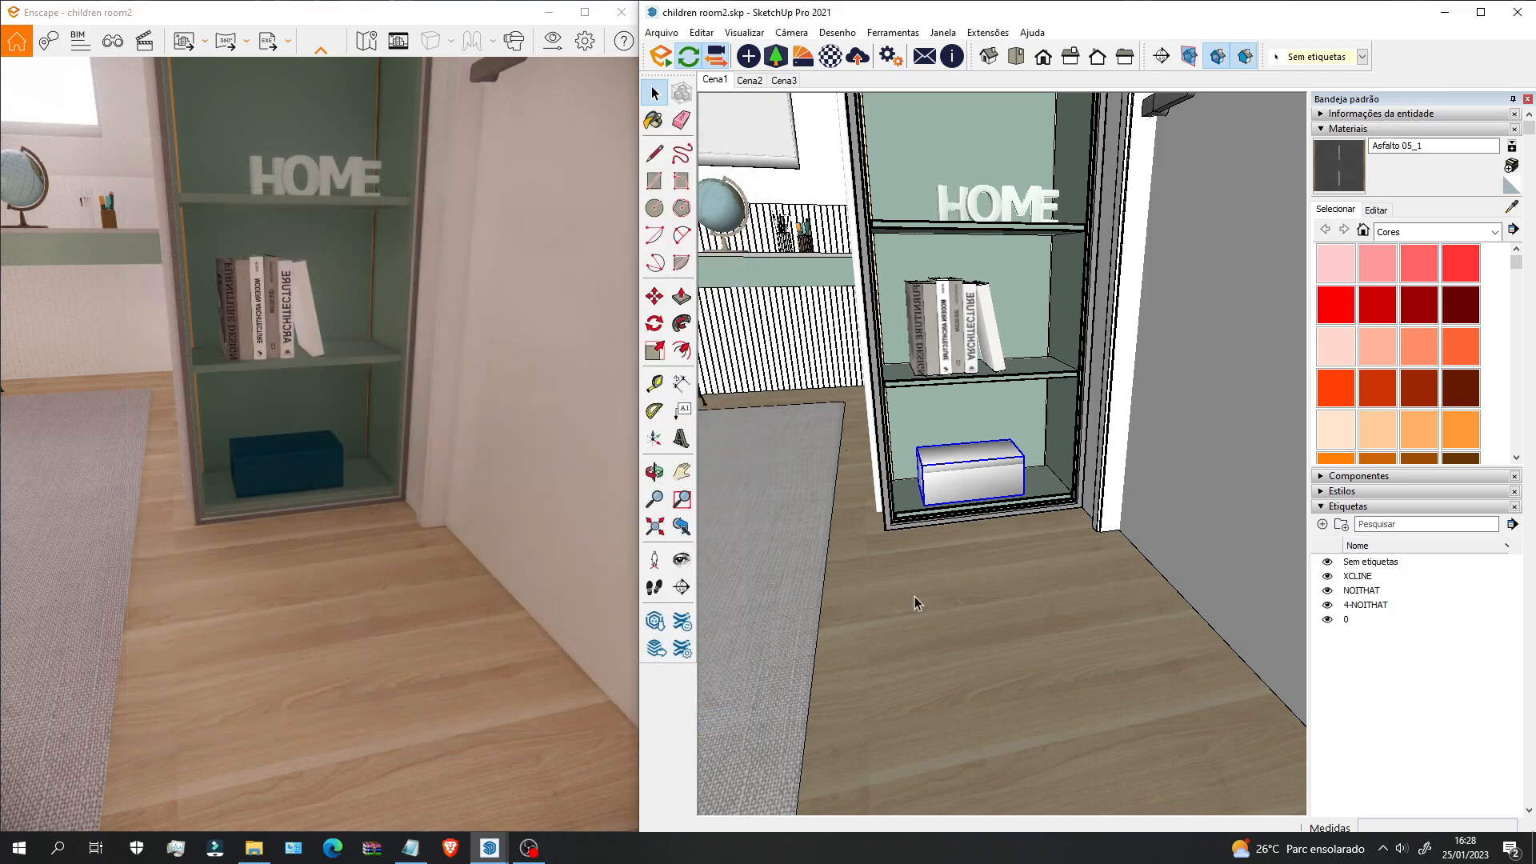
Step: Paint the rug inside the floor group with the Asfalto 05_1 material
{"action": "mouse_move", "coordinate": [1024, 584]}
{"action": "middle_mouse_down", "text": "shift"}
{"action": "mouse_move", "coordinate": [1071, 426]}
{"action": "mouse_move", "coordinate": [1032, 528]}
{"action": "mouse_move", "coordinate": [982, 483]}
{"action": "middle_mouse_up", "text": "shift"}
{"action": "double_click", "coordinate": [983, 483]}
{"action": "left_click", "coordinate": [971, 483]}
{"action": "scroll", "coordinate": [957, 482], "scroll_direction": "down", "scroll_amount": 2}
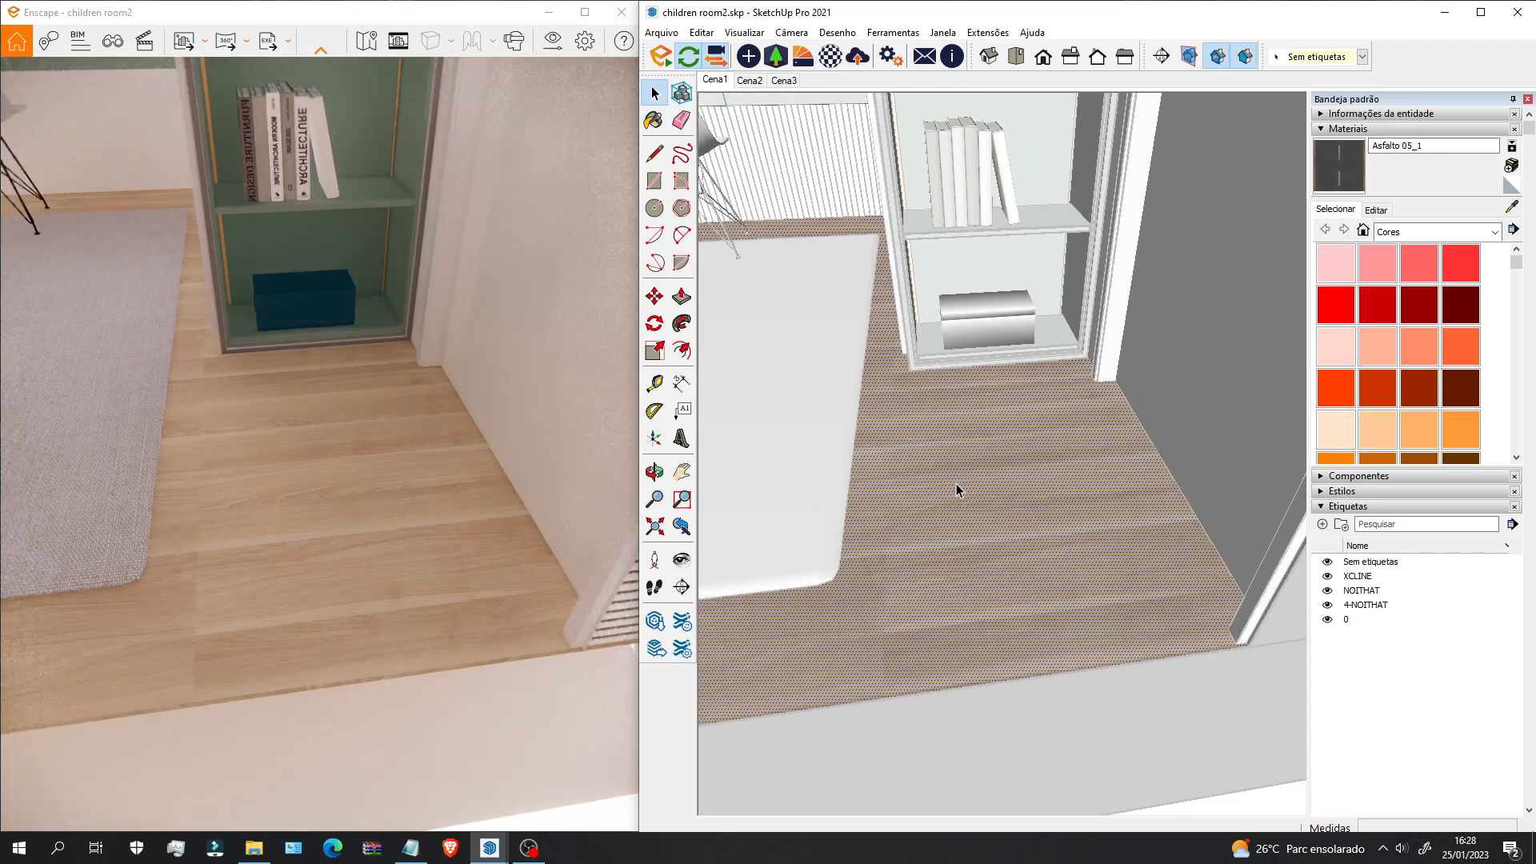
{"action": "key", "text": "b"}
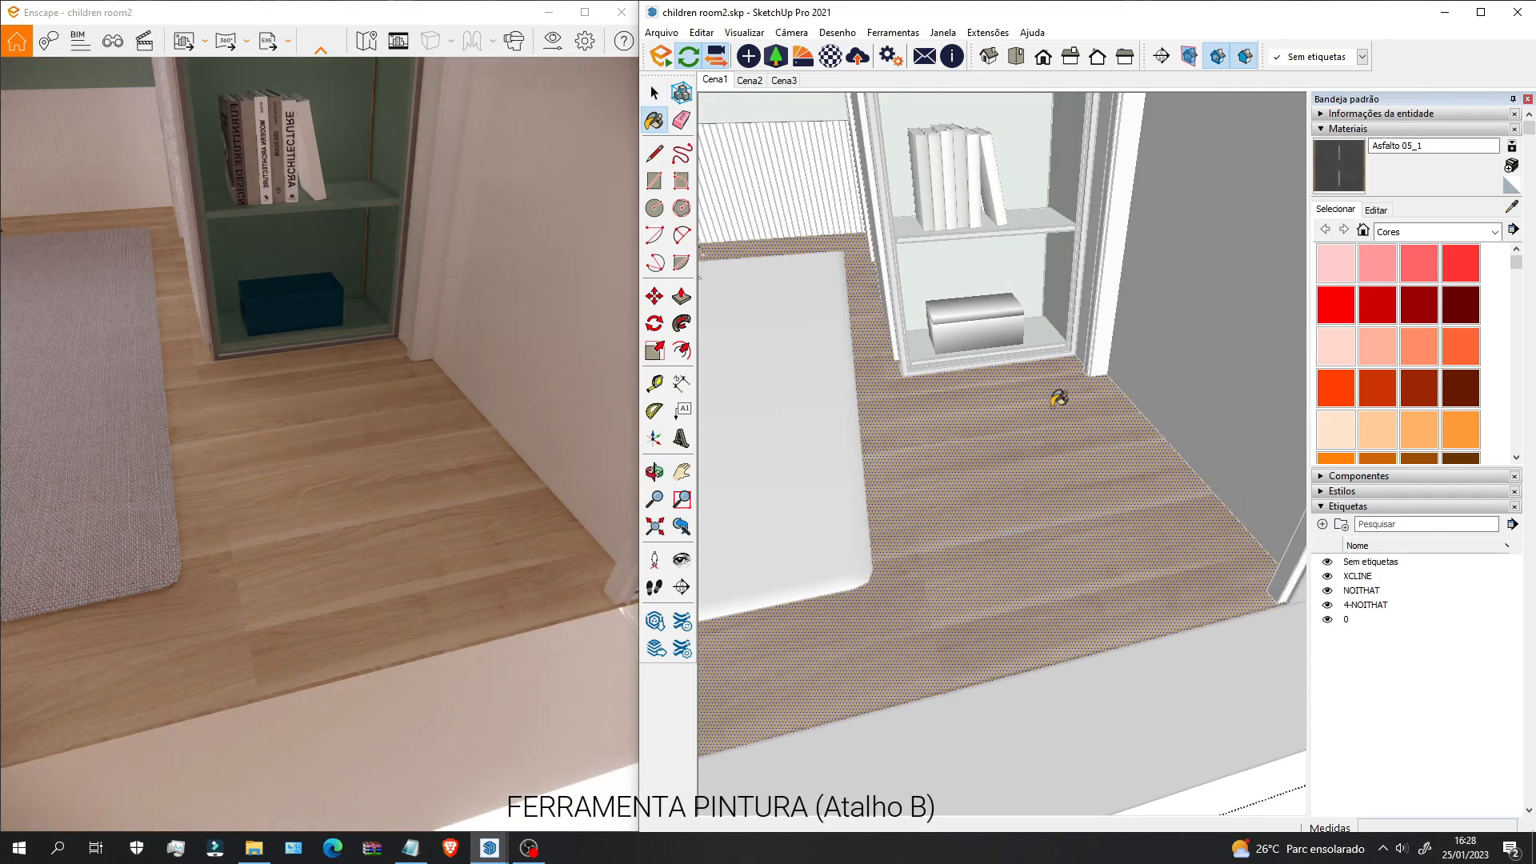
{"action": "left_click", "coordinate": [1018, 446]}
{"action": "key", "text": "space"}
Step: Set the Asfalto 05_1 texture width to 6000 mm in the material's Edit panel
{"action": "scroll", "coordinate": [984, 527], "scroll_direction": "up", "scroll_amount": 1}
{"action": "scroll", "coordinate": [980, 519], "scroll_direction": "down", "scroll_amount": 6}
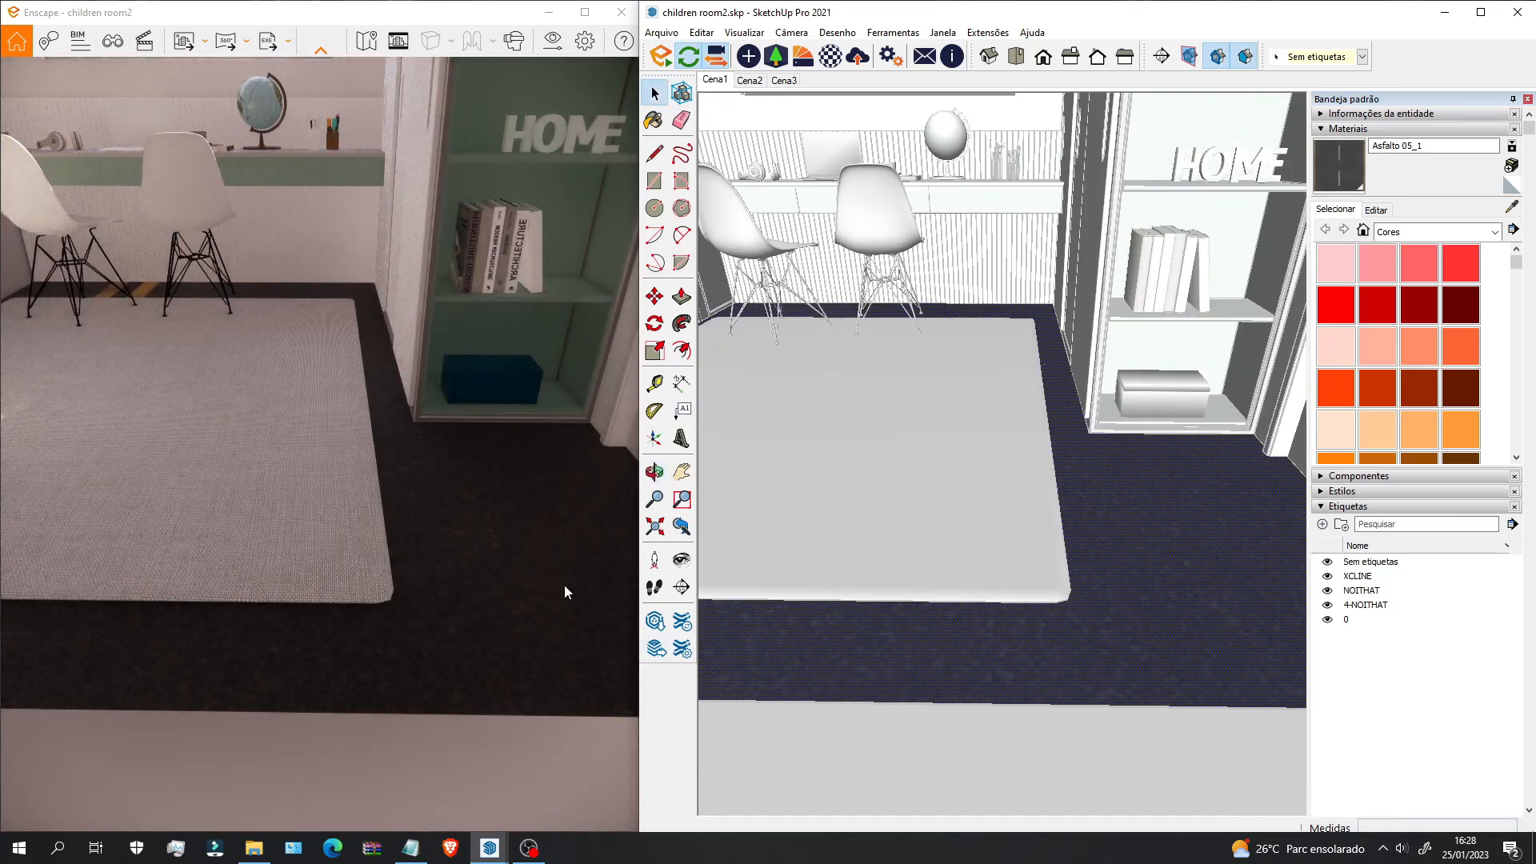
{"action": "scroll", "coordinate": [475, 616], "scroll_direction": "up", "scroll_amount": 3}
{"action": "left_click_drag", "start_coordinate": [507, 590], "coordinate": [594, 559]}
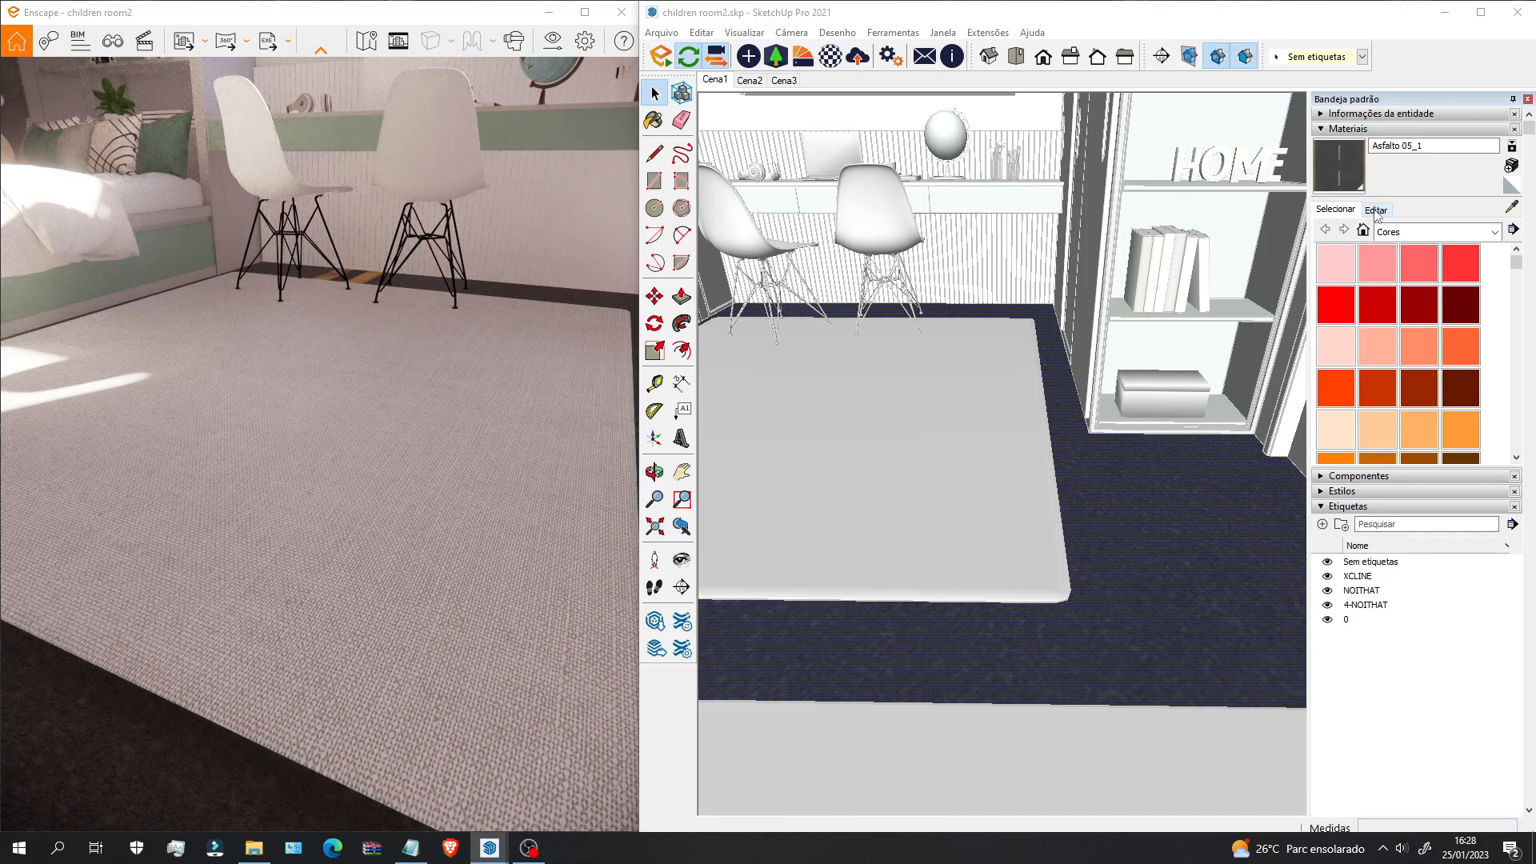
{"action": "left_click", "coordinate": [1374, 215]}
{"action": "double_click", "coordinate": [1352, 391]}
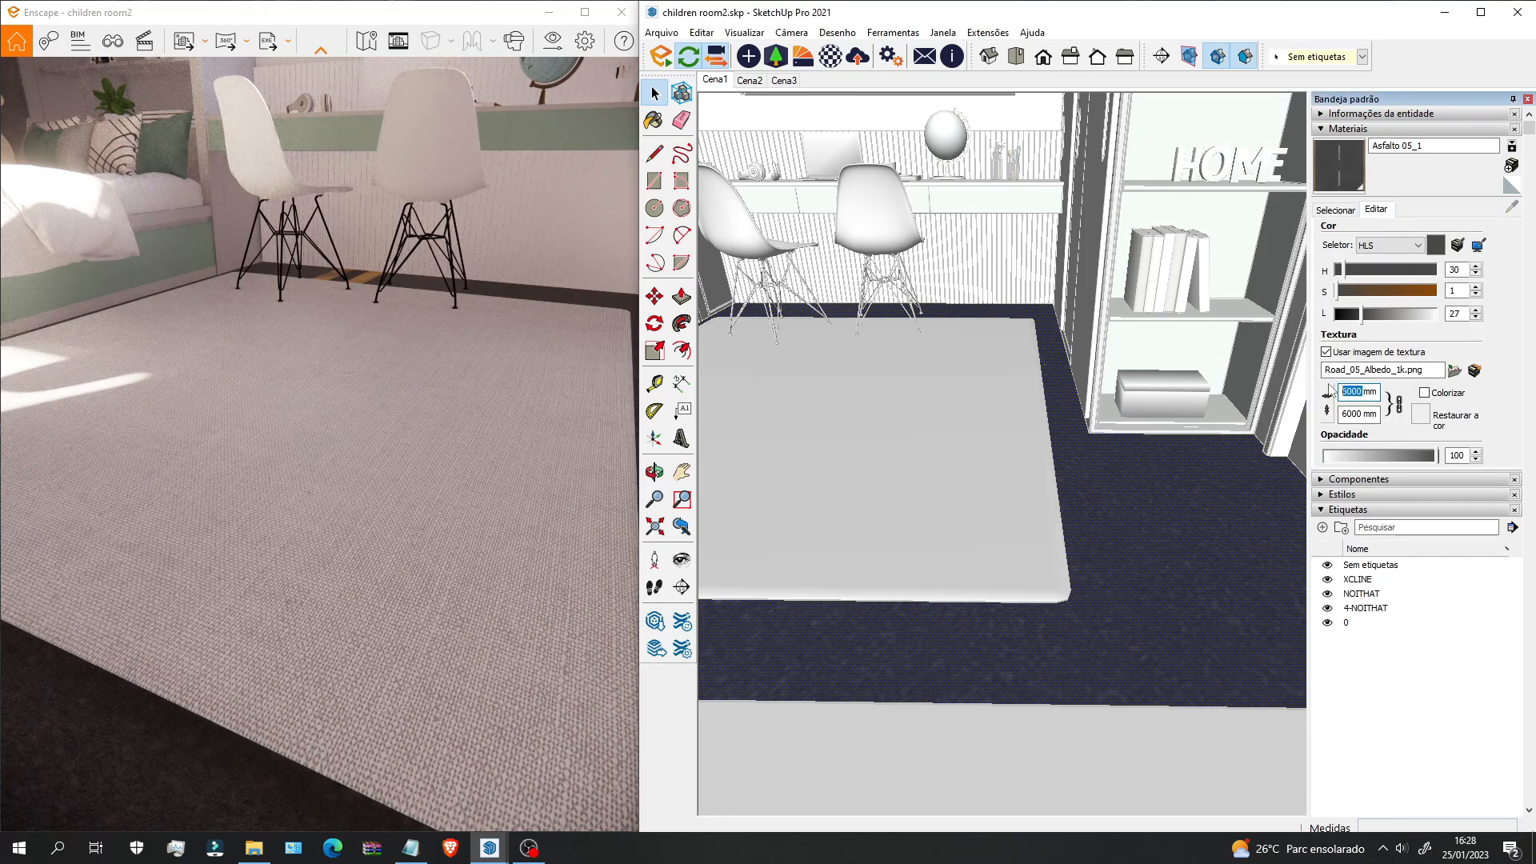
{"action": "type", "text": "2000"}
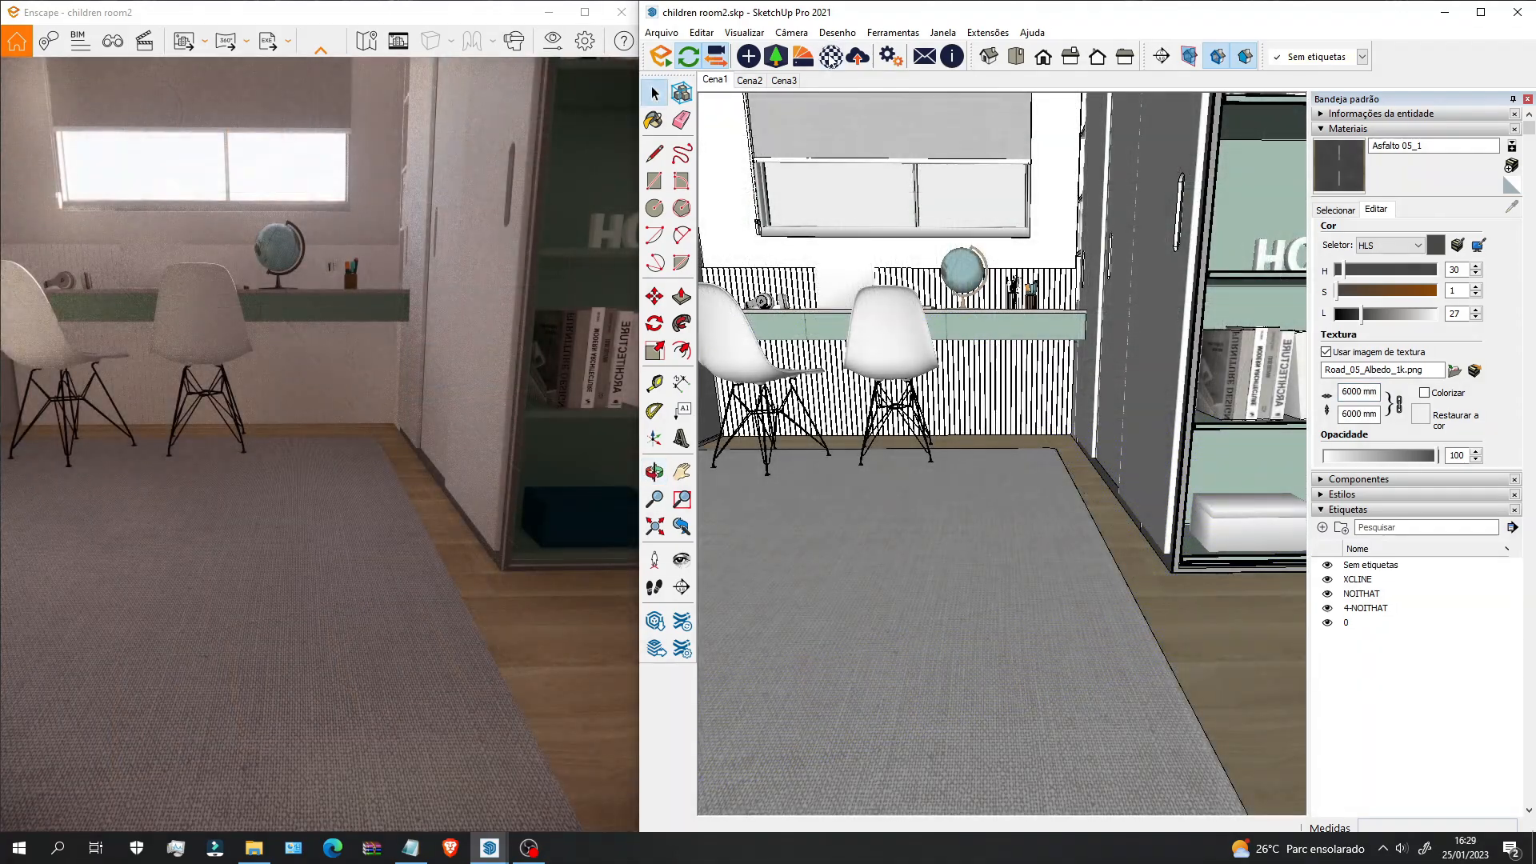
Step: Review Asfalto 05_1 in the Enscape Material Editor, then close the editor
{"action": "left_click", "coordinate": [830, 57]}
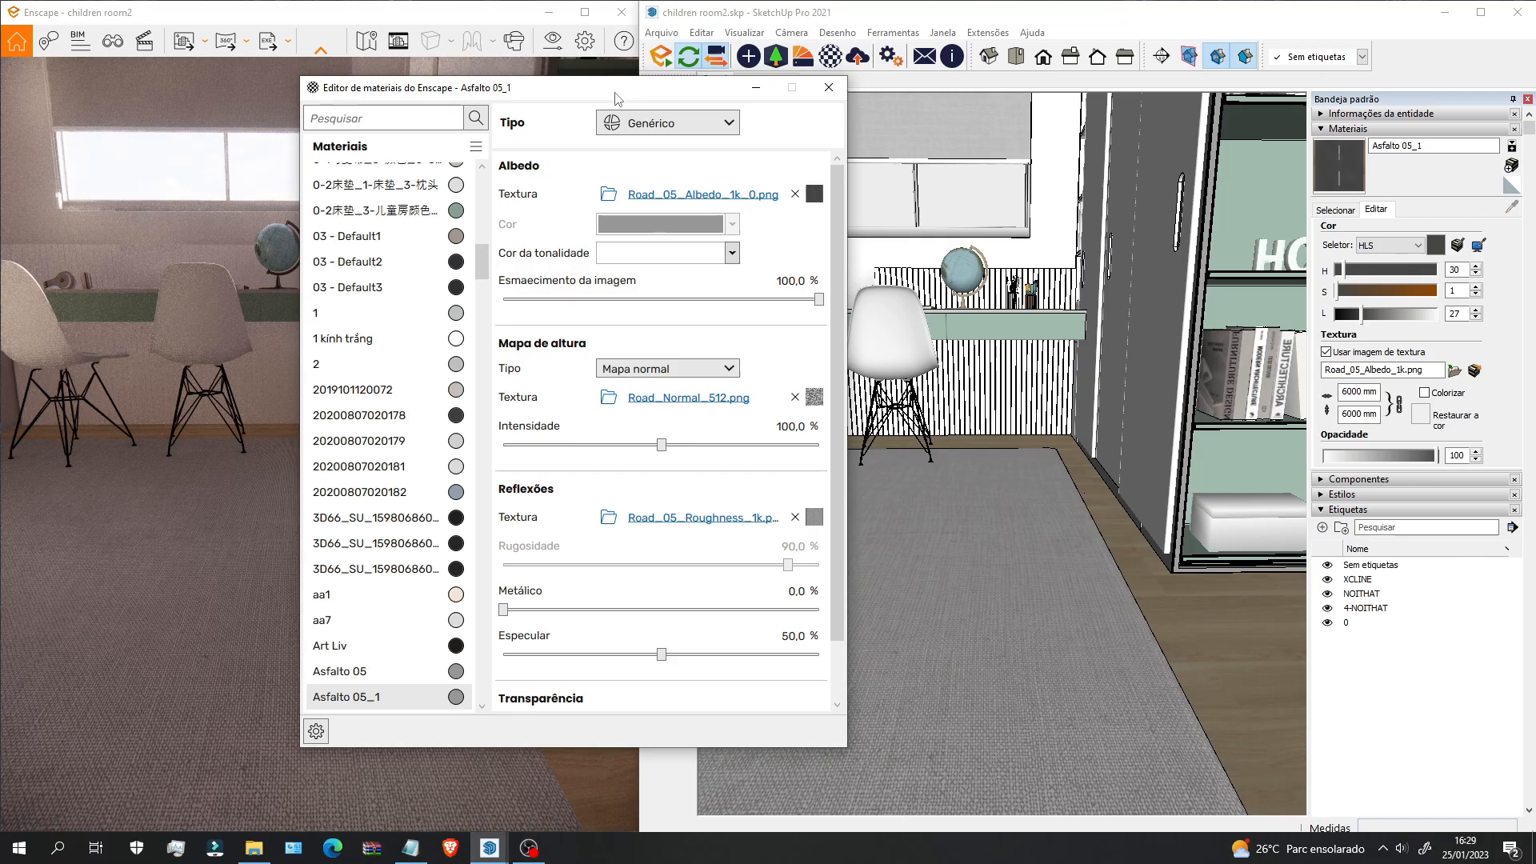
{"action": "left_click_drag", "start_coordinate": [616, 97], "coordinate": [802, 96]}
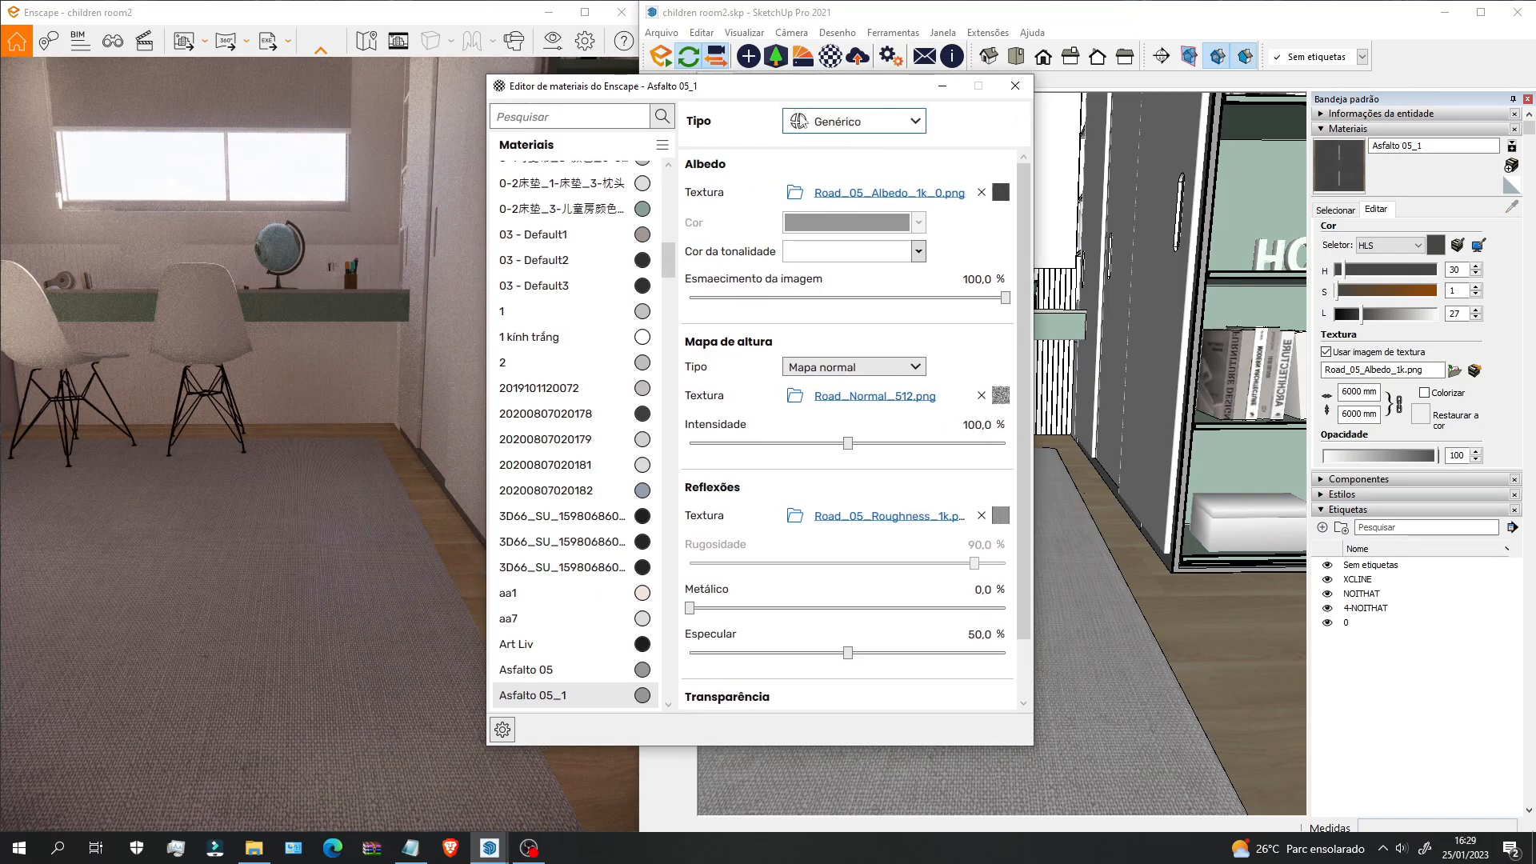
{"action": "left_click", "coordinate": [1012, 88]}
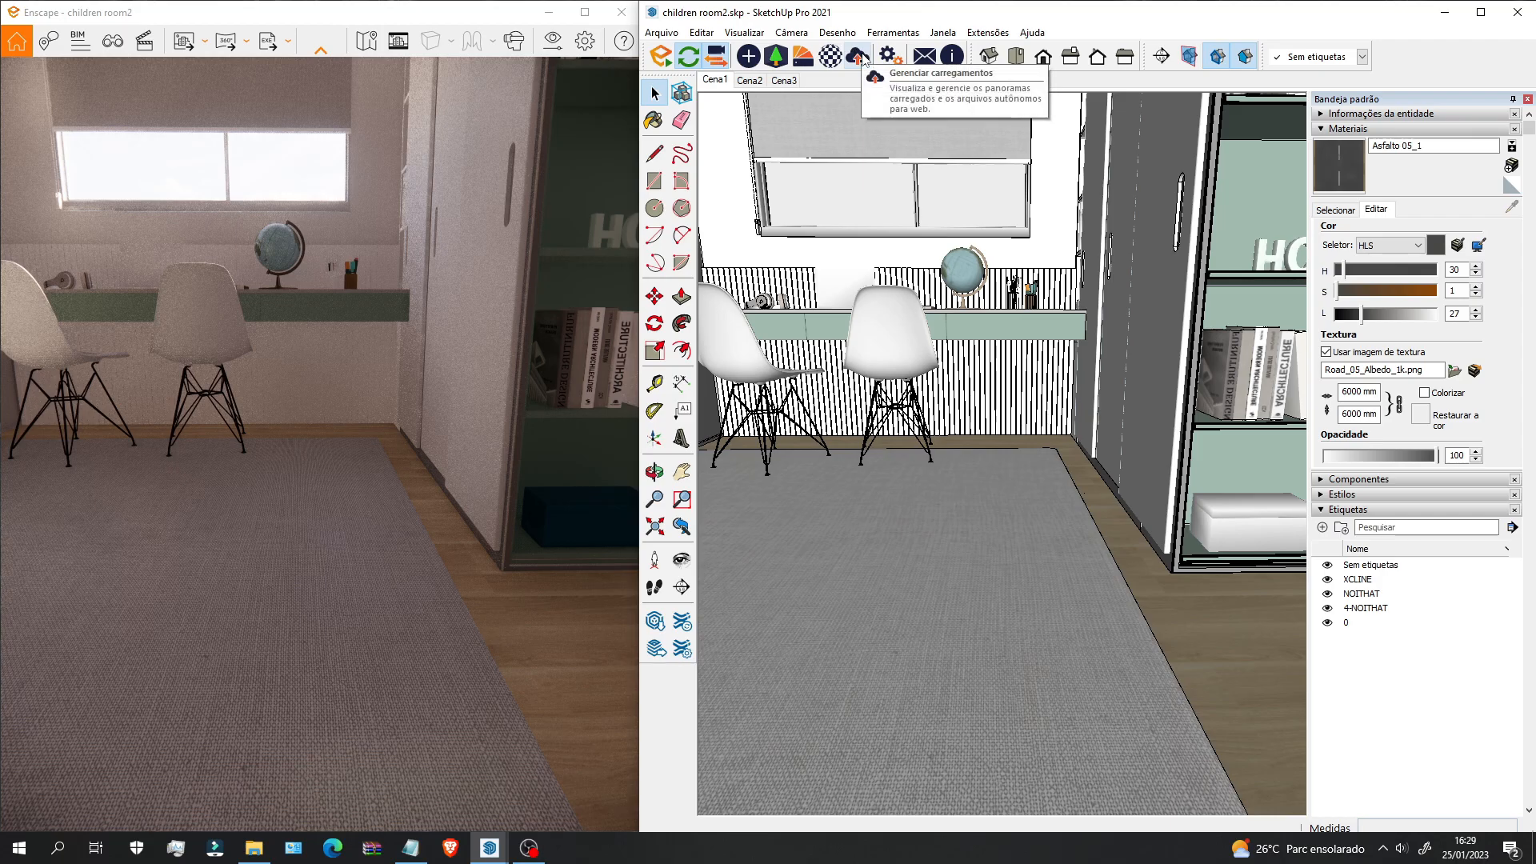
{"action": "mouse_move", "coordinate": [352, 86]}
{"action": "left_mouse_down"}
{"action": "mouse_move", "coordinate": [810, 161]}
{"action": "mouse_move", "coordinate": [927, 237]}
{"action": "left_mouse_up"}
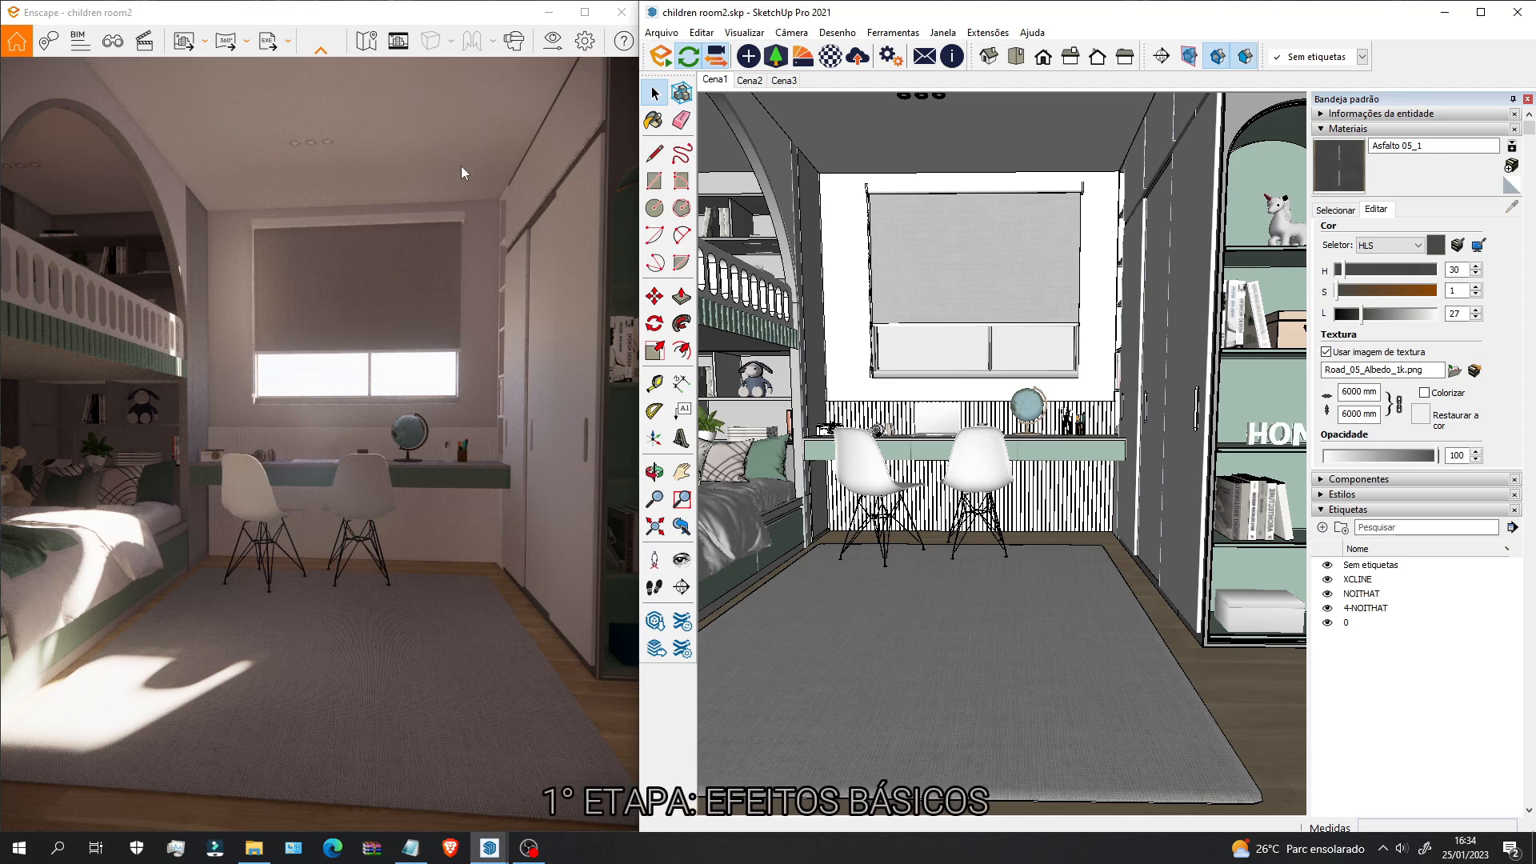
Step: Drag Enscape's Exposição slider down to about 52% so automatic exposure turns off
{"action": "left_click", "coordinate": [553, 41]}
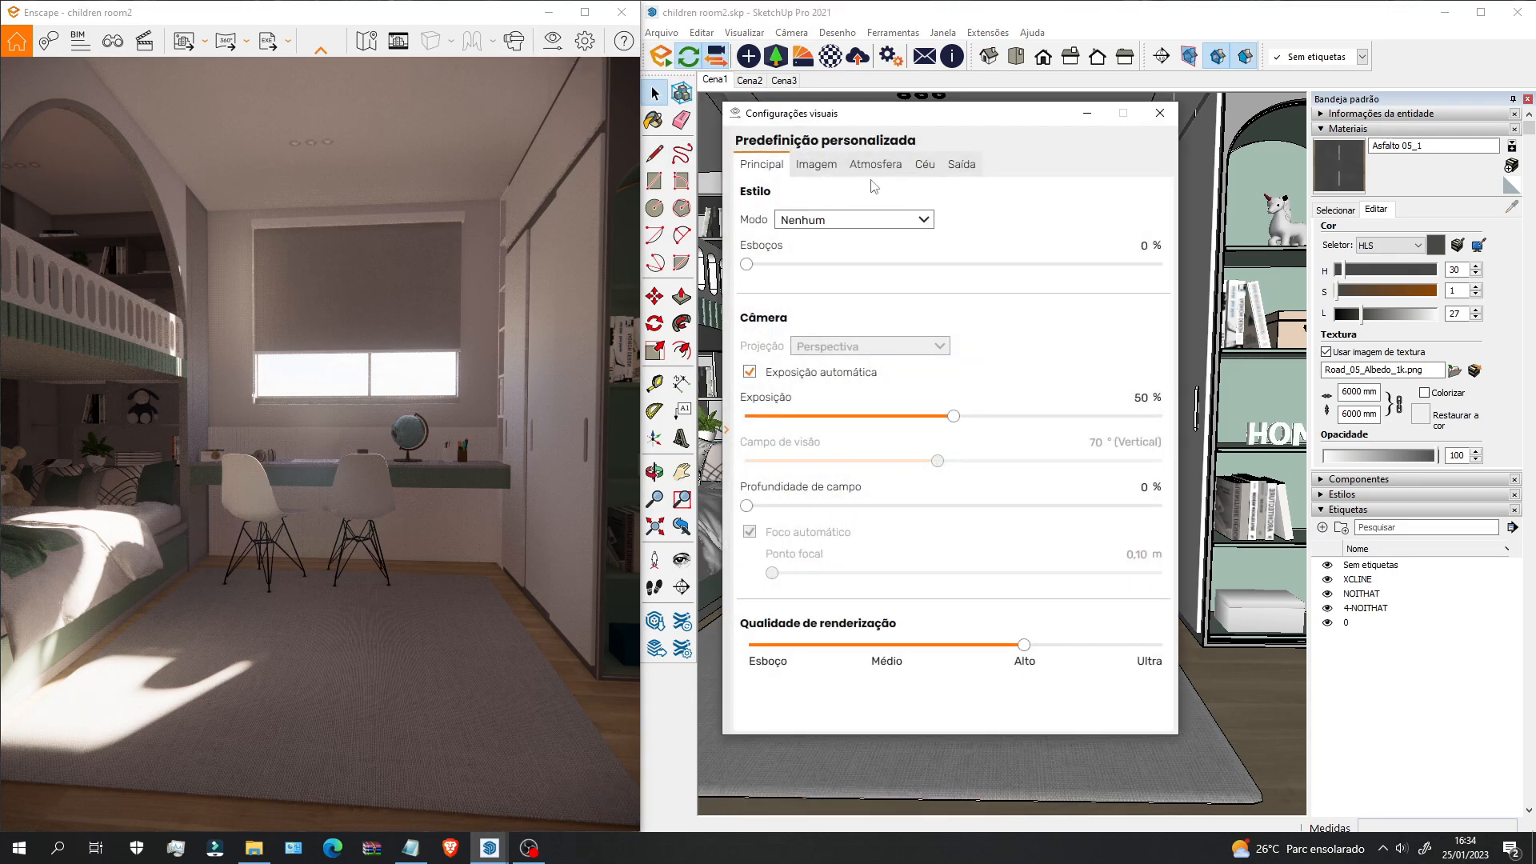
{"action": "left_click_drag", "start_coordinate": [398, 396], "coordinate": [440, 474]}
{"action": "right_click_drag", "start_coordinate": [214, 696], "coordinate": [258, 696]}
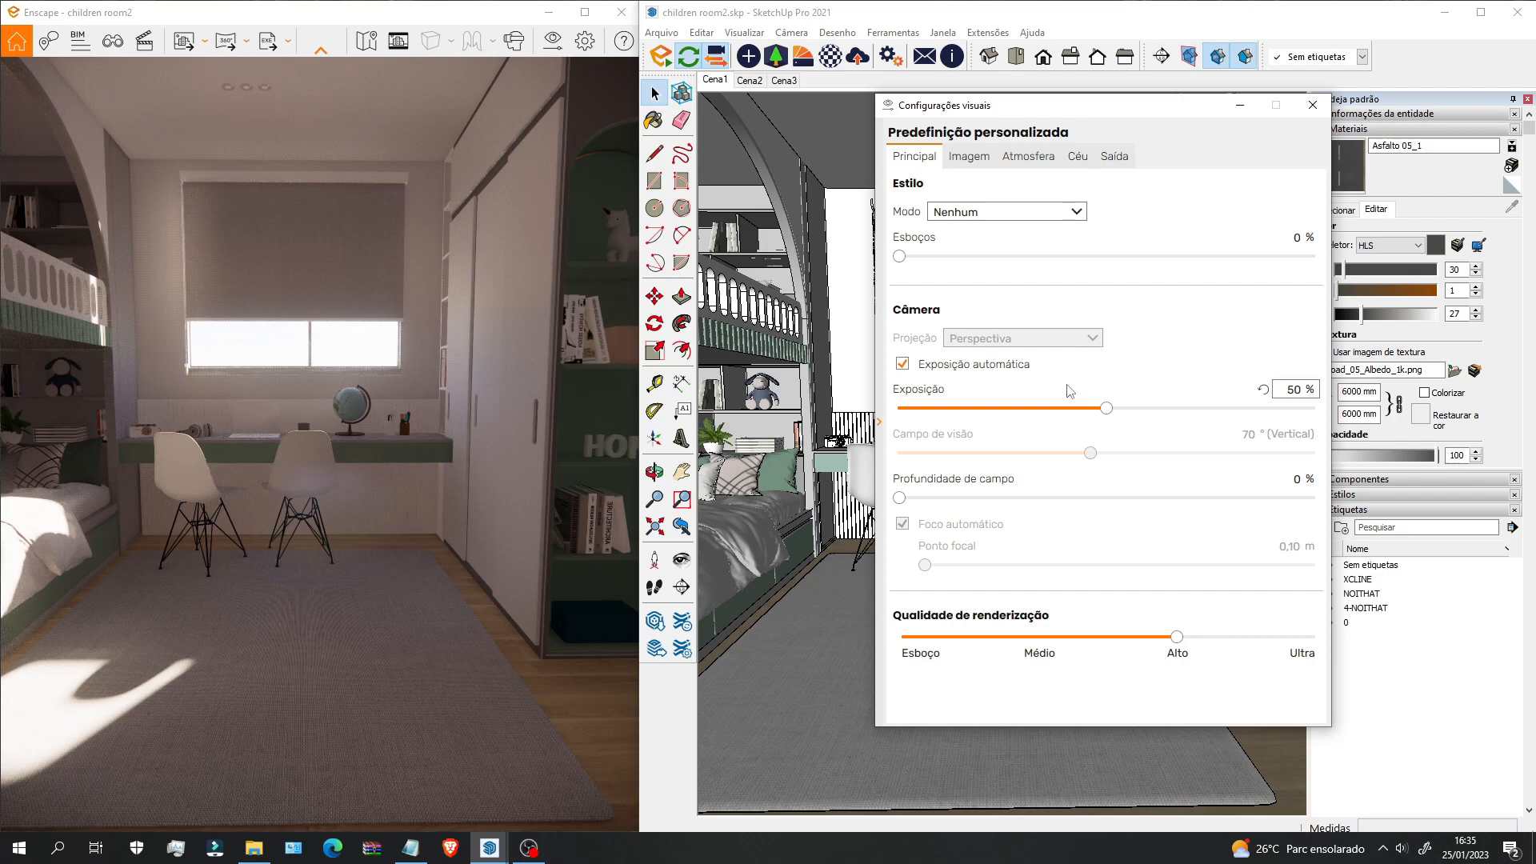
{"action": "left_click_drag", "start_coordinate": [1106, 408], "coordinate": [1271, 409]}
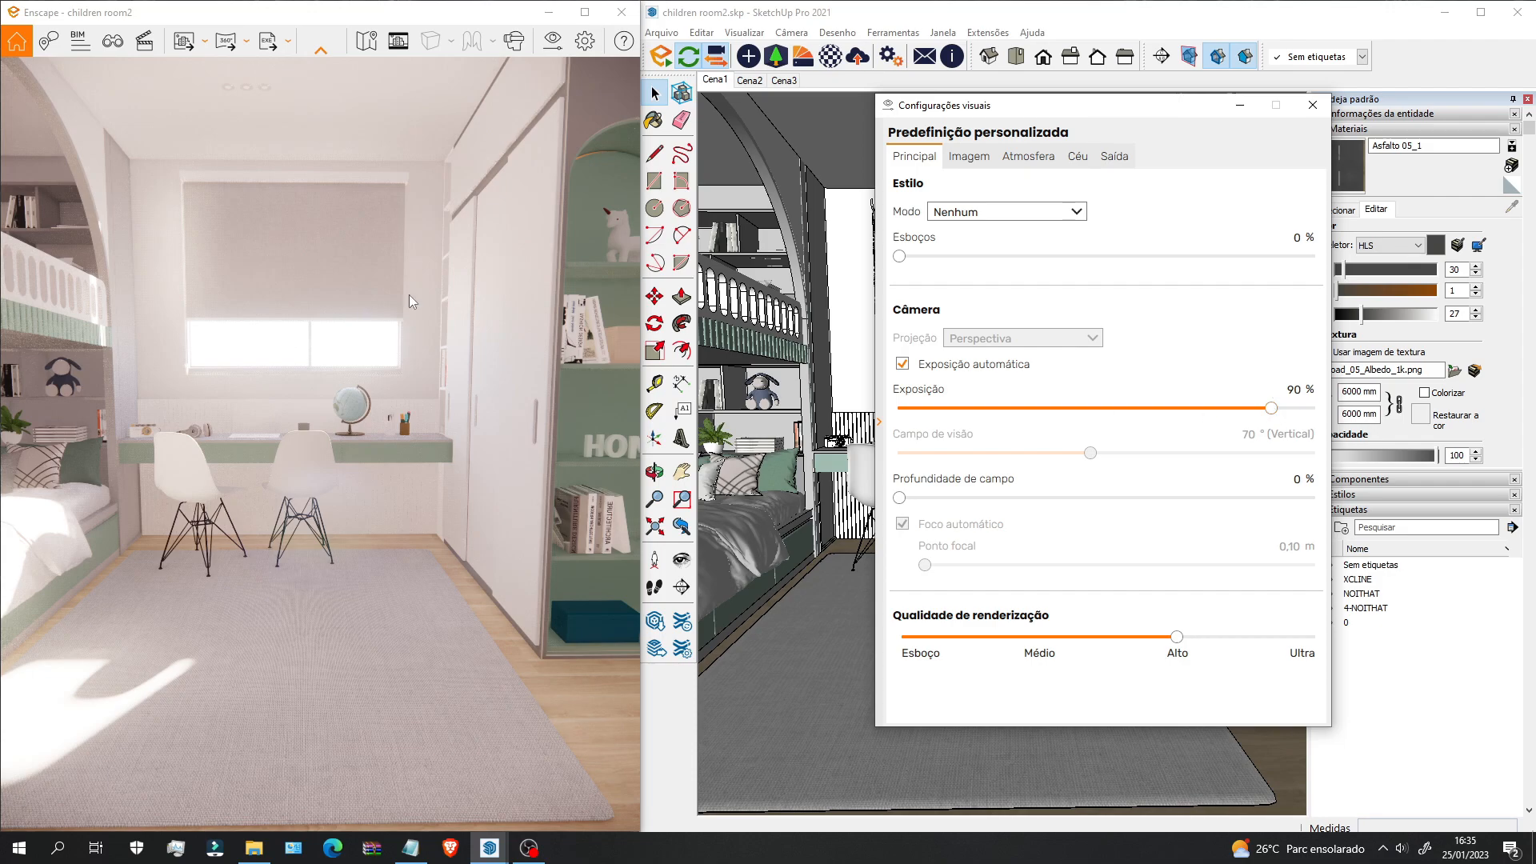
{"action": "left_click_drag", "start_coordinate": [326, 533], "coordinate": [152, 472]}
{"action": "left_click_drag", "start_coordinate": [1270, 408], "coordinate": [1148, 410]}
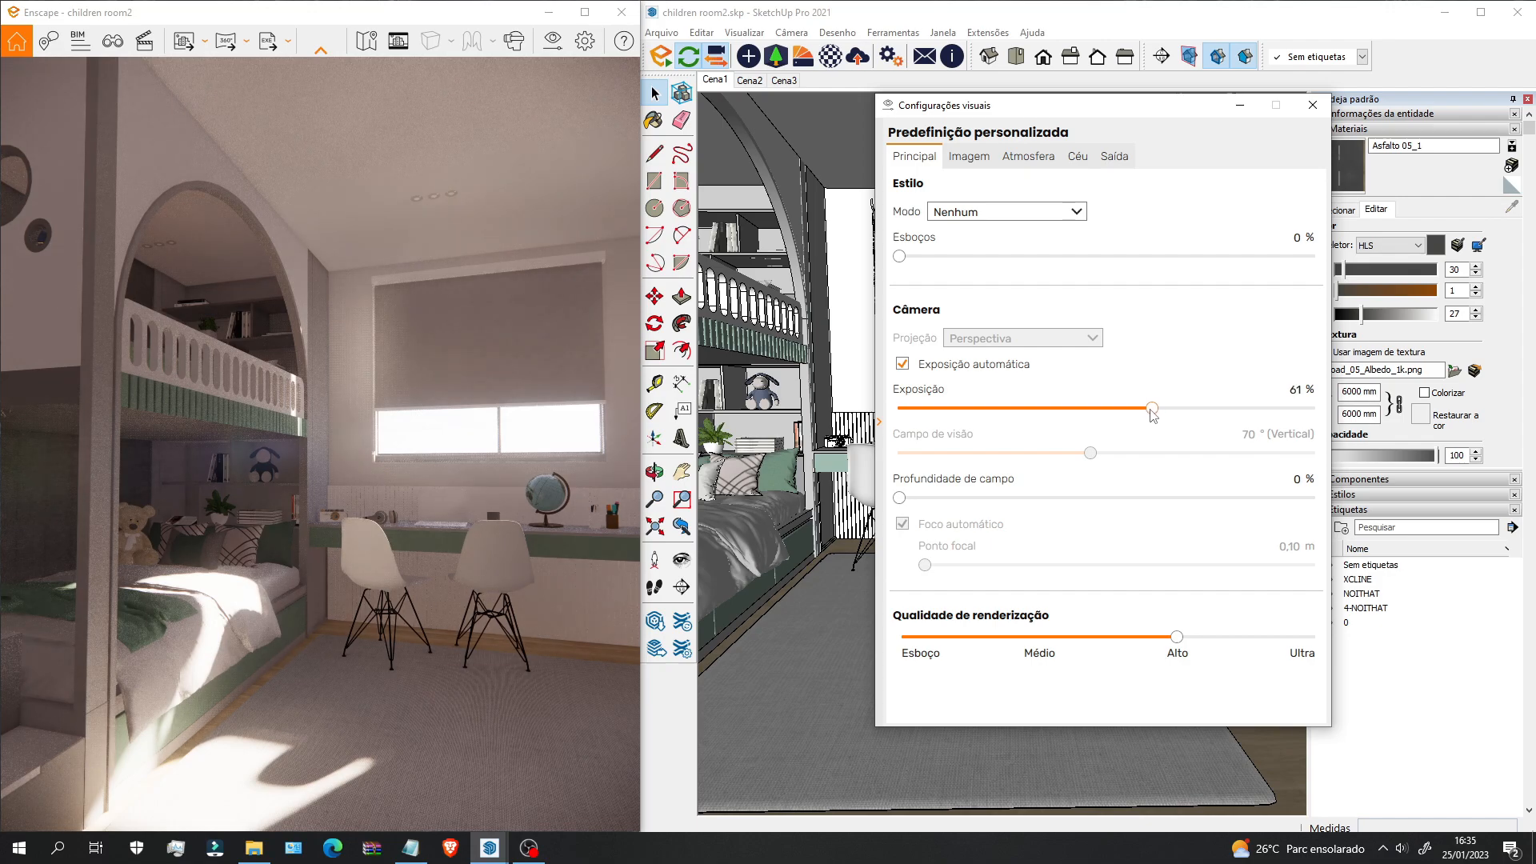
{"action": "left_click_drag", "start_coordinate": [307, 533], "coordinate": [424, 577]}
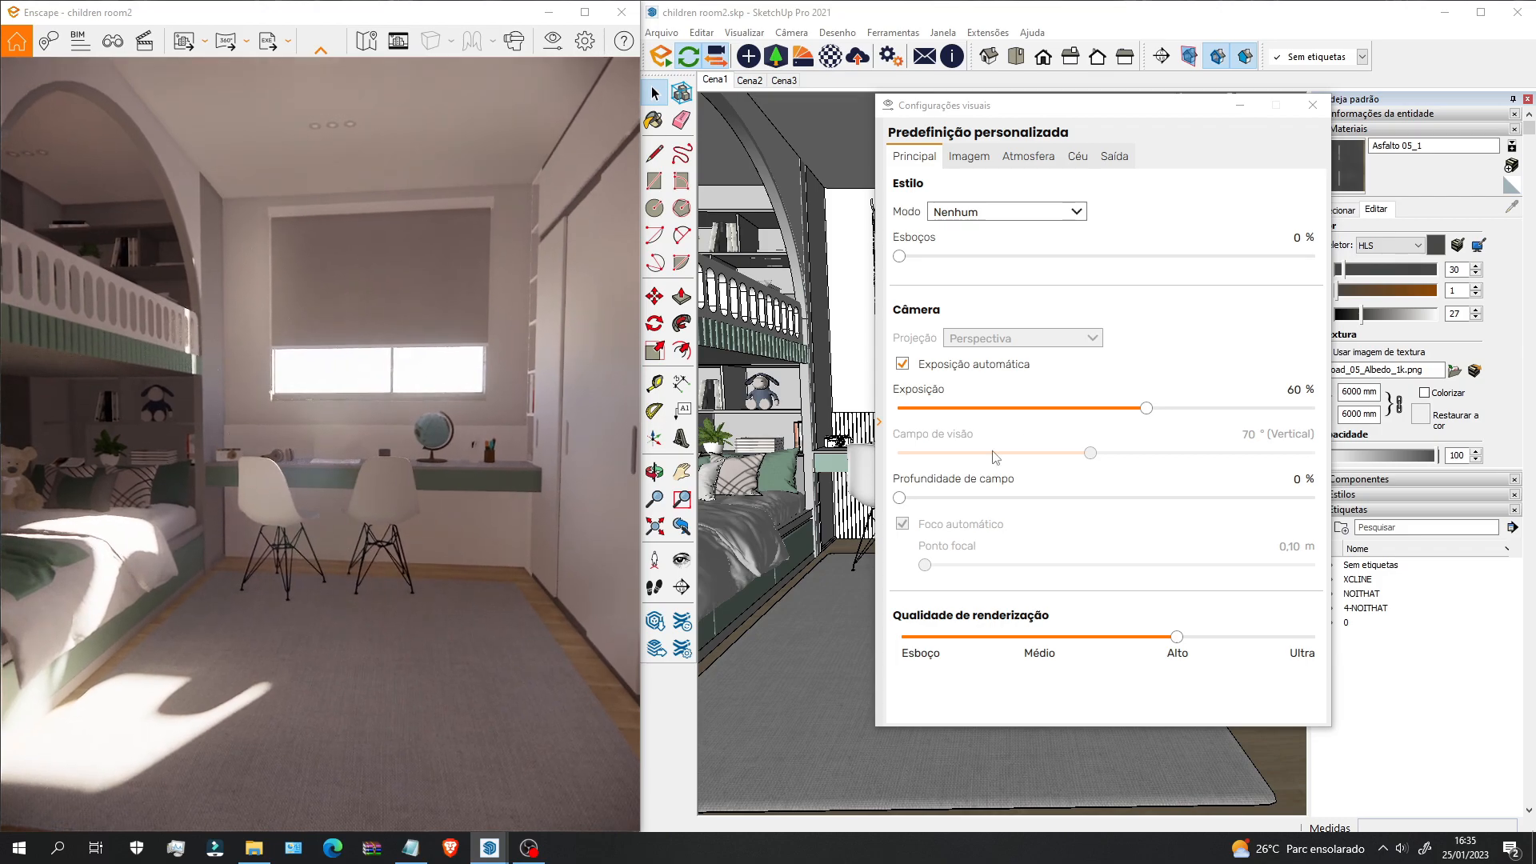
{"action": "left_click_drag", "start_coordinate": [1146, 408], "coordinate": [1116, 408]}
{"action": "left_click", "coordinate": [972, 214]}
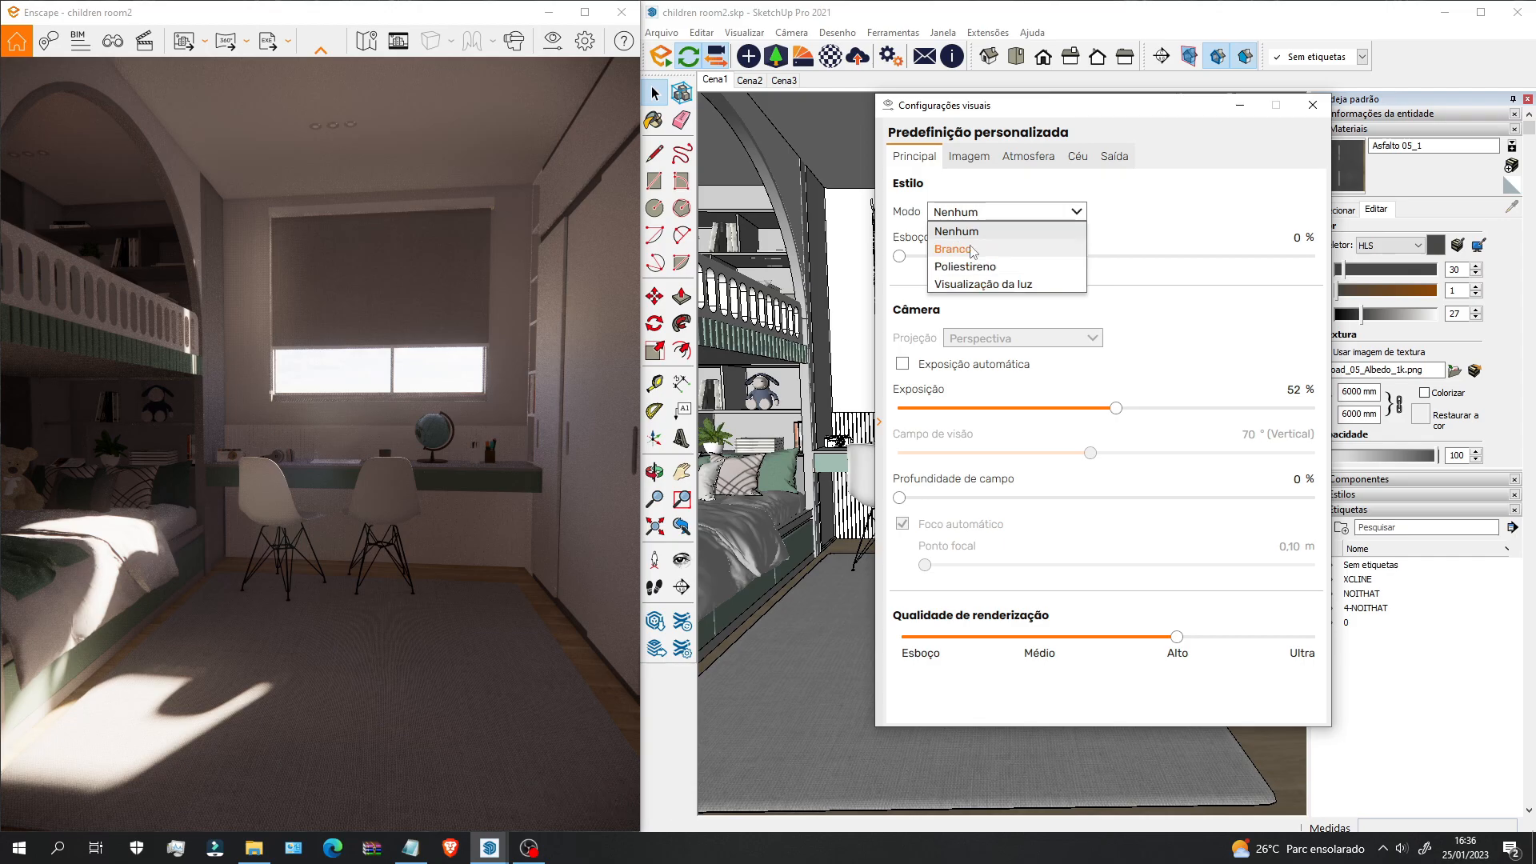
Step: Preview the Branco white render style, then switch Modo to the lux light-visualization heatmap
{"action": "left_click", "coordinate": [972, 249]}
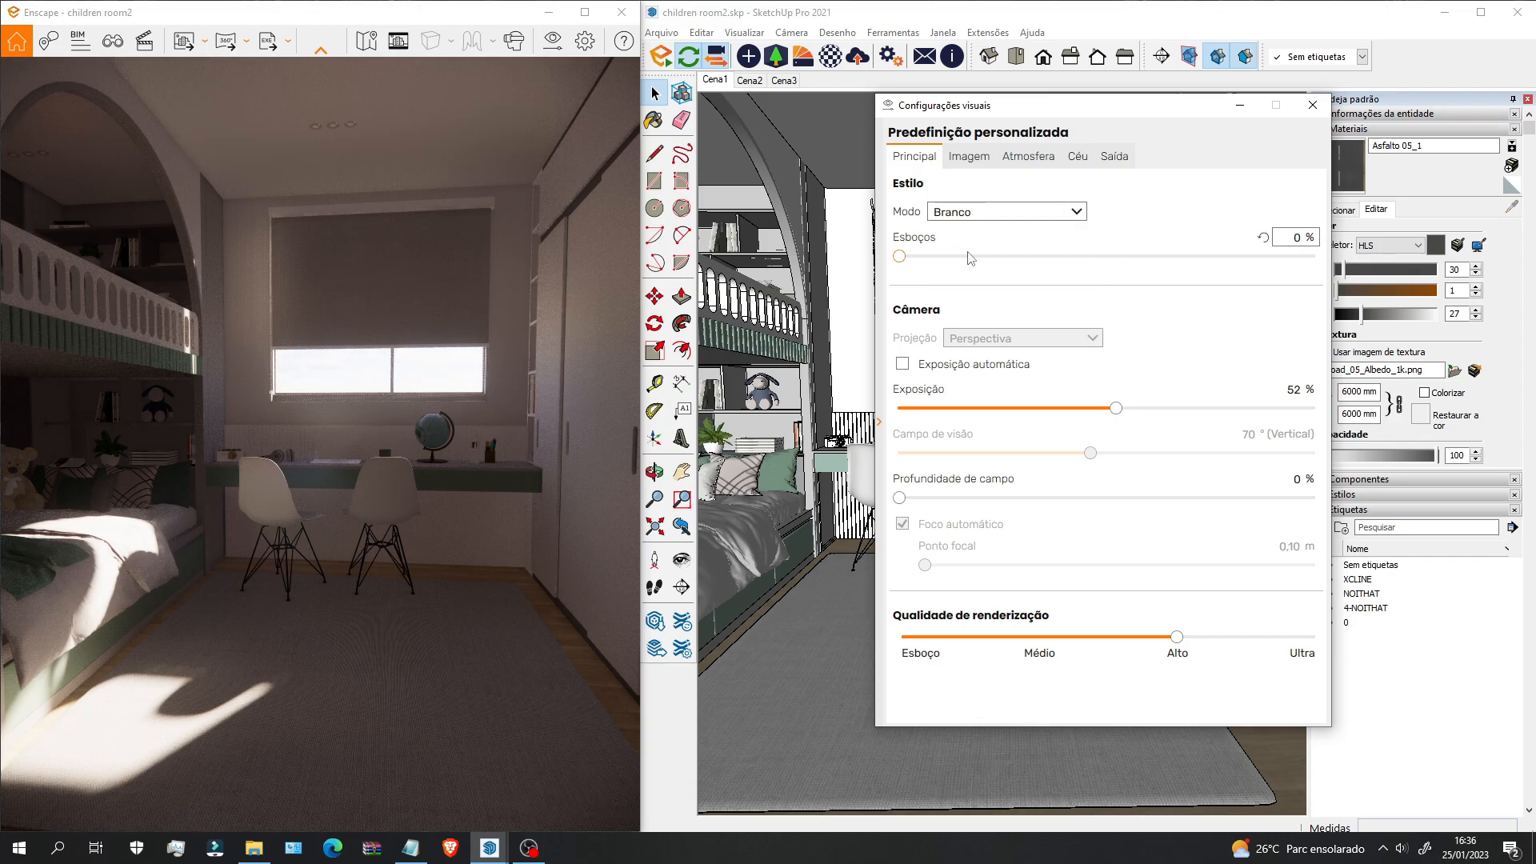
{"action": "left_click_drag", "start_coordinate": [272, 448], "coordinate": [156, 484]}
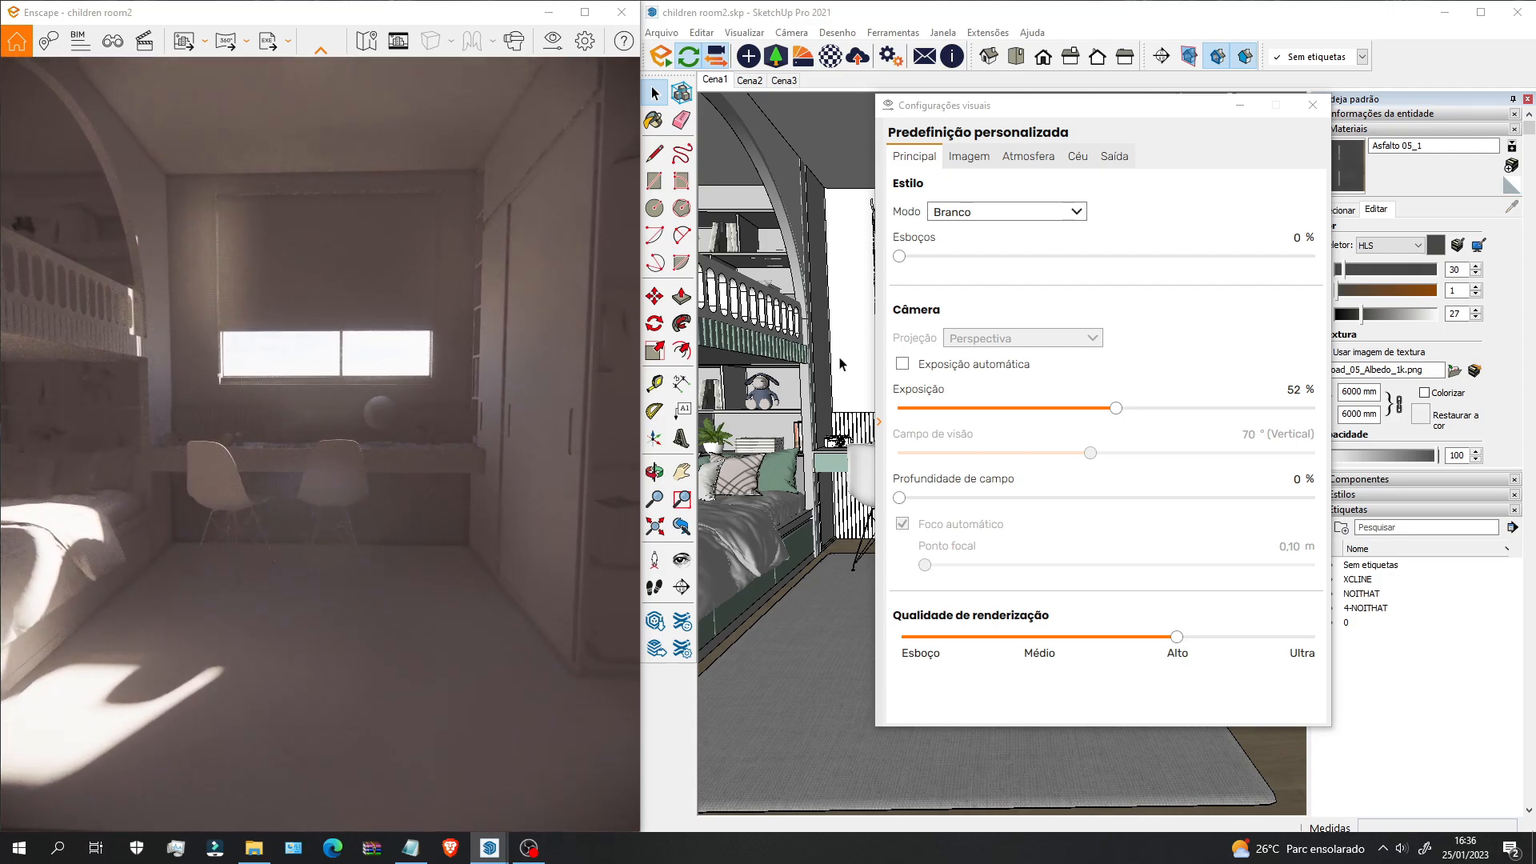
{"action": "left_click", "coordinate": [991, 217]}
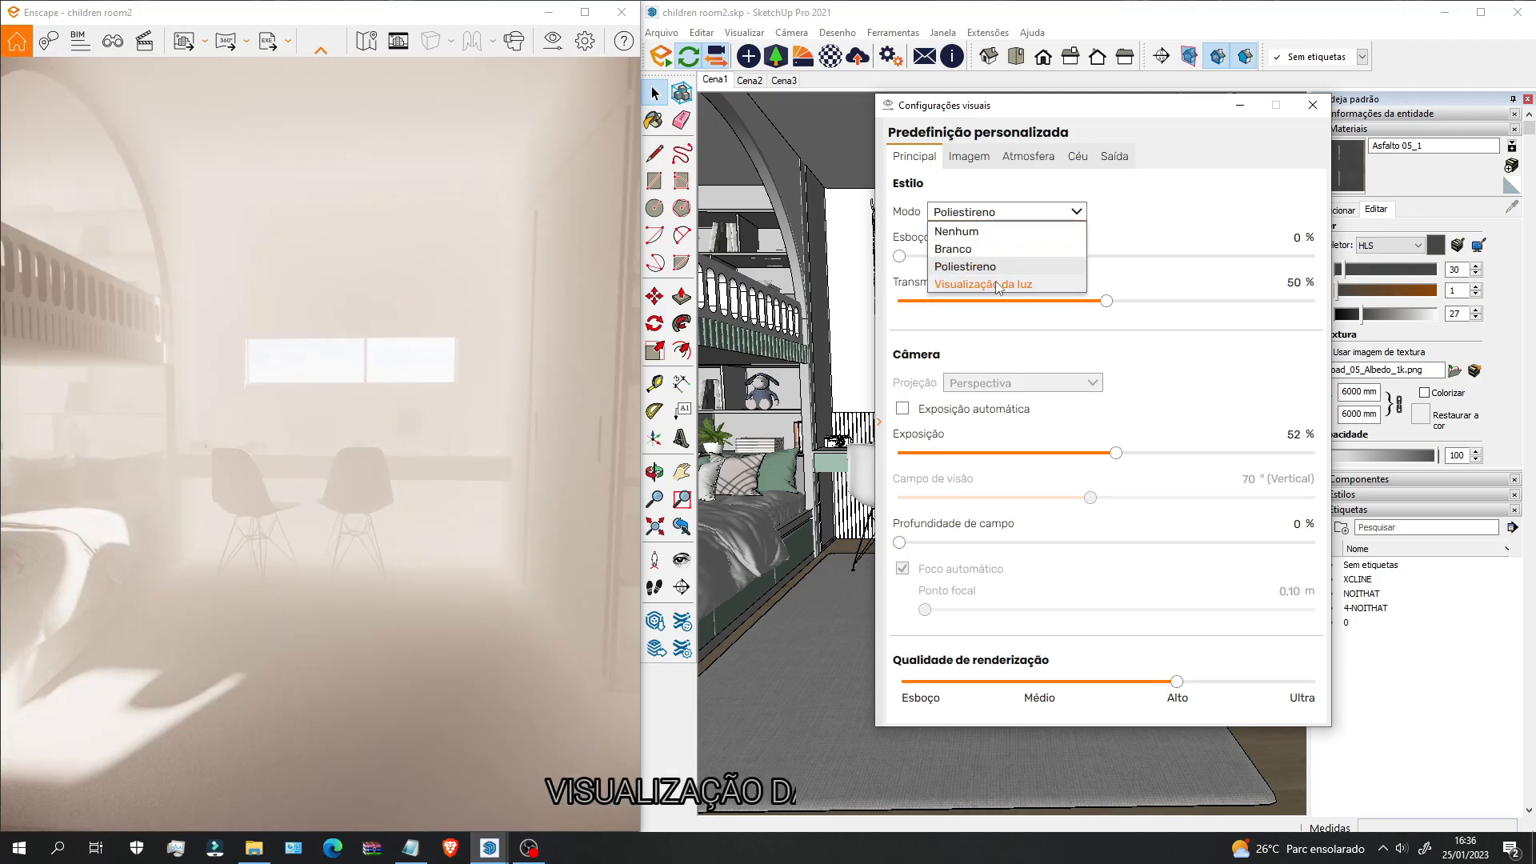
{"action": "left_click", "coordinate": [983, 285]}
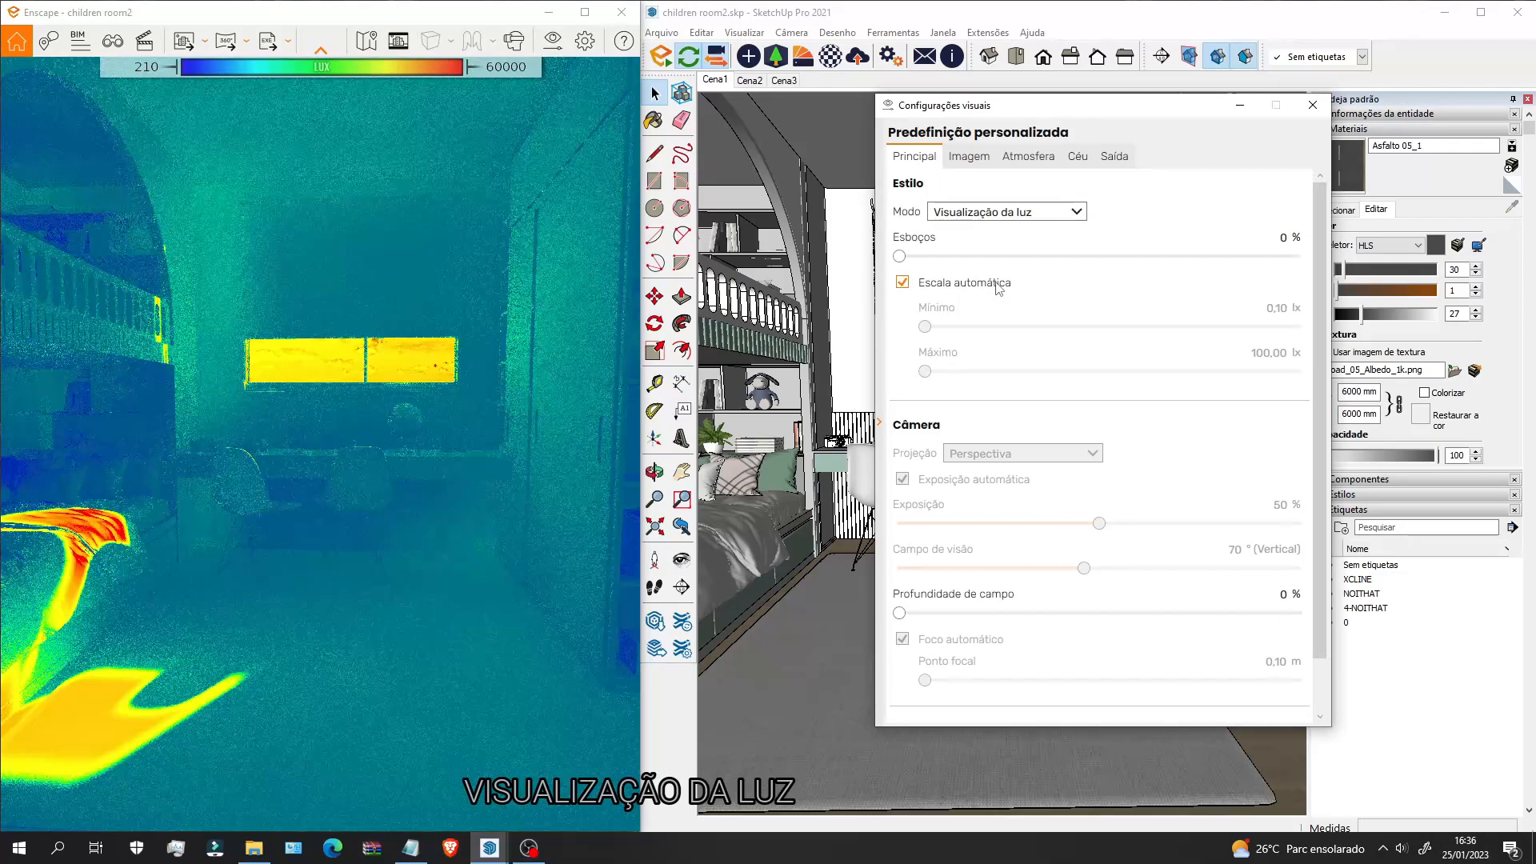
Step: Walk and orbit the heatmap view around the bunk bed, desk and chairs
{"action": "mouse_move", "coordinate": [375, 435]}
{"action": "left_mouse_down"}
{"action": "mouse_move", "coordinate": [524, 431]}
{"action": "mouse_move", "coordinate": [372, 434]}
{"action": "left_mouse_up"}
{"action": "key", "text": "d"}
{"action": "key", "text": "w"}
{"action": "key", "text": "d"}
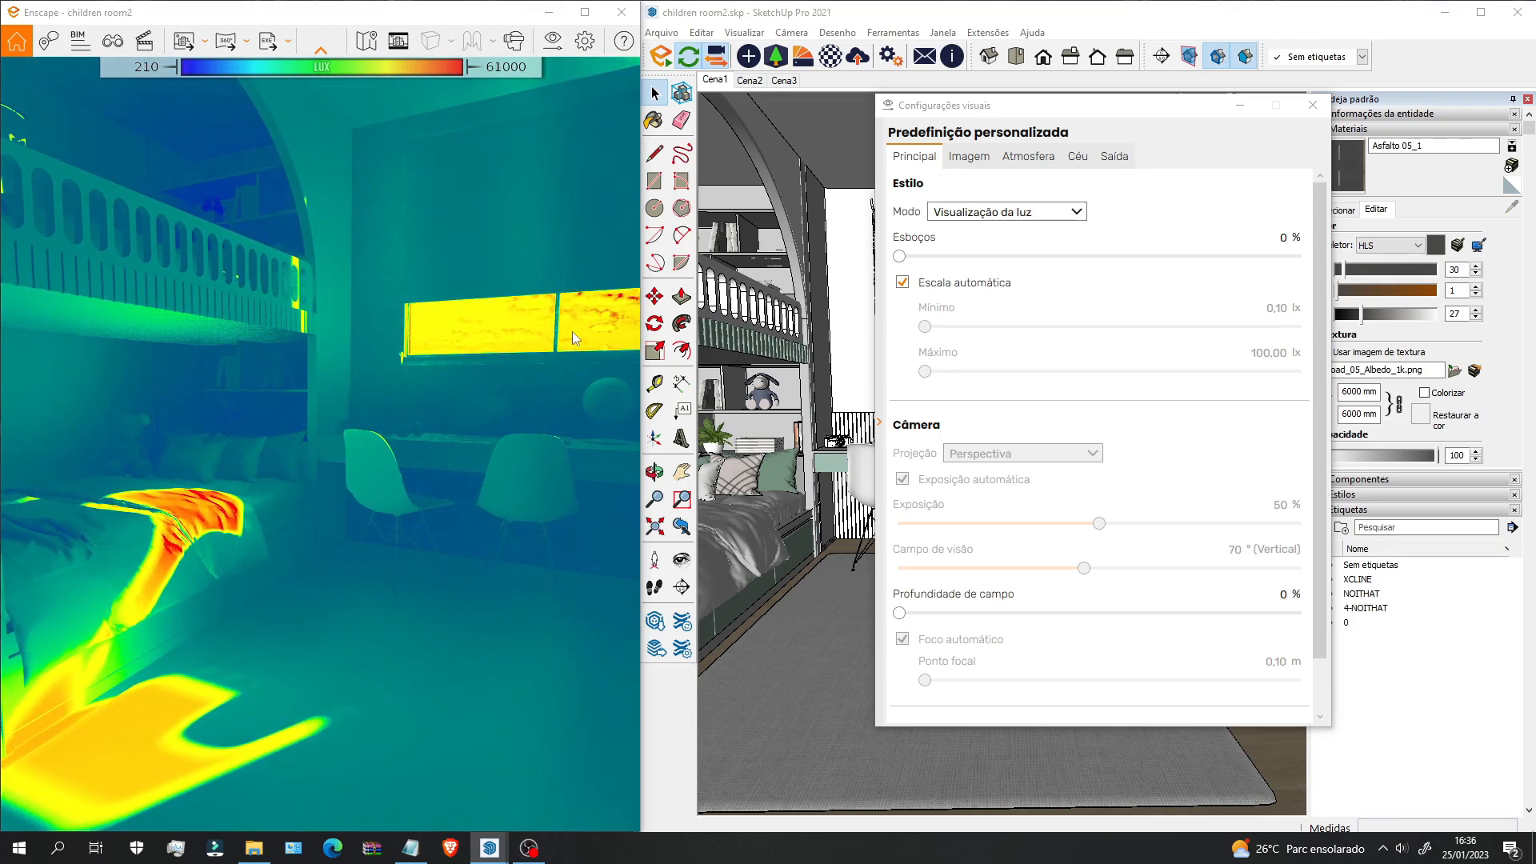
{"action": "left_click_drag", "start_coordinate": [356, 479], "coordinate": [493, 415]}
{"action": "key", "text": "w"}
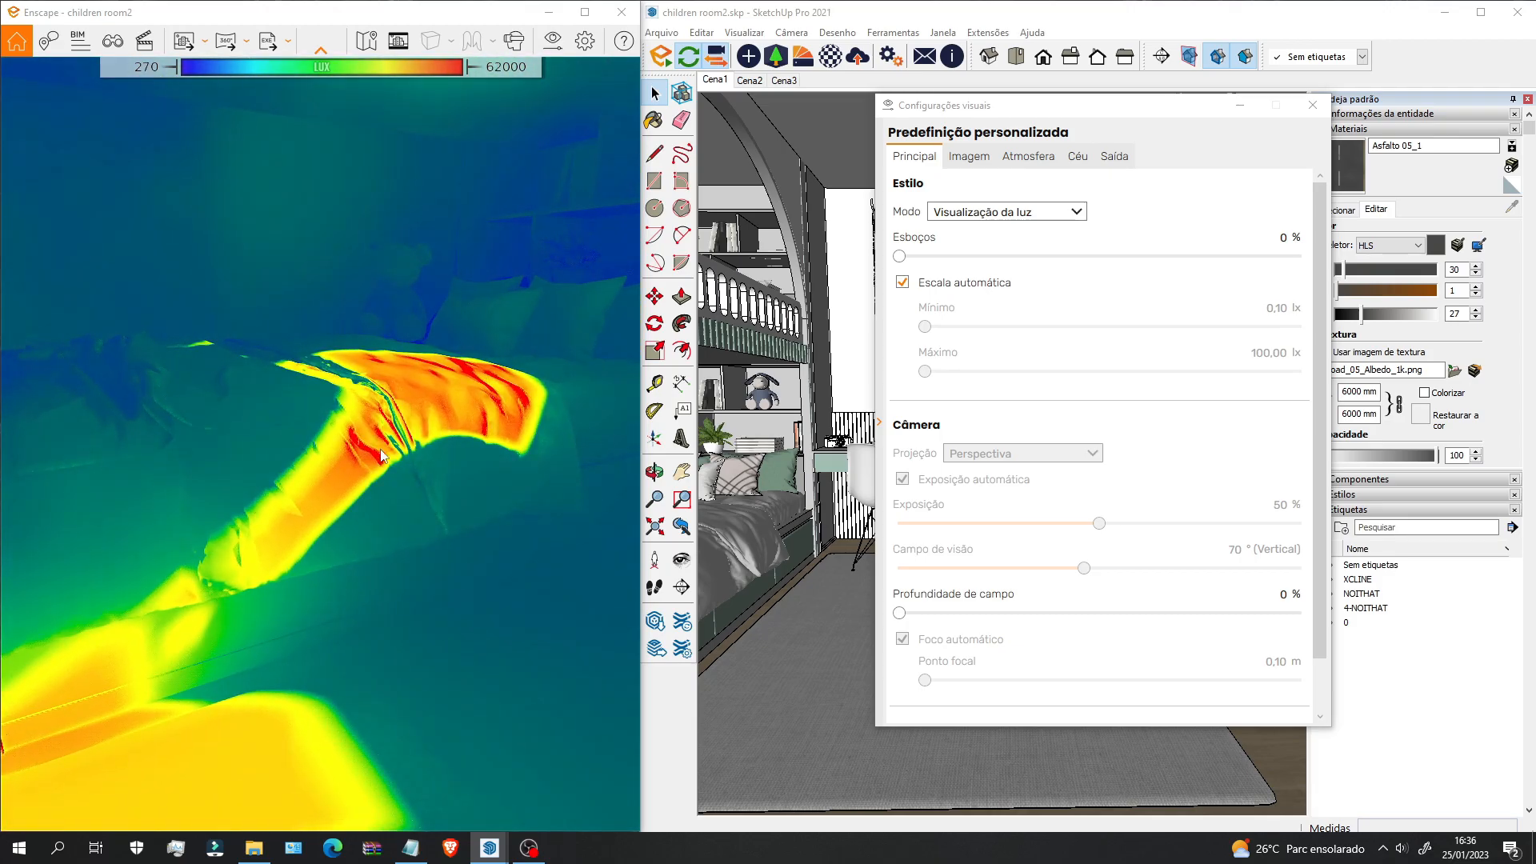
{"action": "key", "text": "s"}
{"action": "right_click_drag", "start_coordinate": [464, 431], "coordinate": [512, 442]}
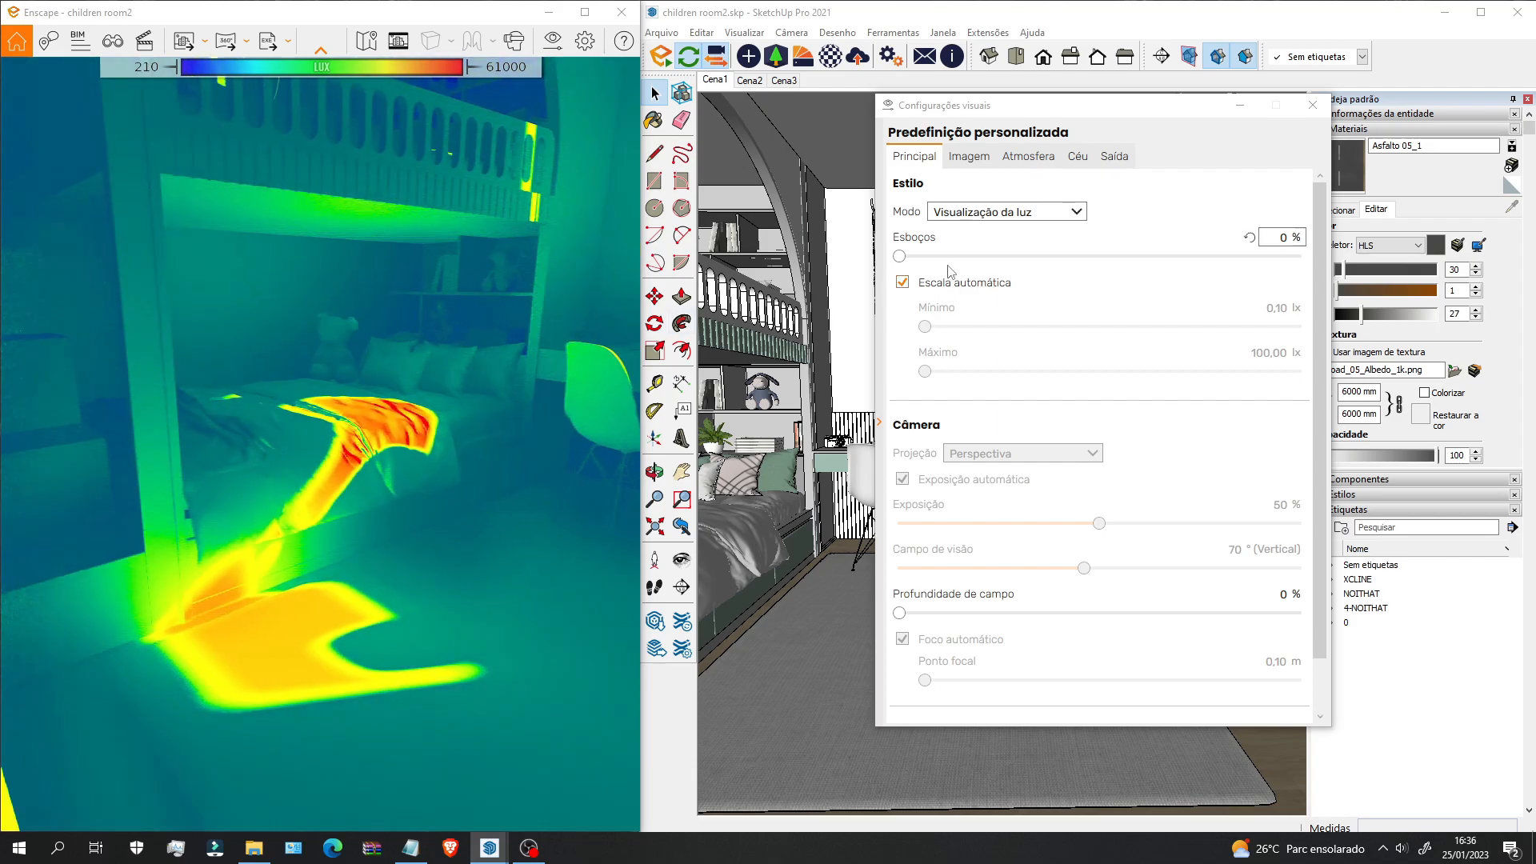
{"action": "left_click_drag", "start_coordinate": [587, 473], "coordinate": [321, 544]}
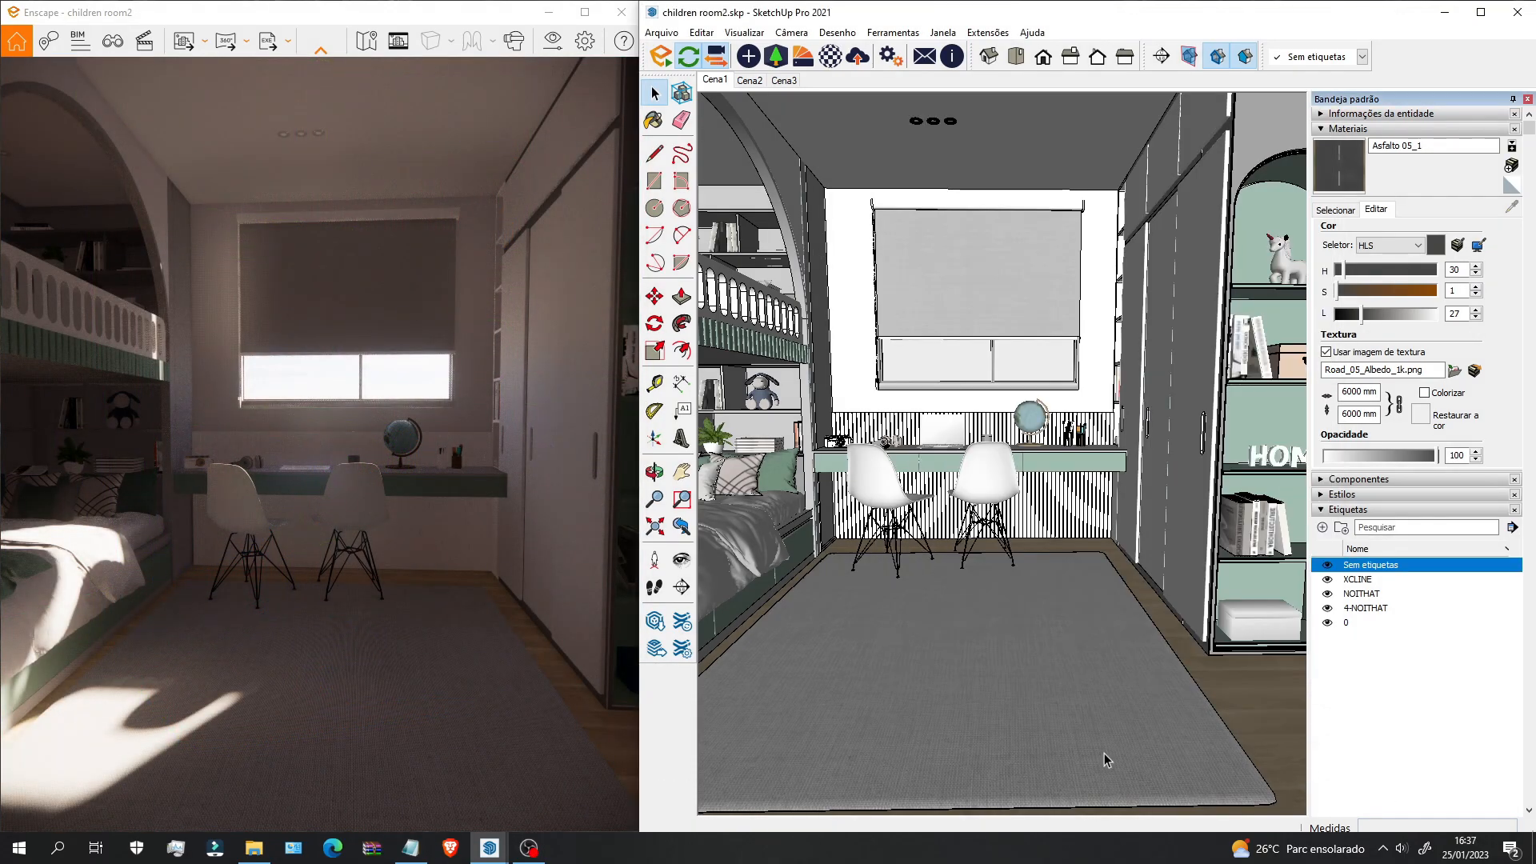
Step: Set the SketchUp camera field of view to 80°, then 90°, with Zoom
{"action": "key", "text": "z"}
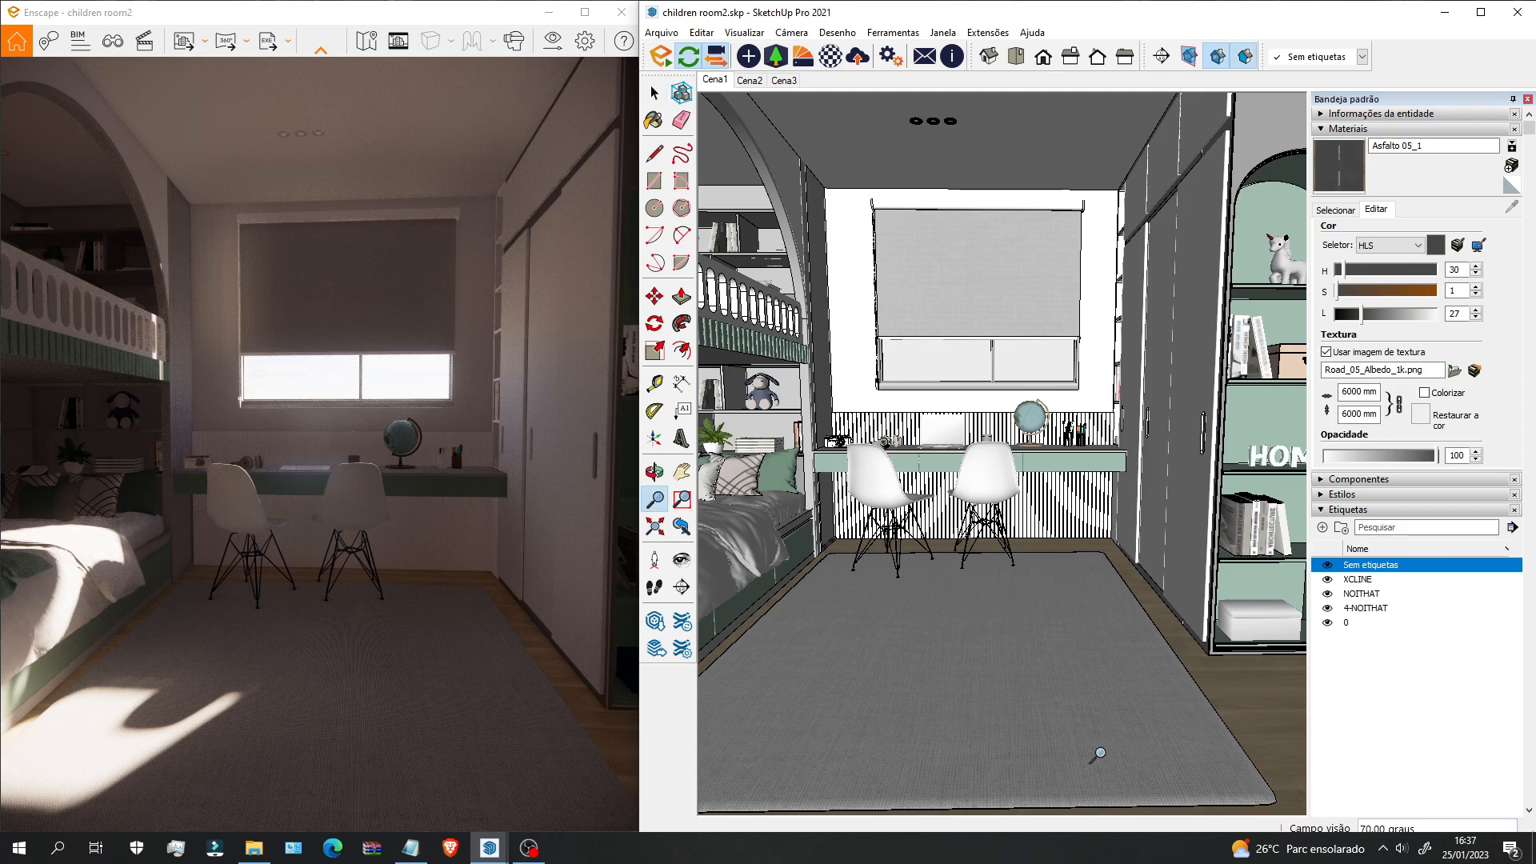
{"action": "type", "text": "80"}
{"action": "key", "text": "Return"}
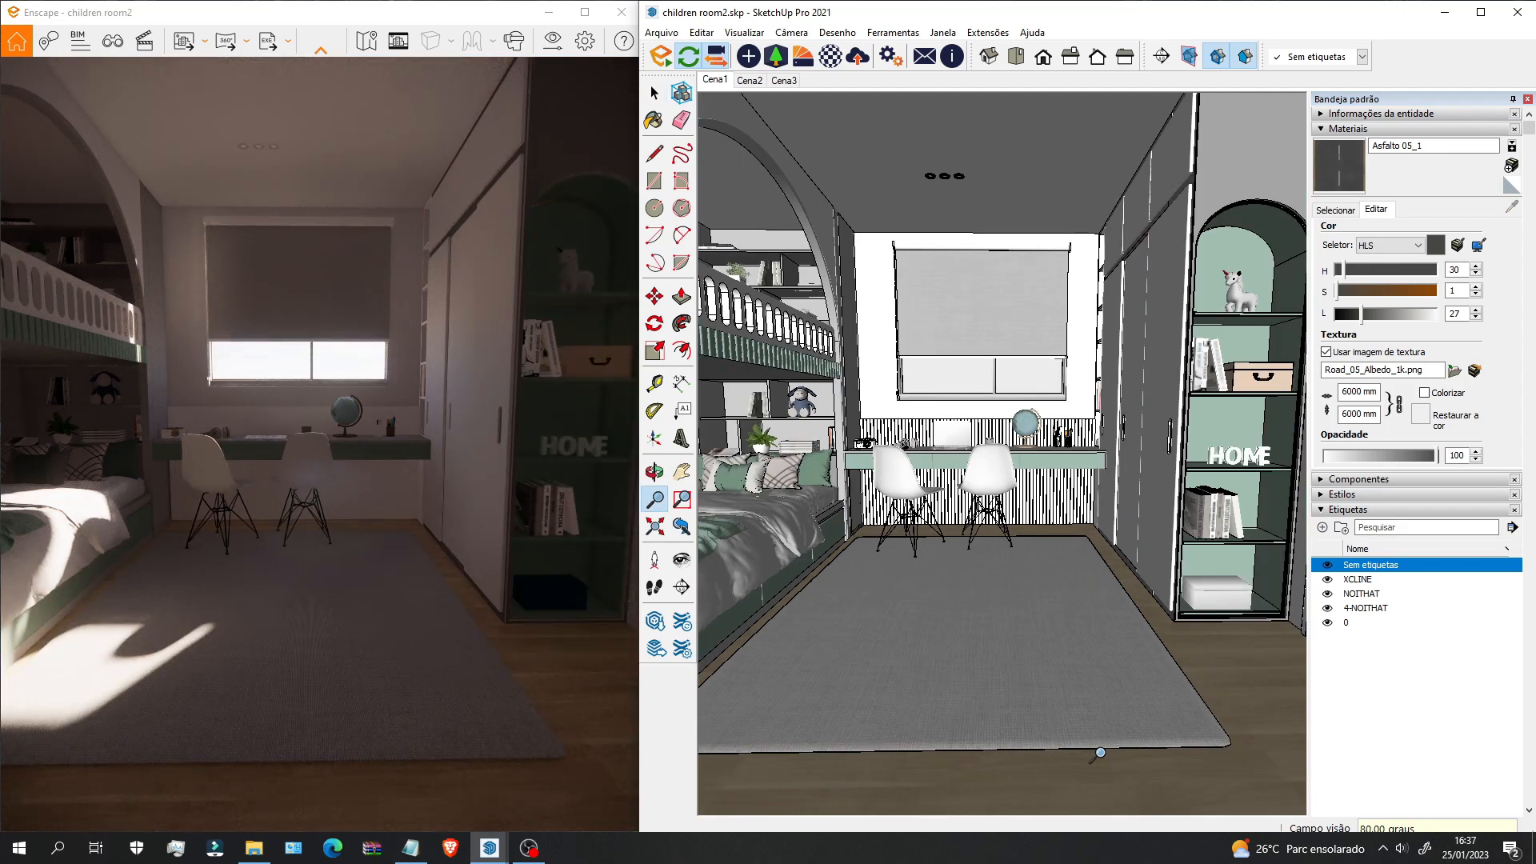
{"action": "type", "text": "90"}
{"action": "key", "text": "Return"}
{"action": "scroll", "coordinate": [964, 520], "scroll_direction": "up", "scroll_amount": 3}
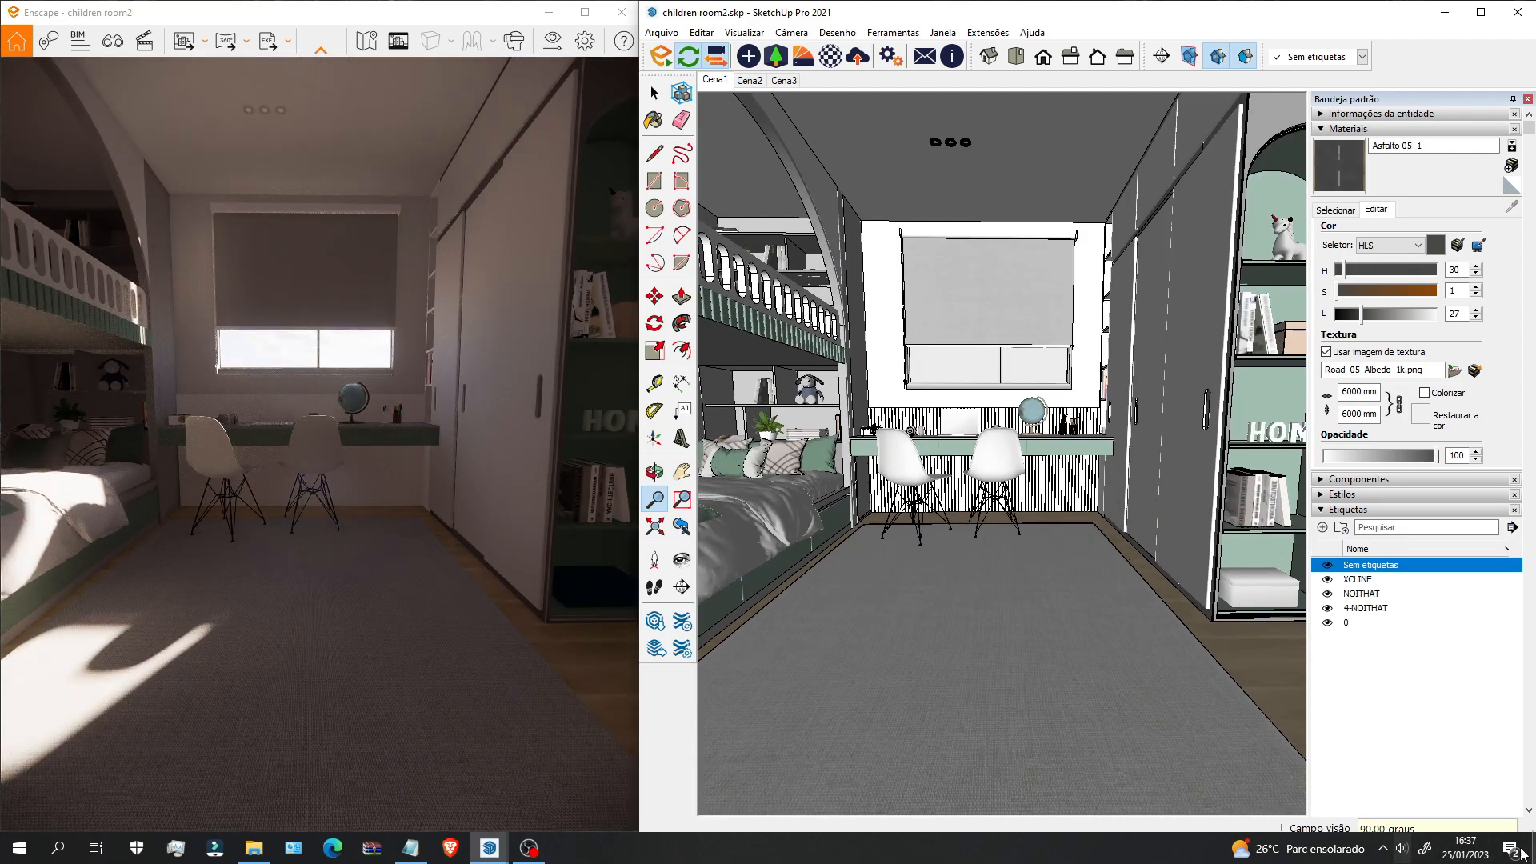
Step: Unlink Enscape's camera sync and narrow Campo de visão to 55°
{"action": "left_click", "coordinate": [554, 36]}
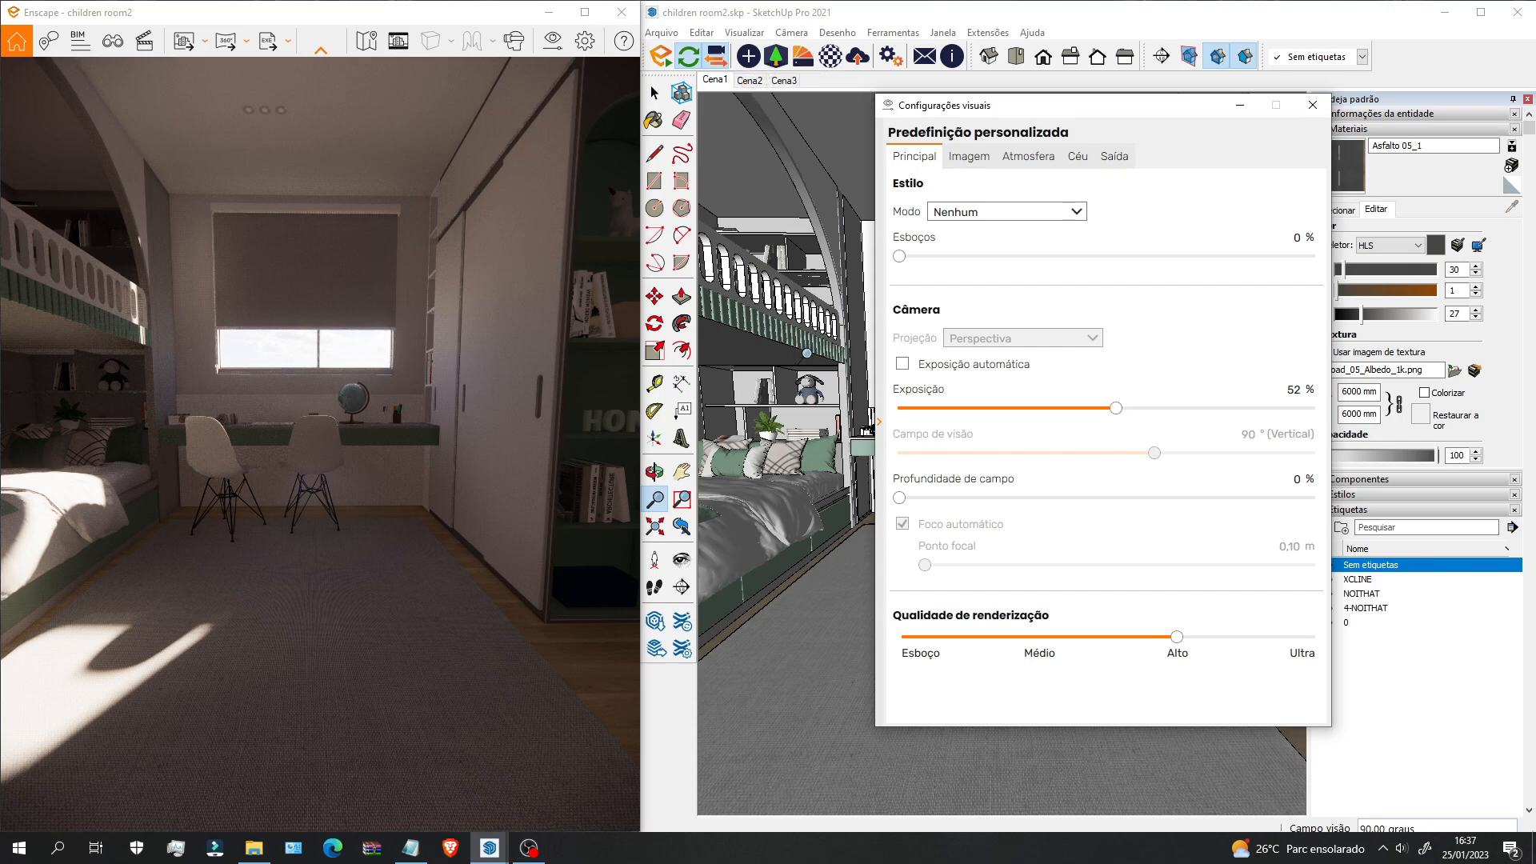
{"action": "left_click", "coordinate": [716, 56]}
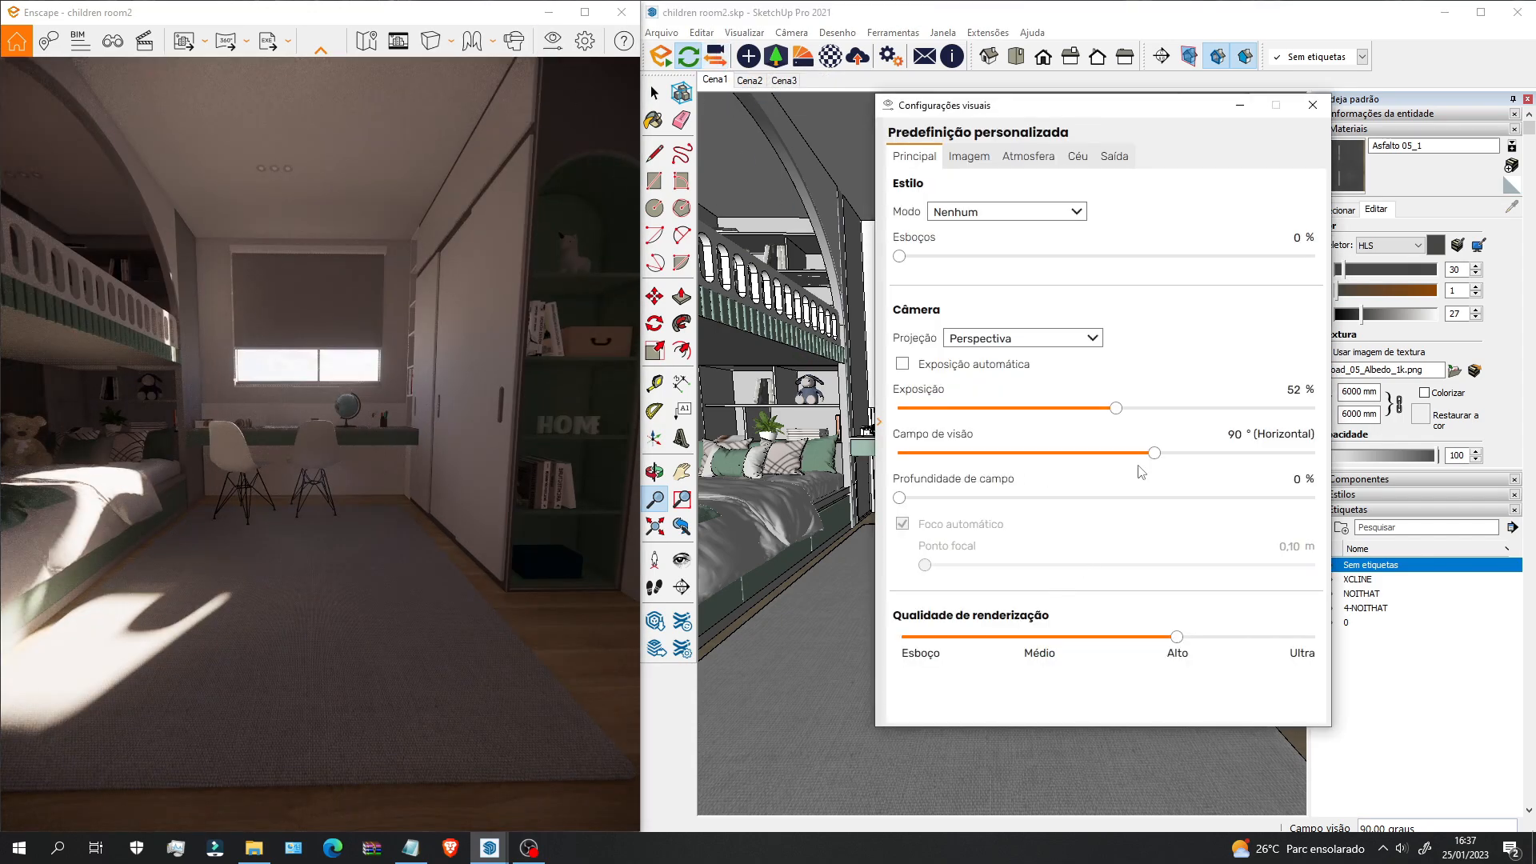
{"action": "left_click_drag", "start_coordinate": [1154, 460], "coordinate": [1043, 463]}
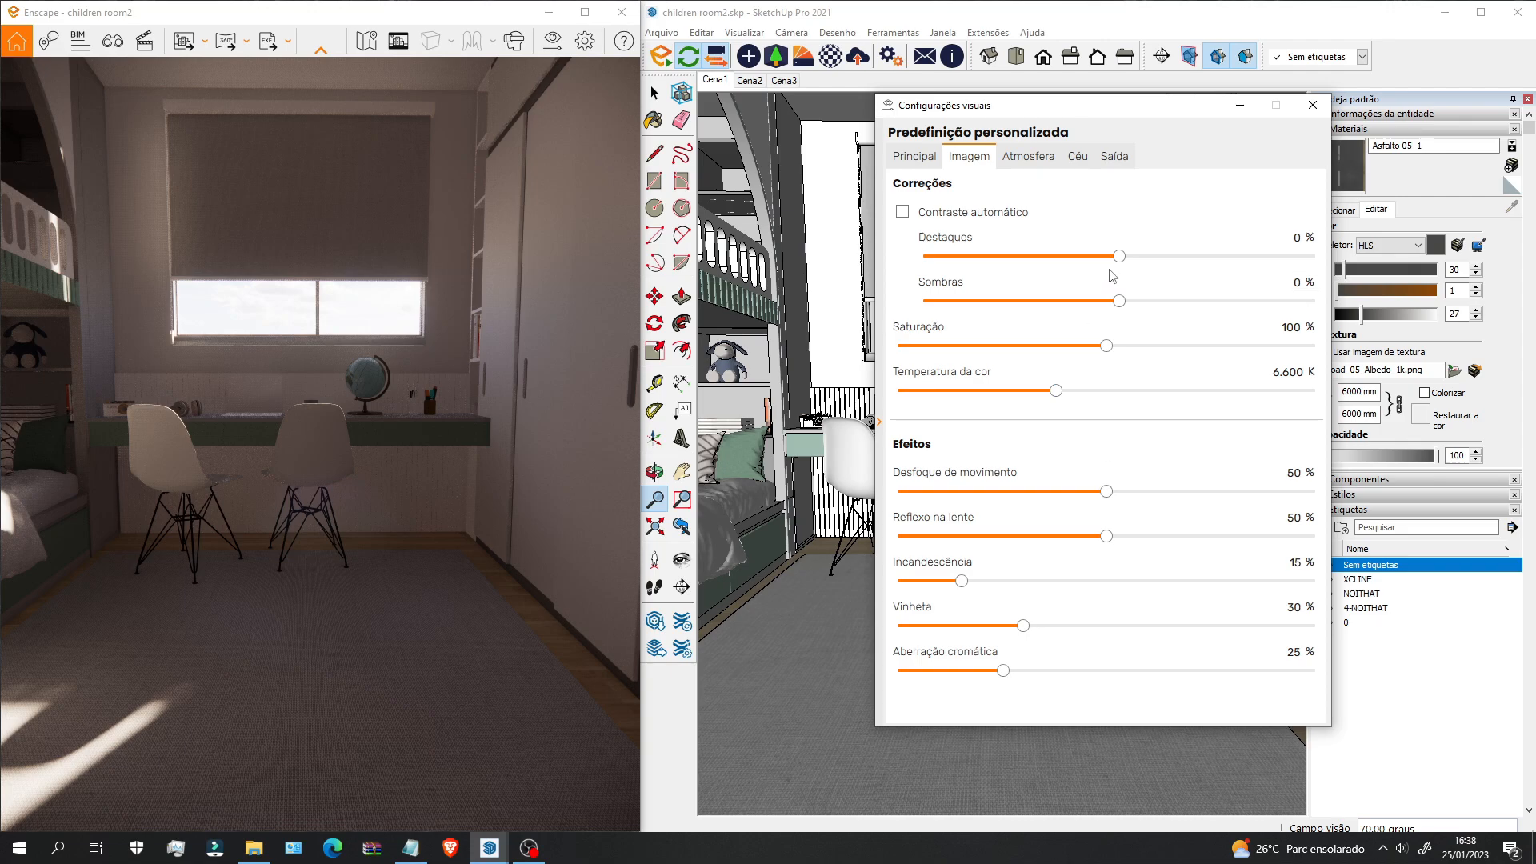
Step: Lower highlights to about -41%, darken the shadows and test a lower saturation
{"action": "left_click_drag", "start_coordinate": [1118, 256], "coordinate": [1043, 271]}
{"action": "left_click_drag", "start_coordinate": [1039, 266], "coordinate": [1036, 266]}
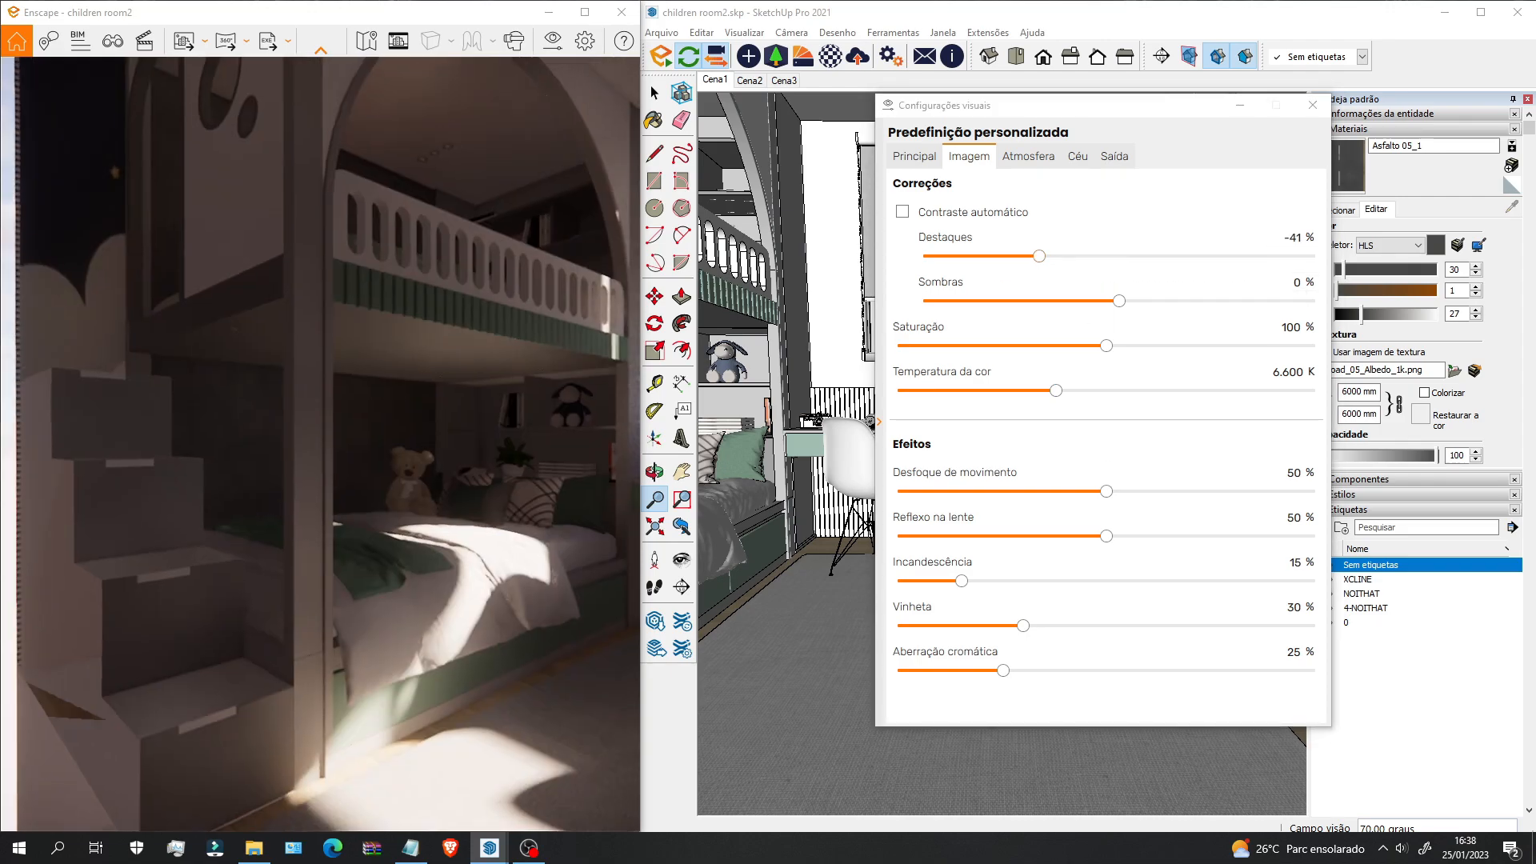
{"action": "left_click_drag", "start_coordinate": [416, 500], "coordinate": [492, 501]}
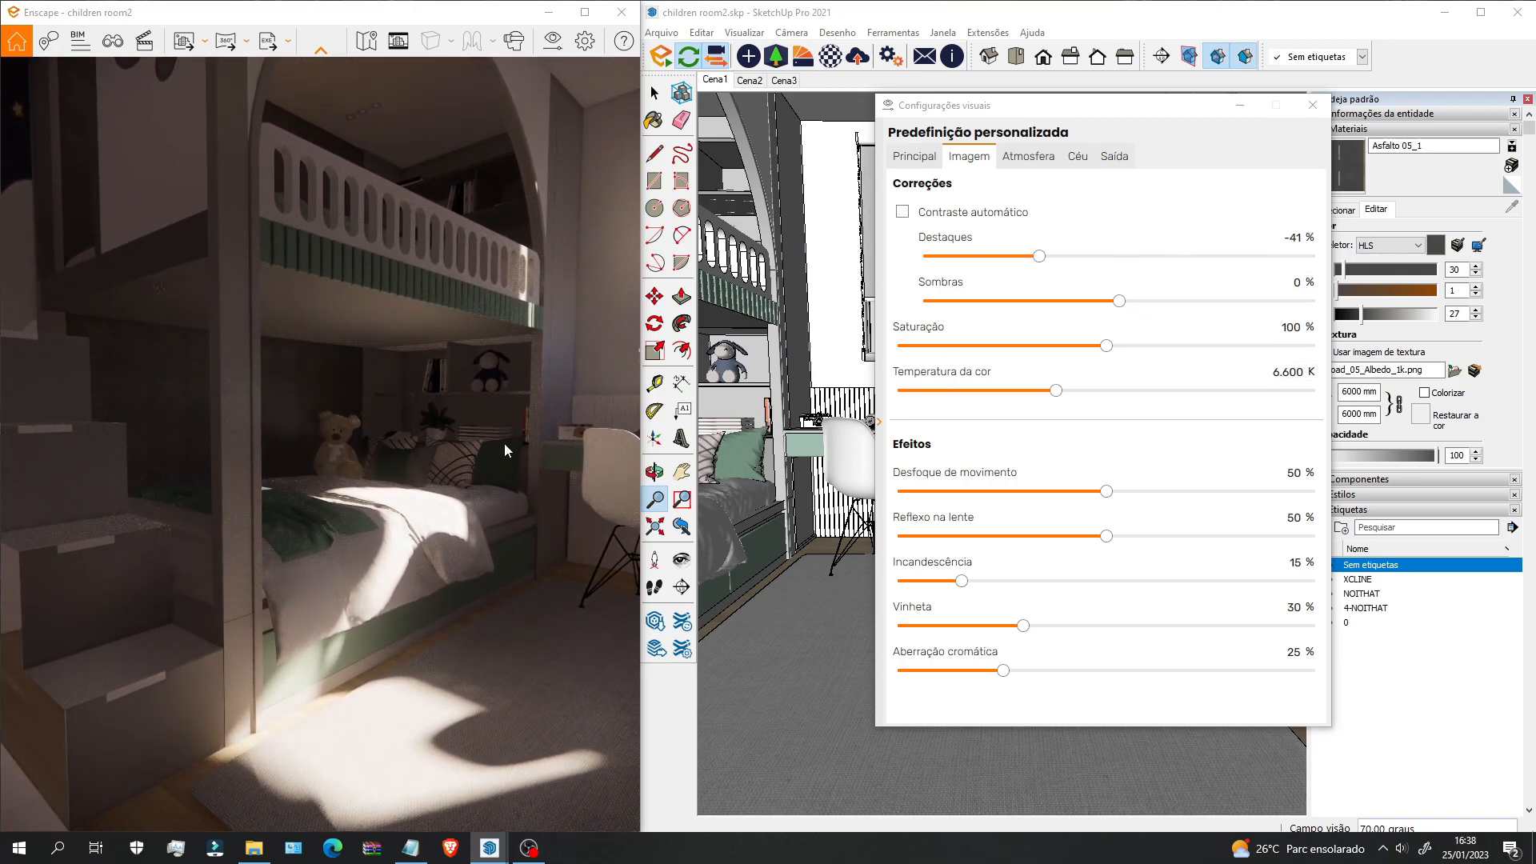
{"action": "left_click_drag", "start_coordinate": [306, 432], "coordinate": [343, 433]}
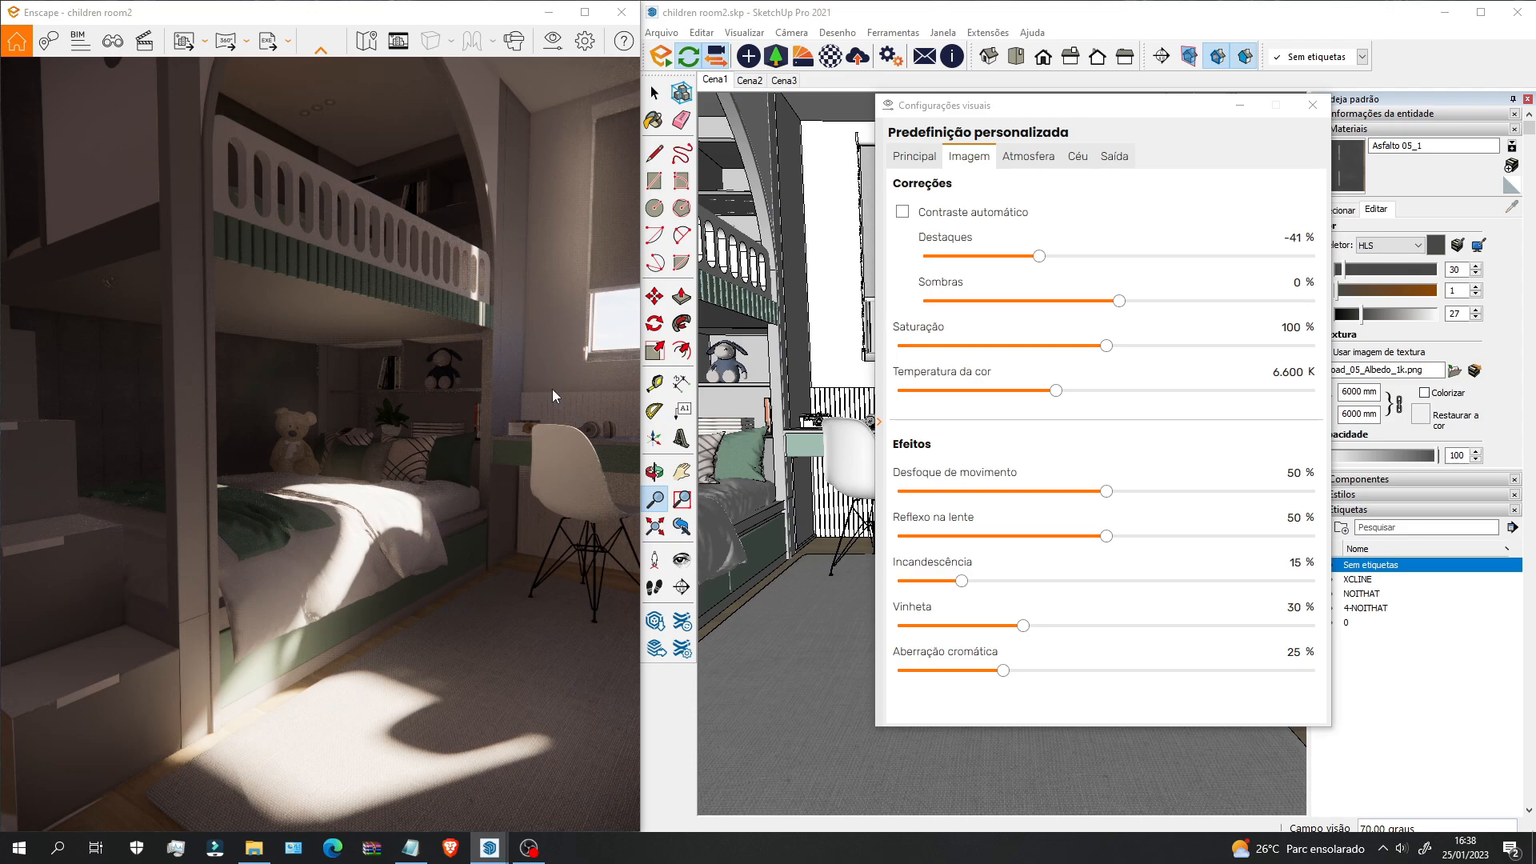
{"action": "left_click_drag", "start_coordinate": [1121, 299], "coordinate": [1044, 310]}
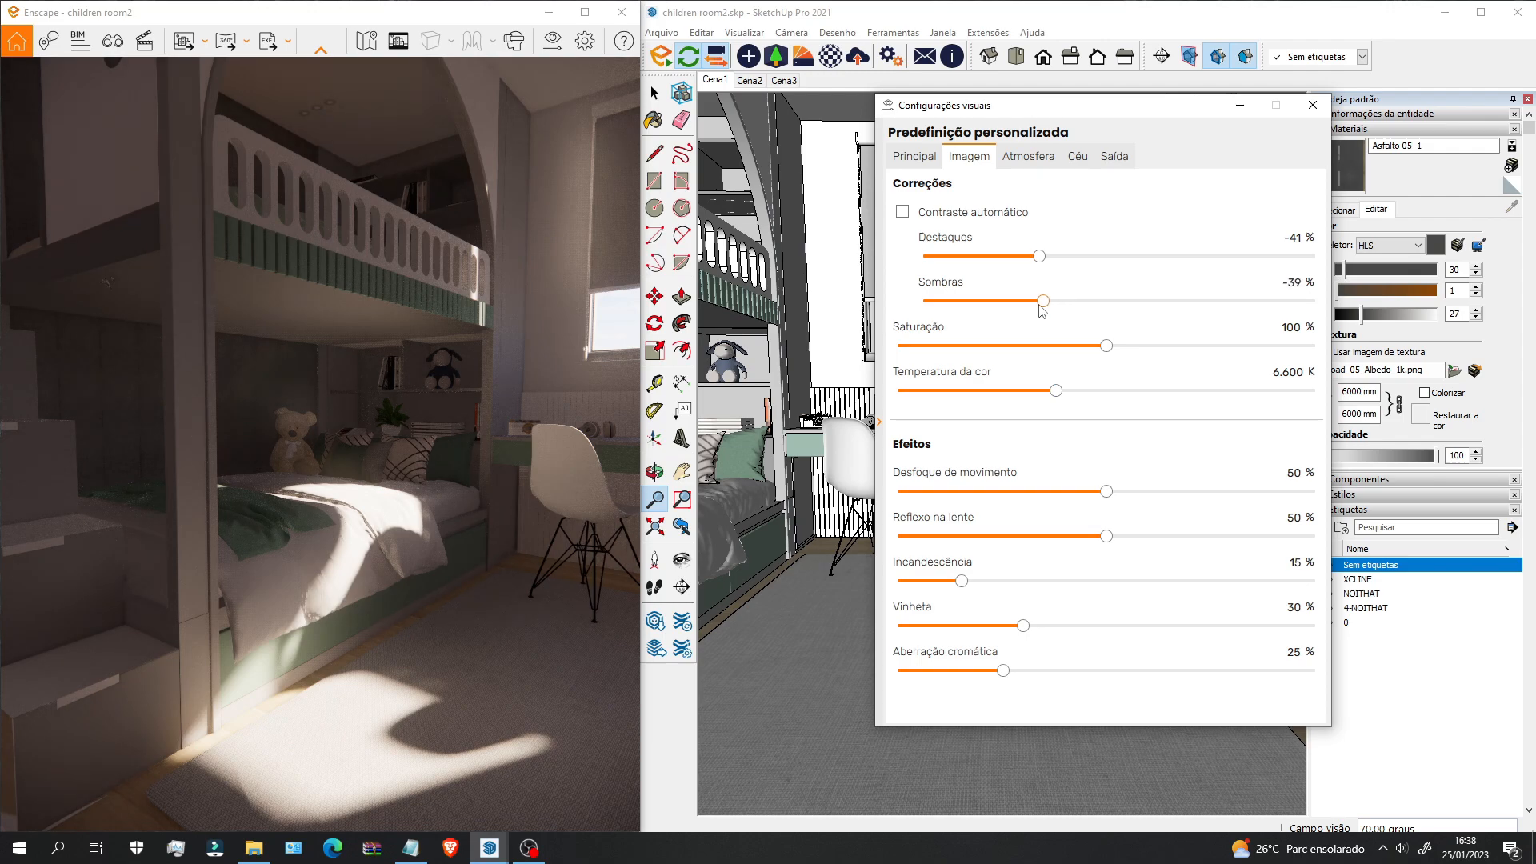
{"action": "left_click_drag", "start_coordinate": [204, 449], "coordinate": [289, 427]}
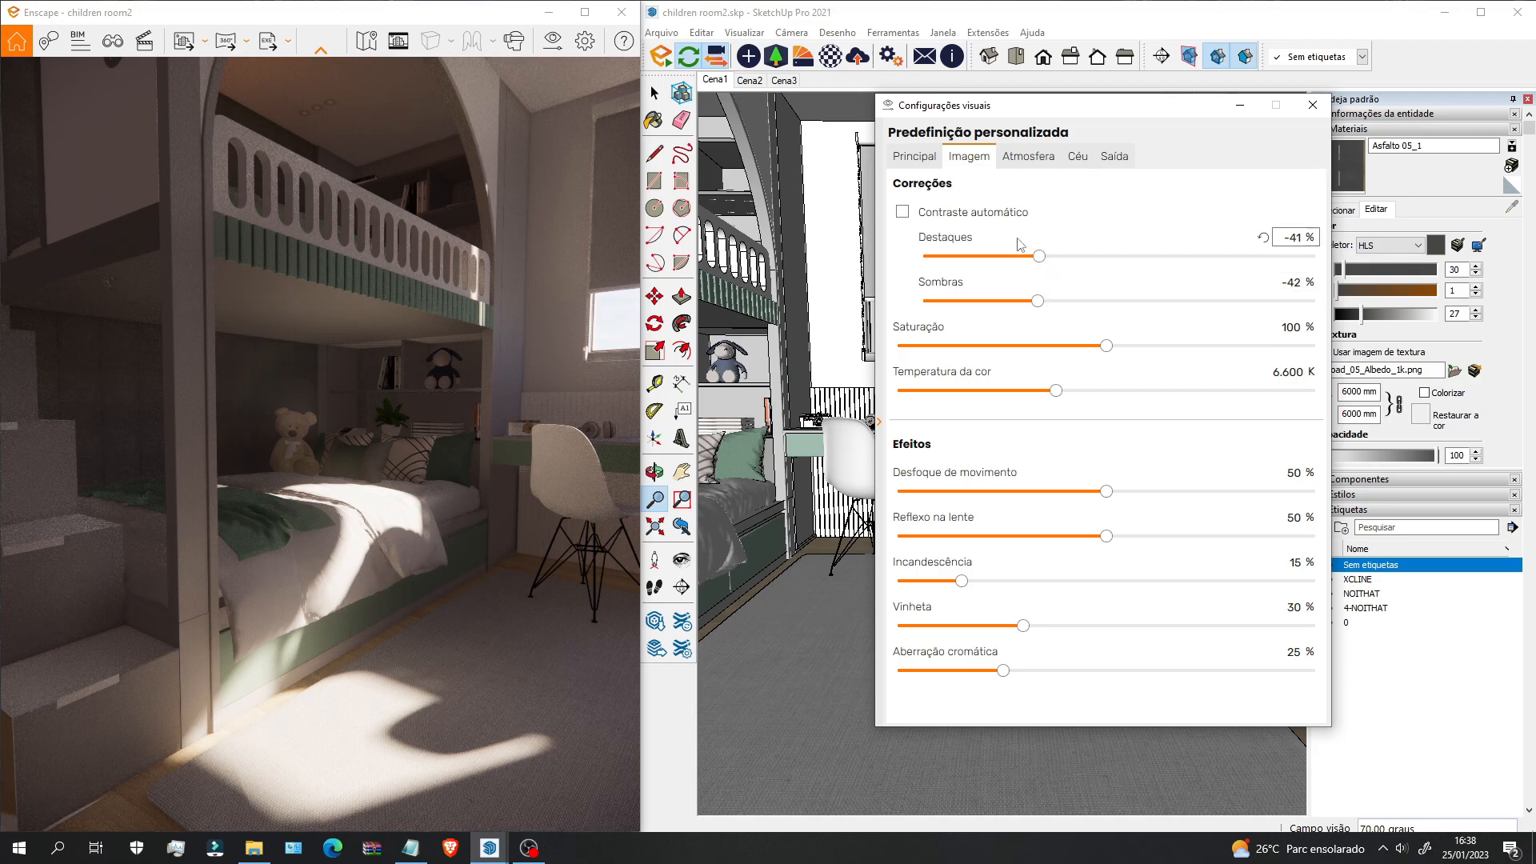
{"action": "left_click_drag", "start_coordinate": [1039, 256], "coordinate": [1117, 257]}
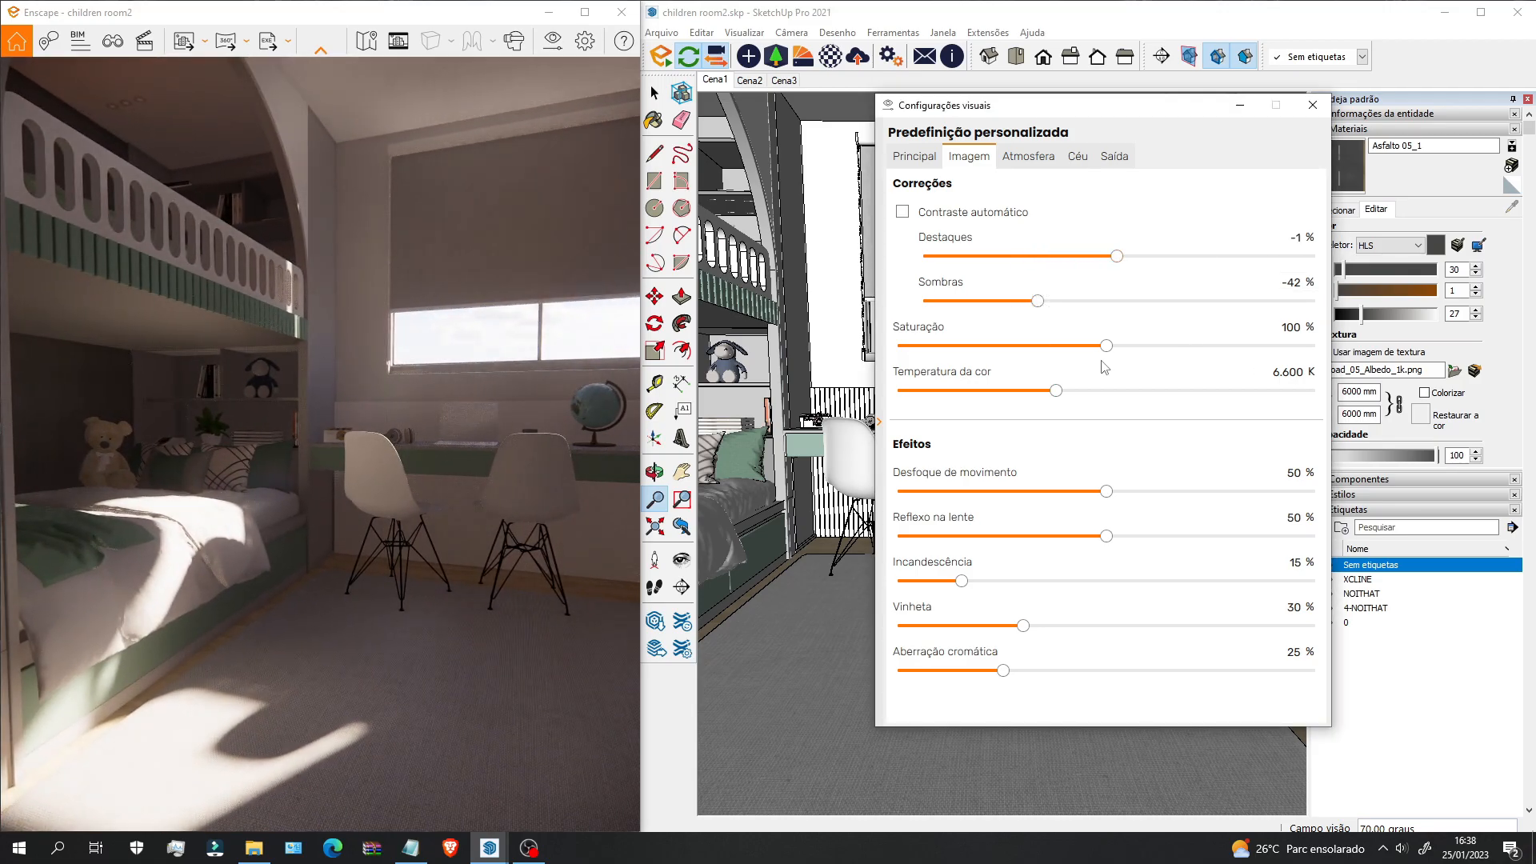
{"action": "mouse_move", "coordinate": [1106, 348]}
{"action": "left_mouse_down"}
{"action": "mouse_move", "coordinate": [1195, 350]}
{"action": "mouse_move", "coordinate": [948, 357]}
{"action": "mouse_move", "coordinate": [1109, 362]}
{"action": "left_mouse_up"}
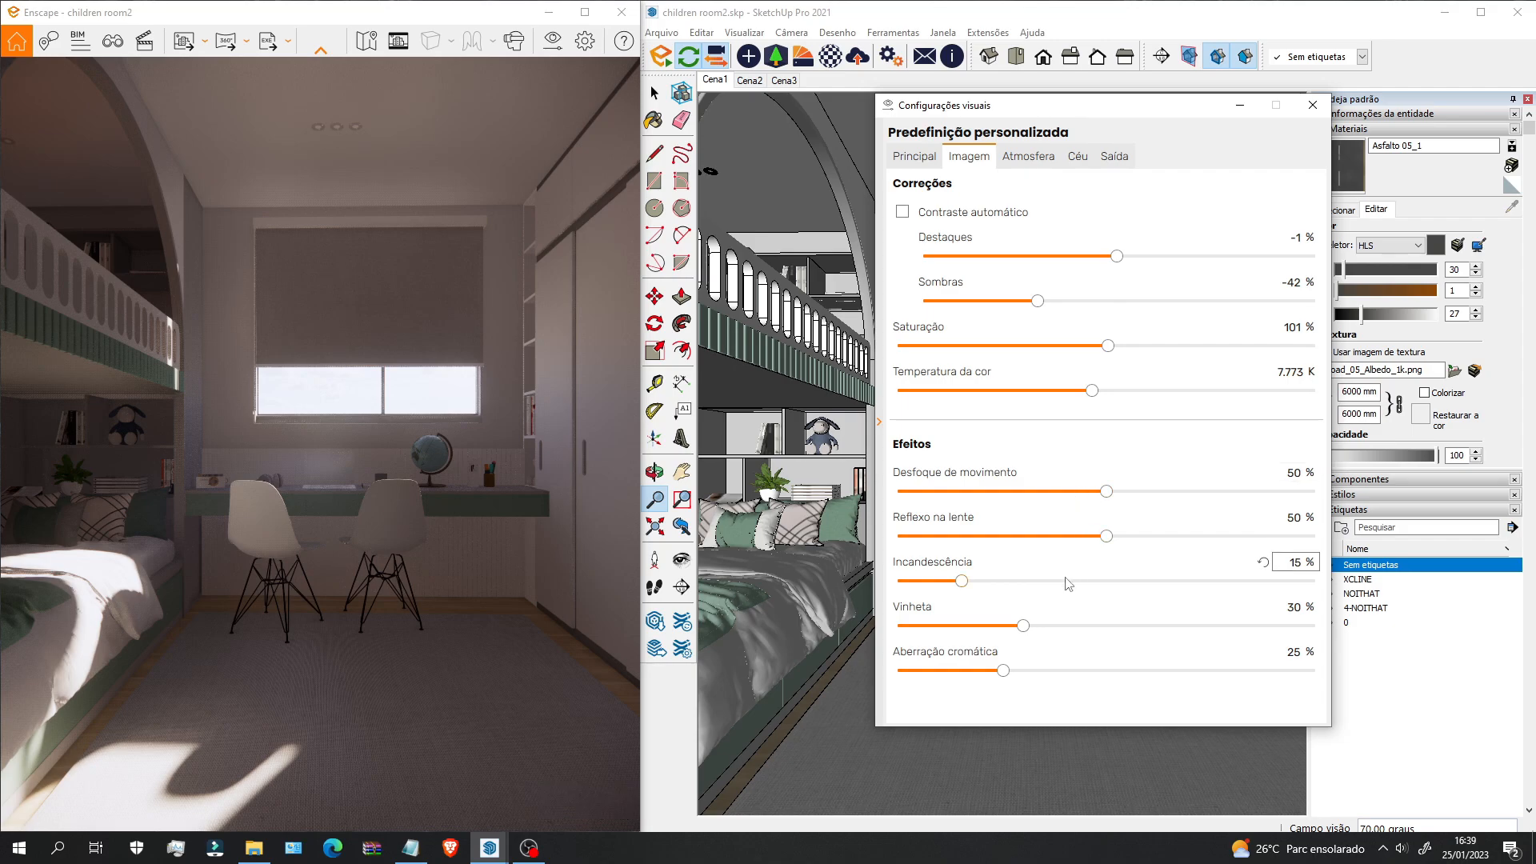
Step: Remove the vignette, adjust chromatic aberration and set glow to 2%
{"action": "left_click_drag", "start_coordinate": [1023, 626], "coordinate": [1225, 625]}
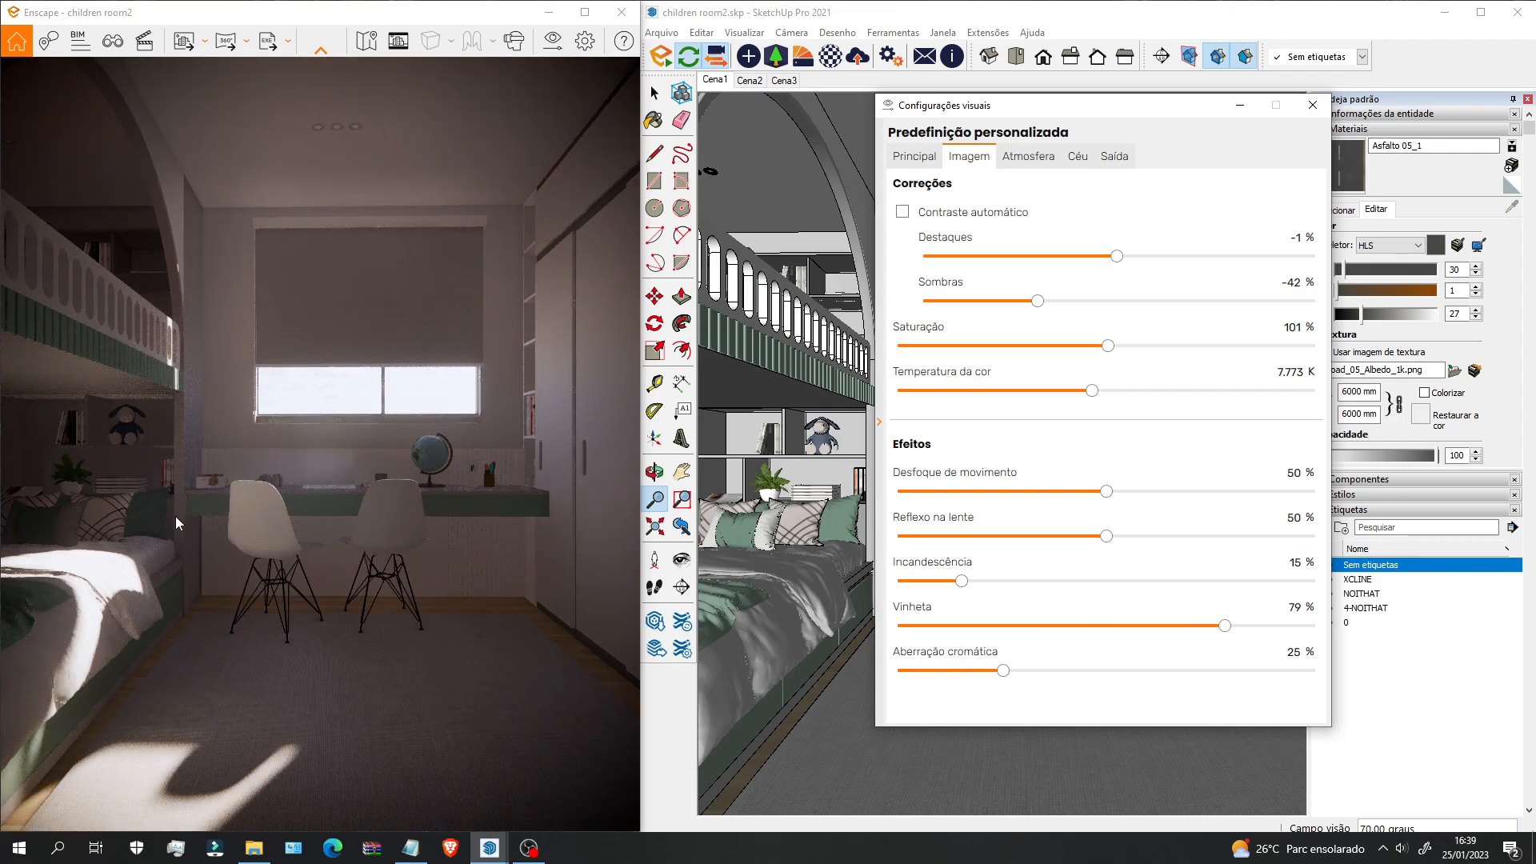
{"action": "left_click_drag", "start_coordinate": [1229, 627], "coordinate": [1021, 600]}
{"action": "left_click_drag", "start_coordinate": [1236, 628], "coordinate": [899, 627]}
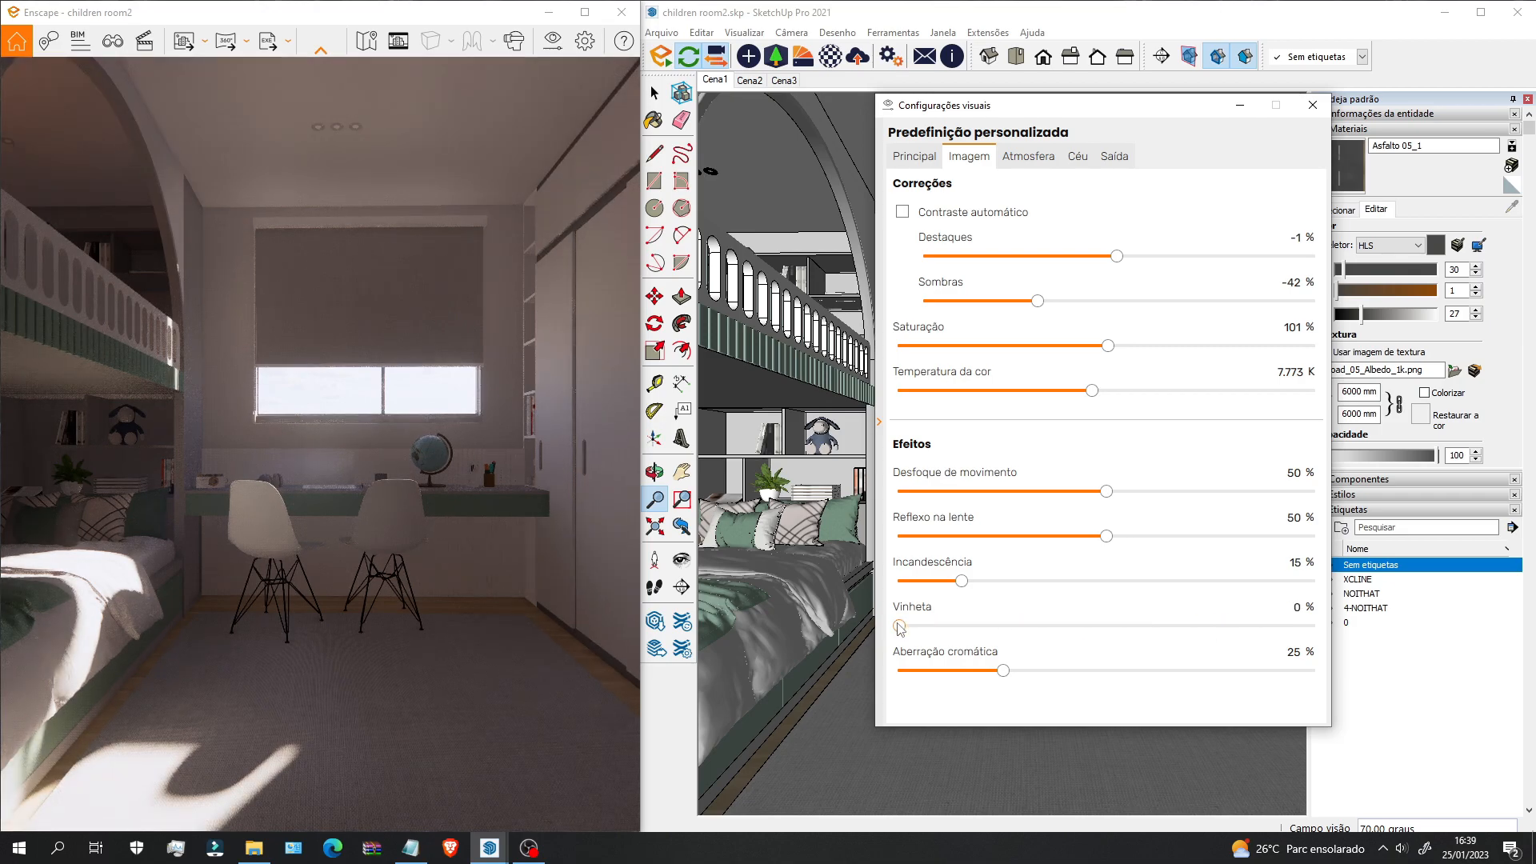
{"action": "left_click_drag", "start_coordinate": [1004, 671], "coordinate": [917, 667]}
{"action": "left_click", "coordinate": [907, 581]}
Step: Try lens flare at 68%, then reduce it almost to zero
{"action": "left_click_drag", "start_coordinate": [1107, 535], "coordinate": [1182, 536]}
{"action": "key", "text": "w"}
{"action": "left_click_drag", "start_coordinate": [352, 512], "coordinate": [312, 507]}
{"action": "middle_click_drag", "start_coordinate": [90, 596], "coordinate": [90, 585]}
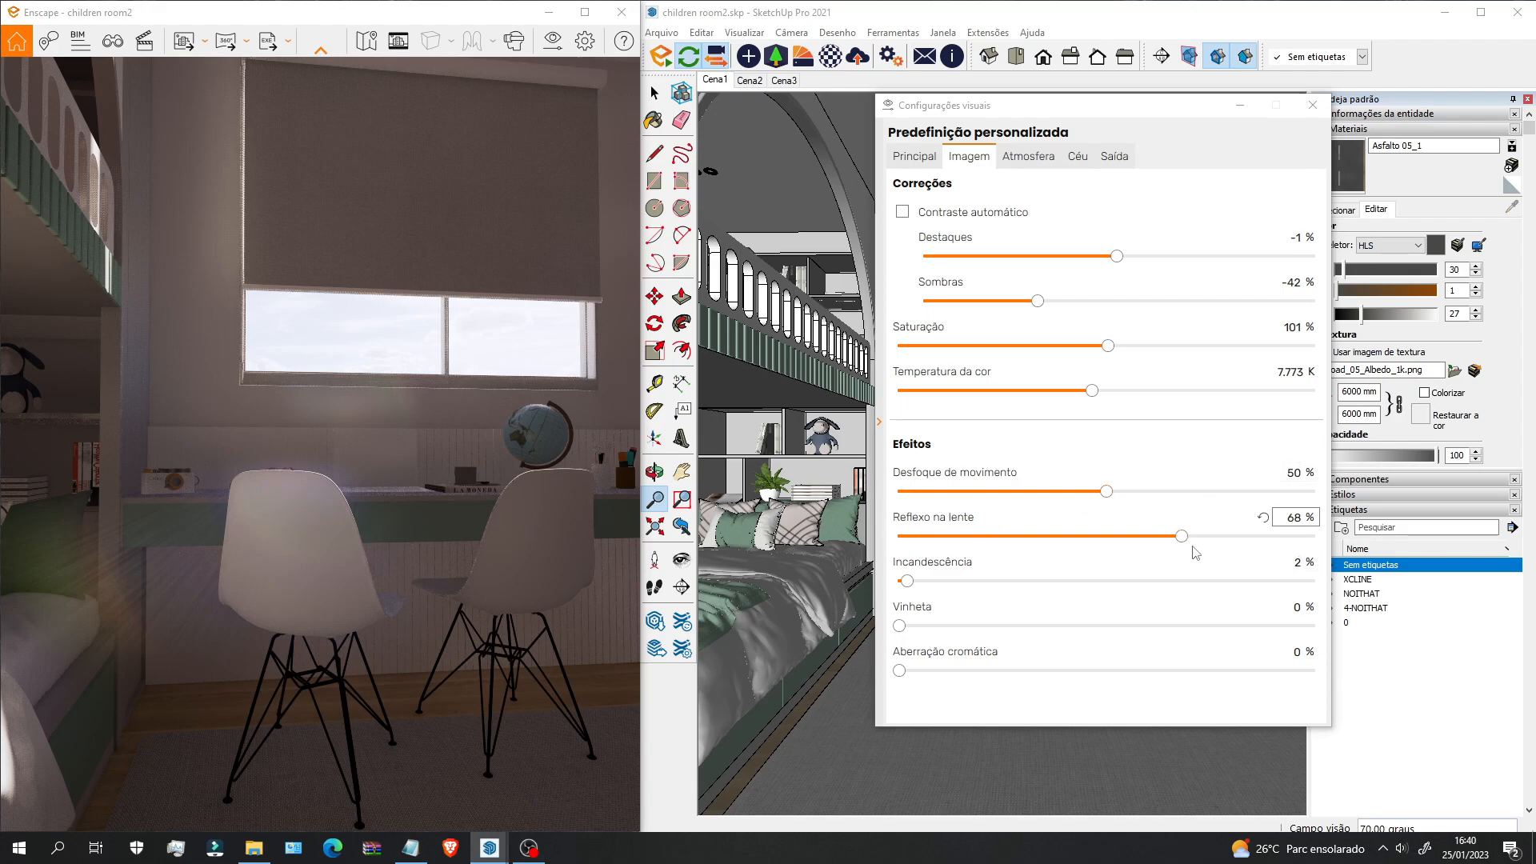
{"action": "left_click_drag", "start_coordinate": [1182, 537], "coordinate": [908, 542]}
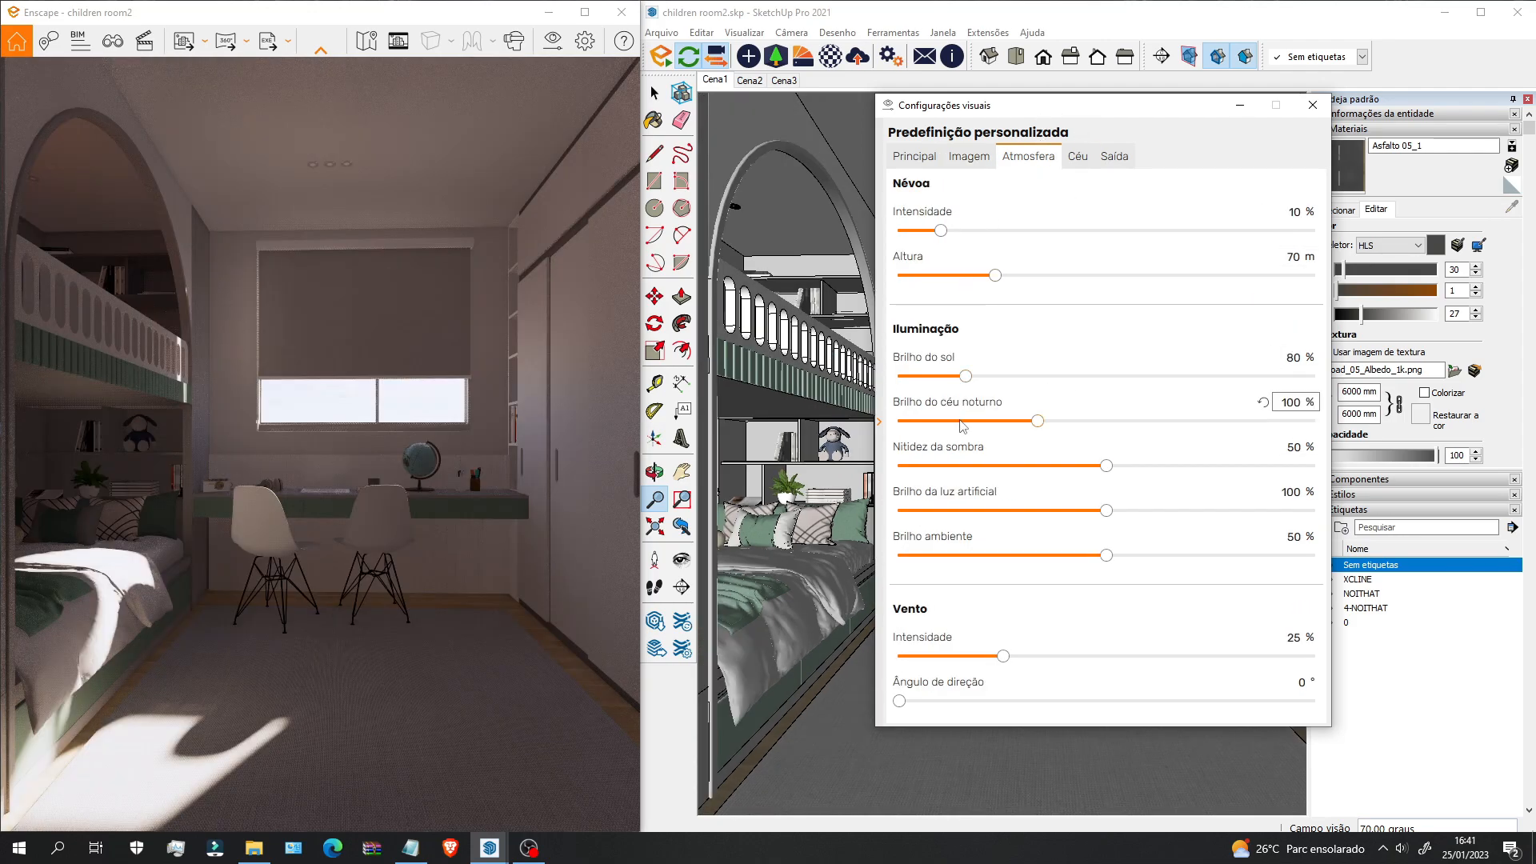
Step: Dim the sunlight to 45% and widen the Enscape render window
{"action": "left_click_drag", "start_coordinate": [970, 386], "coordinate": [902, 377]}
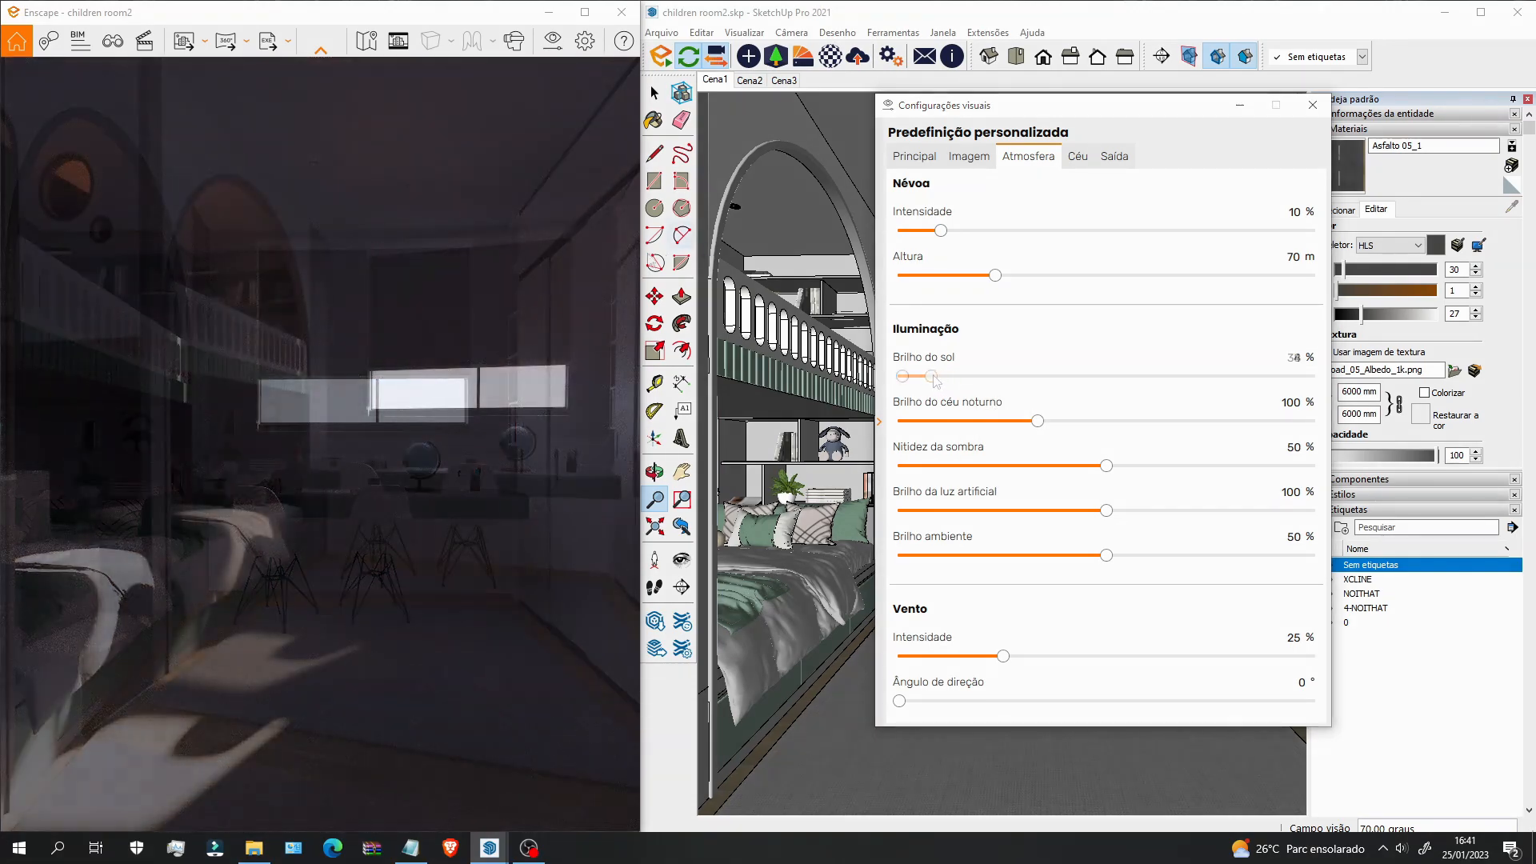
{"action": "left_click_drag", "start_coordinate": [640, 274], "coordinate": [672, 274]}
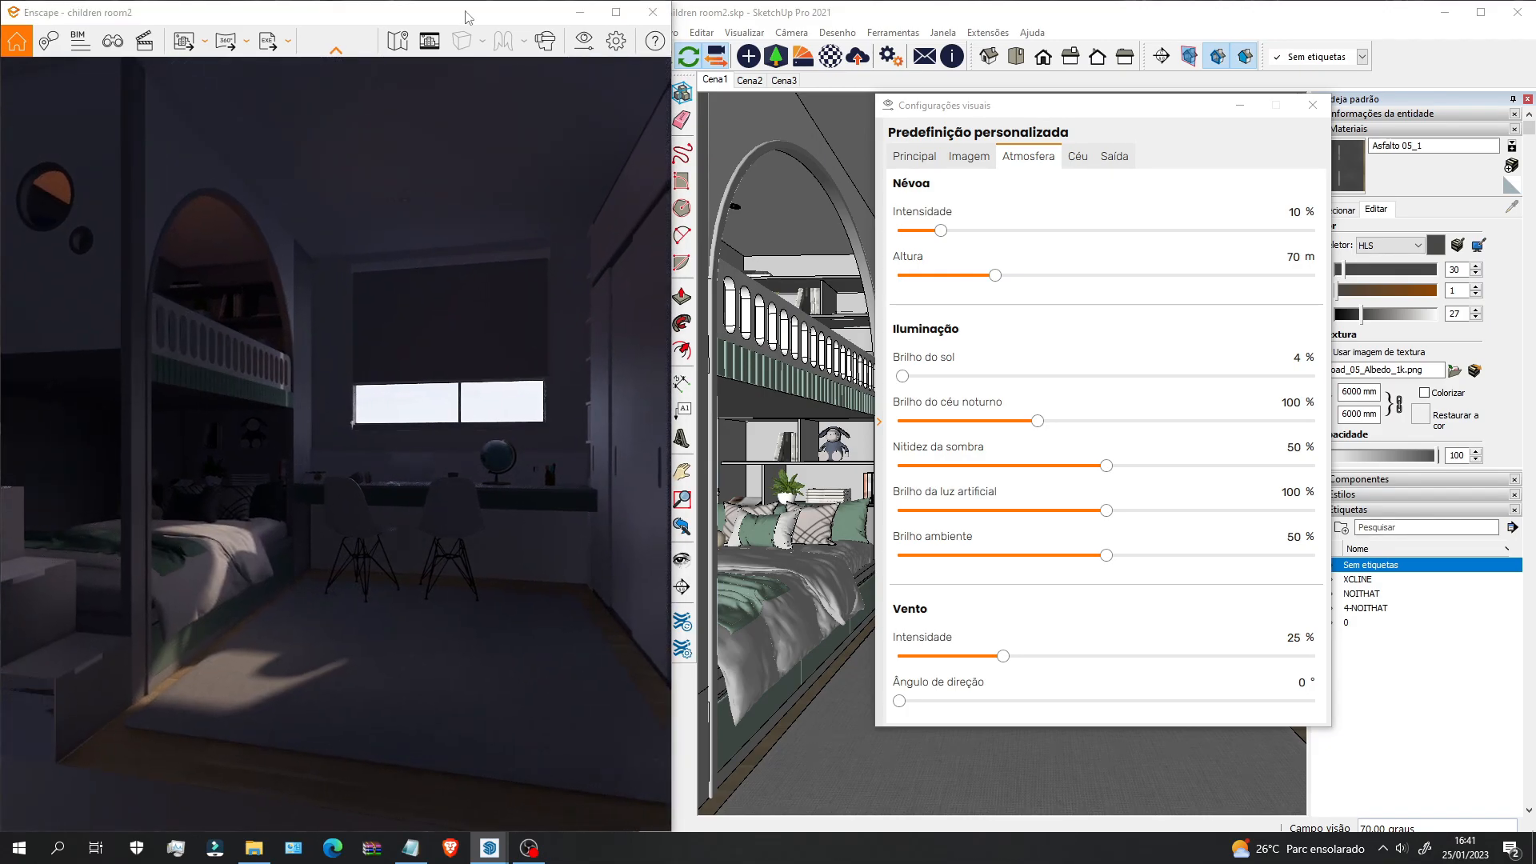
{"action": "left_click", "coordinate": [712, 81]}
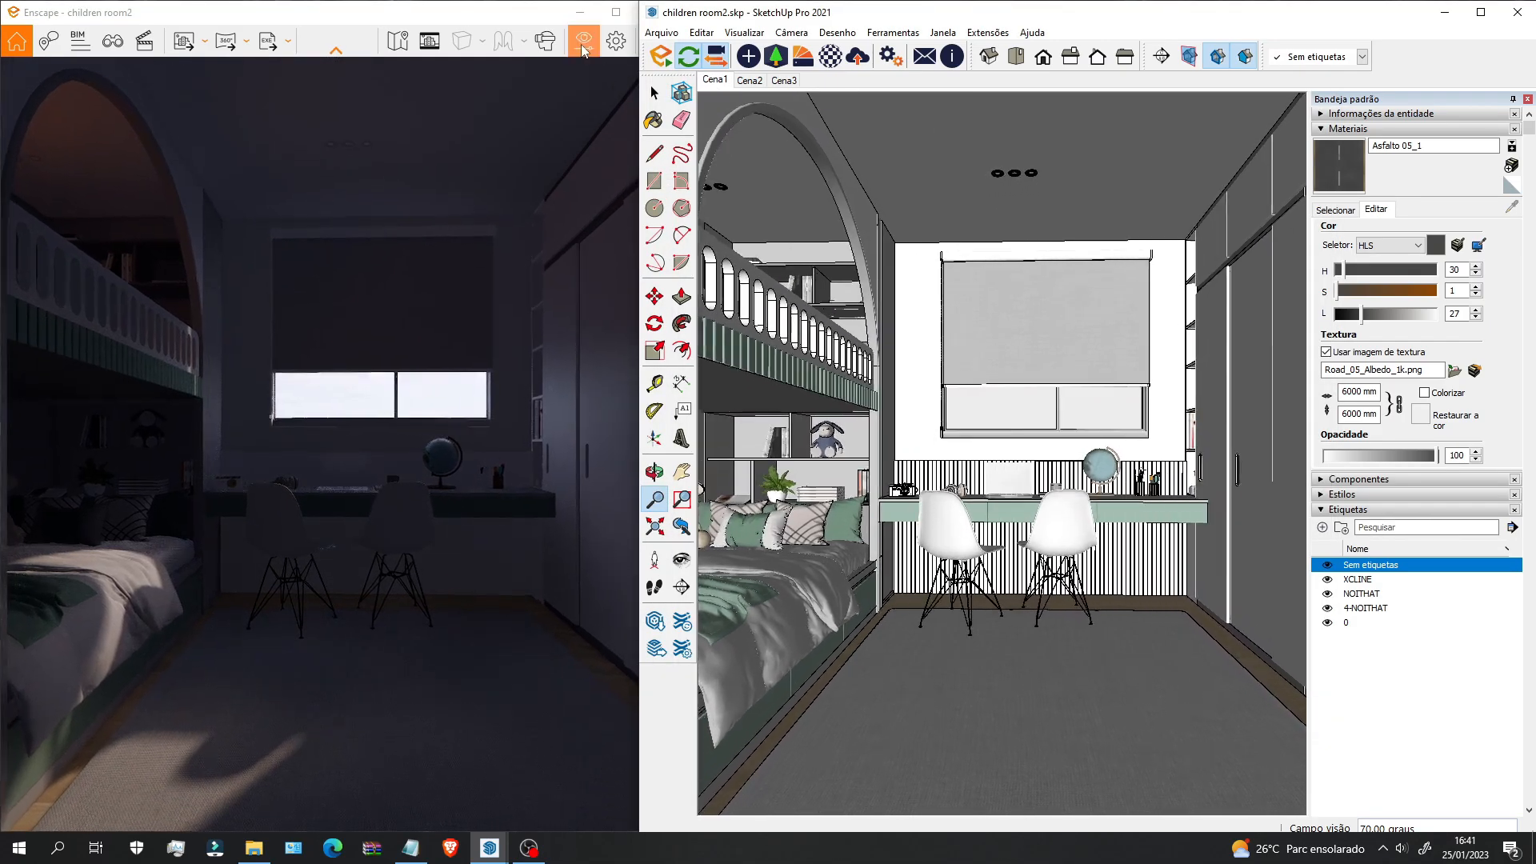
{"action": "left_click", "coordinate": [577, 42]}
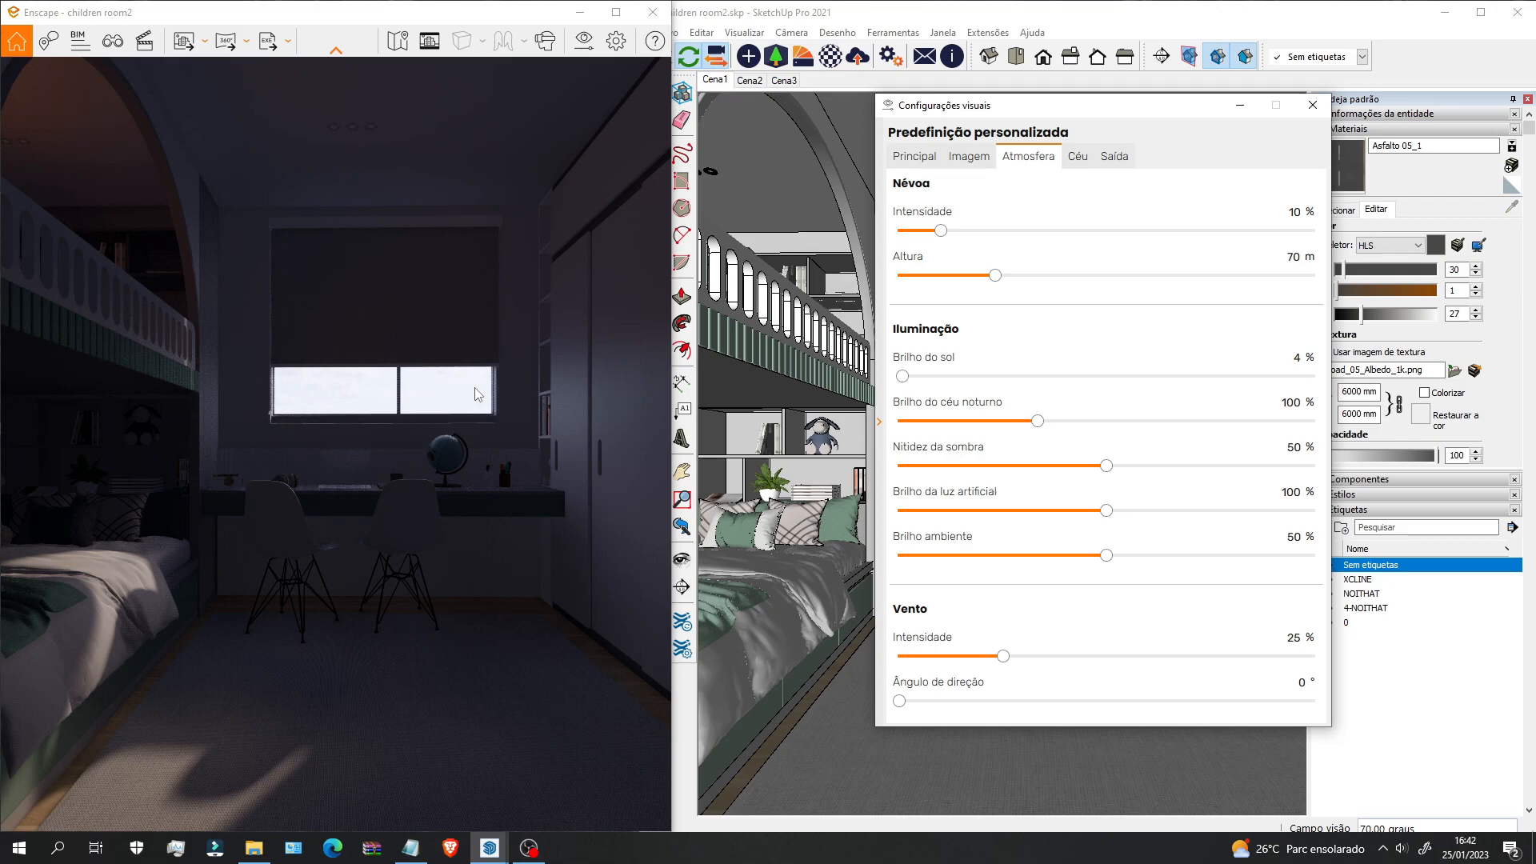
Step: Raise the exposure slightly to 54% on the Principal tab, then reopen Visual Settings
{"action": "left_click", "coordinate": [916, 157]}
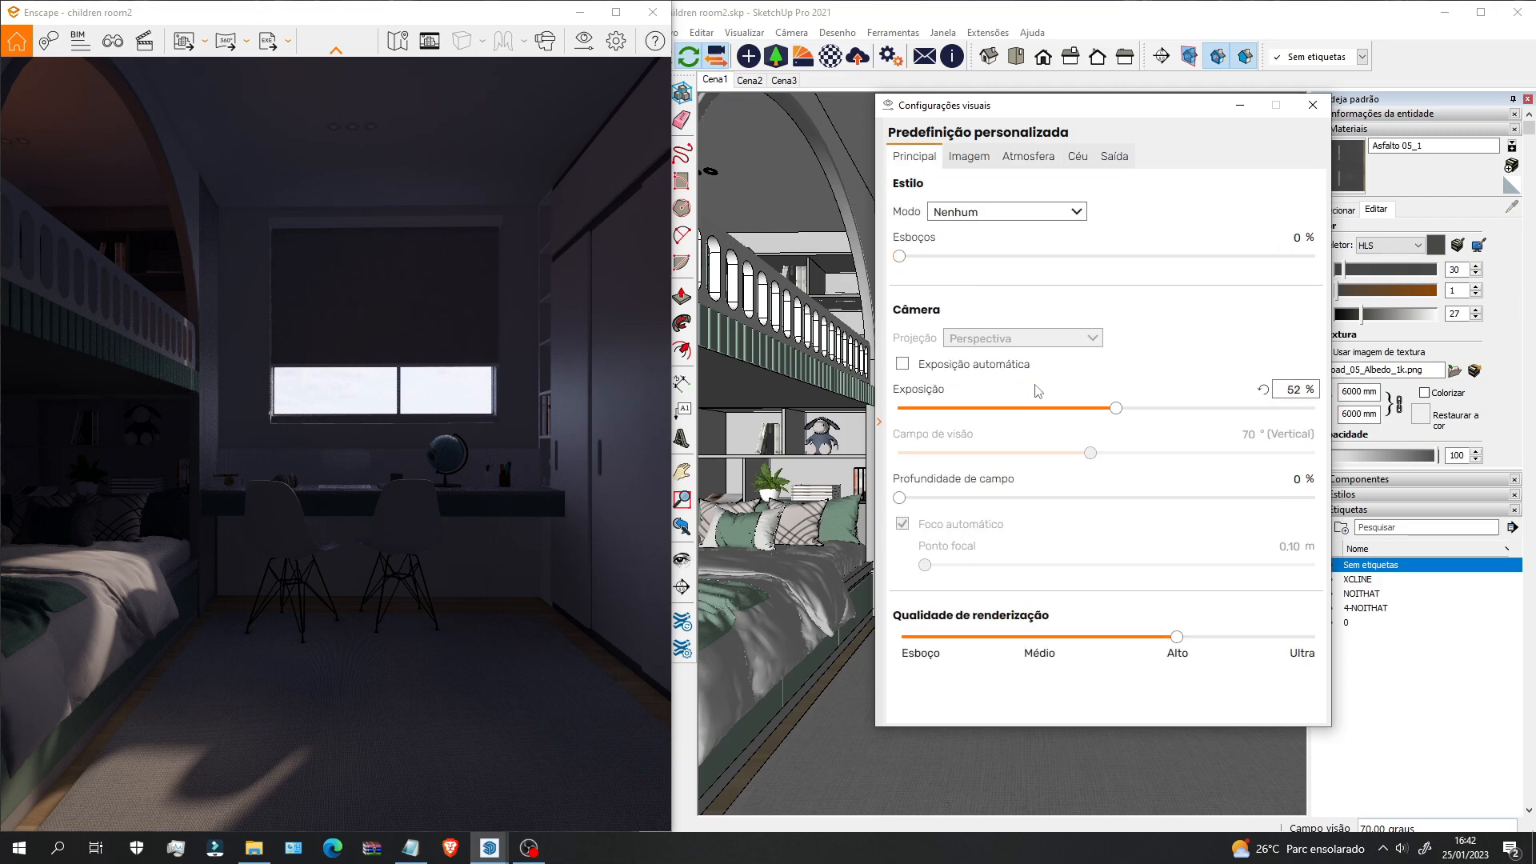
{"action": "left_click_drag", "start_coordinate": [1120, 410], "coordinate": [1128, 411]}
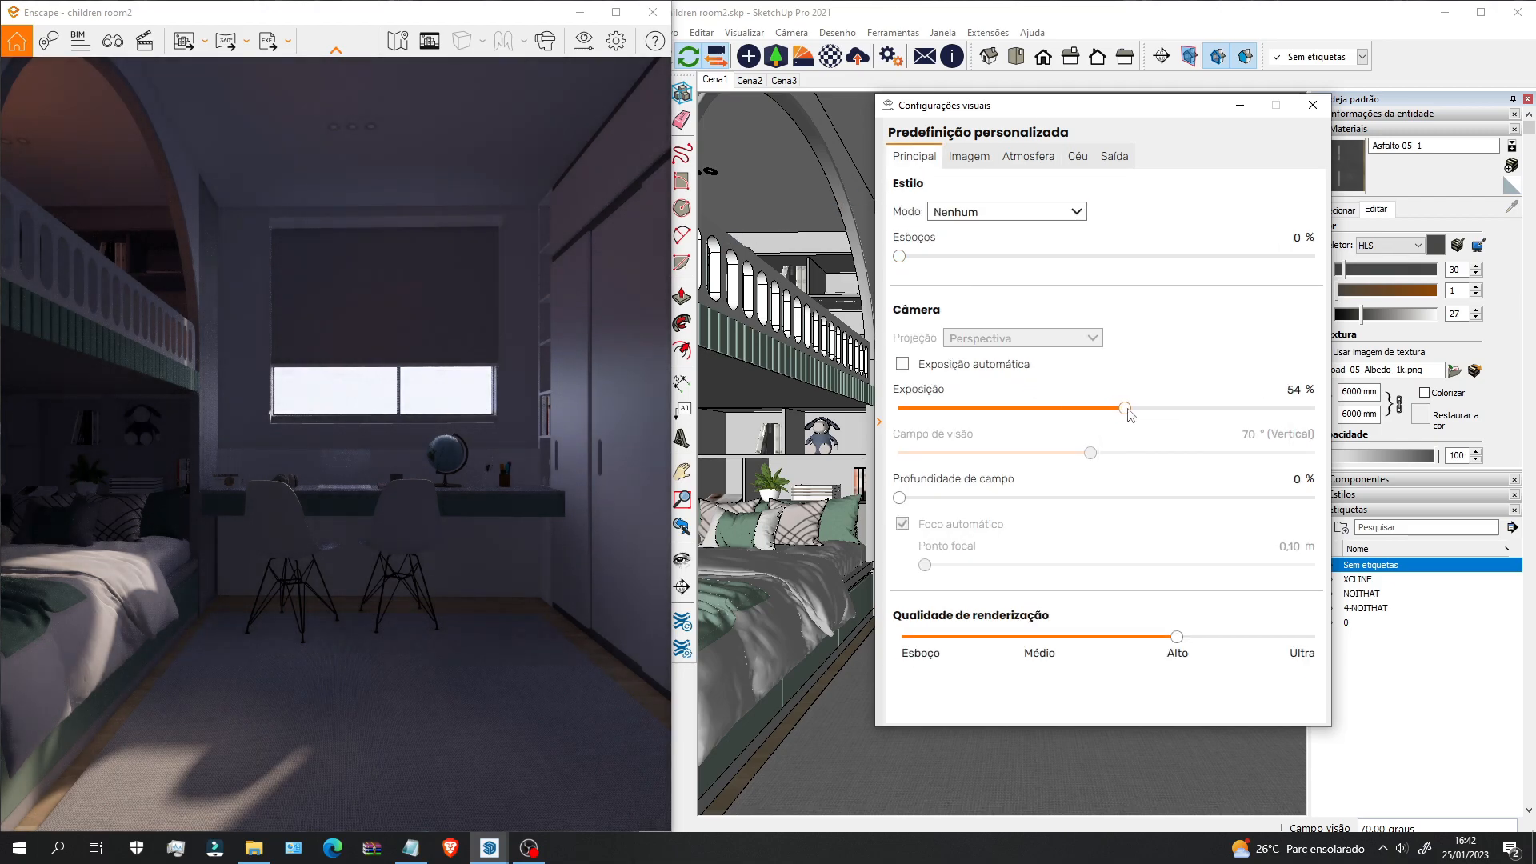
{"action": "left_click", "coordinate": [1015, 158]}
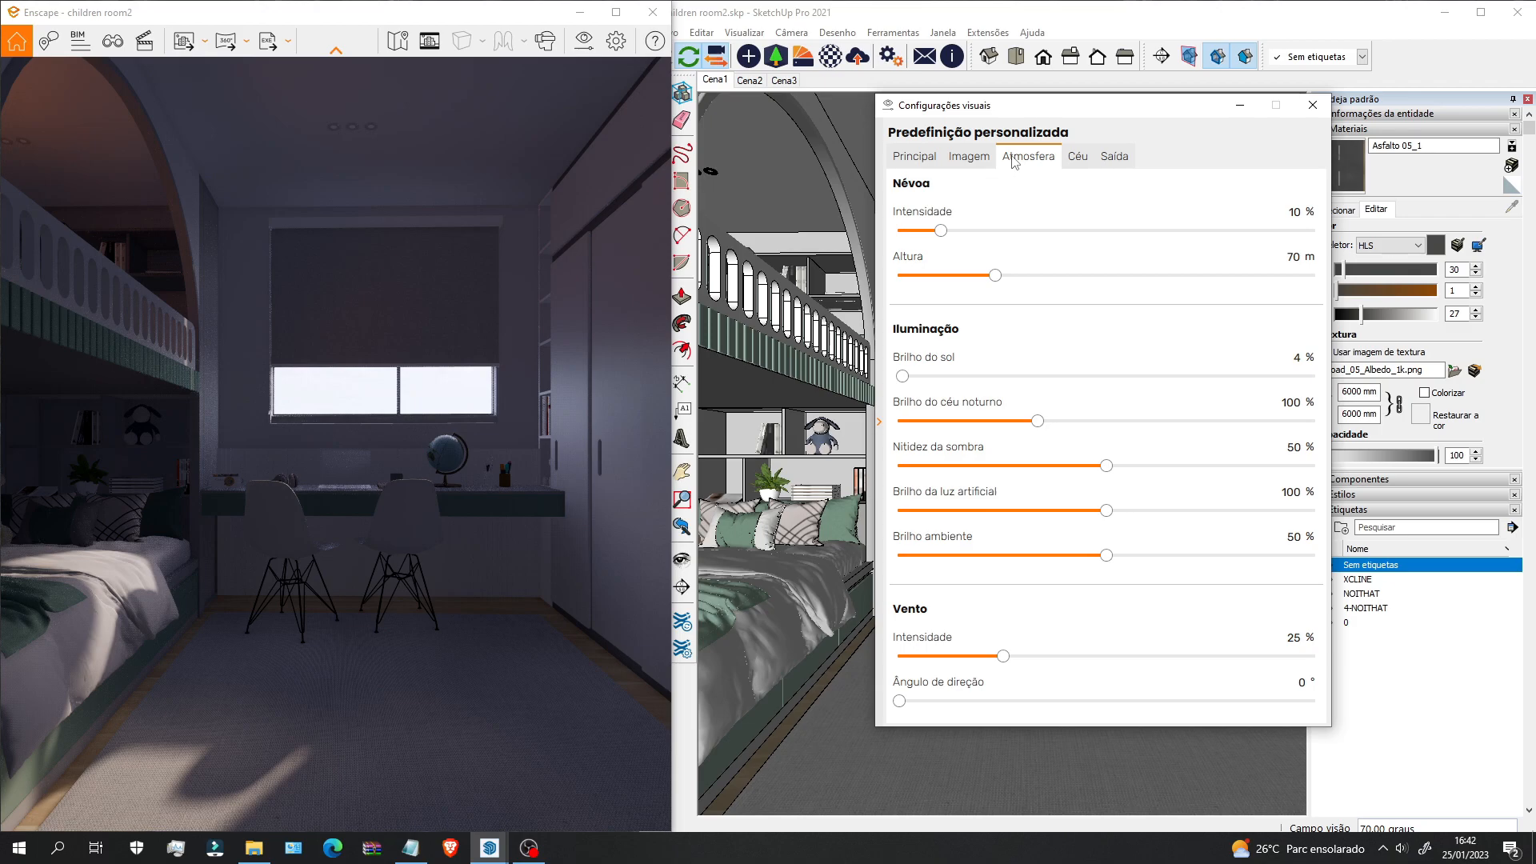
{"action": "left_click", "coordinate": [1240, 104]}
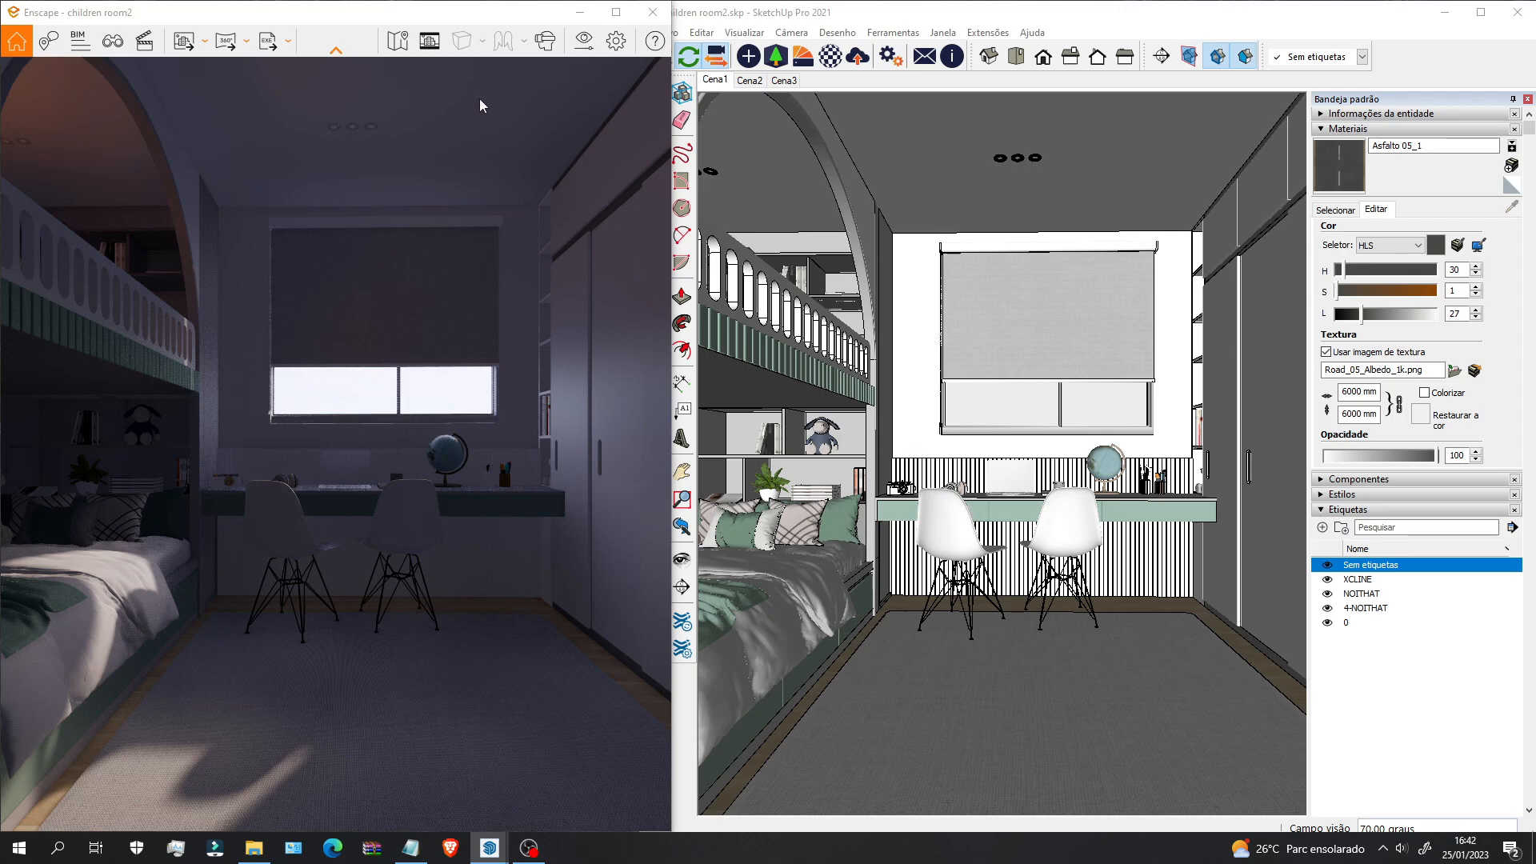
{"action": "left_click", "coordinate": [581, 41]}
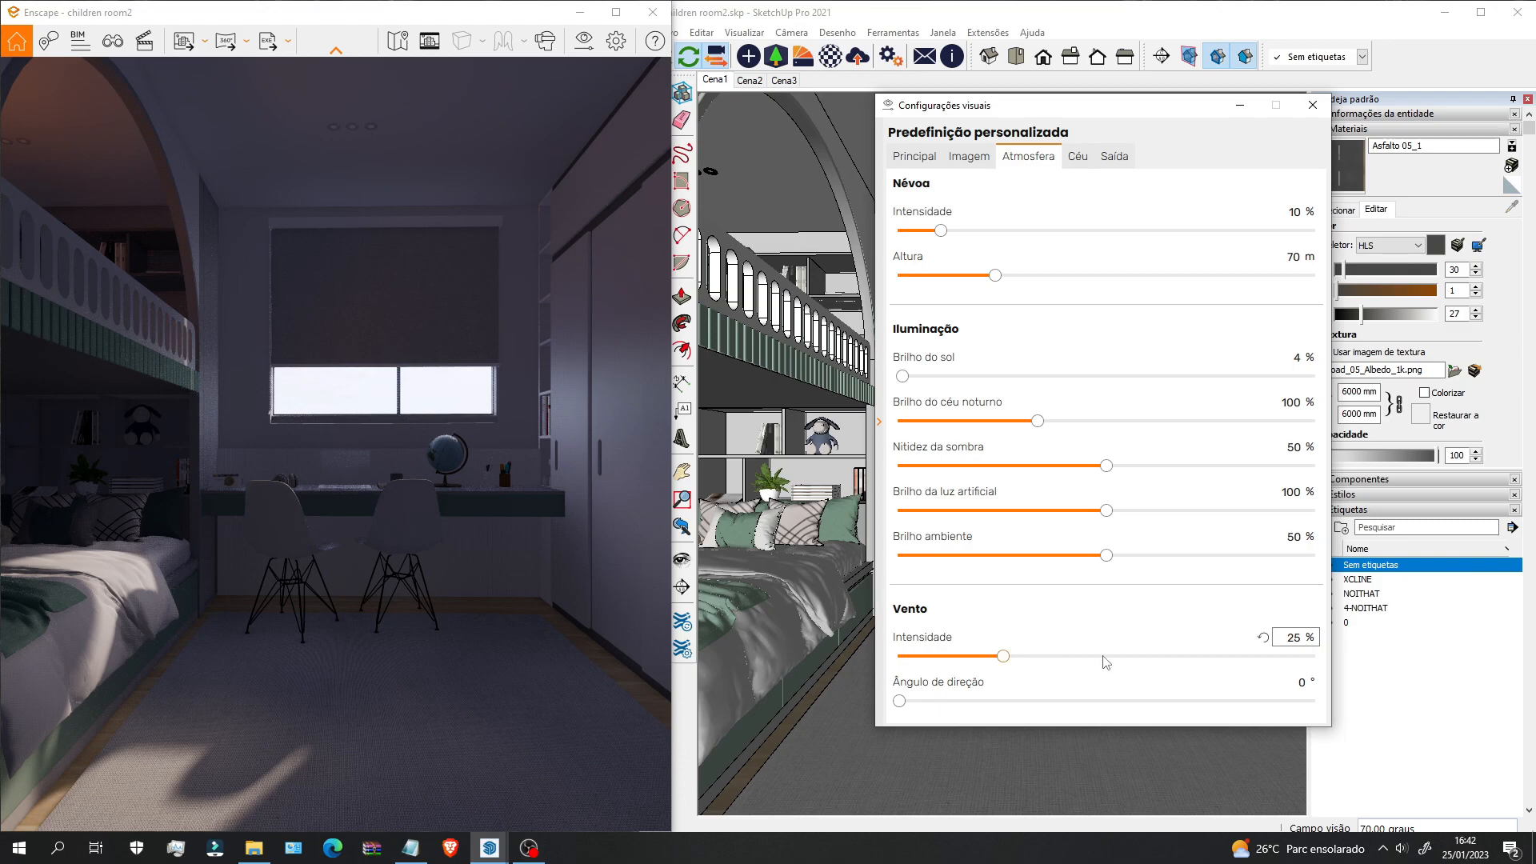
{"action": "left_click", "coordinate": [913, 156]}
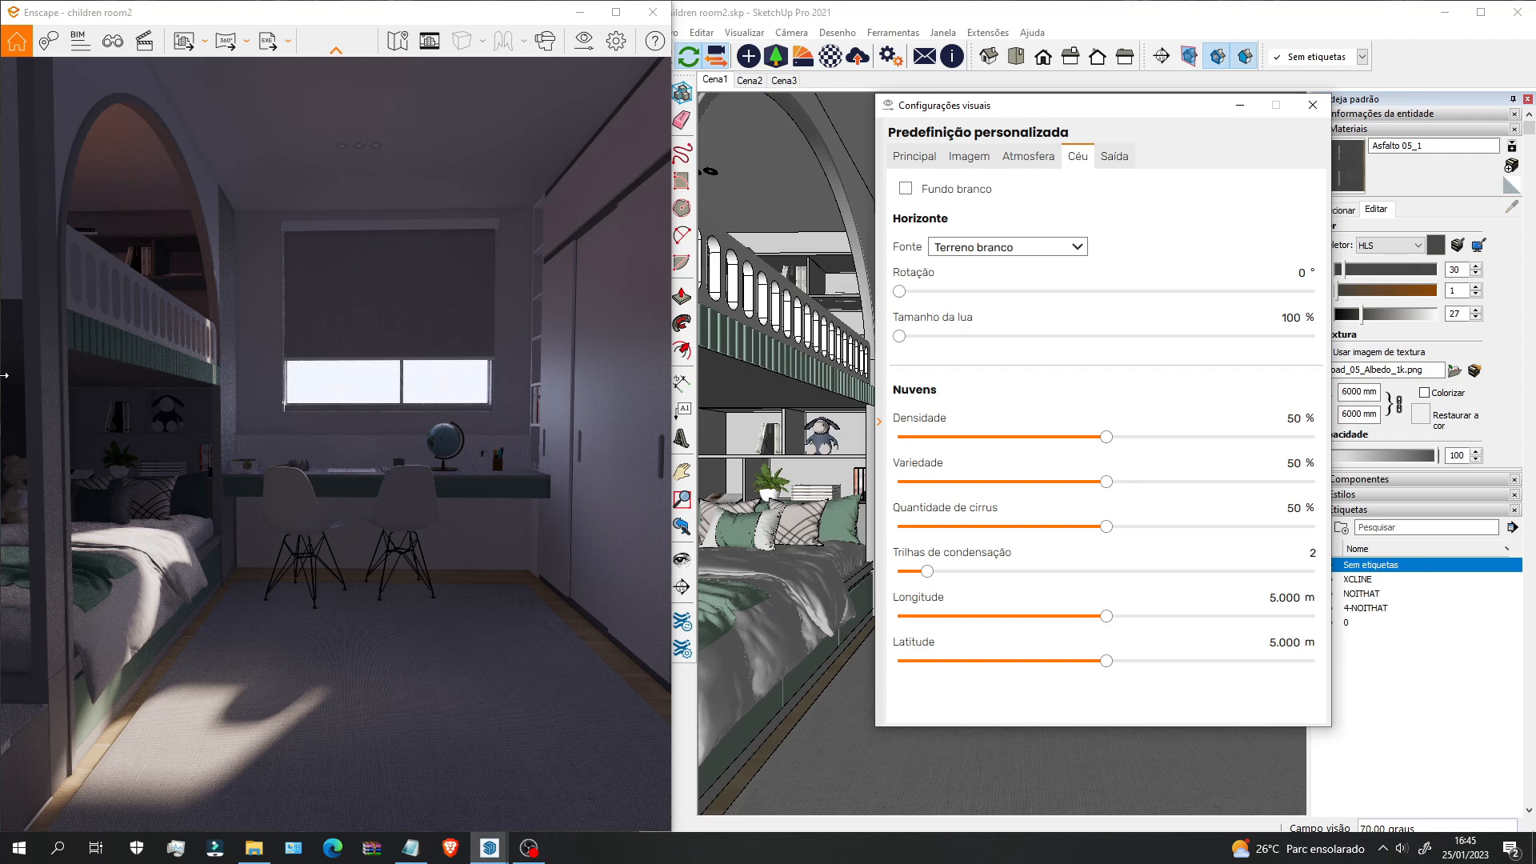
Step: Choose Deserto as the Céu horizon source and Personalizado as the Saída resolution
{"action": "left_click", "coordinate": [1026, 250]}
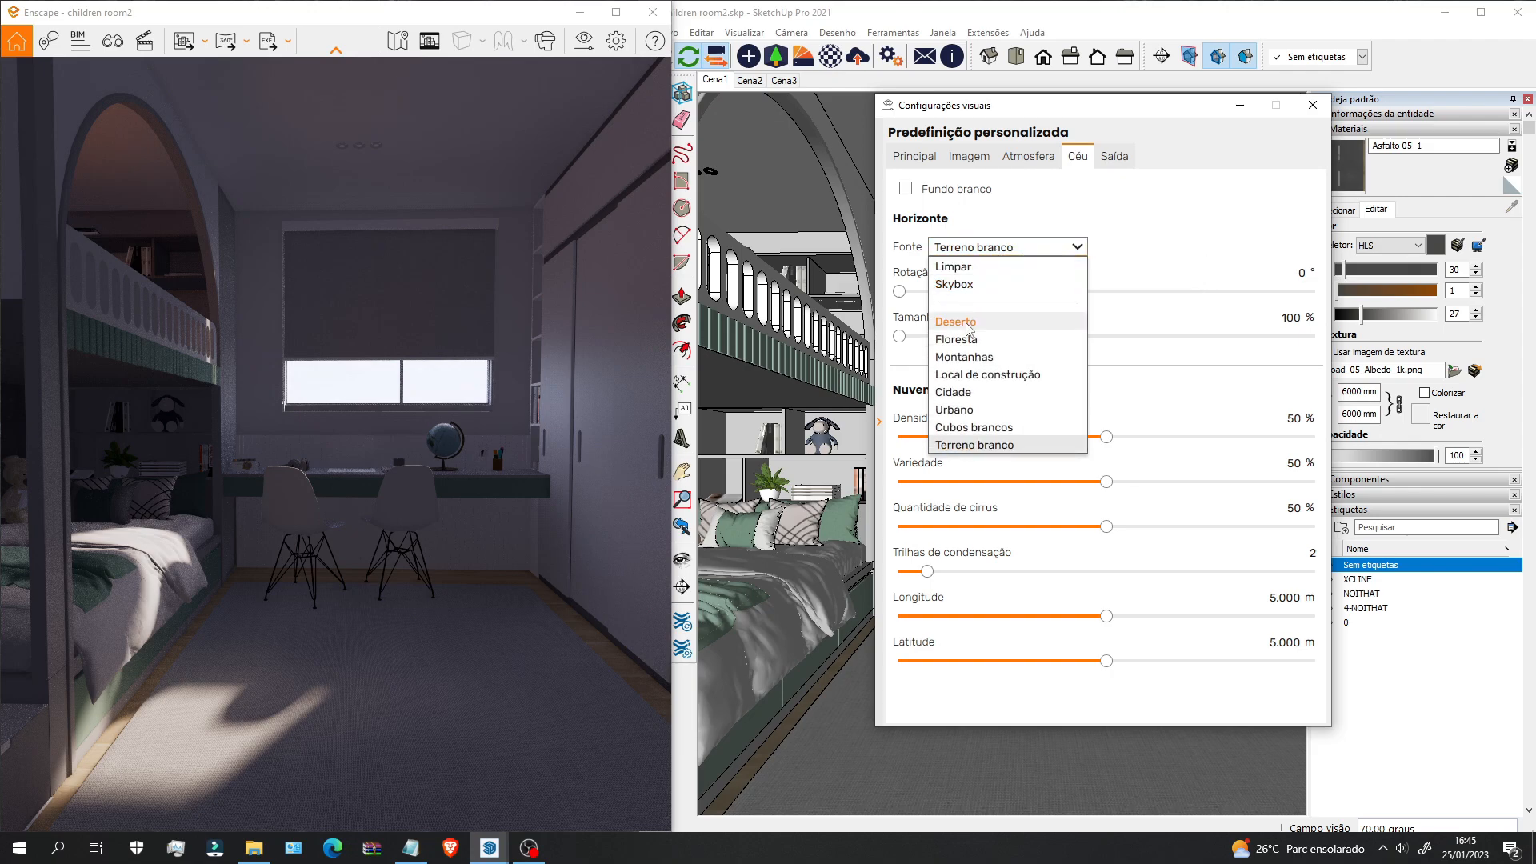
{"action": "left_click", "coordinate": [969, 321]}
{"action": "left_click", "coordinate": [1008, 247]}
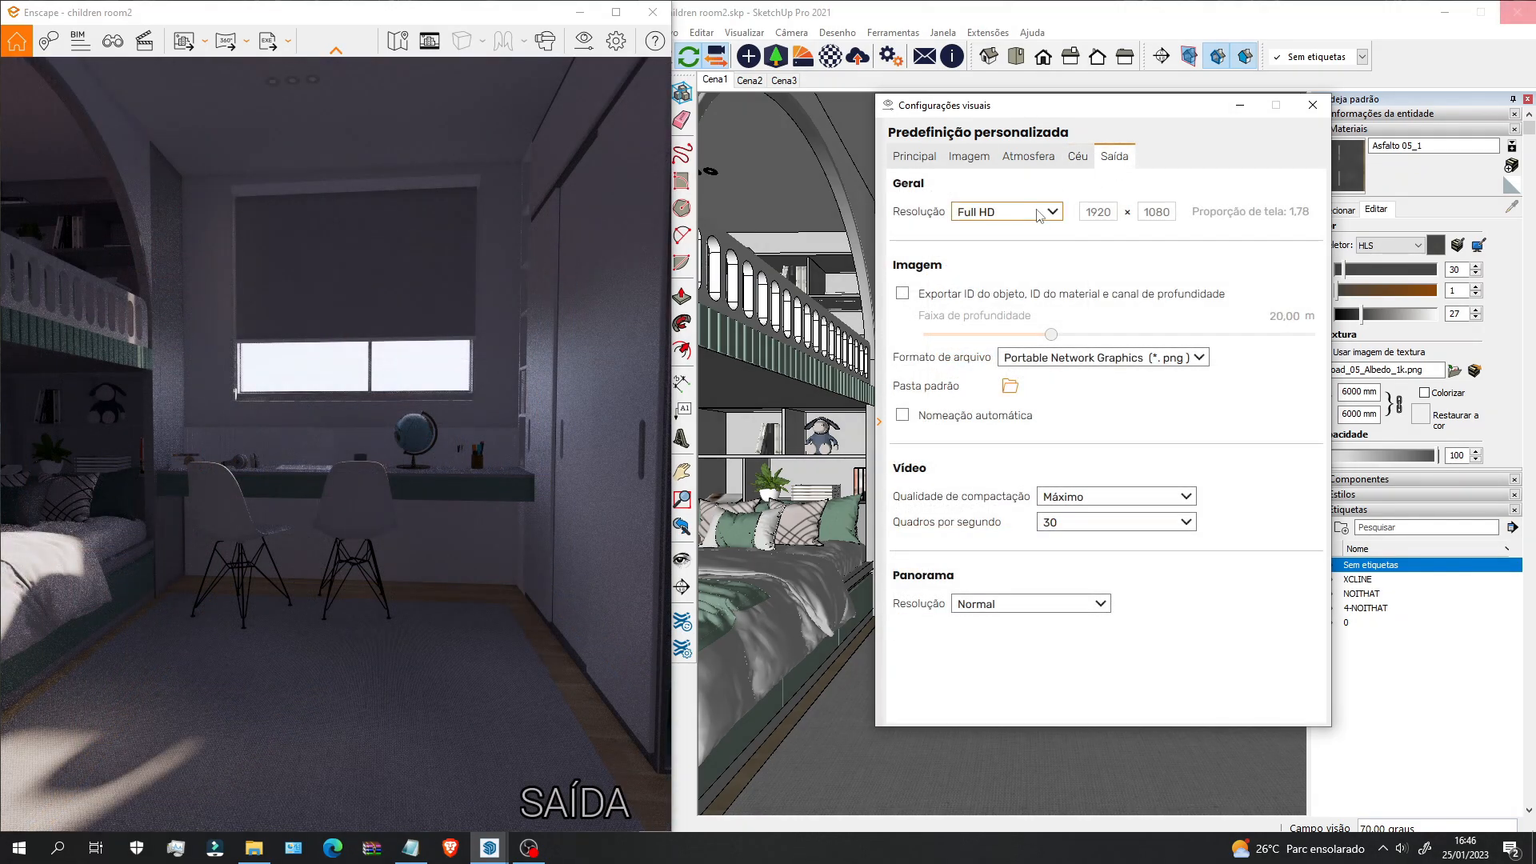
{"action": "left_click", "coordinate": [1038, 215]}
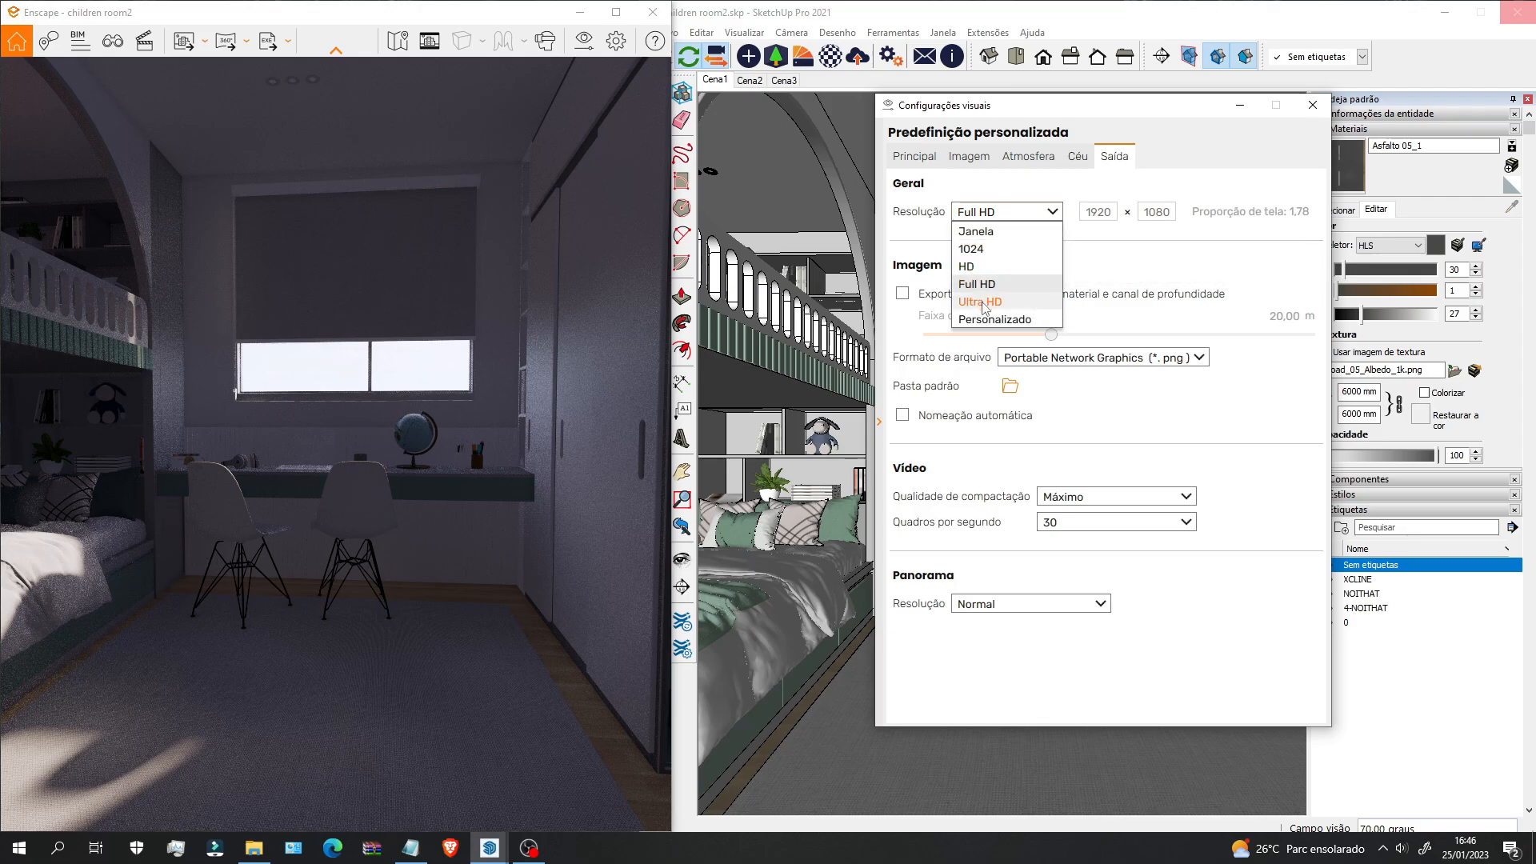
{"action": "left_click", "coordinate": [996, 319]}
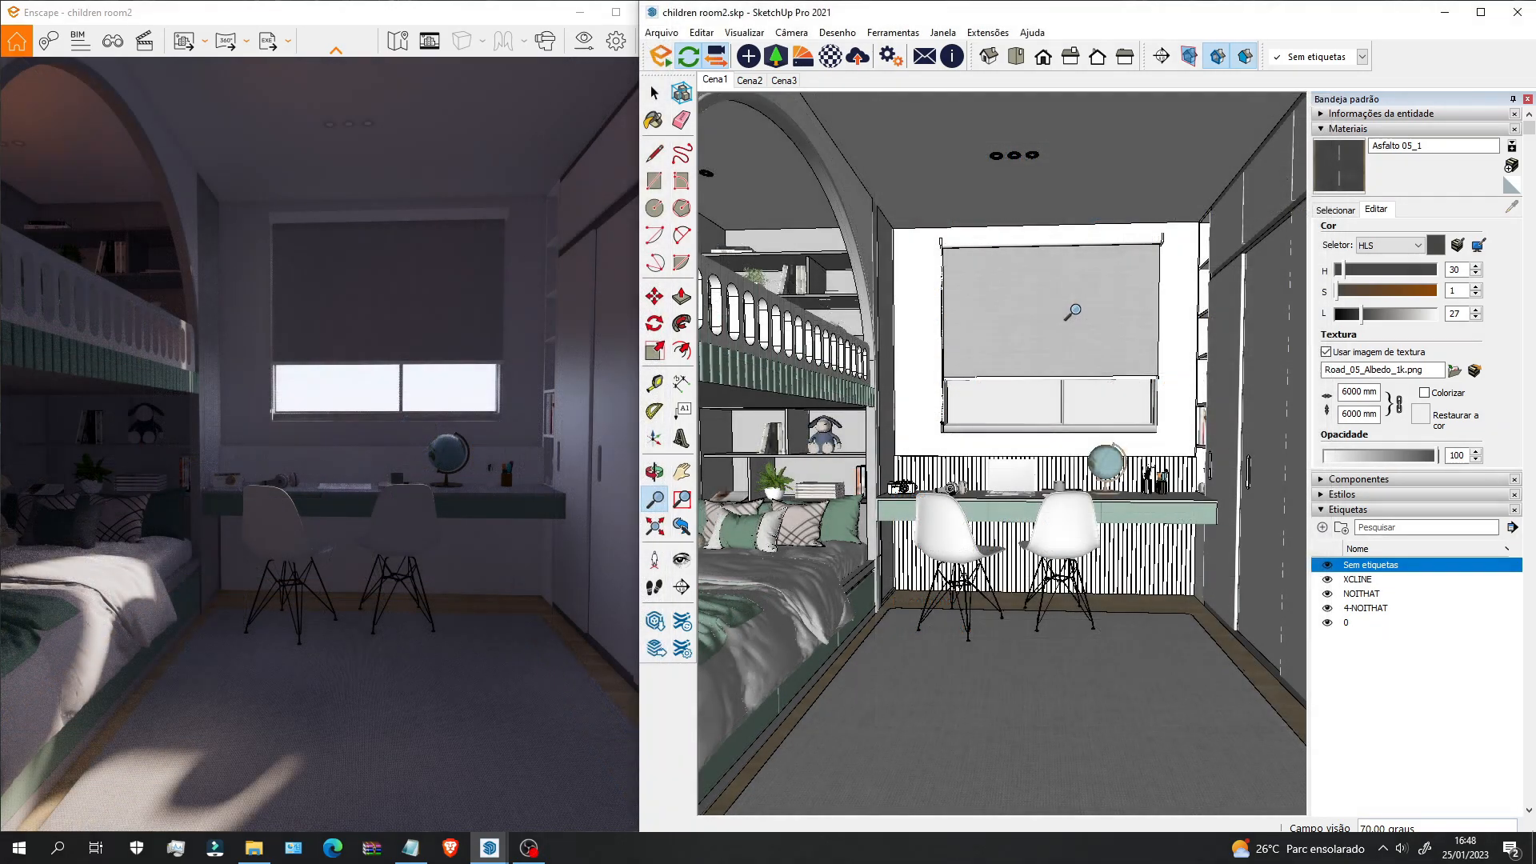
Step: Open the Enscape objects panel and zoom onto the slatted railing behind the desk
{"action": "left_click", "coordinate": [748, 57]}
{"action": "scroll", "coordinate": [980, 450], "scroll_direction": "up", "scroll_amount": 3}
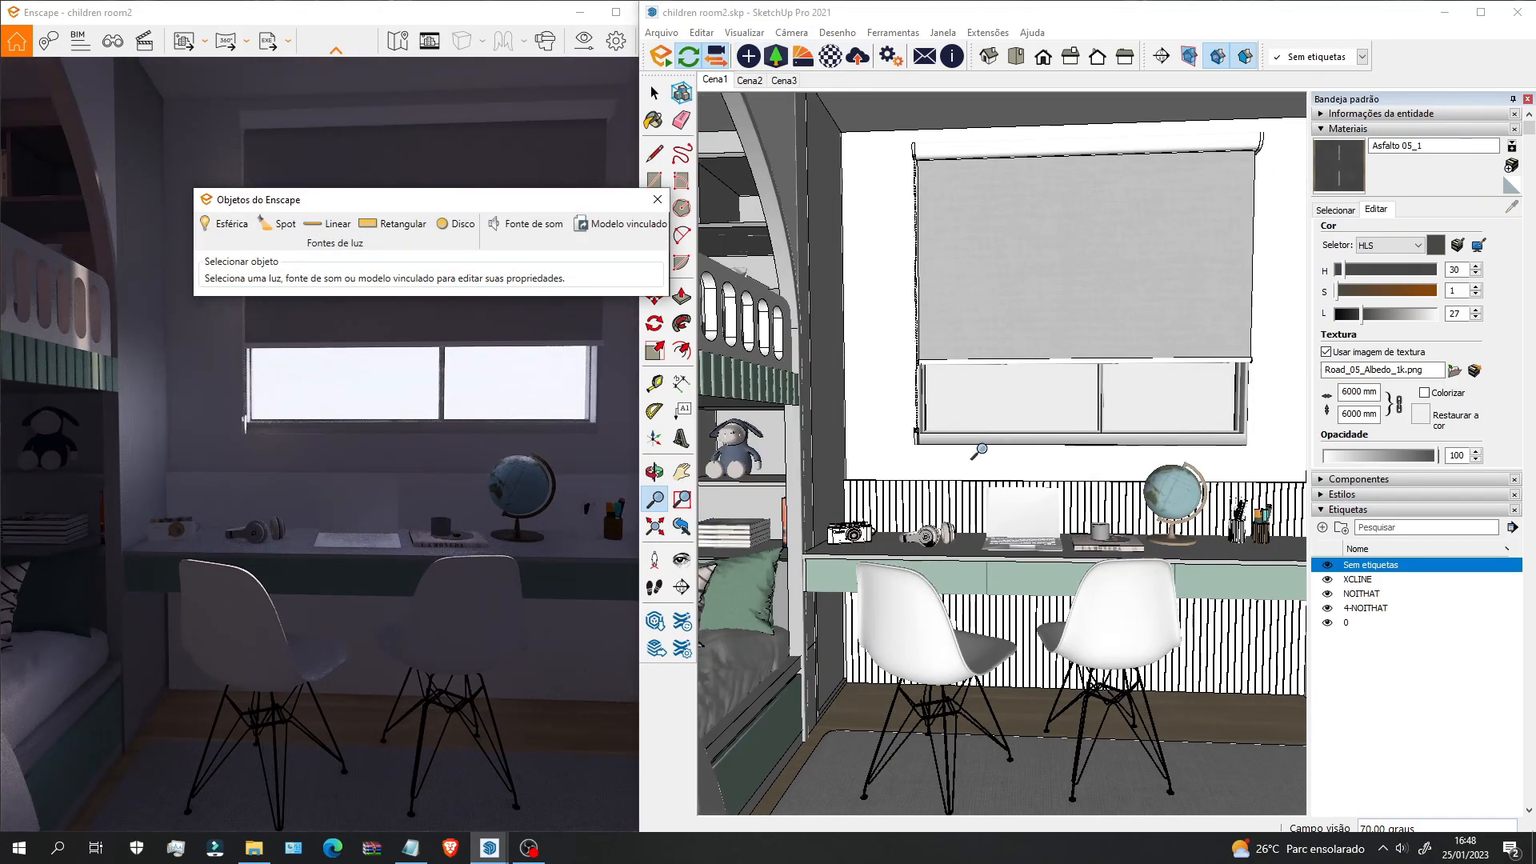
{"action": "scroll", "coordinate": [980, 449], "scroll_direction": "down", "scroll_amount": 5}
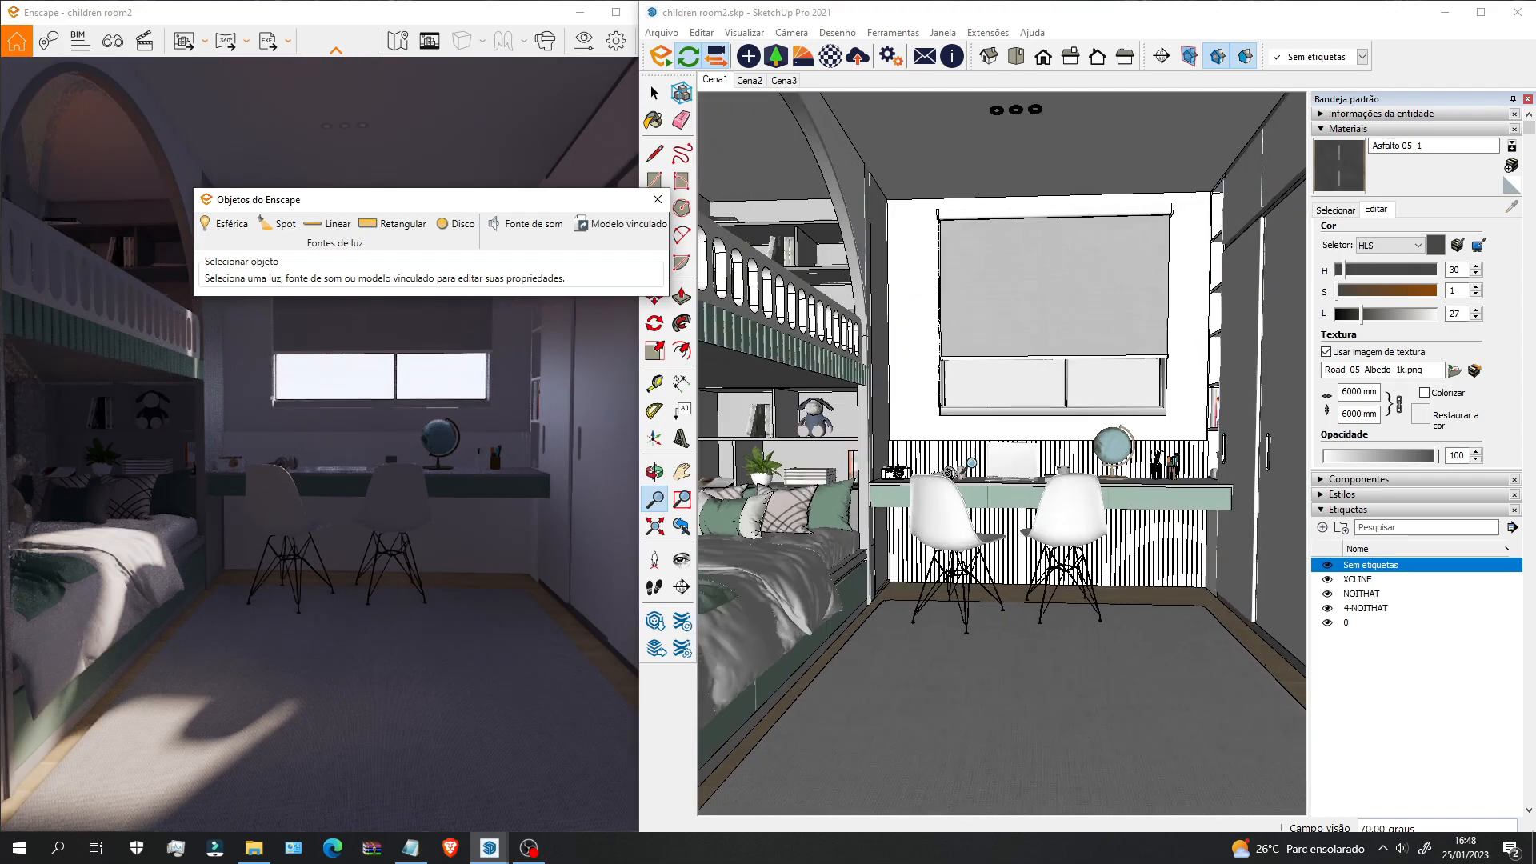
{"action": "scroll", "coordinate": [844, 260], "scroll_direction": "down", "scroll_amount": 2}
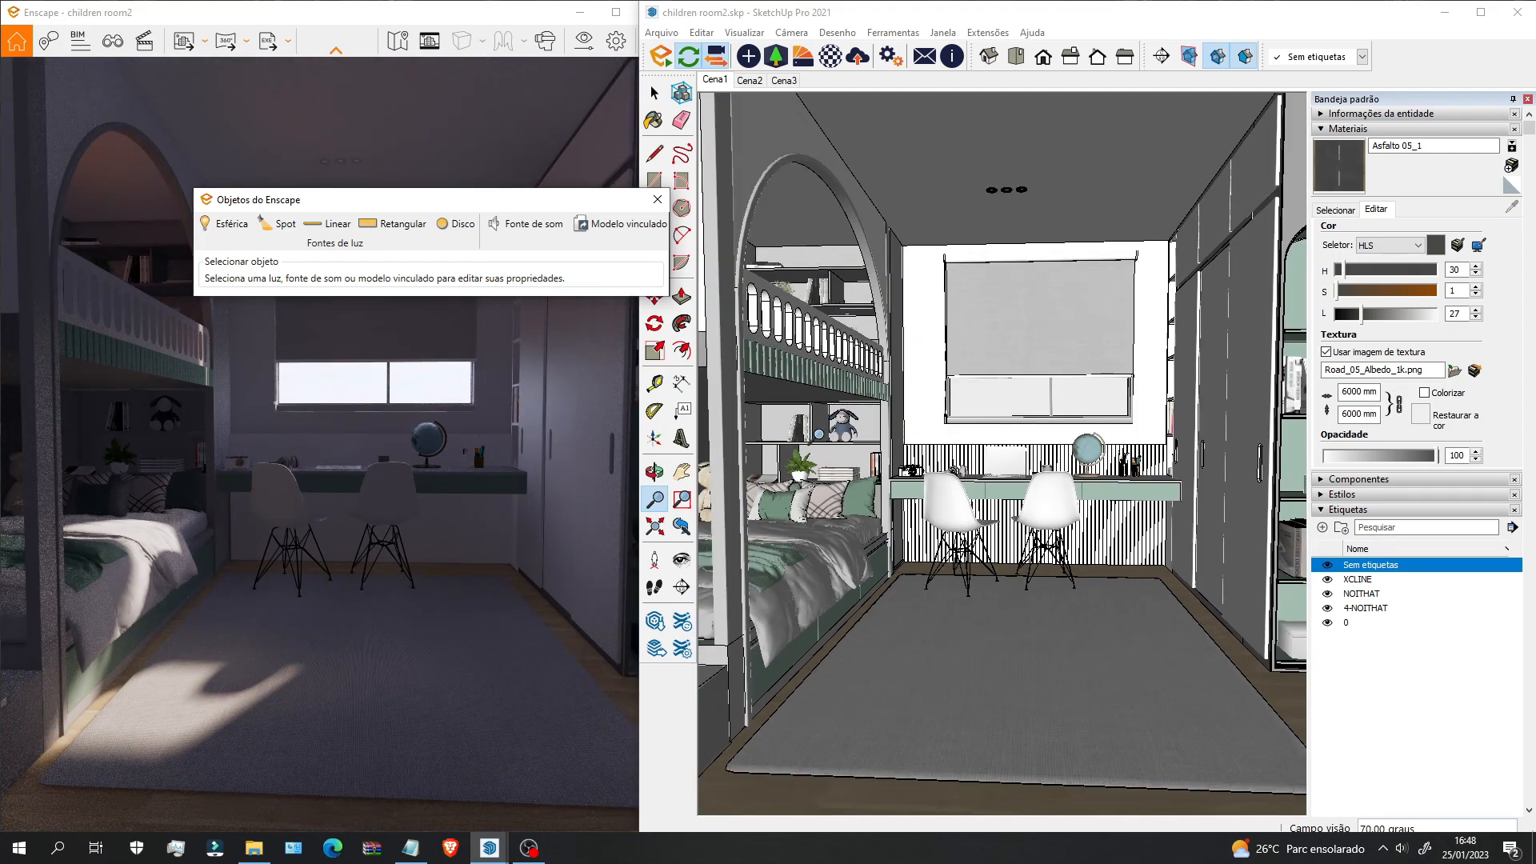
{"action": "scroll", "coordinate": [832, 441], "scroll_direction": "down", "scroll_amount": 2}
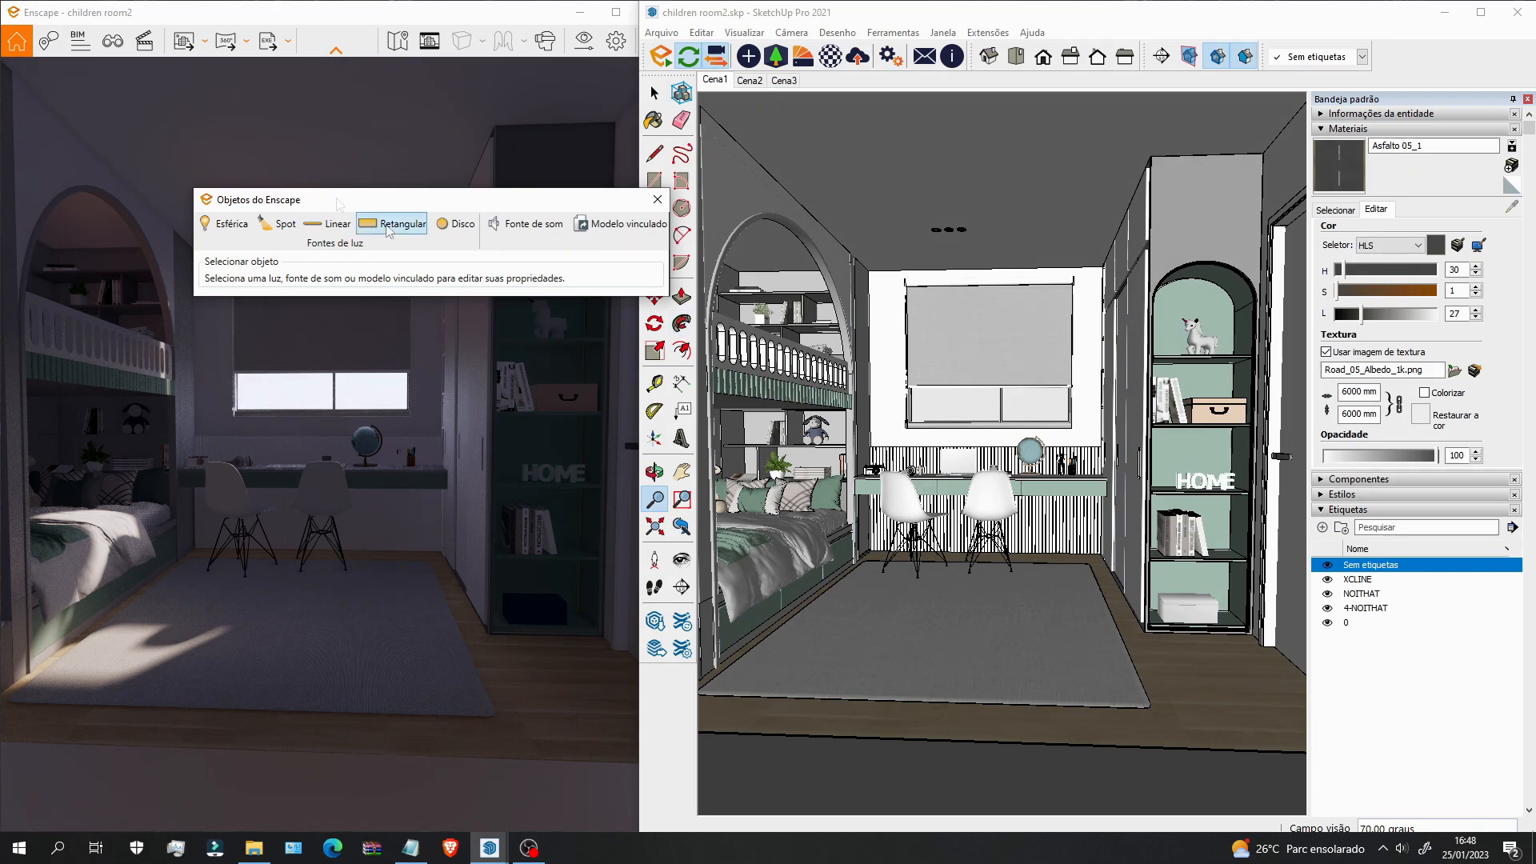
{"action": "left_click", "coordinate": [654, 472]}
{"action": "scroll", "coordinate": [956, 412], "scroll_direction": "up", "scroll_amount": 5}
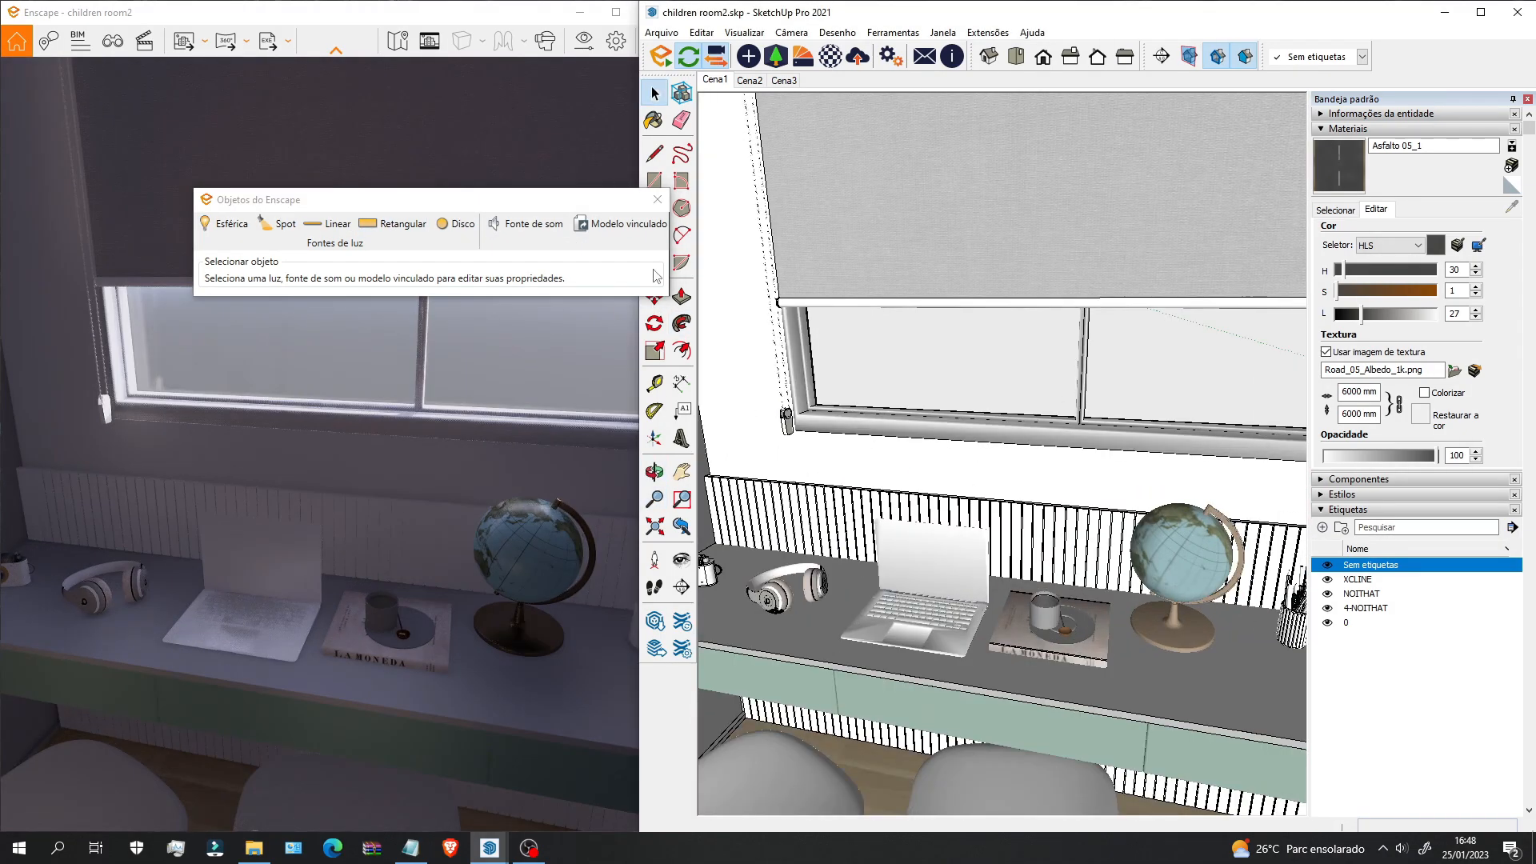
Step: Draw a short vertical line up from the top of the railing
{"action": "key", "text": "l"}
{"action": "scroll", "coordinate": [1022, 482], "scroll_direction": "up", "scroll_amount": 5}
{"action": "scroll", "coordinate": [1015, 488], "scroll_direction": "up", "scroll_amount": 5}
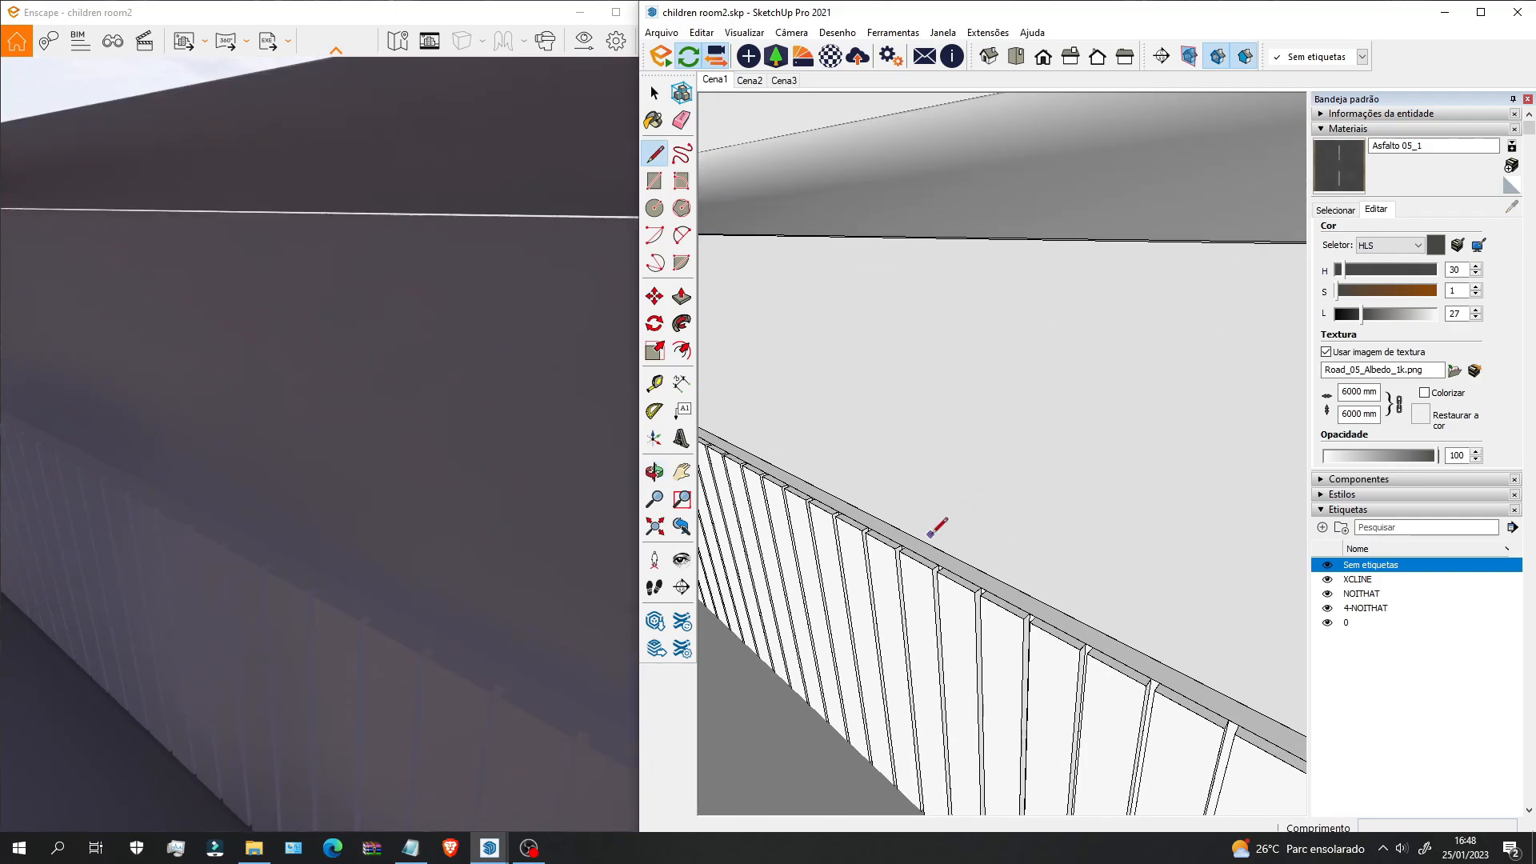
{"action": "left_click", "coordinate": [913, 537]}
{"action": "left_click", "coordinate": [932, 315]}
{"action": "key", "text": "space"}
{"action": "scroll", "coordinate": [932, 314], "scroll_direction": "down", "scroll_amount": 2}
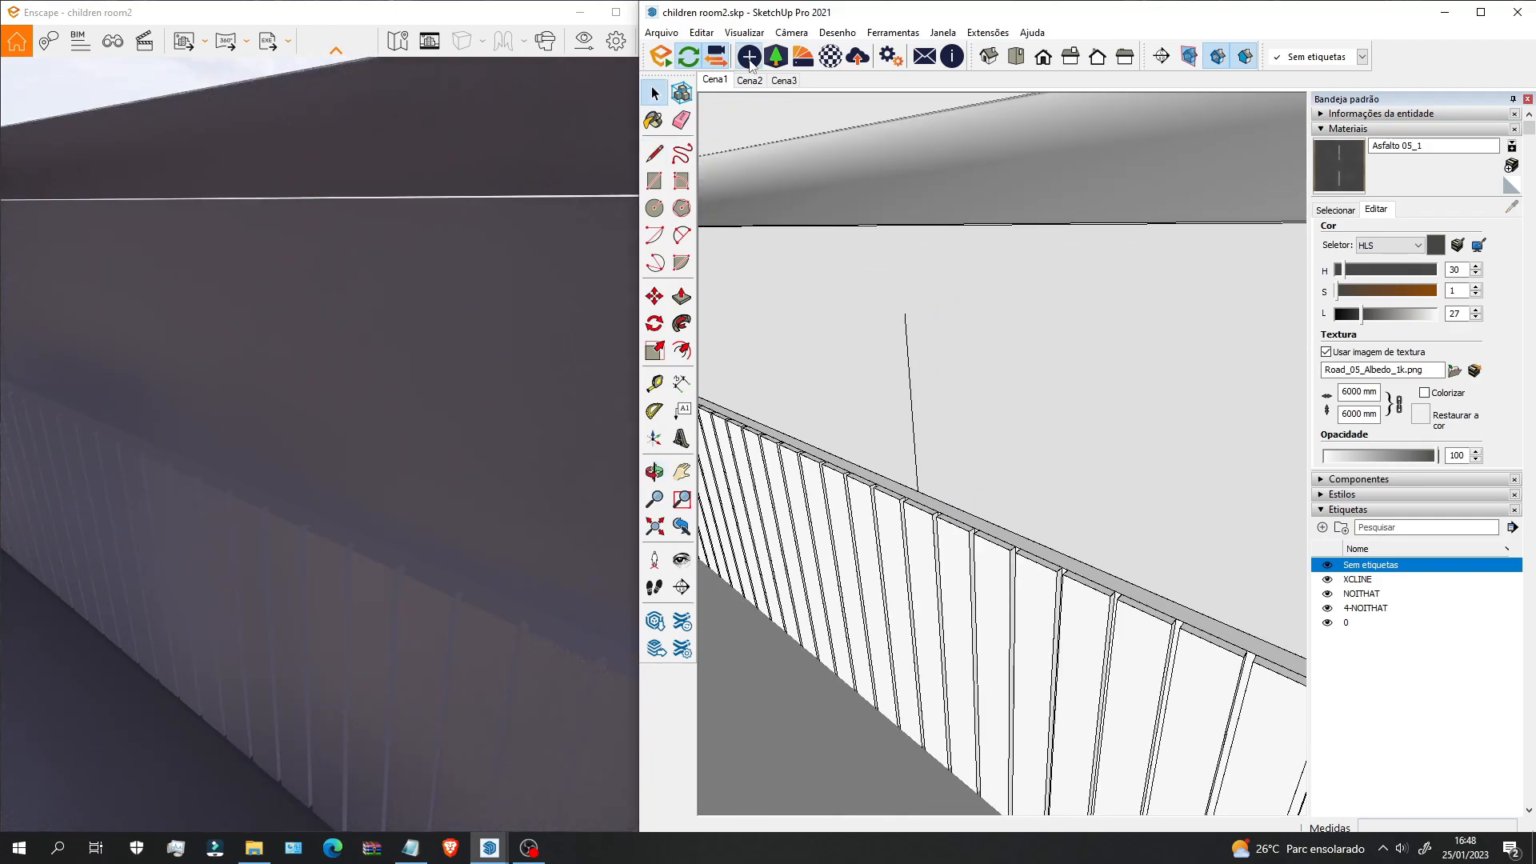
Step: Place an Enscape rectangular light on top of the railing behind the desk
{"action": "left_click", "coordinate": [749, 57]}
{"action": "left_click", "coordinate": [234, 60]}
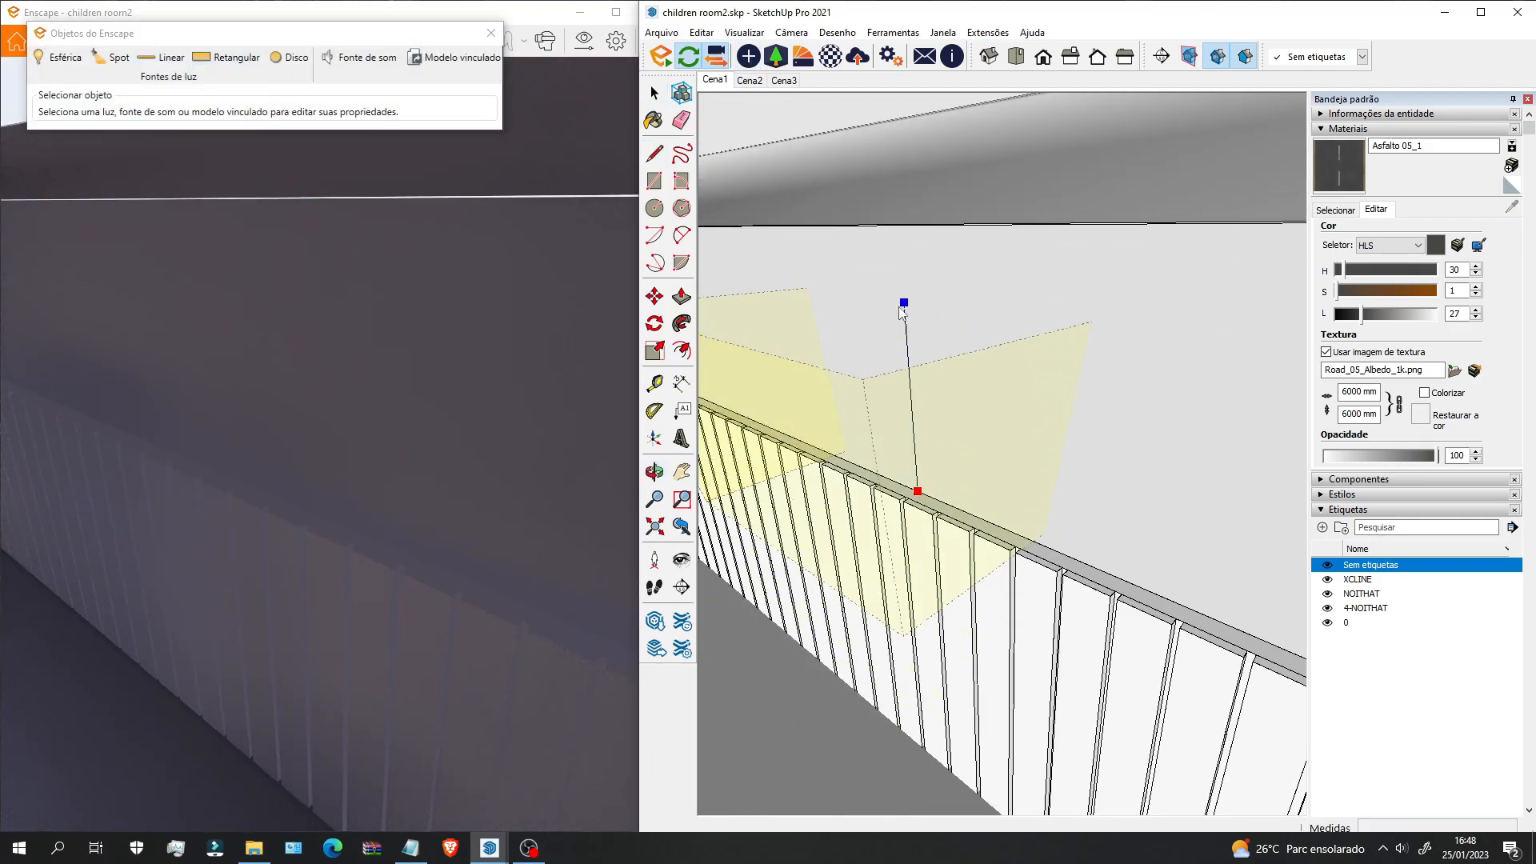
{"action": "left_click", "coordinate": [915, 490]}
{"action": "mouse_move", "coordinate": [915, 491]}
{"action": "middle_mouse_down"}
{"action": "mouse_move", "coordinate": [937, 485]}
{"action": "mouse_move", "coordinate": [336, 539]}
{"action": "middle_mouse_up"}
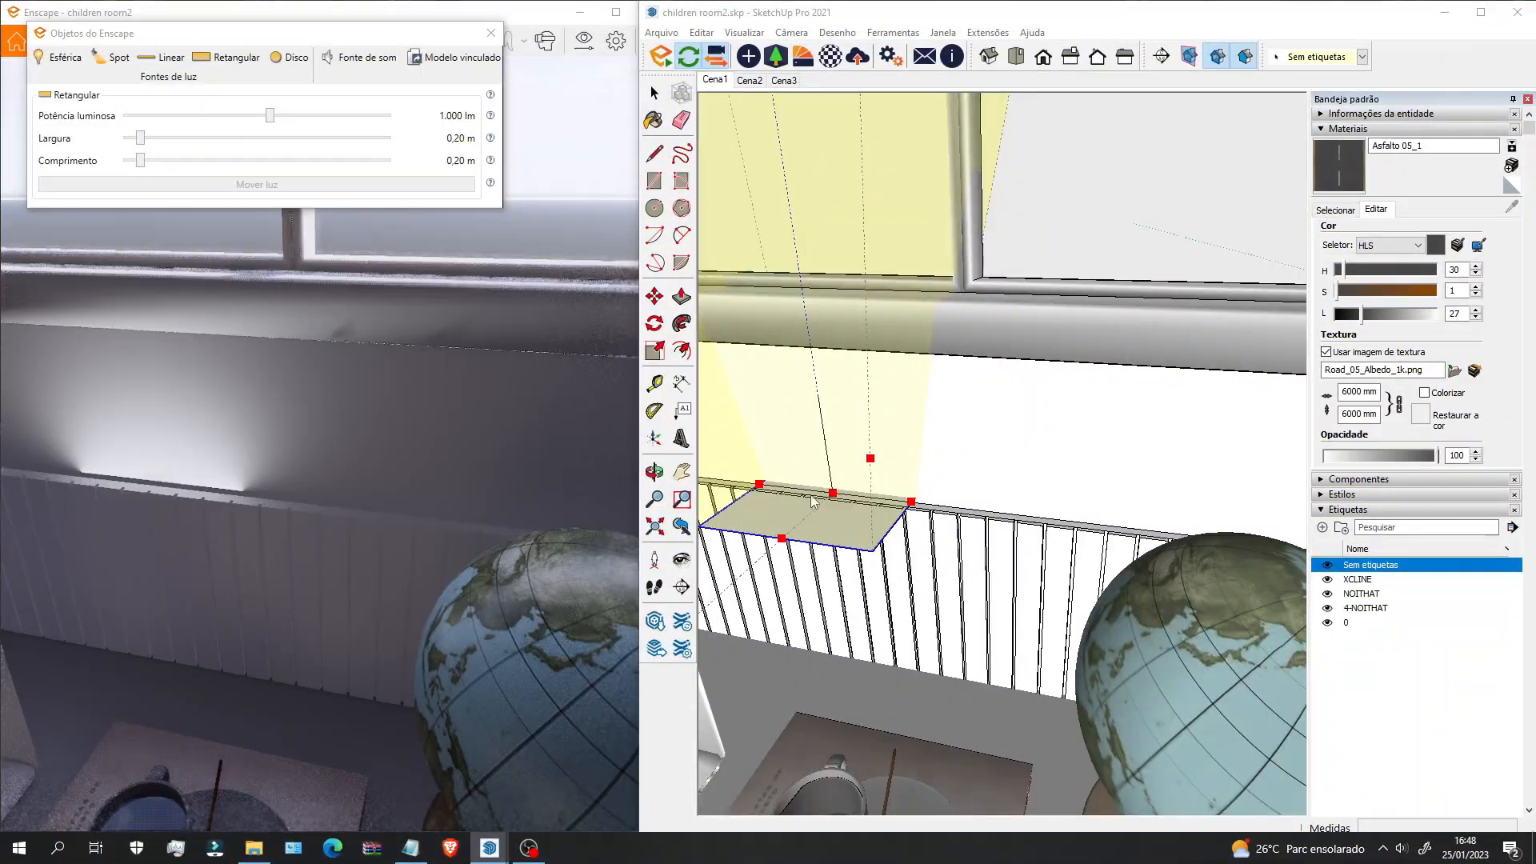
{"action": "scroll", "coordinate": [800, 468], "scroll_direction": "down", "scroll_amount": 2}
{"action": "mouse_move", "coordinate": [800, 468]}
{"action": "middle_mouse_down"}
{"action": "mouse_move", "coordinate": [823, 487]}
{"action": "mouse_move", "coordinate": [973, 476]}
{"action": "middle_mouse_up"}
{"action": "scroll", "coordinate": [973, 477], "scroll_direction": "down", "scroll_amount": 2}
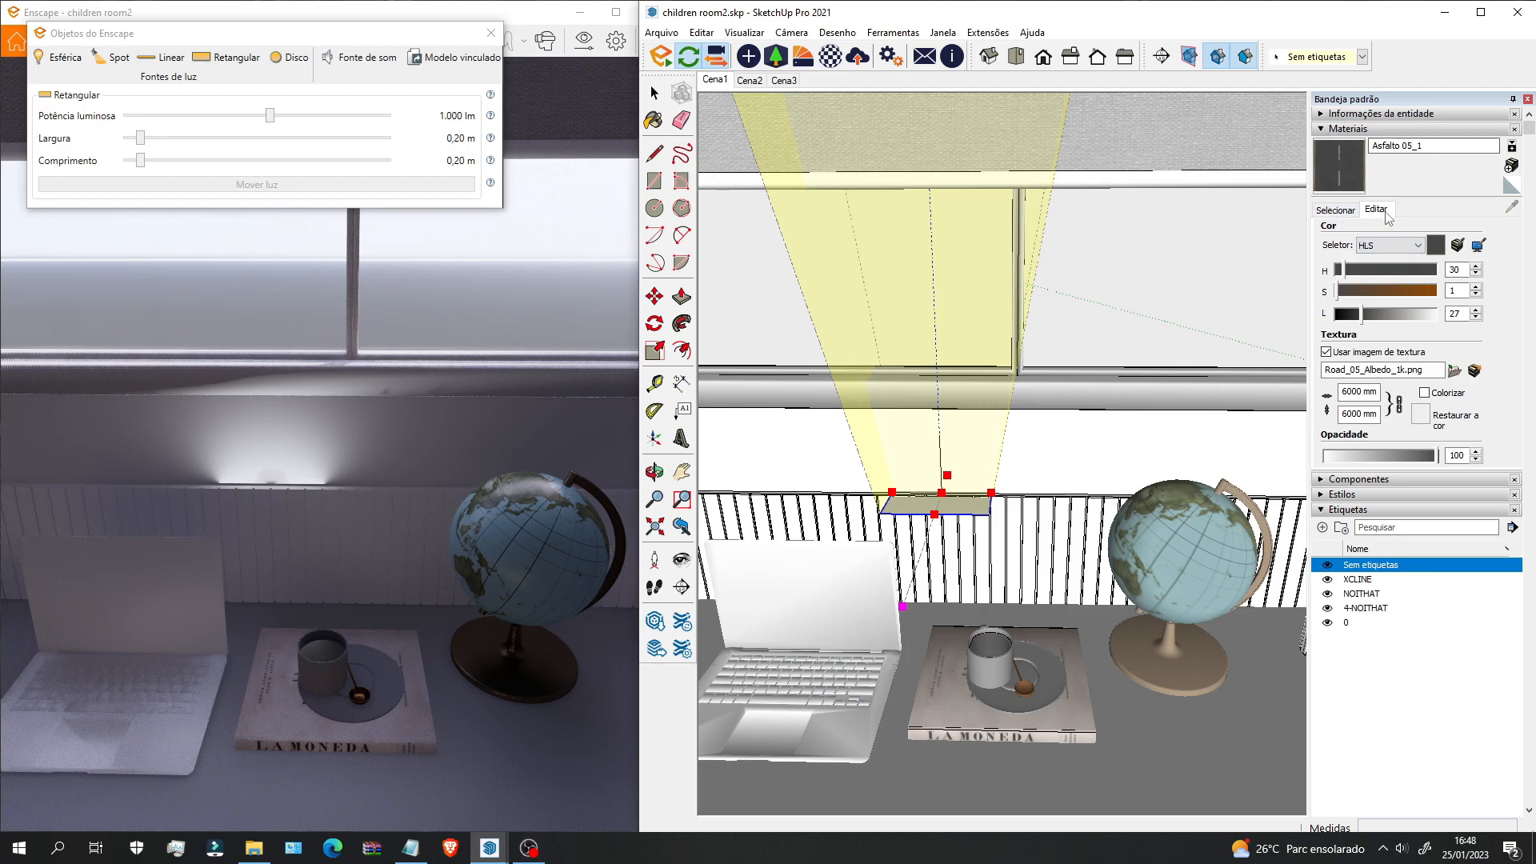
Step: Paint the light rectangle with the orange Cor C03 colour
{"action": "left_click", "coordinate": [1335, 209]}
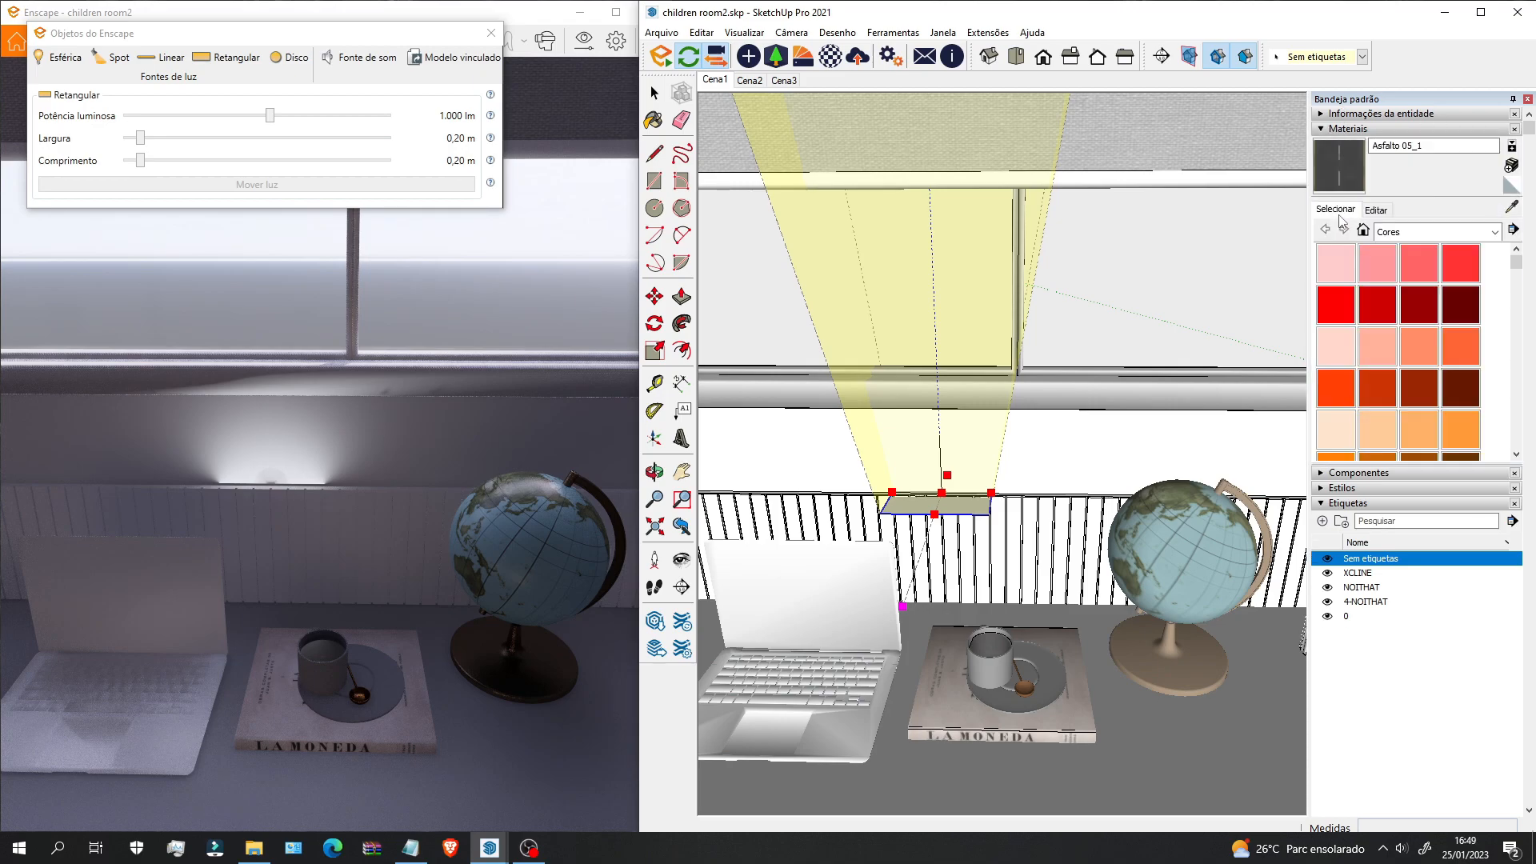
{"action": "left_click", "coordinate": [1412, 351]}
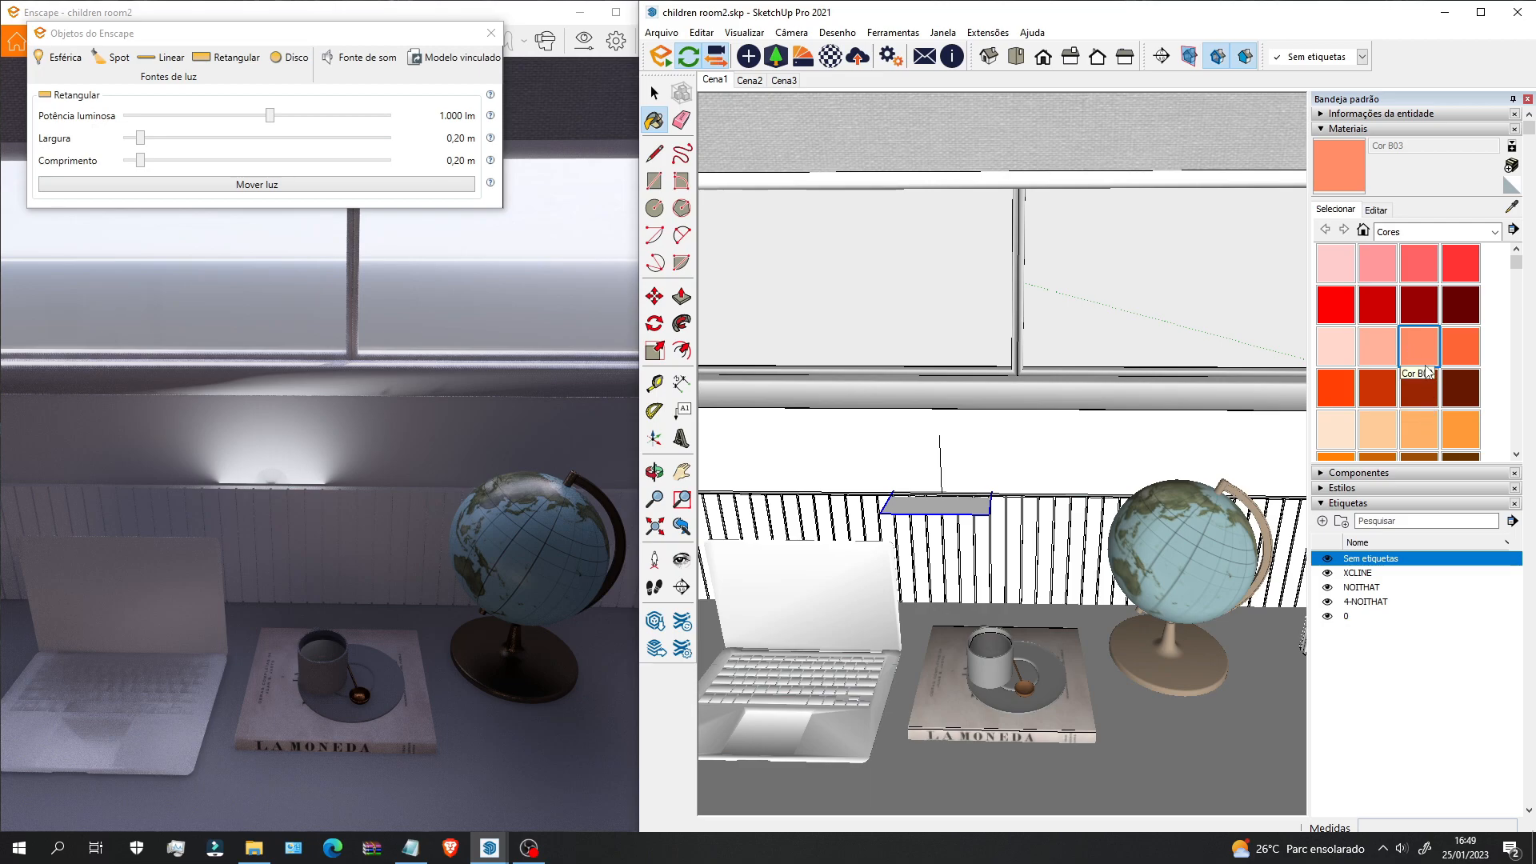
{"action": "left_click", "coordinate": [1411, 419]}
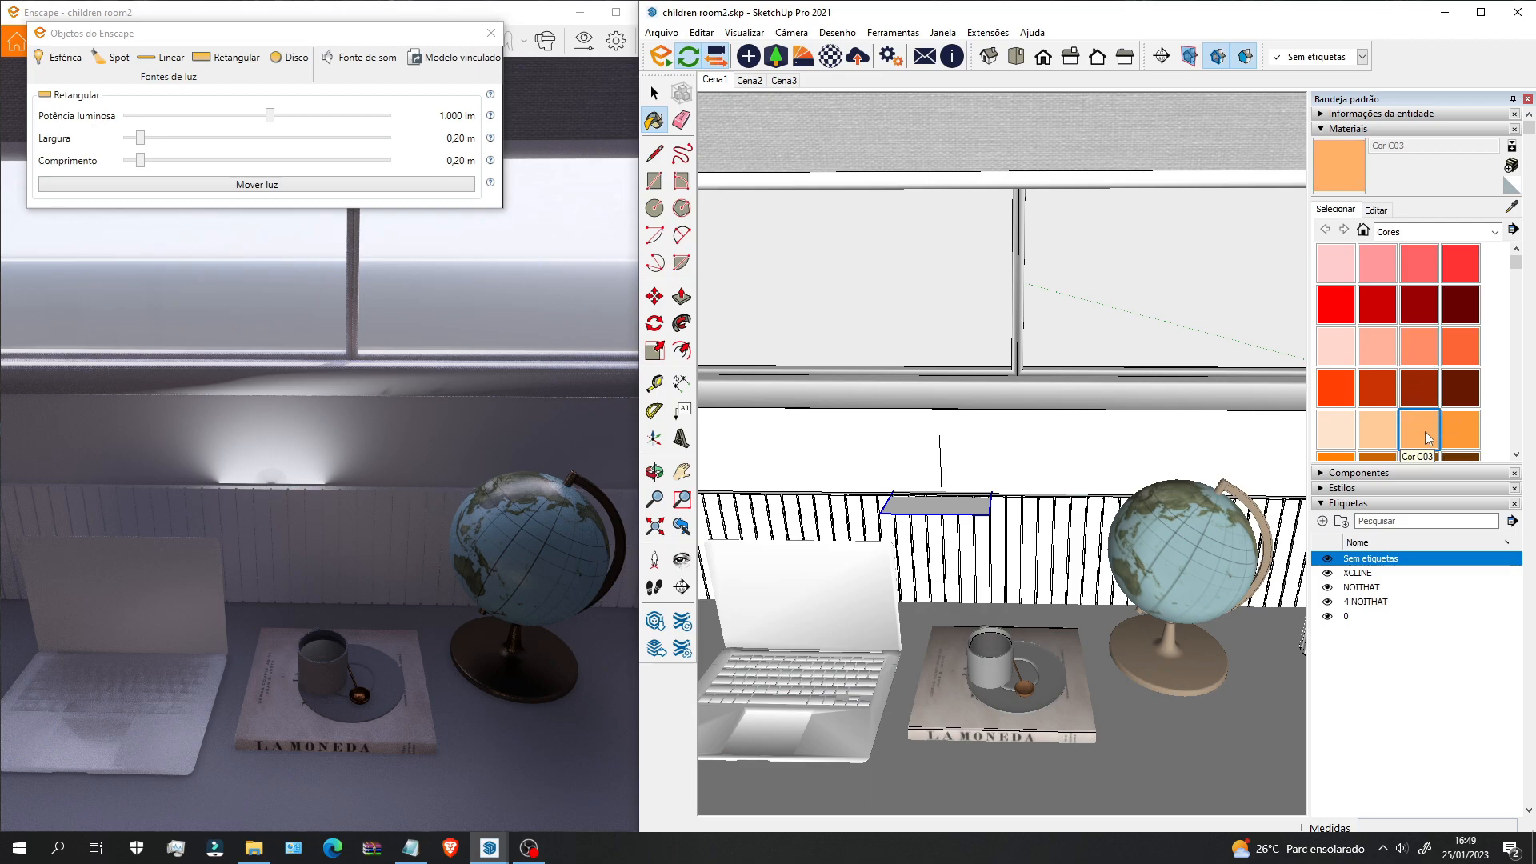
{"action": "scroll", "coordinate": [920, 509], "scroll_direction": "up", "scroll_amount": 3}
{"action": "left_click", "coordinate": [949, 516]}
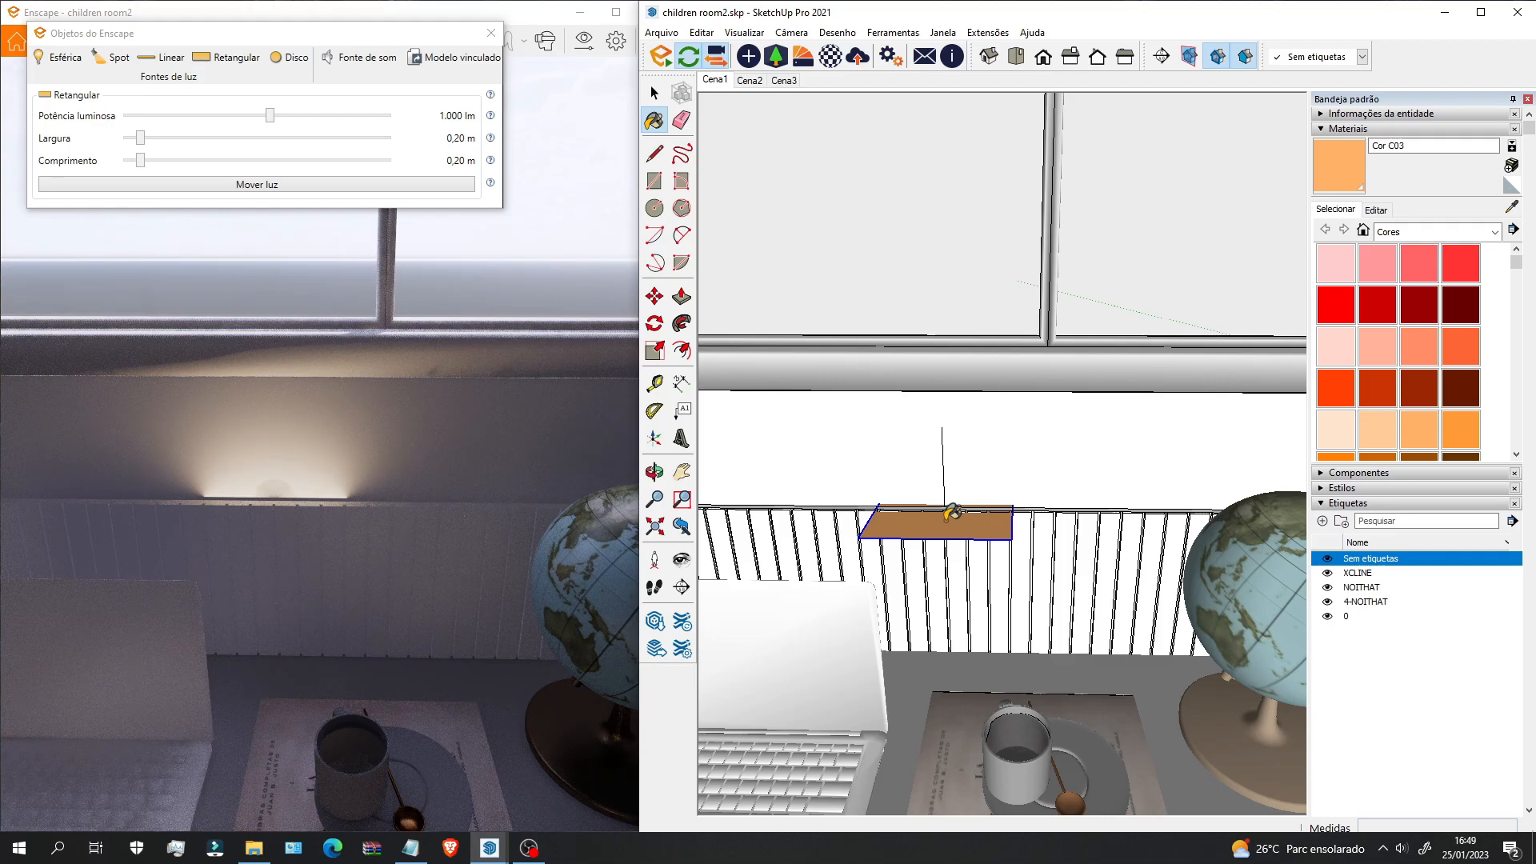
{"action": "scroll", "coordinate": [952, 513], "scroll_direction": "down", "scroll_amount": 2}
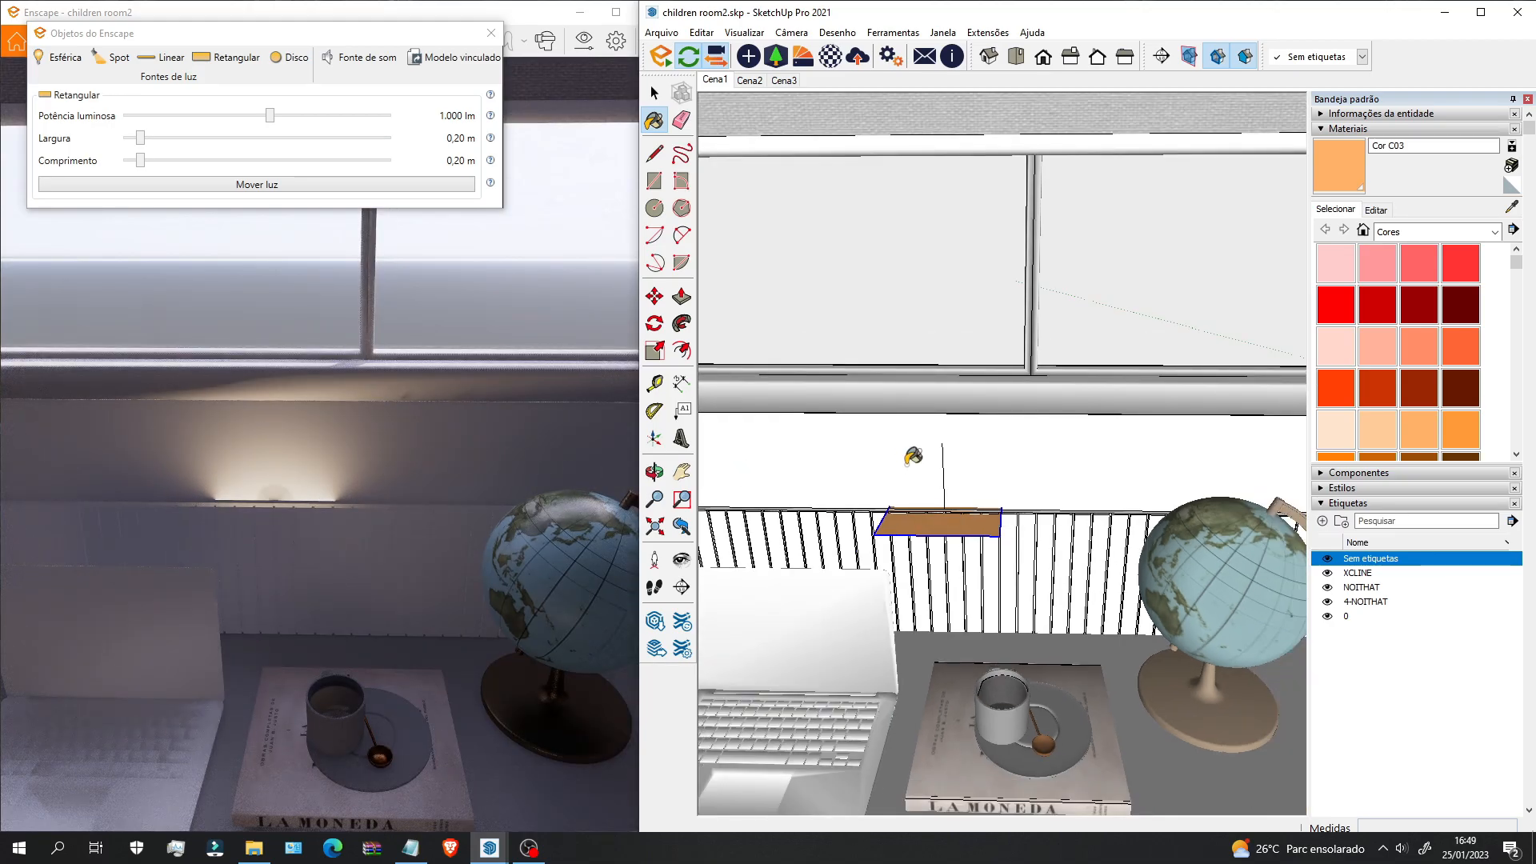
Step: Resize the light into a thin 1.37 × 0.01 m glowing strip
{"action": "middle_click_drag", "start_coordinate": [906, 456], "coordinate": [813, 531]}
{"action": "scroll", "coordinate": [963, 483], "scroll_direction": "up", "scroll_amount": 3}
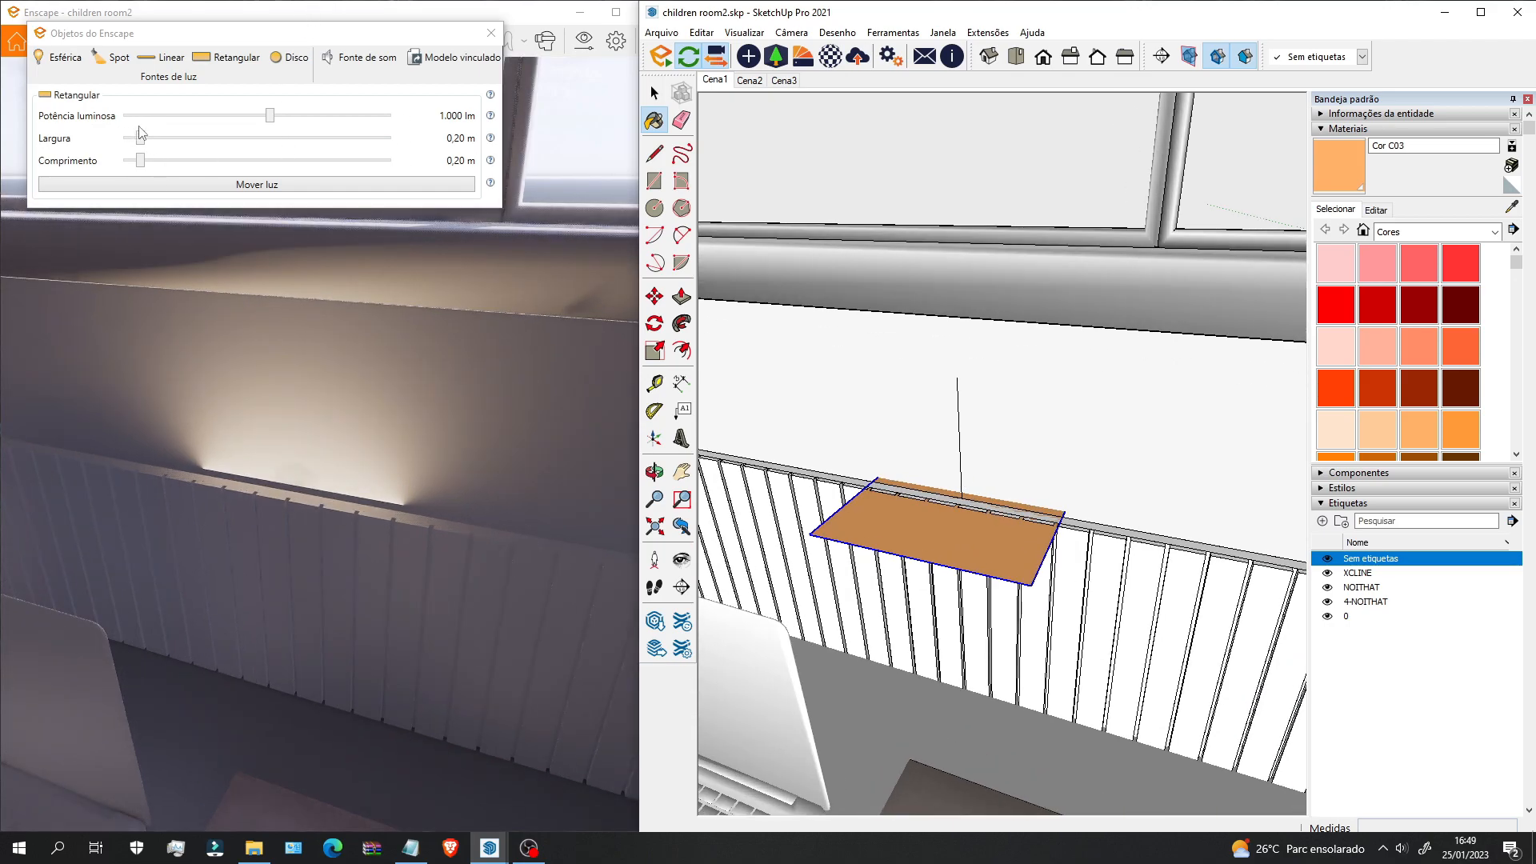
{"action": "mouse_move", "coordinate": [140, 138]}
{"action": "left_mouse_down"}
{"action": "mouse_move", "coordinate": [123, 161]}
{"action": "mouse_move", "coordinate": [125, 138]}
{"action": "left_mouse_up"}
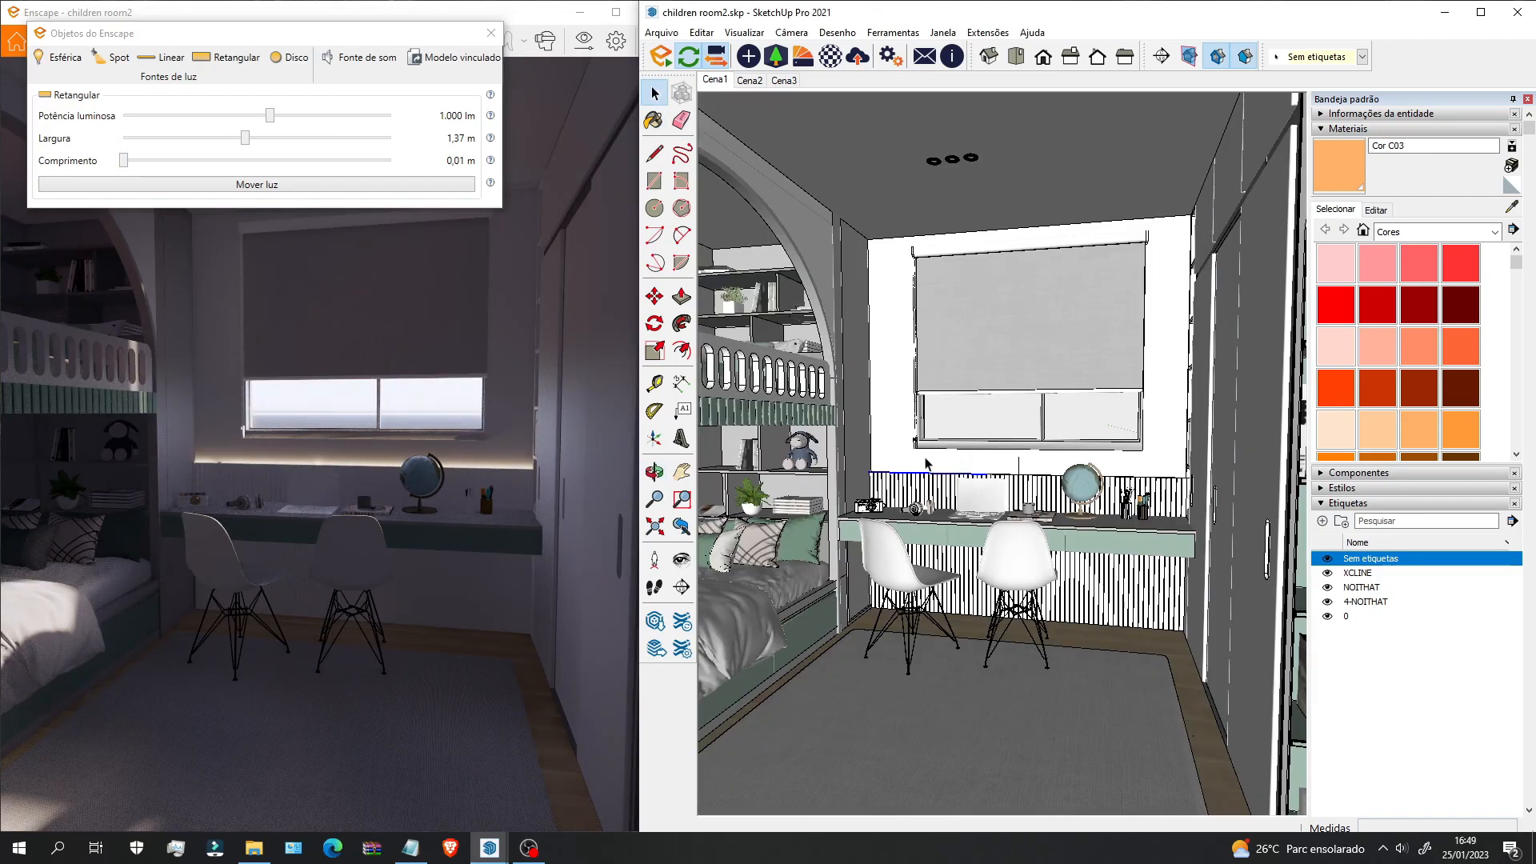
{"action": "scroll", "coordinate": [800, 472], "scroll_direction": "up", "scroll_amount": 3}
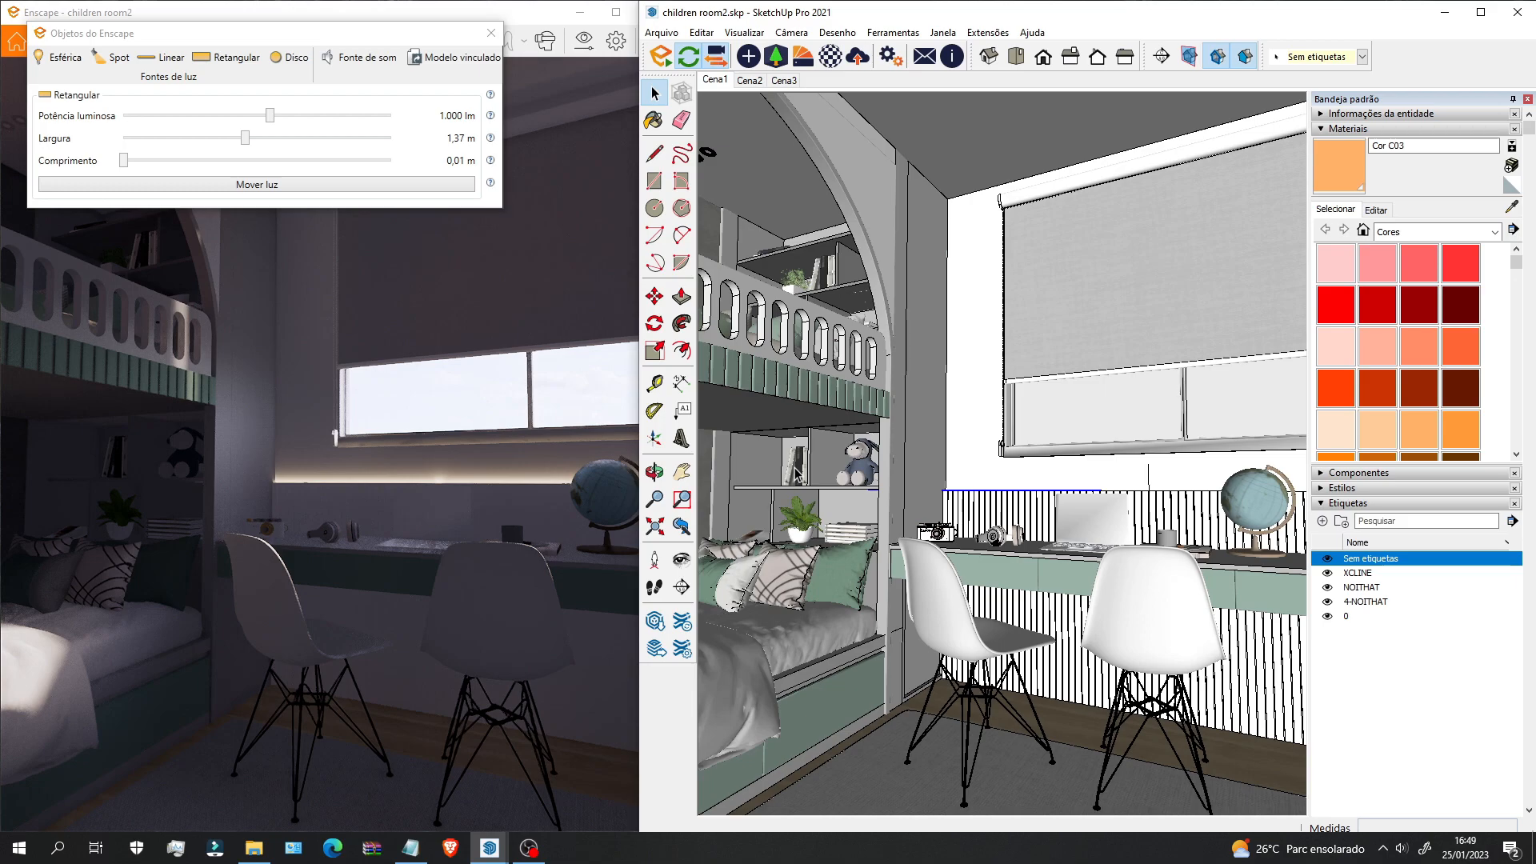
{"action": "middle_click_drag", "start_coordinate": [794, 467], "coordinate": [941, 548]}
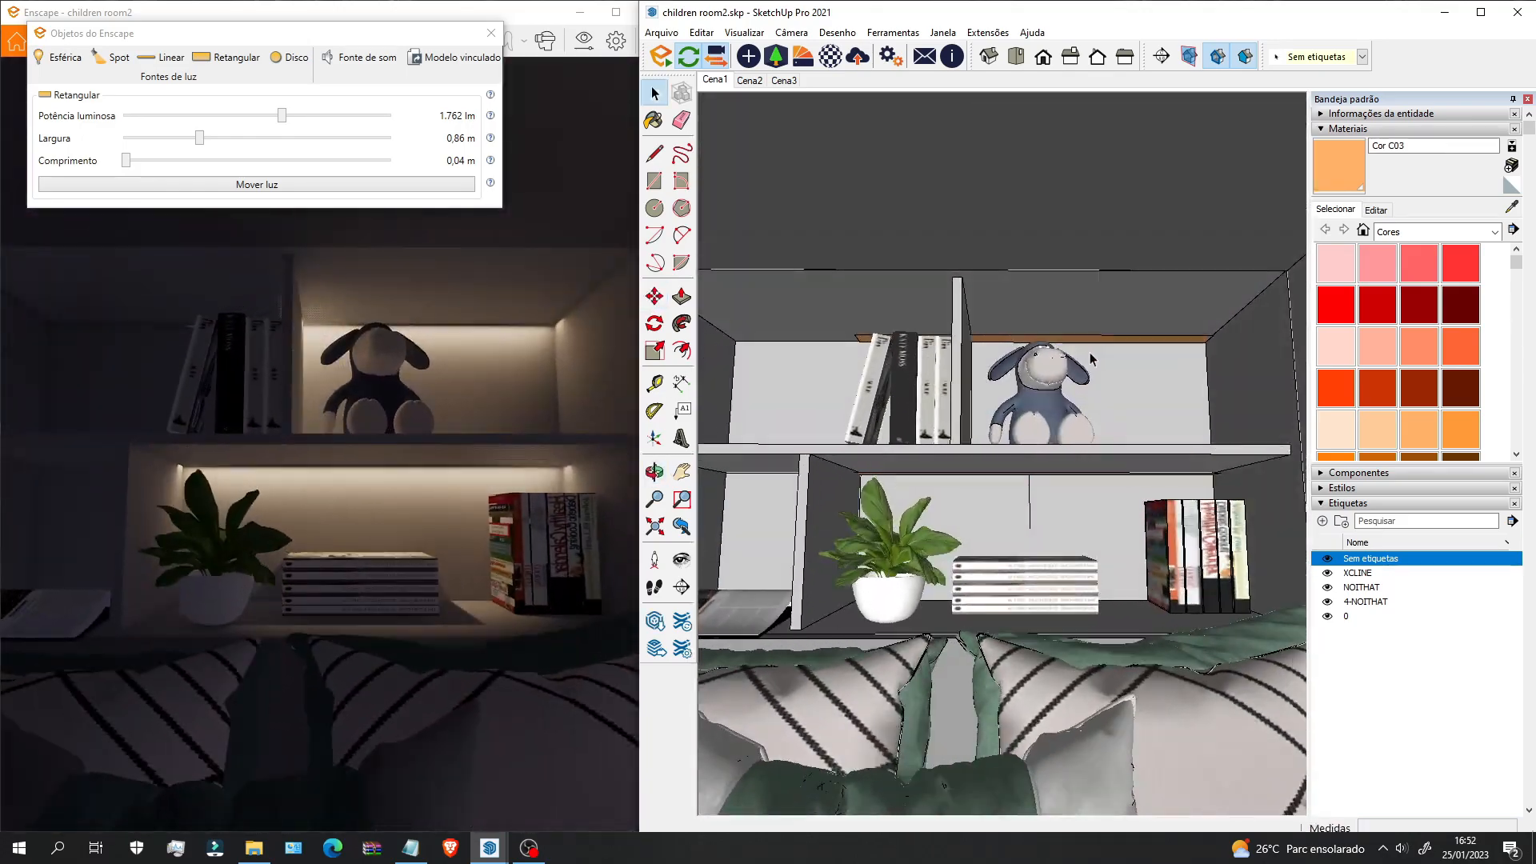
Step: Turn and pull back the Enscape render camera to show the bed, desk and wardrobe
{"action": "right_click", "coordinate": [1092, 358]}
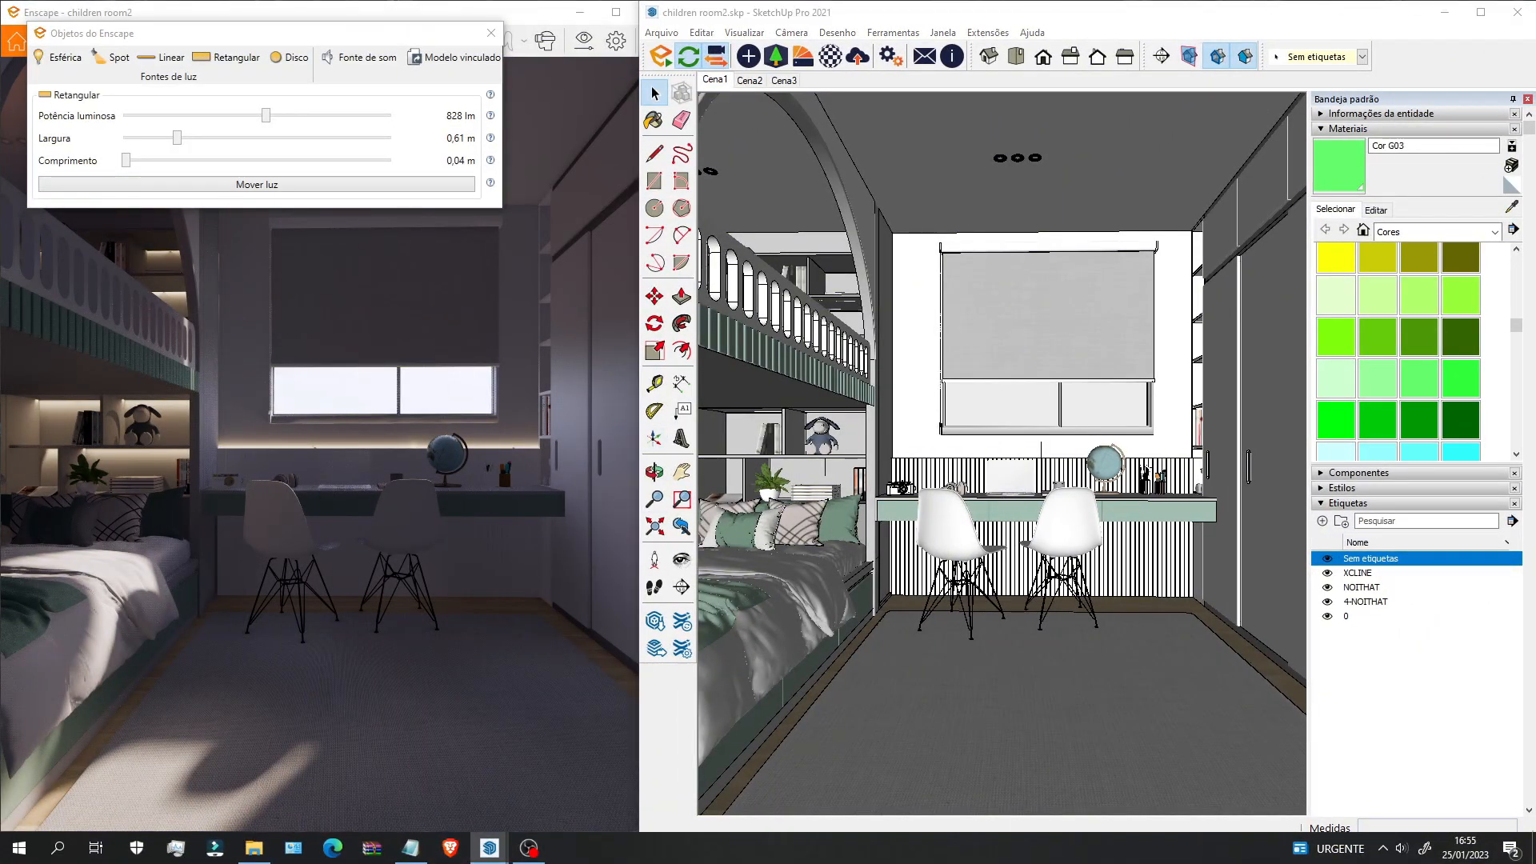
{"action": "left_click_drag", "start_coordinate": [496, 408], "coordinate": [368, 396]}
{"action": "scroll", "coordinate": [299, 520], "scroll_direction": "up", "scroll_amount": 2}
{"action": "left_click_drag", "start_coordinate": [300, 520], "coordinate": [400, 548]}
{"action": "key", "text": "s"}
{"action": "left_click_drag", "start_coordinate": [256, 380], "coordinate": [378, 374]}
{"action": "key", "text": "d"}
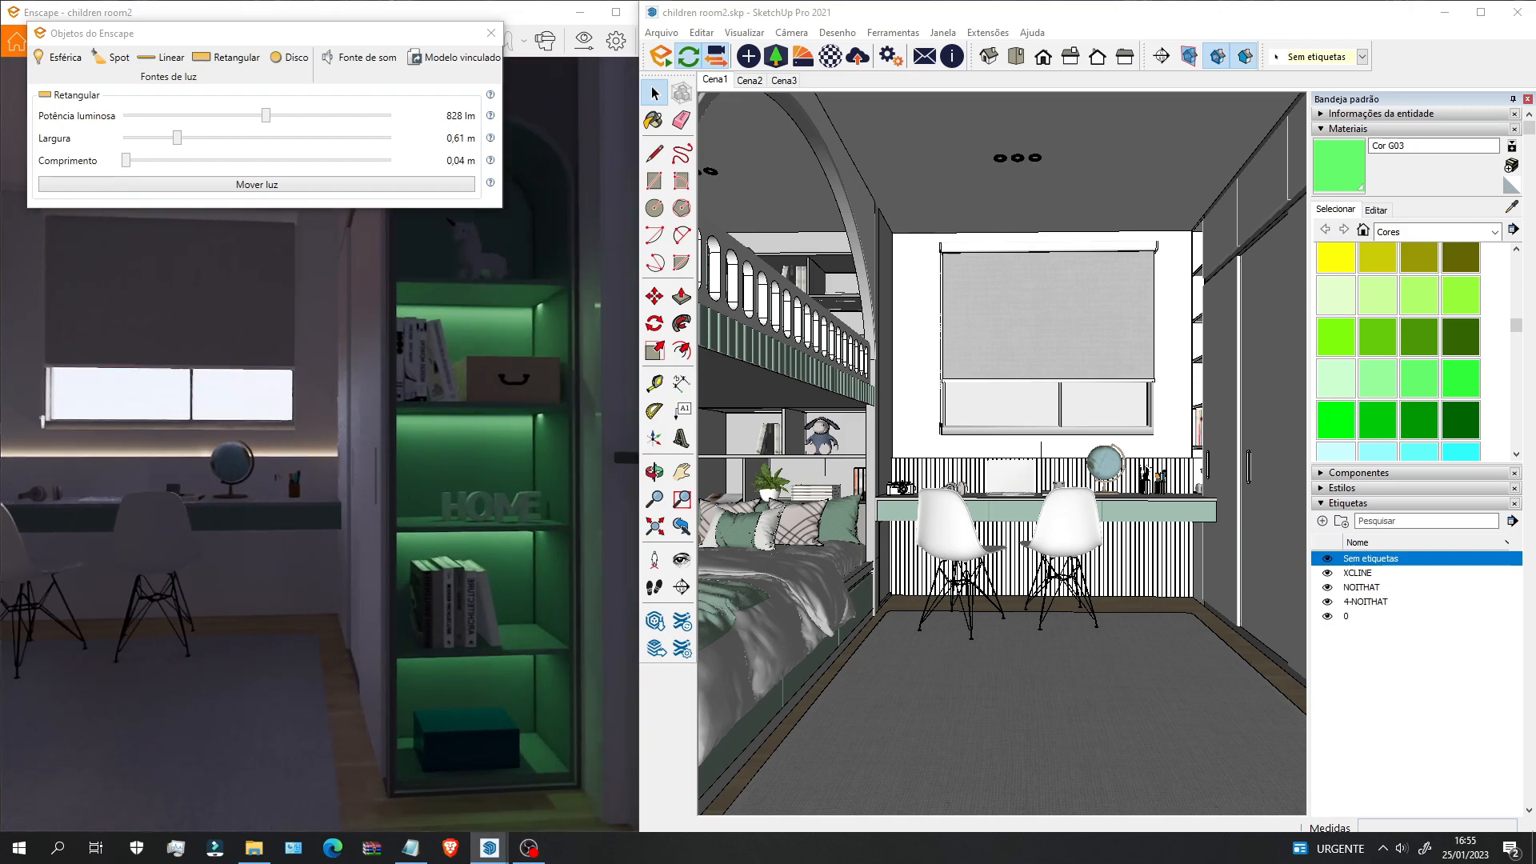
Step: Pan the model toward the bunk bed and wardrobe, then close the Enscape Objetos panel
{"action": "middle_click_drag", "start_coordinate": [1266, 577], "coordinate": [976, 560], "text": "shift"}
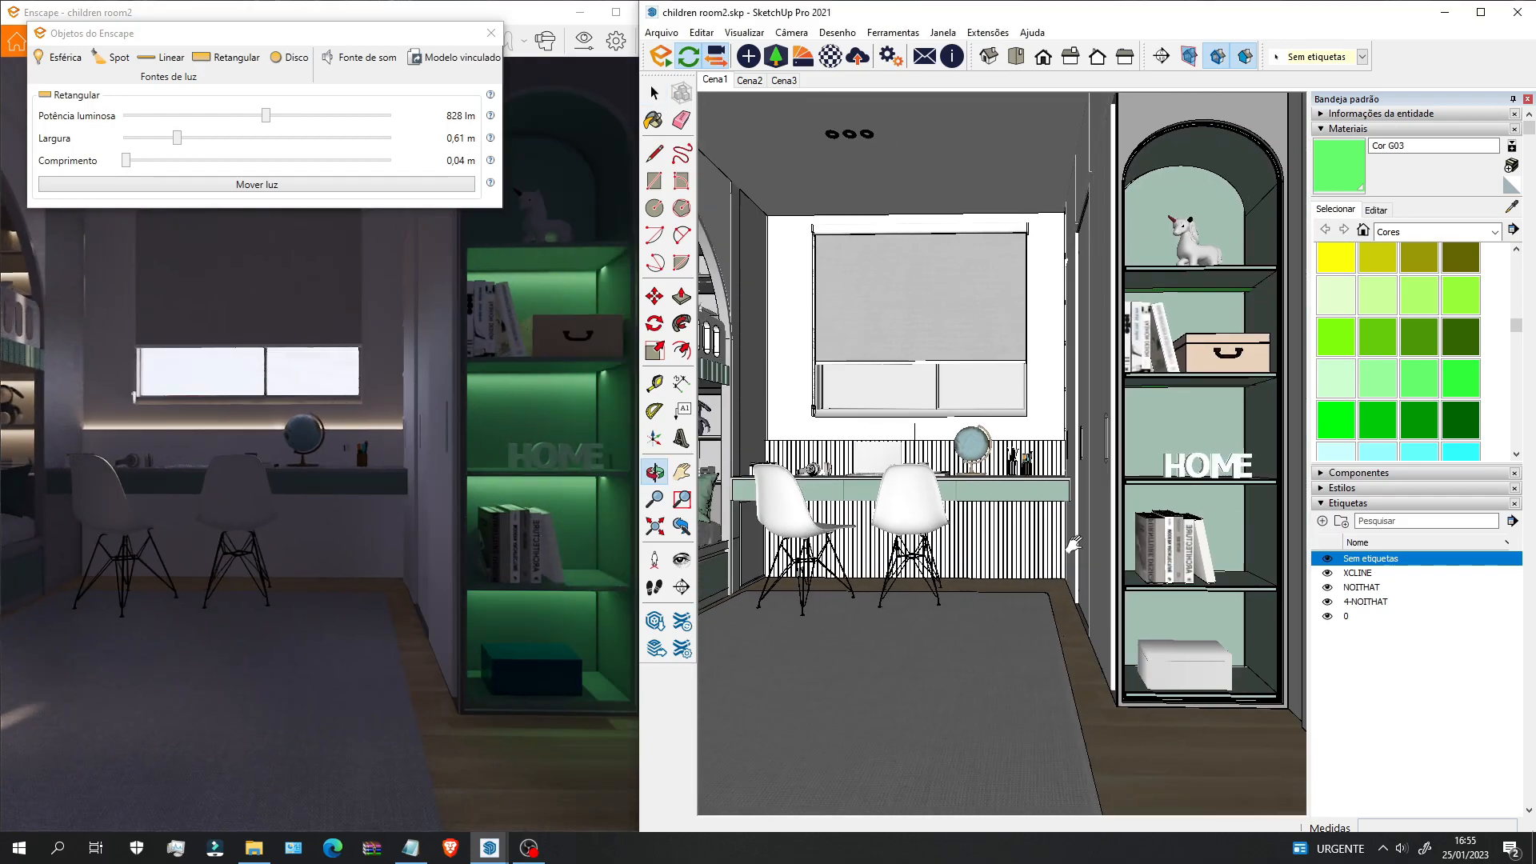
{"action": "scroll", "coordinate": [1012, 508], "scroll_direction": "up", "scroll_amount": 5}
{"action": "scroll", "coordinate": [1012, 508], "scroll_direction": "down", "scroll_amount": 5}
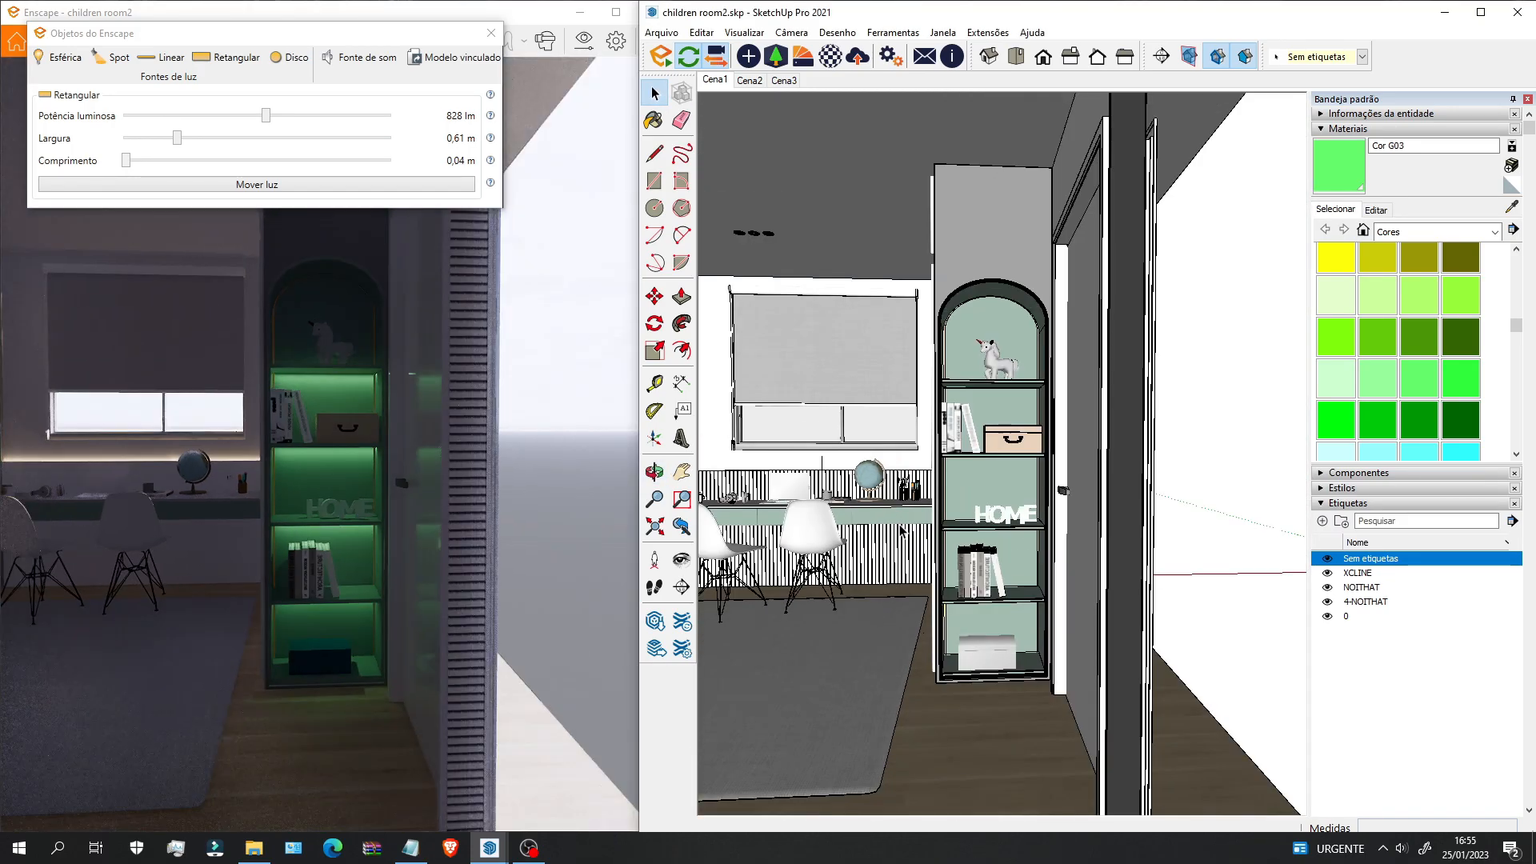
{"action": "middle_click_drag", "start_coordinate": [902, 530], "coordinate": [1064, 528], "text": "shift"}
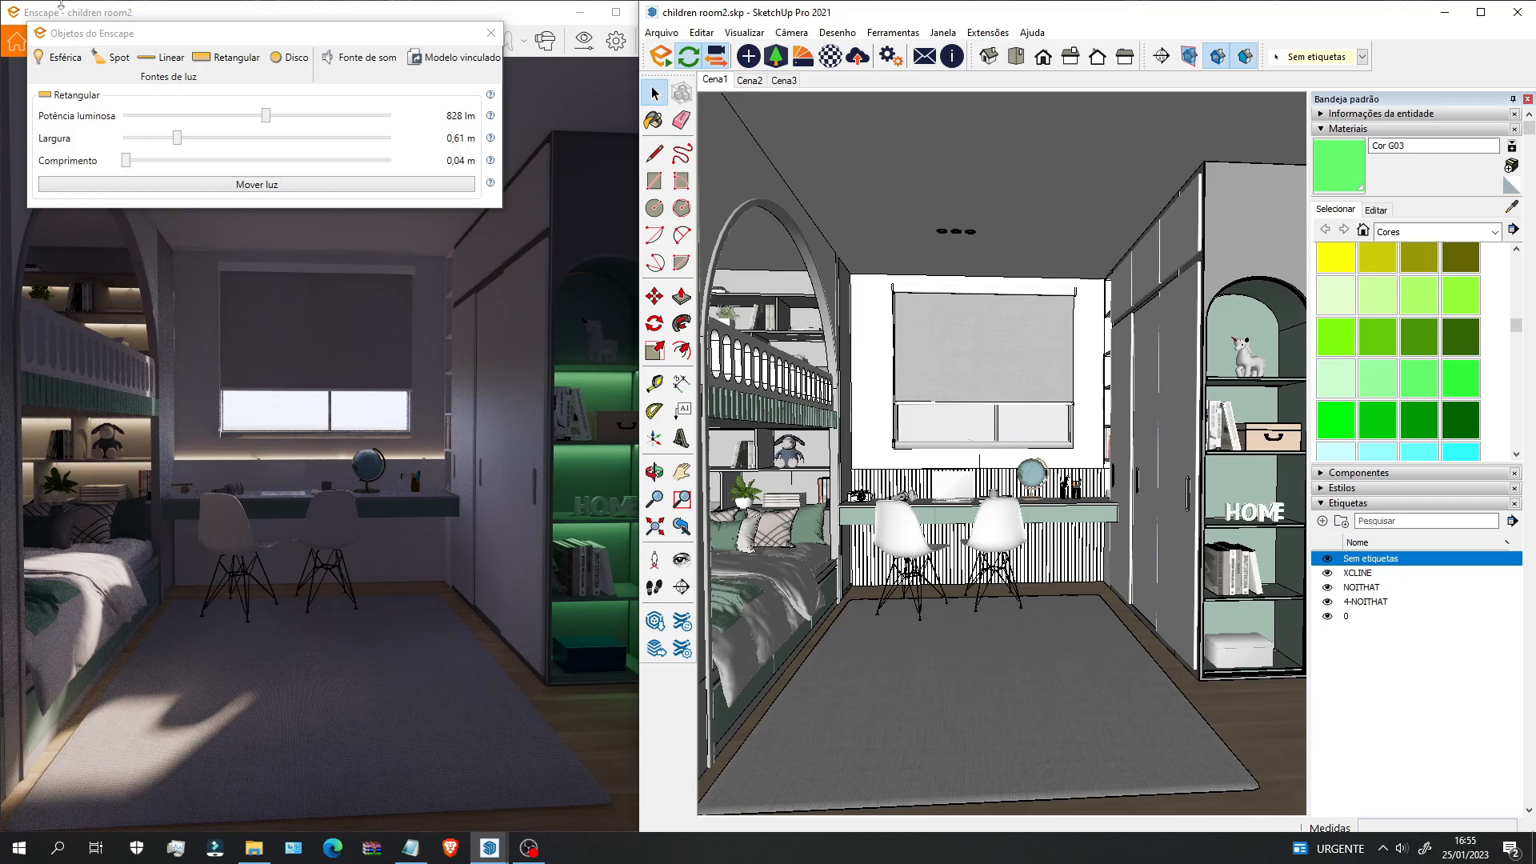
{"action": "left_click", "coordinate": [490, 34]}
{"action": "scroll", "coordinate": [960, 232], "scroll_direction": "up", "scroll_amount": 5}
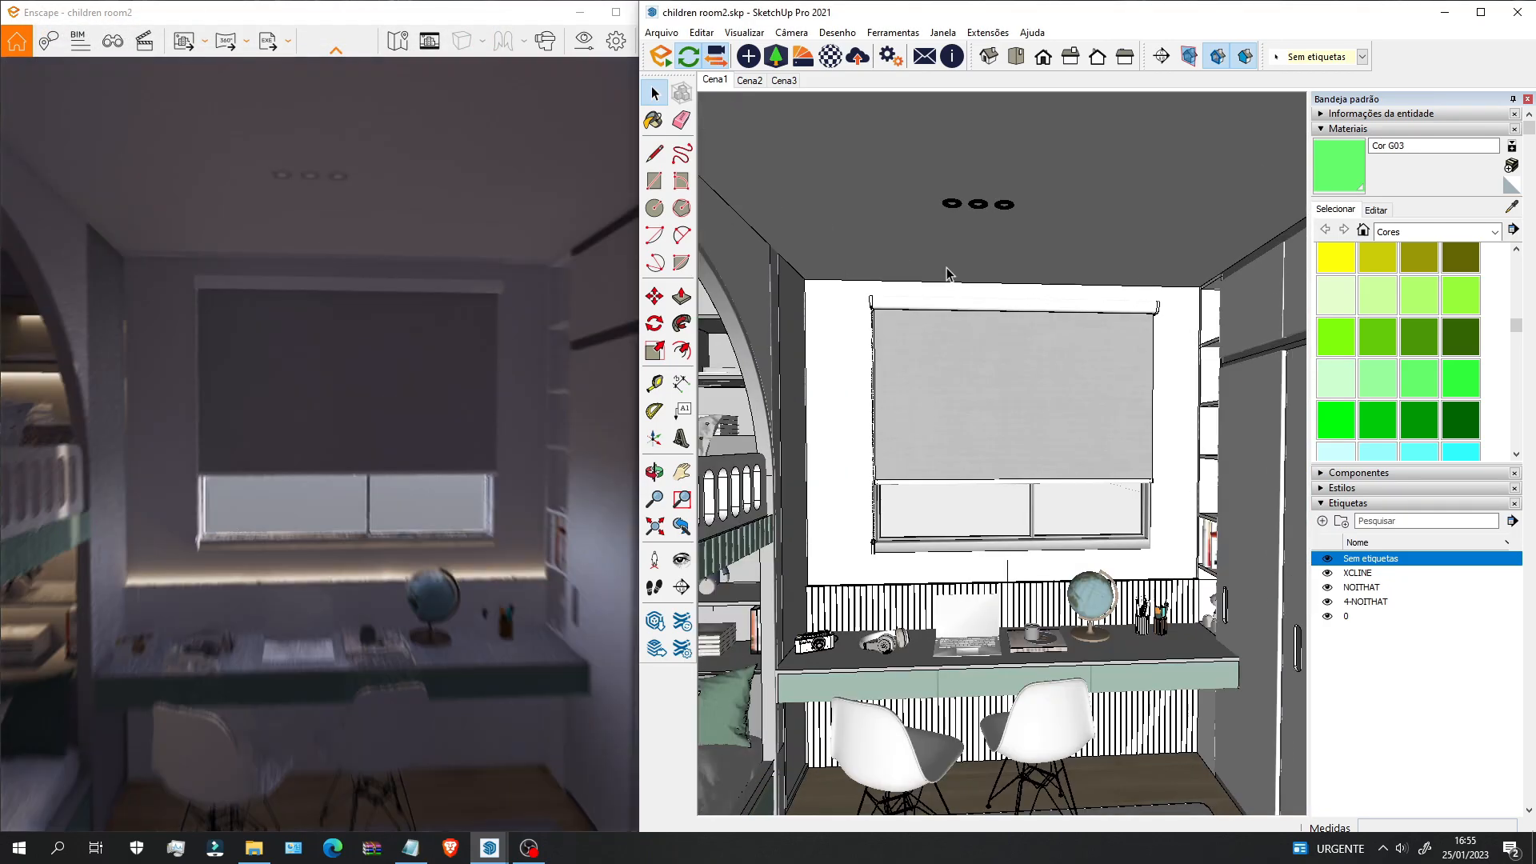
Step: Bring up the Enscape objects panel and zoom toward the window and ceiling downlights
{"action": "scroll", "coordinate": [964, 228], "scroll_direction": "down", "scroll_amount": 8}
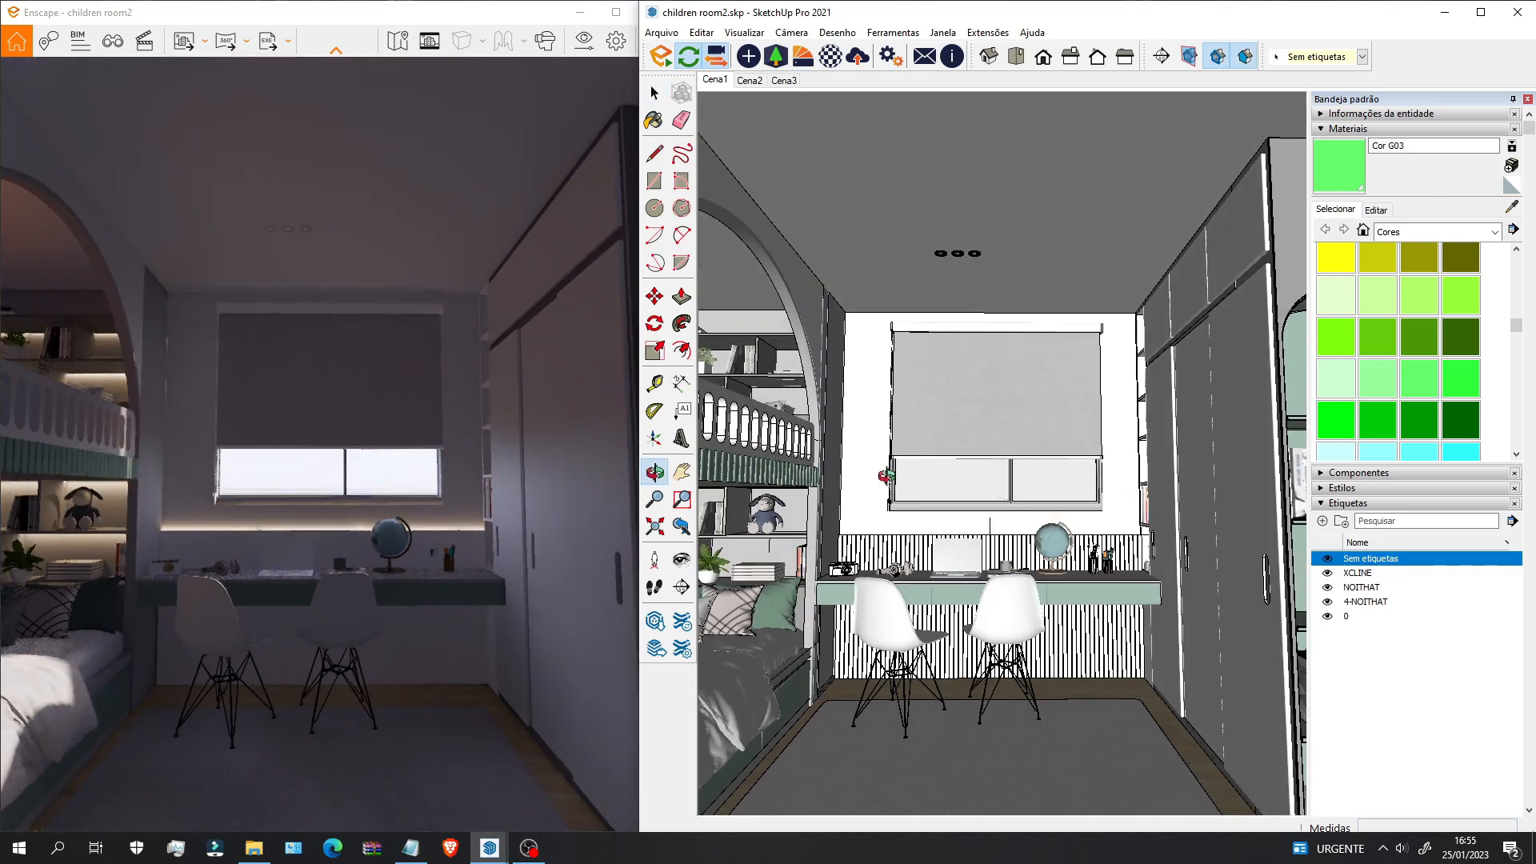
{"action": "scroll", "coordinate": [1035, 448], "scroll_direction": "up", "scroll_amount": 6}
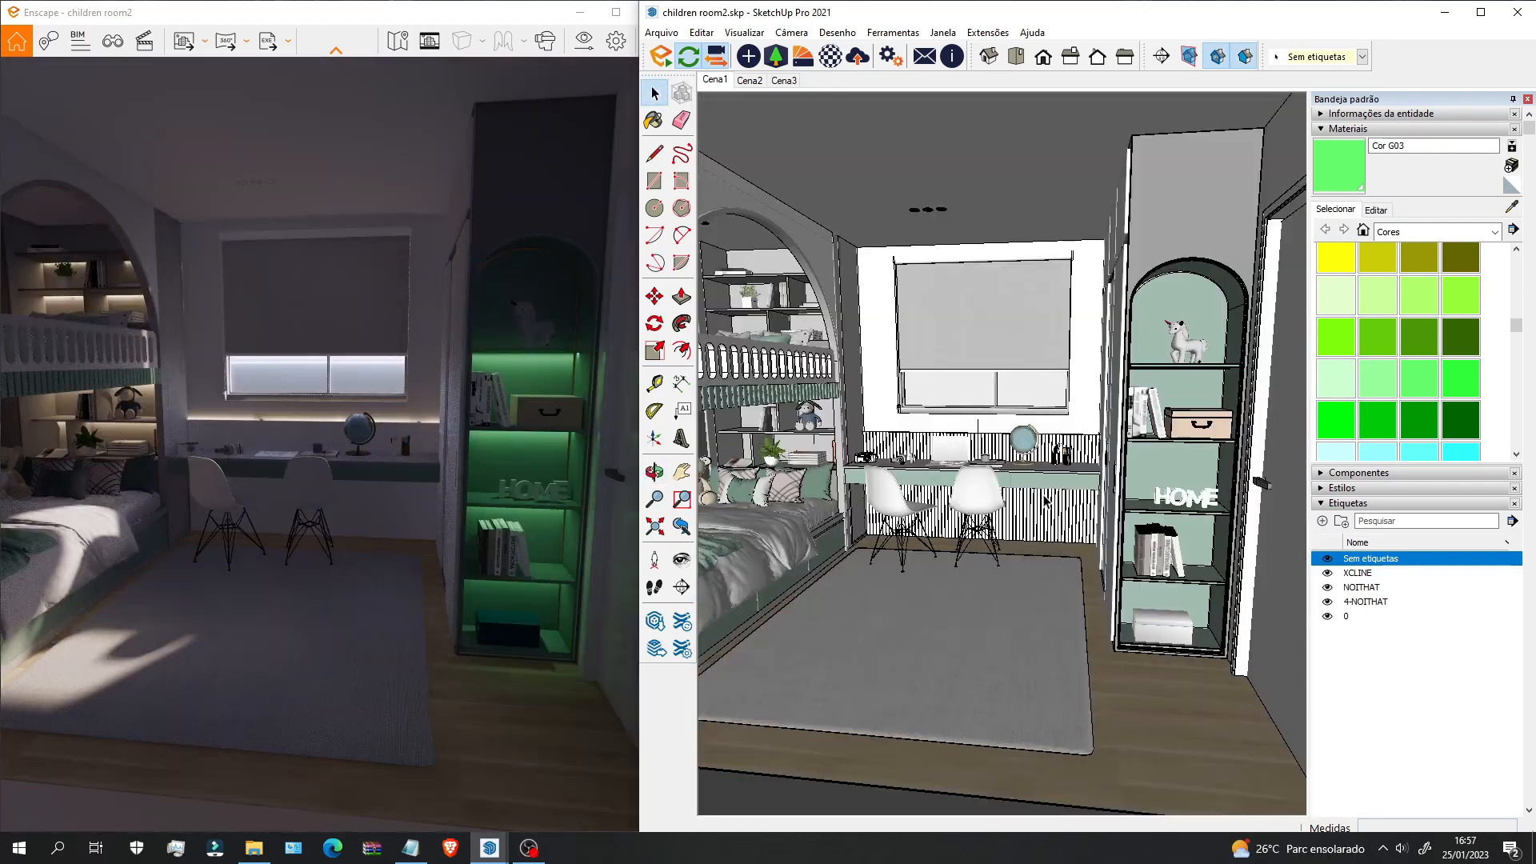
{"action": "left_click", "coordinate": [749, 56]}
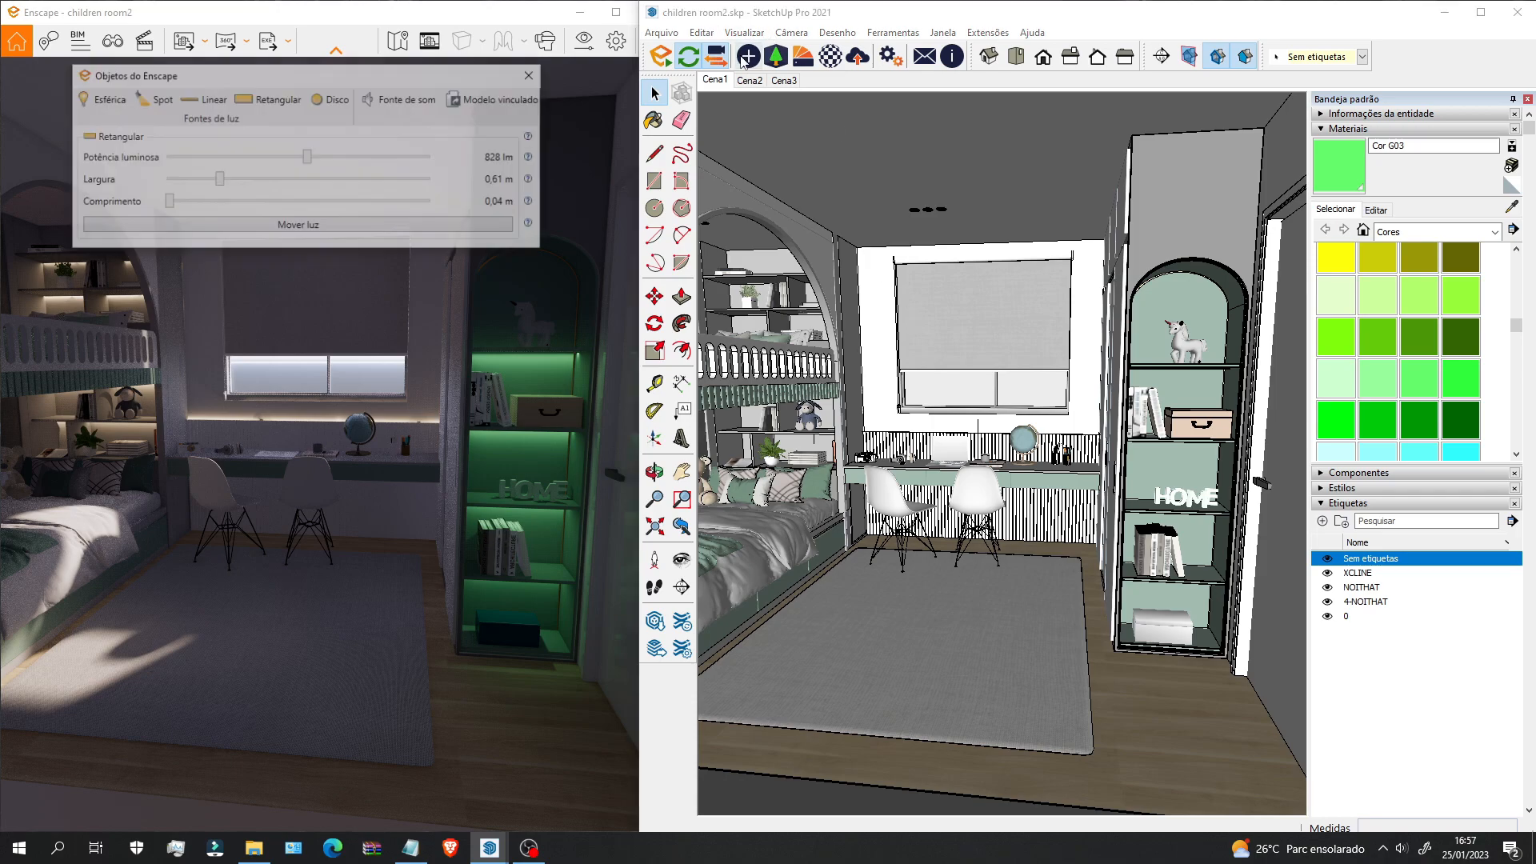
{"action": "scroll", "coordinate": [920, 233], "scroll_direction": "up", "scroll_amount": 6}
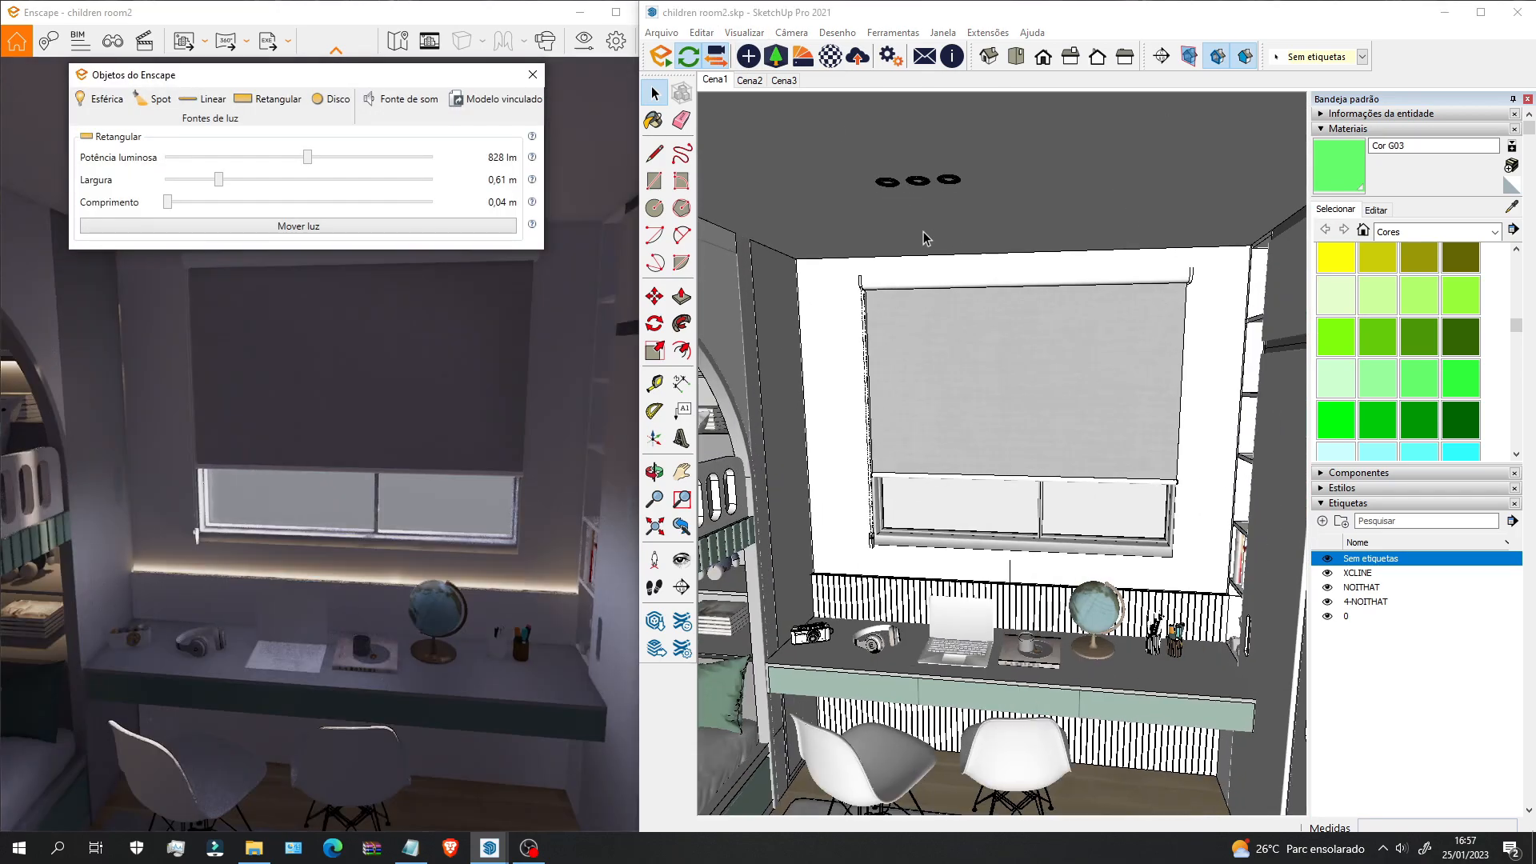
{"action": "scroll", "coordinate": [981, 294], "scroll_direction": "up", "scroll_amount": 3}
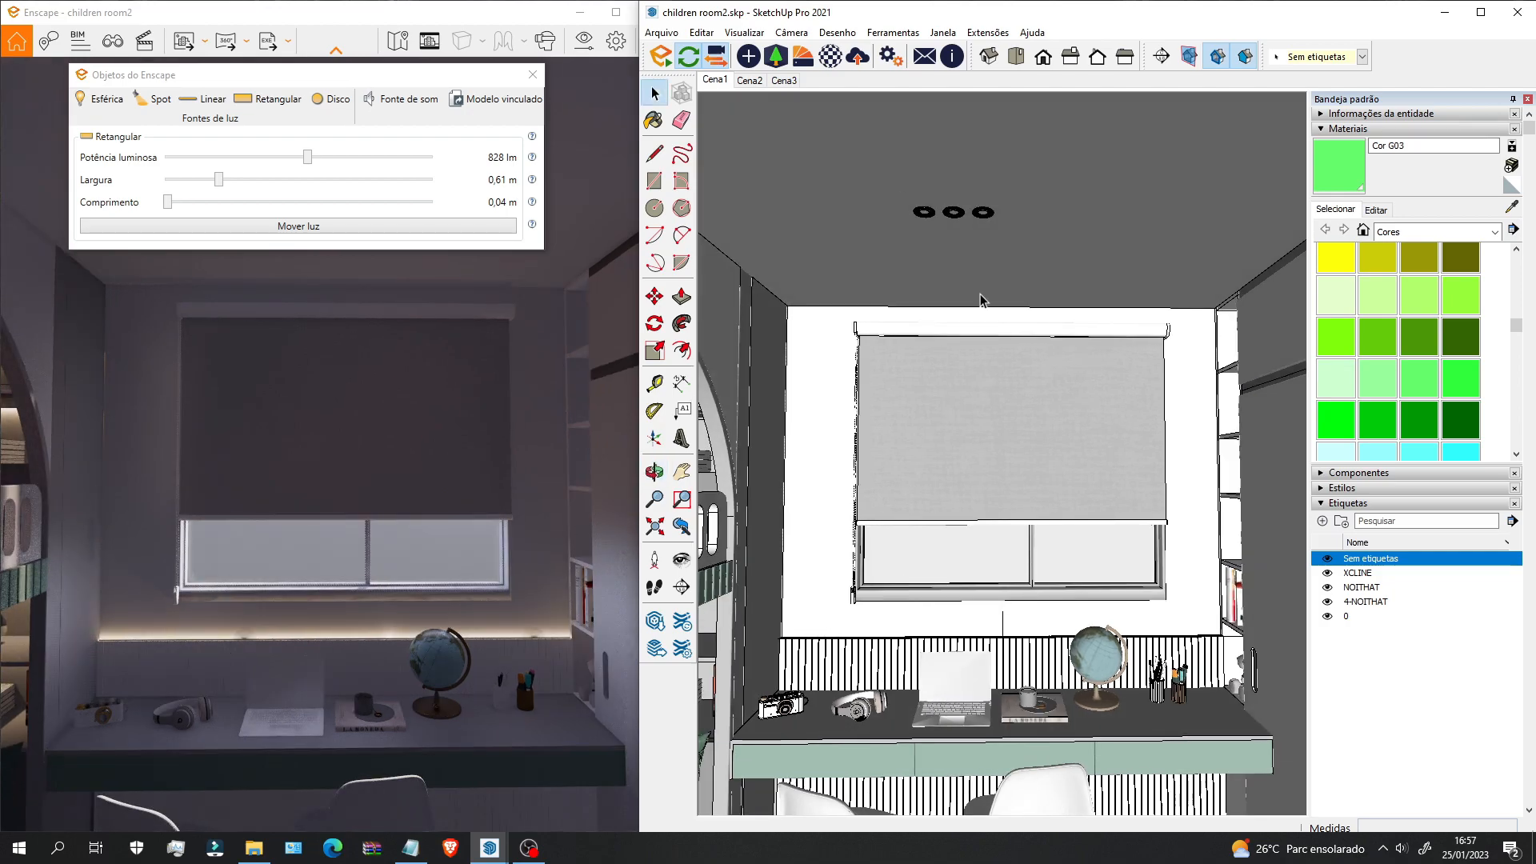
{"action": "key", "text": "l"}
{"action": "scroll", "coordinate": [967, 182], "scroll_direction": "up", "scroll_amount": 2}
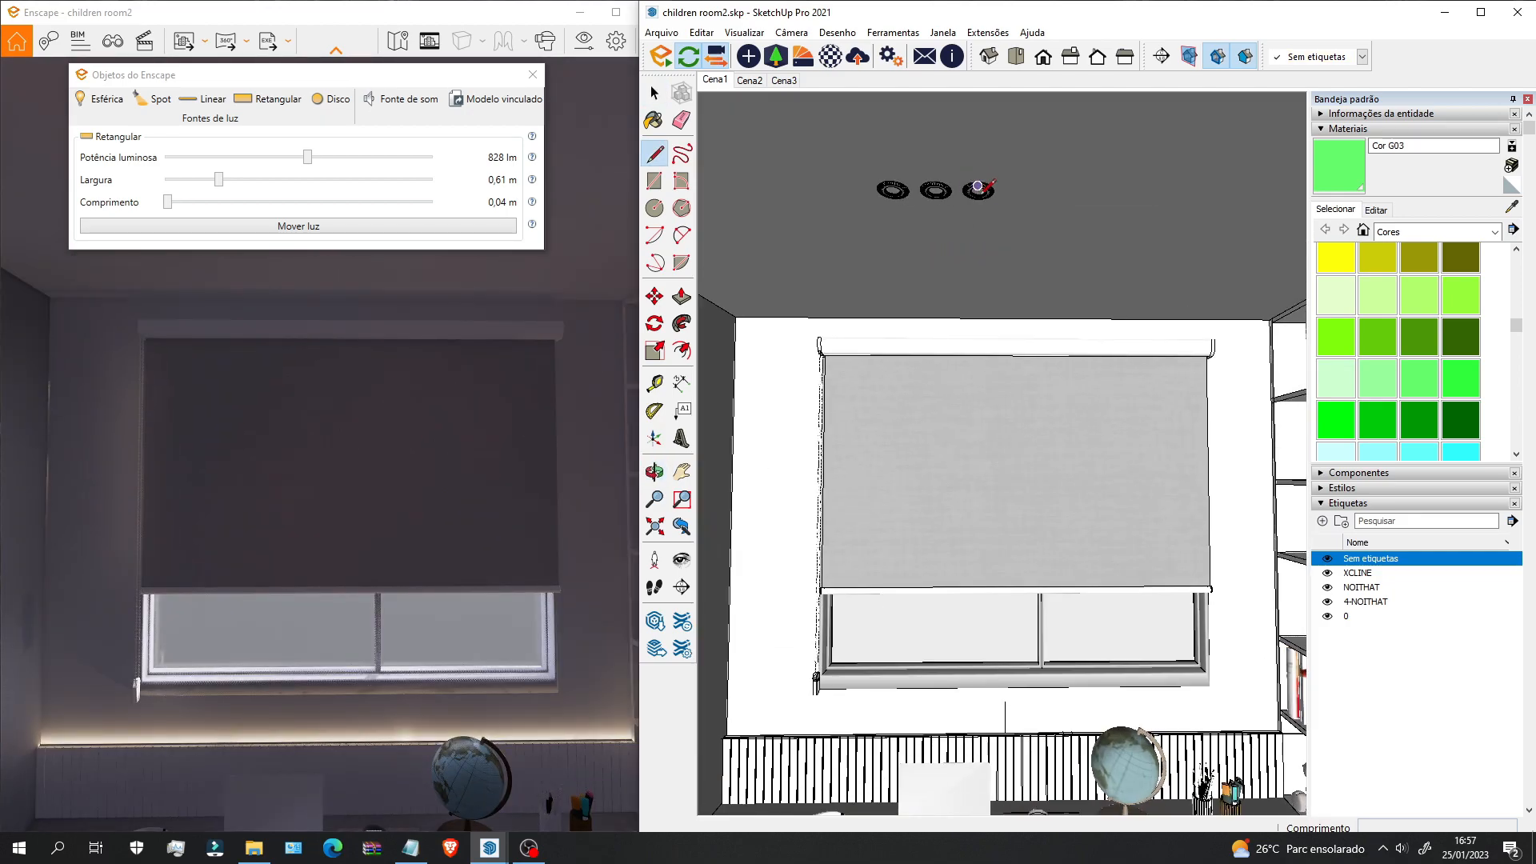
Step: Draw a vertical line hanging down from the third ceiling downlight
{"action": "key", "text": "space"}
{"action": "left_click", "coordinate": [1059, 413]}
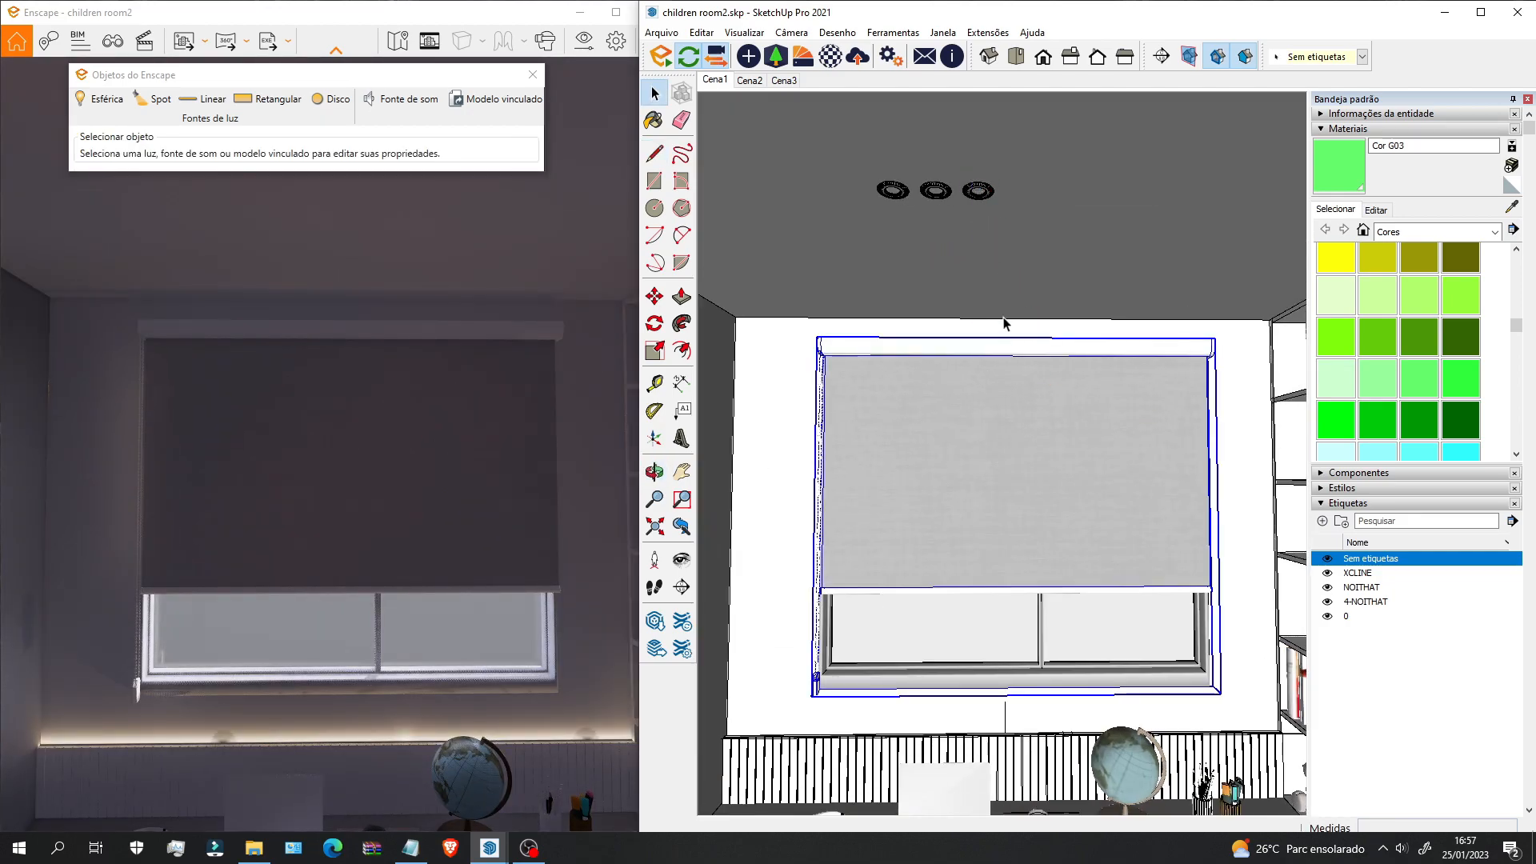
{"action": "key", "text": "l"}
{"action": "left_click", "coordinate": [977, 196]}
{"action": "left_click", "coordinate": [977, 353]}
{"action": "key", "text": "space"}
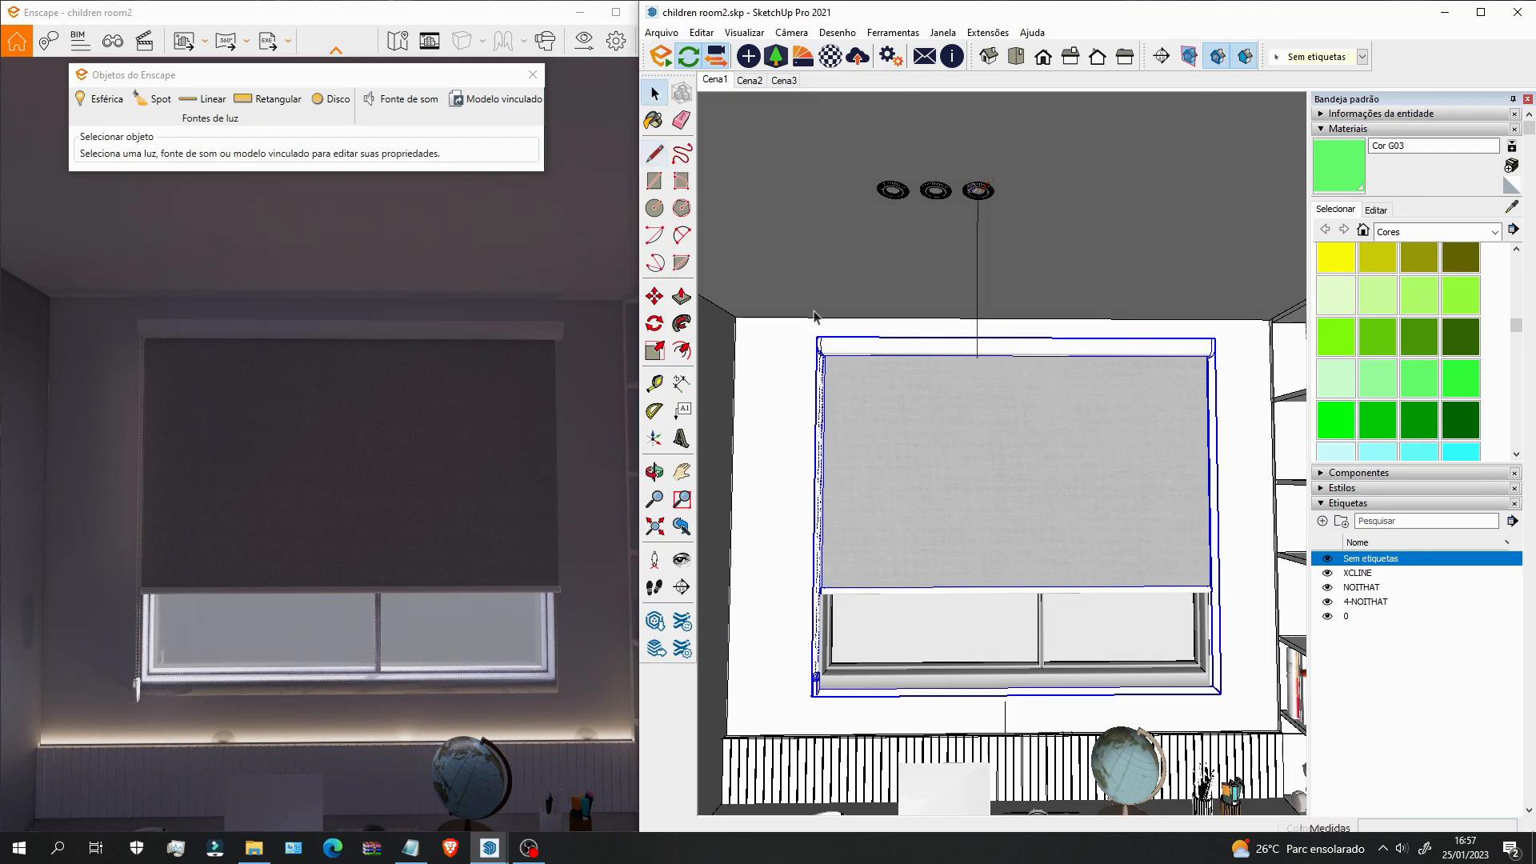
Step: Place a disc light below the downlight, then undo the misplaced one
{"action": "left_click", "coordinate": [331, 99]}
{"action": "middle_click_drag", "start_coordinate": [969, 336], "coordinate": [970, 284]}
{"action": "left_click", "coordinate": [973, 294]}
{"action": "scroll", "coordinate": [973, 170], "scroll_direction": "up", "scroll_amount": 3}
{"action": "left_click", "coordinate": [977, 169]}
{"action": "key", "text": "ctrl+z"}
{"action": "scroll", "coordinate": [972, 349], "scroll_direction": "down", "scroll_amount": 2}
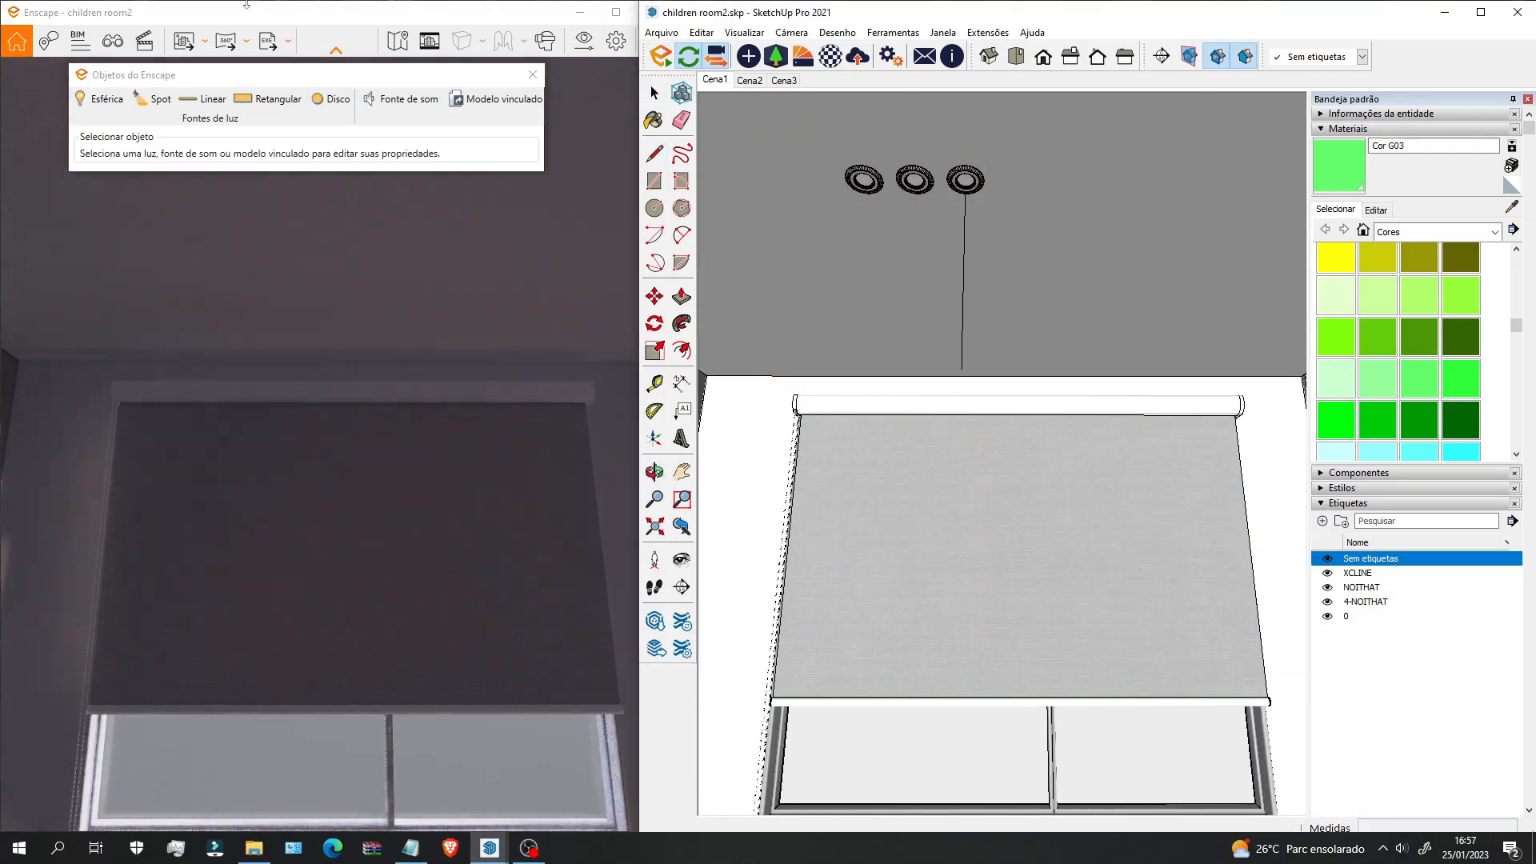
Step: Place the disc light on the hanging line and set its Raio to 0,10 m
{"action": "left_click", "coordinate": [330, 99]}
{"action": "scroll", "coordinate": [965, 192], "scroll_direction": "up", "scroll_amount": 4}
{"action": "left_click", "coordinate": [987, 215]}
{"action": "left_click", "coordinate": [980, 606]}
{"action": "scroll", "coordinate": [980, 592], "scroll_direction": "down", "scroll_amount": 7}
{"action": "left_click_drag", "start_coordinate": [223, 179], "coordinate": [191, 181]}
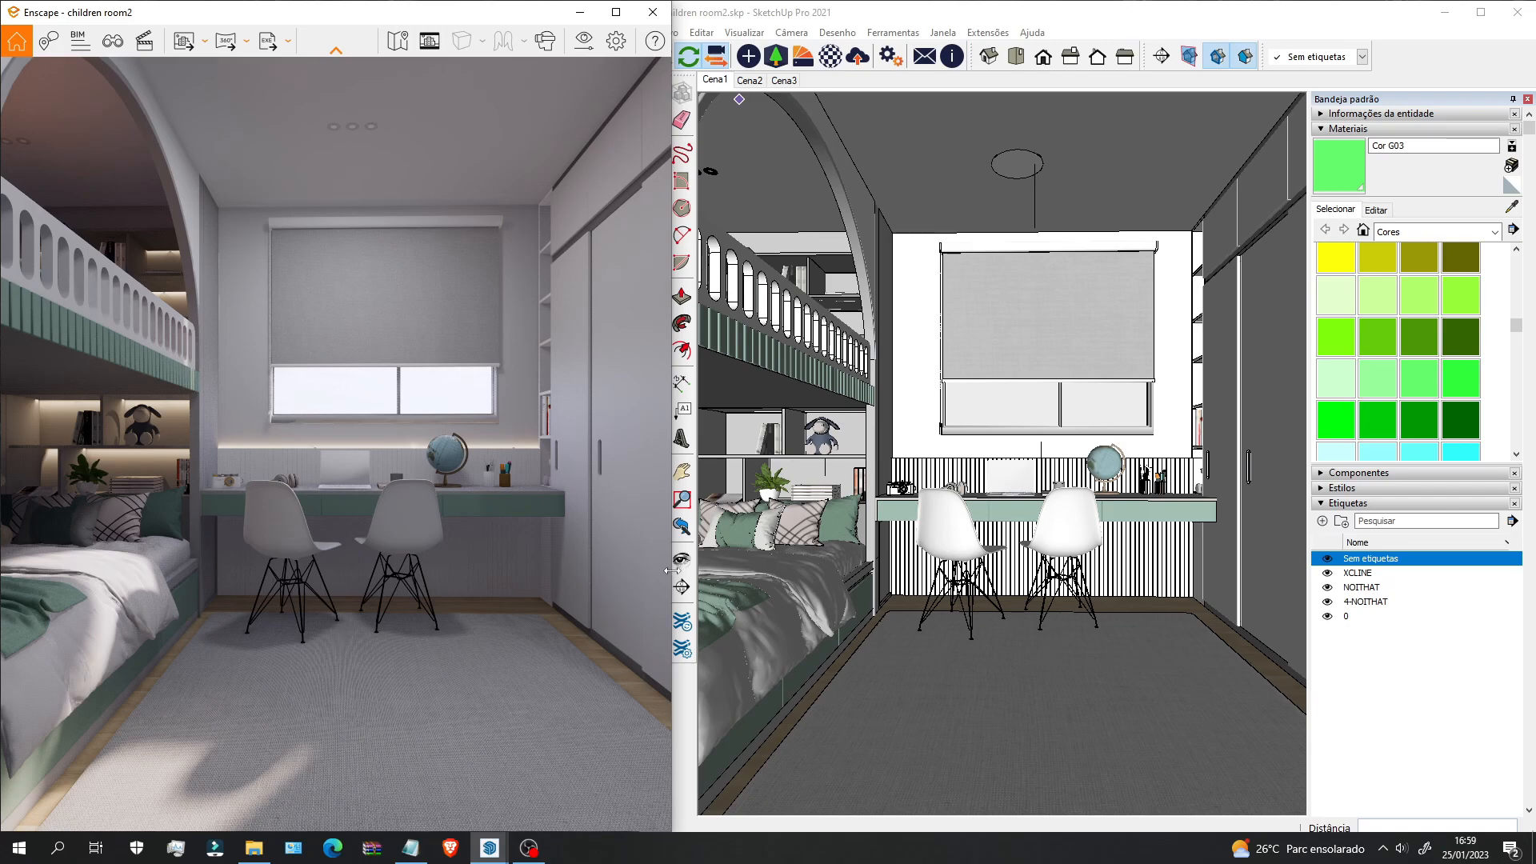
Step: Lower the Enscape Atmosfera sun brightness to 5%, then collapse the Materiais and Etiquetas trays
{"action": "left_click", "coordinate": [616, 41]}
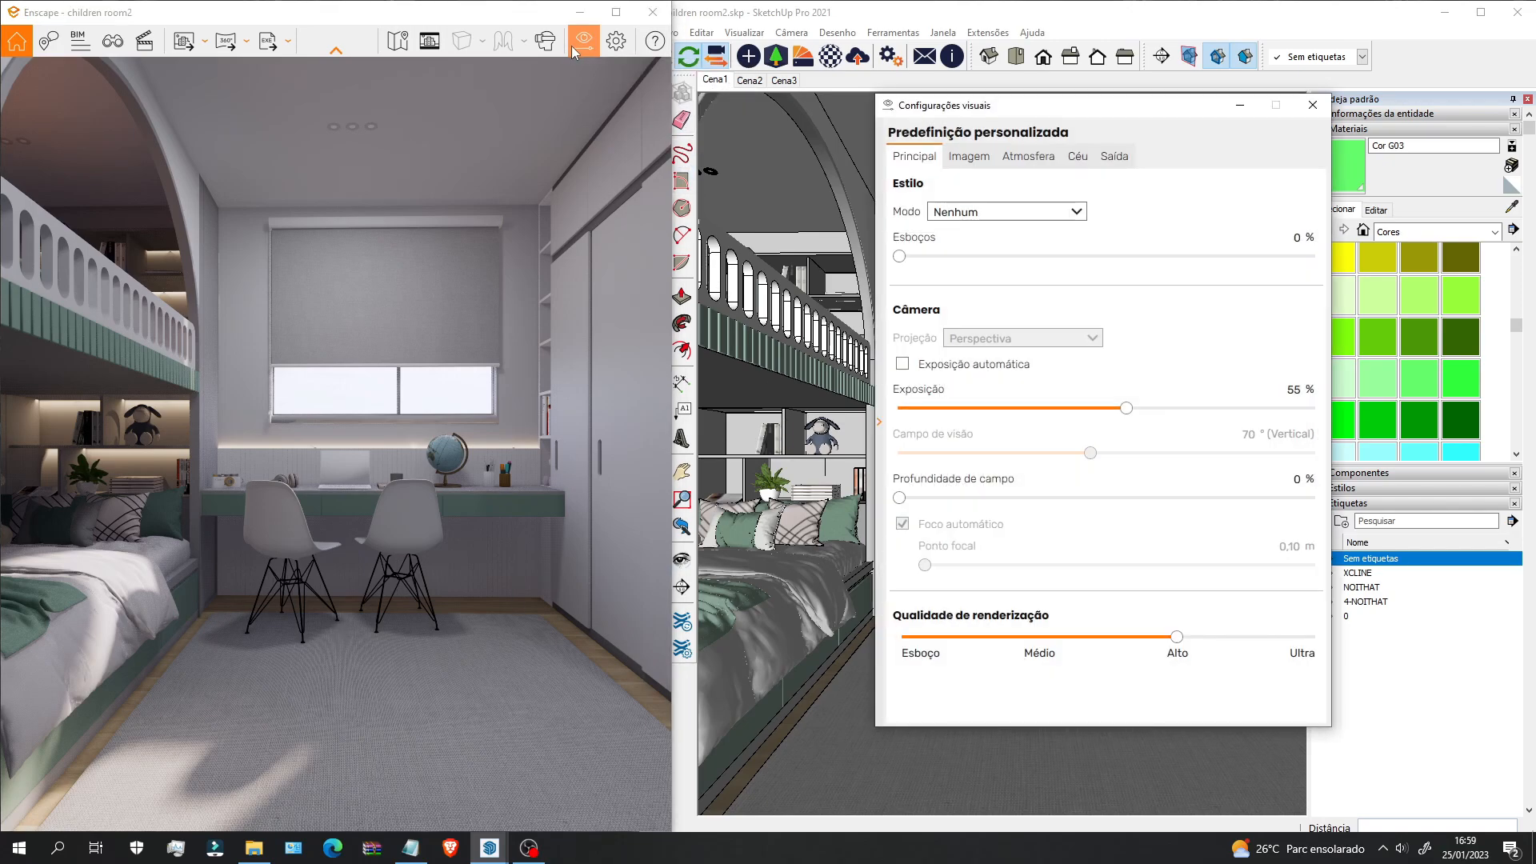
{"action": "left_click", "coordinate": [1027, 156]}
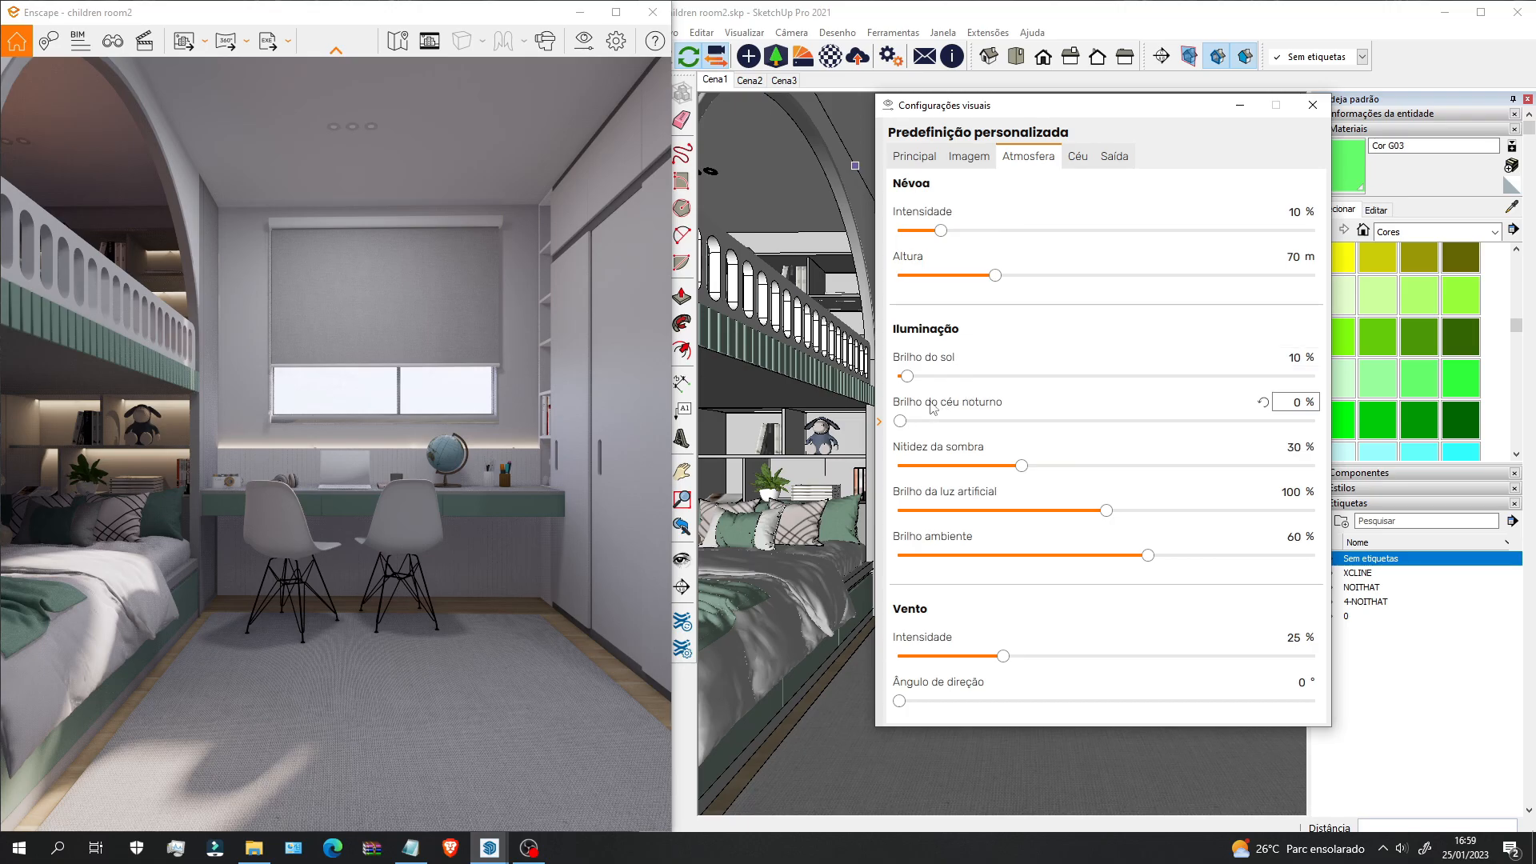
{"action": "left_click_drag", "start_coordinate": [909, 382], "coordinate": [906, 385]}
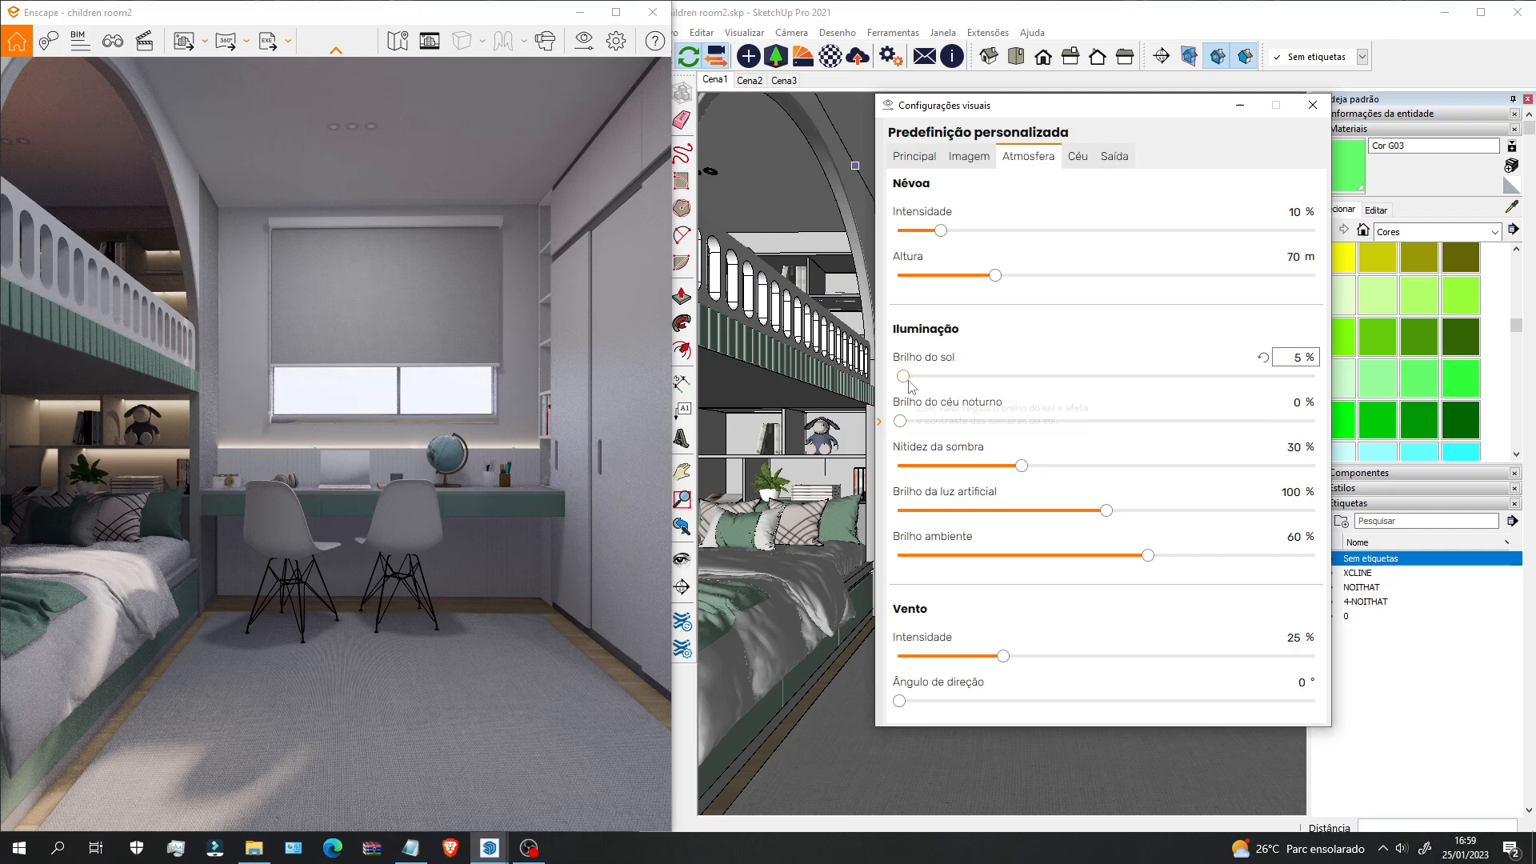
{"action": "left_click", "coordinate": [1312, 106]}
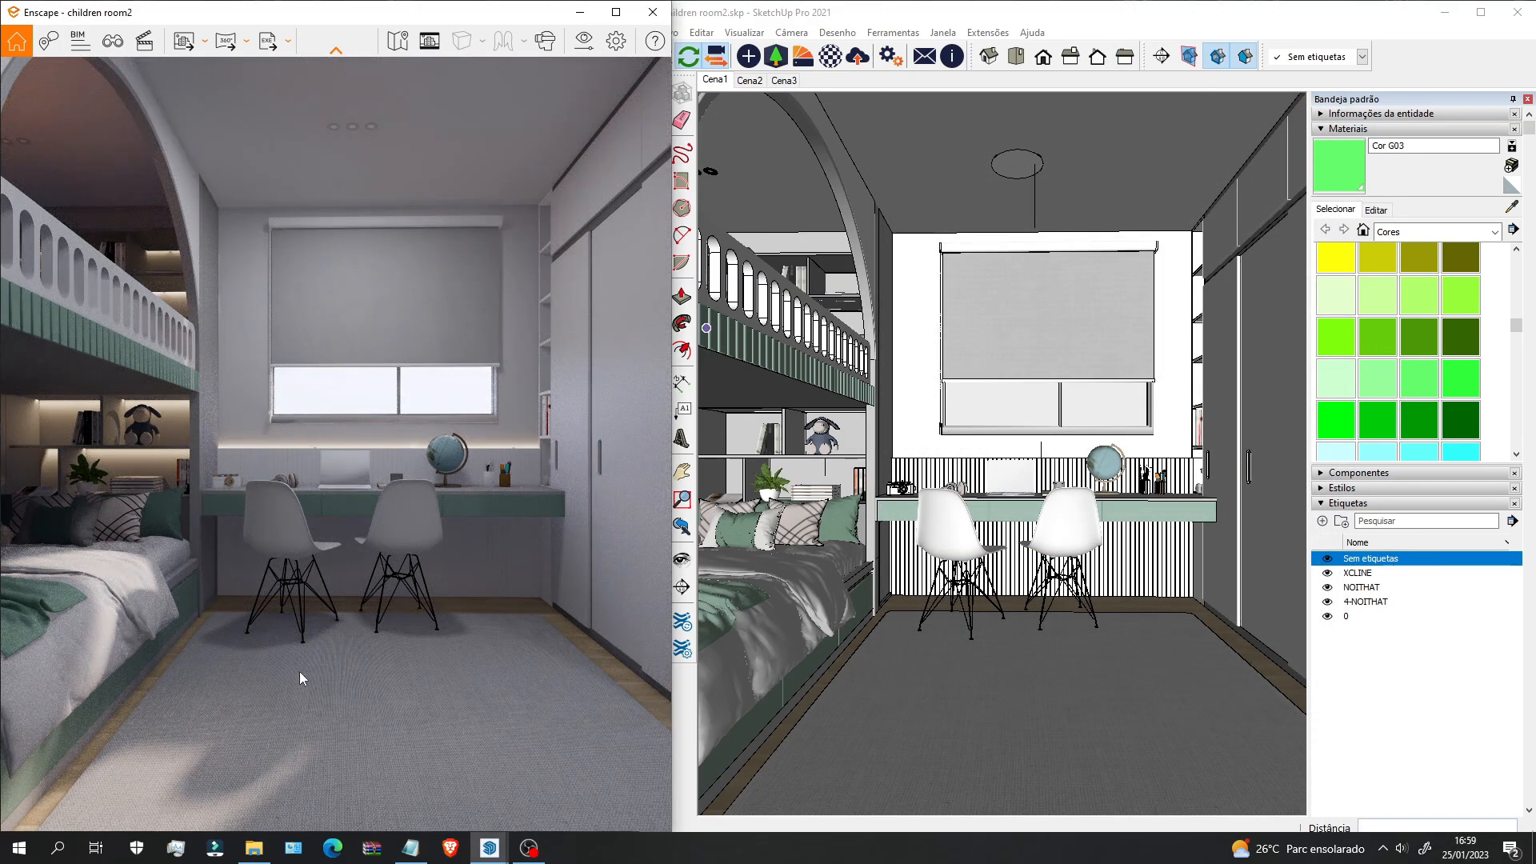
{"action": "left_click", "coordinate": [1348, 130]}
{"action": "left_click", "coordinate": [1354, 176]}
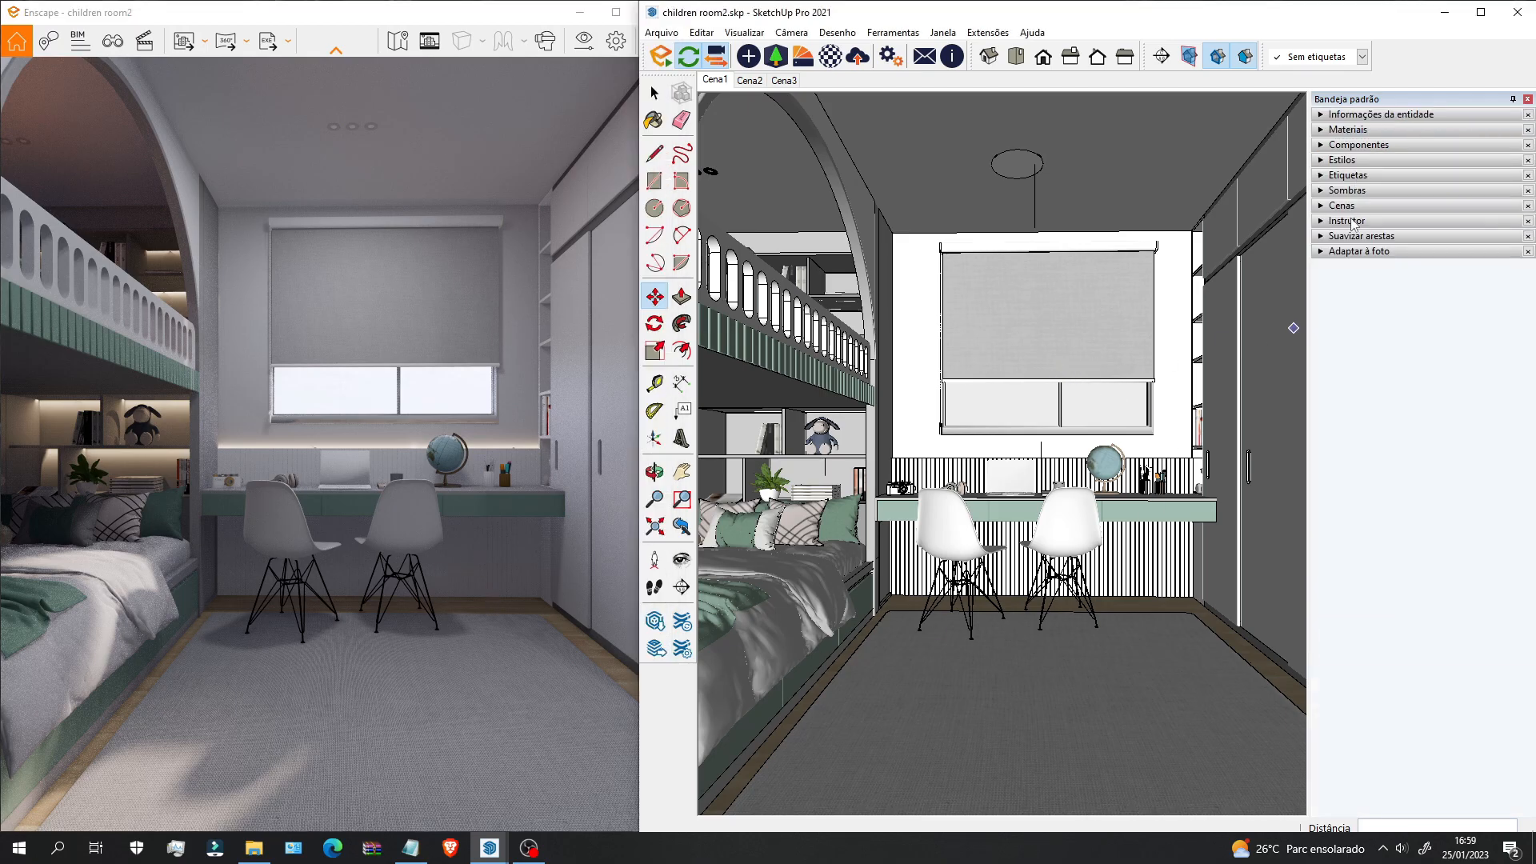
Step: Set the Sombras time to 14:24 and the date to 11/22
{"action": "left_click", "coordinate": [1346, 191]}
{"action": "mouse_move", "coordinate": [1431, 230]}
{"action": "left_mouse_down"}
{"action": "mouse_move", "coordinate": [1446, 253]}
{"action": "mouse_move", "coordinate": [1412, 232]}
{"action": "mouse_move", "coordinate": [1450, 234]}
{"action": "mouse_move", "coordinate": [1416, 234]}
{"action": "mouse_move", "coordinate": [1439, 259]}
{"action": "mouse_move", "coordinate": [1432, 234]}
{"action": "left_mouse_up"}
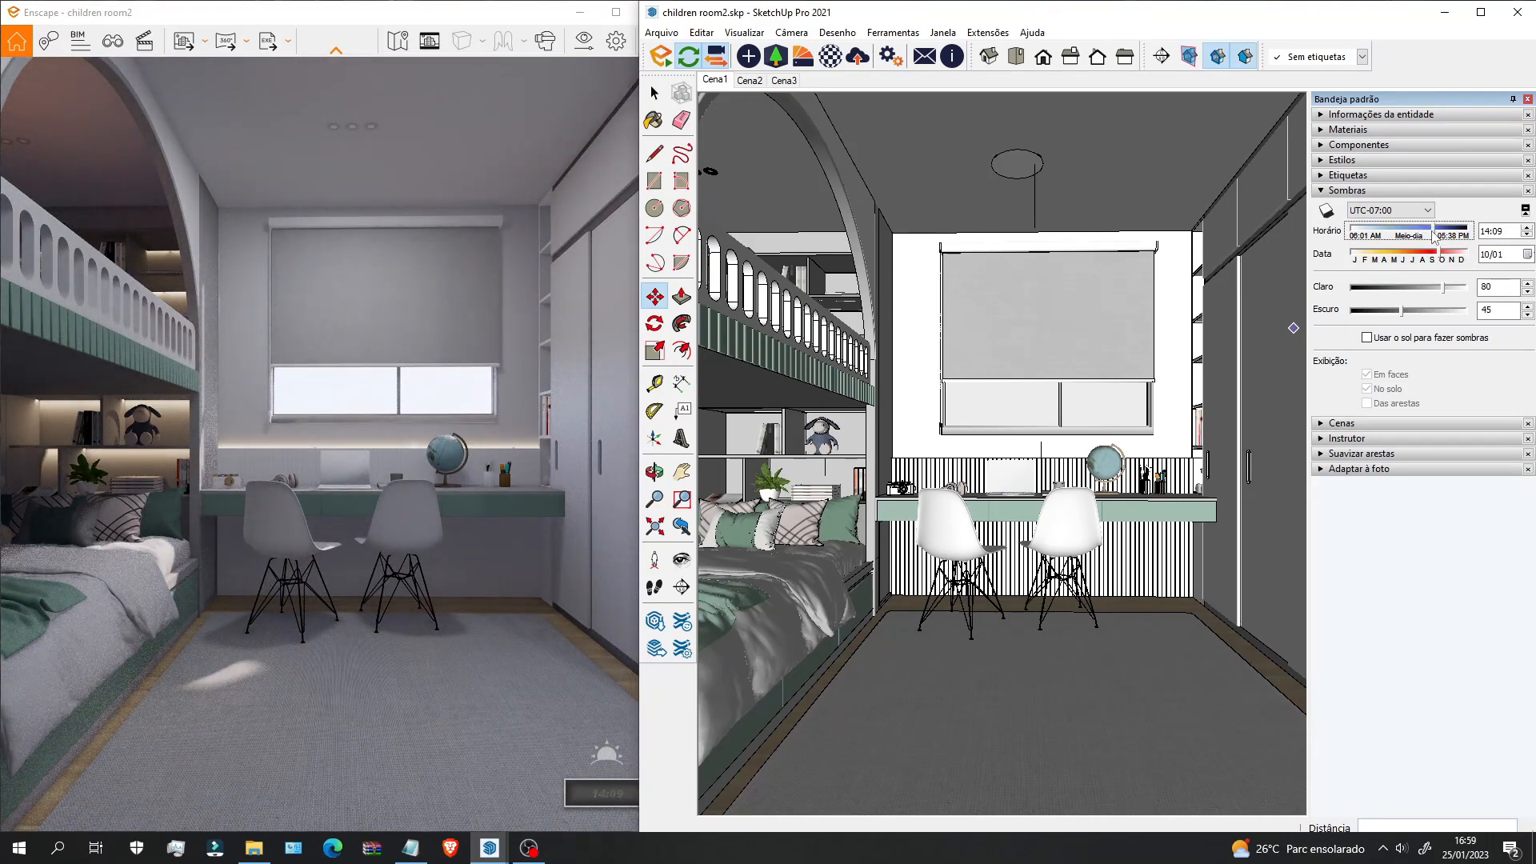
{"action": "left_click_drag", "start_coordinate": [1446, 261], "coordinate": [1442, 261]}
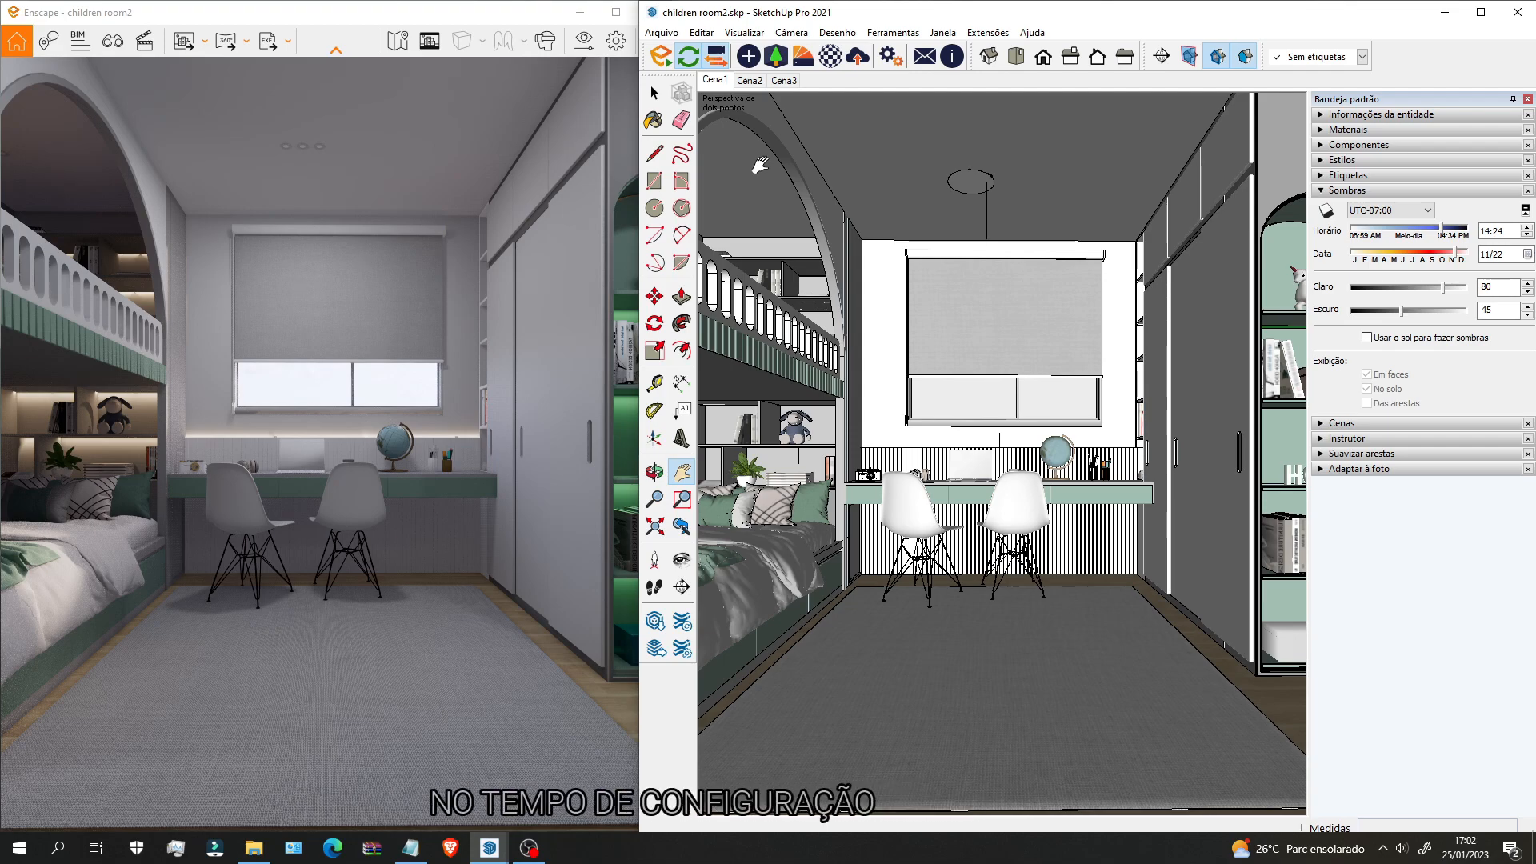
Step: Sample the chair legs' black steel1 material and rename it 'steel1 metal'
{"action": "scroll", "coordinate": [952, 570], "scroll_direction": "up", "scroll_amount": 10}
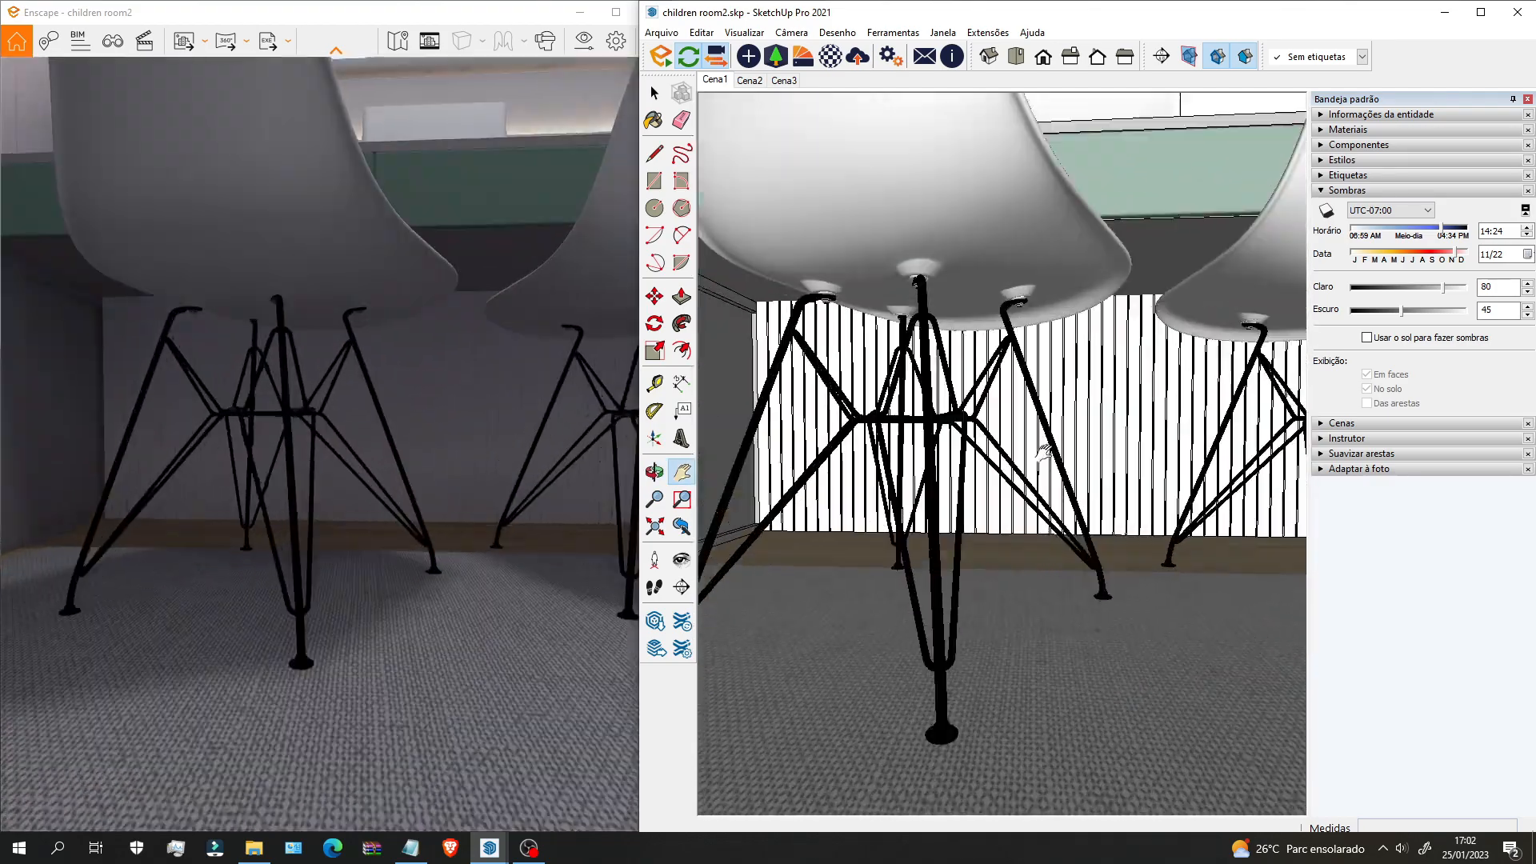
{"action": "mouse_move", "coordinate": [1043, 454]}
{"action": "middle_mouse_down"}
{"action": "mouse_move", "coordinate": [847, 537]}
{"action": "mouse_move", "coordinate": [916, 515]}
{"action": "middle_mouse_up"}
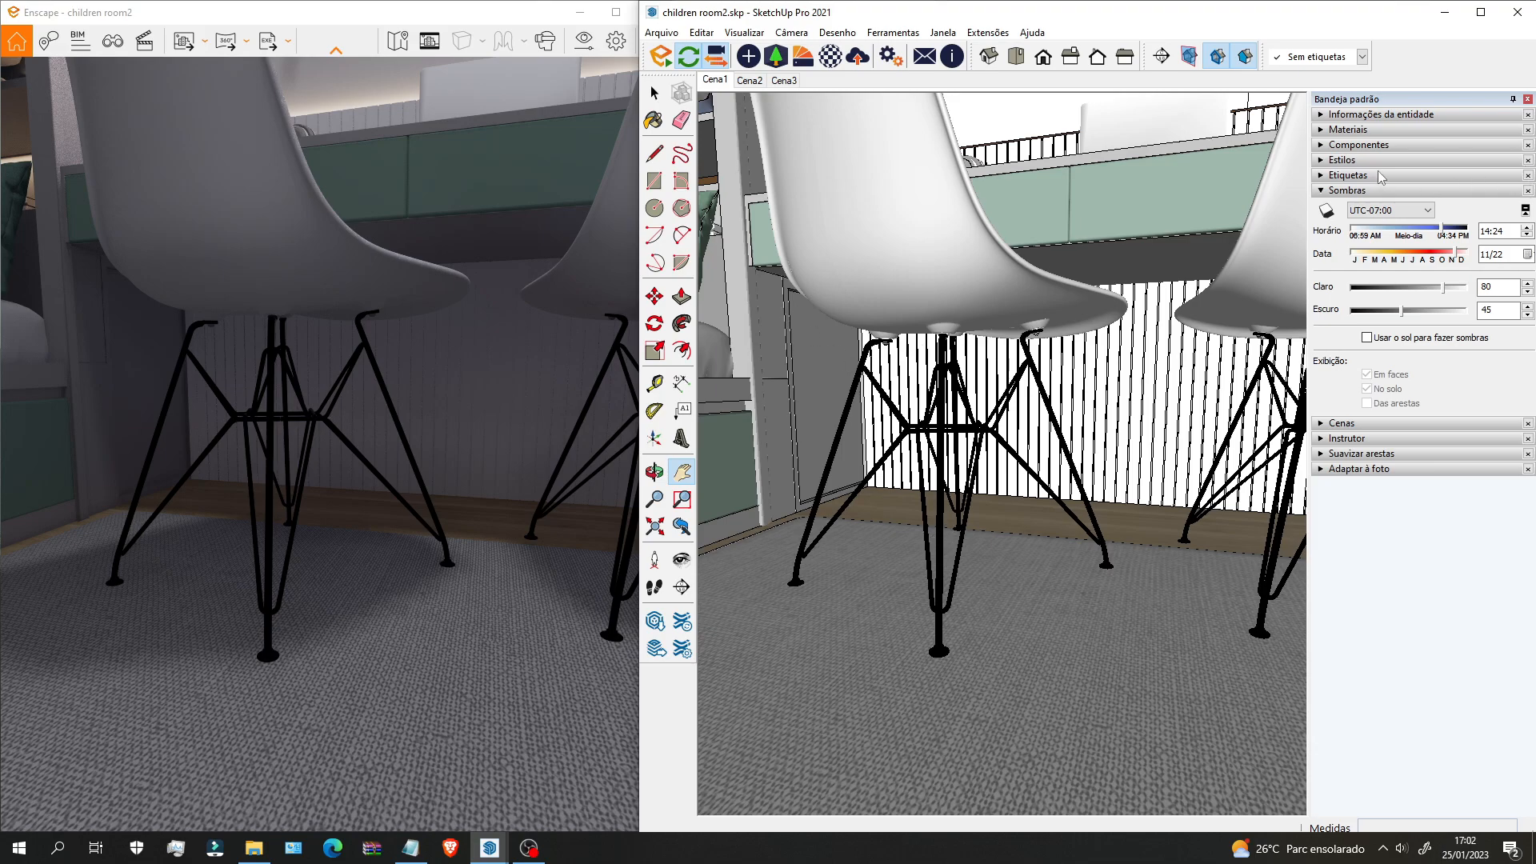
{"action": "left_click", "coordinate": [1511, 207]}
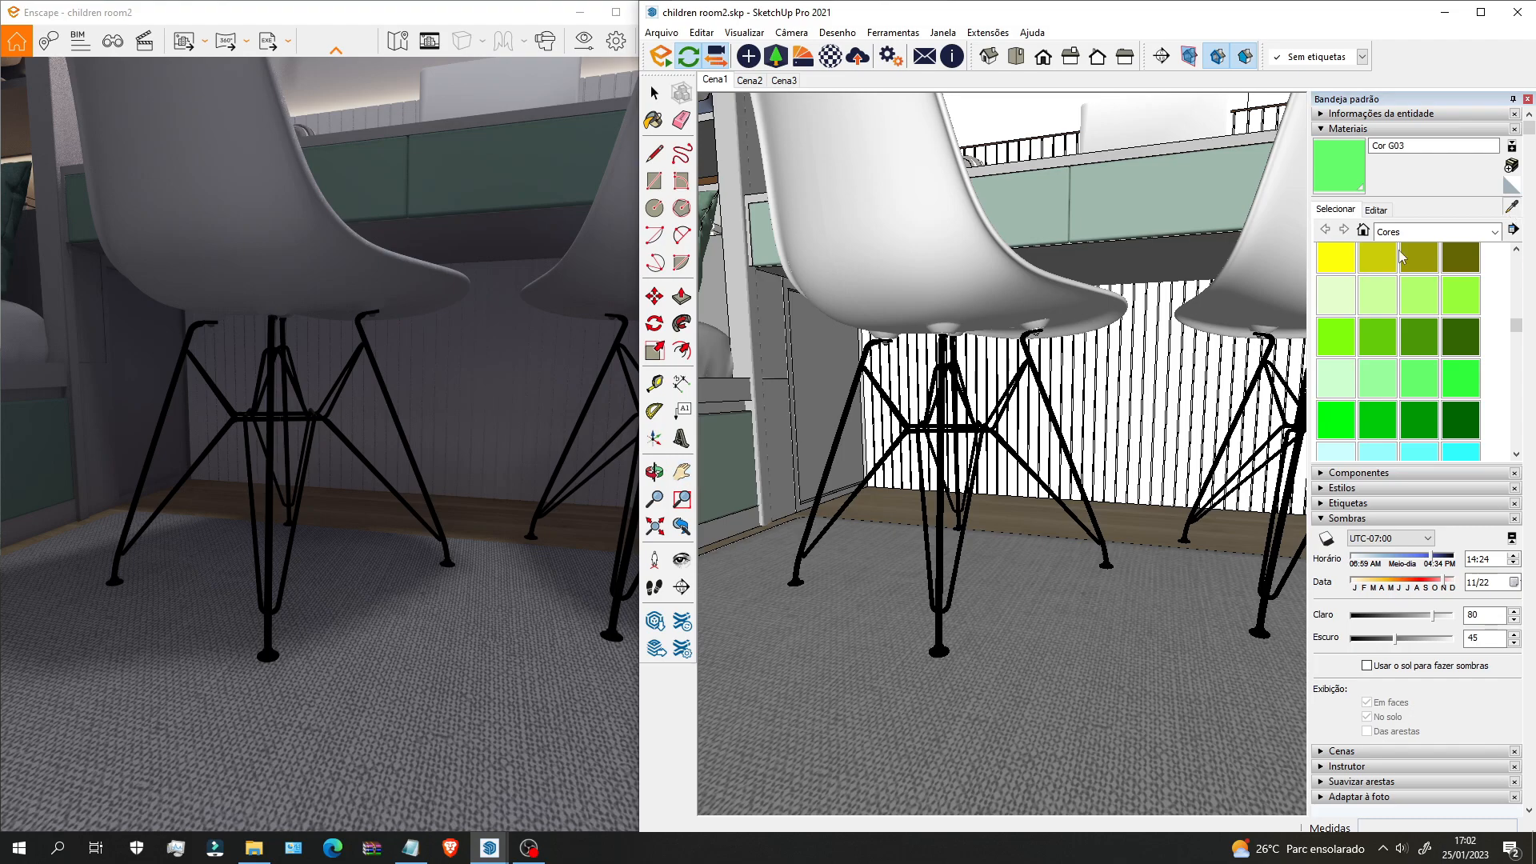
{"action": "scroll", "coordinate": [946, 438], "scroll_direction": "up", "scroll_amount": 2}
{"action": "left_click", "coordinate": [946, 439]}
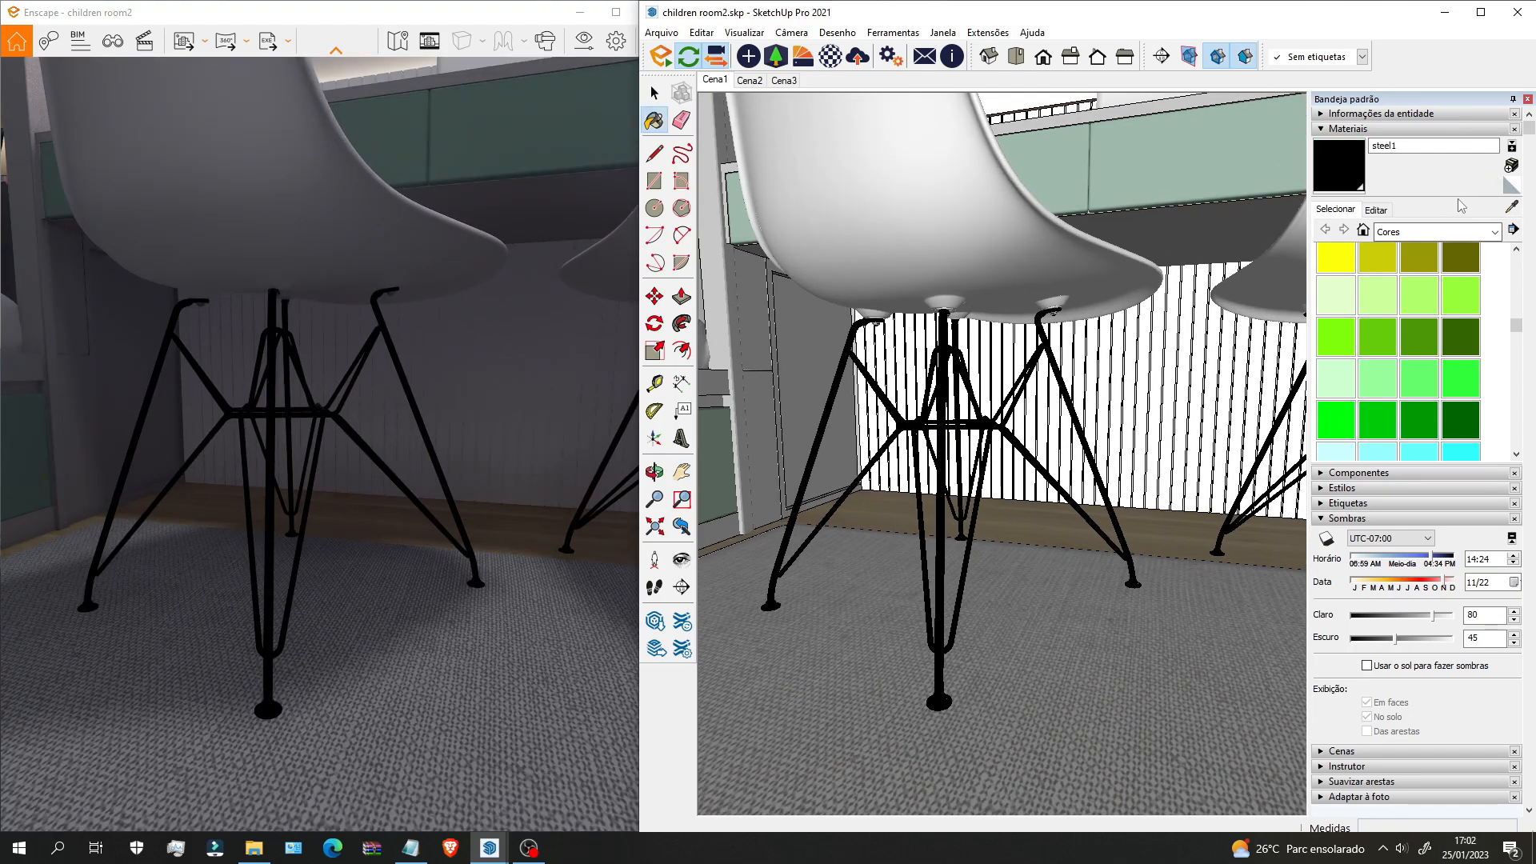
{"action": "left_click", "coordinate": [1408, 150]}
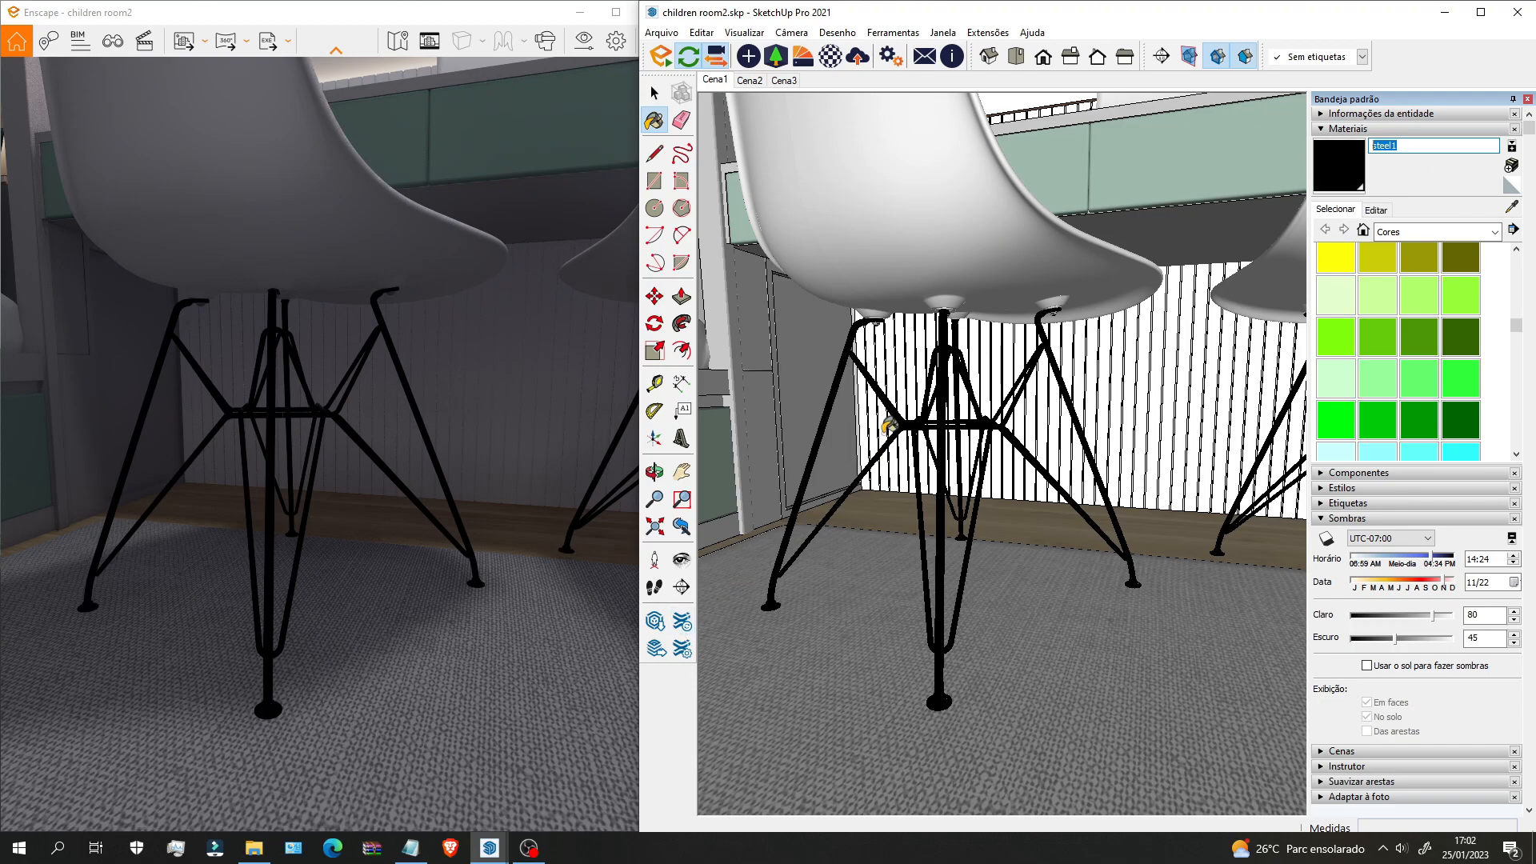
Step: Raise the material's lightness L to 63 so the chair legs turn light grey
{"action": "scroll", "coordinate": [967, 409], "scroll_direction": "up", "scroll_amount": 1}
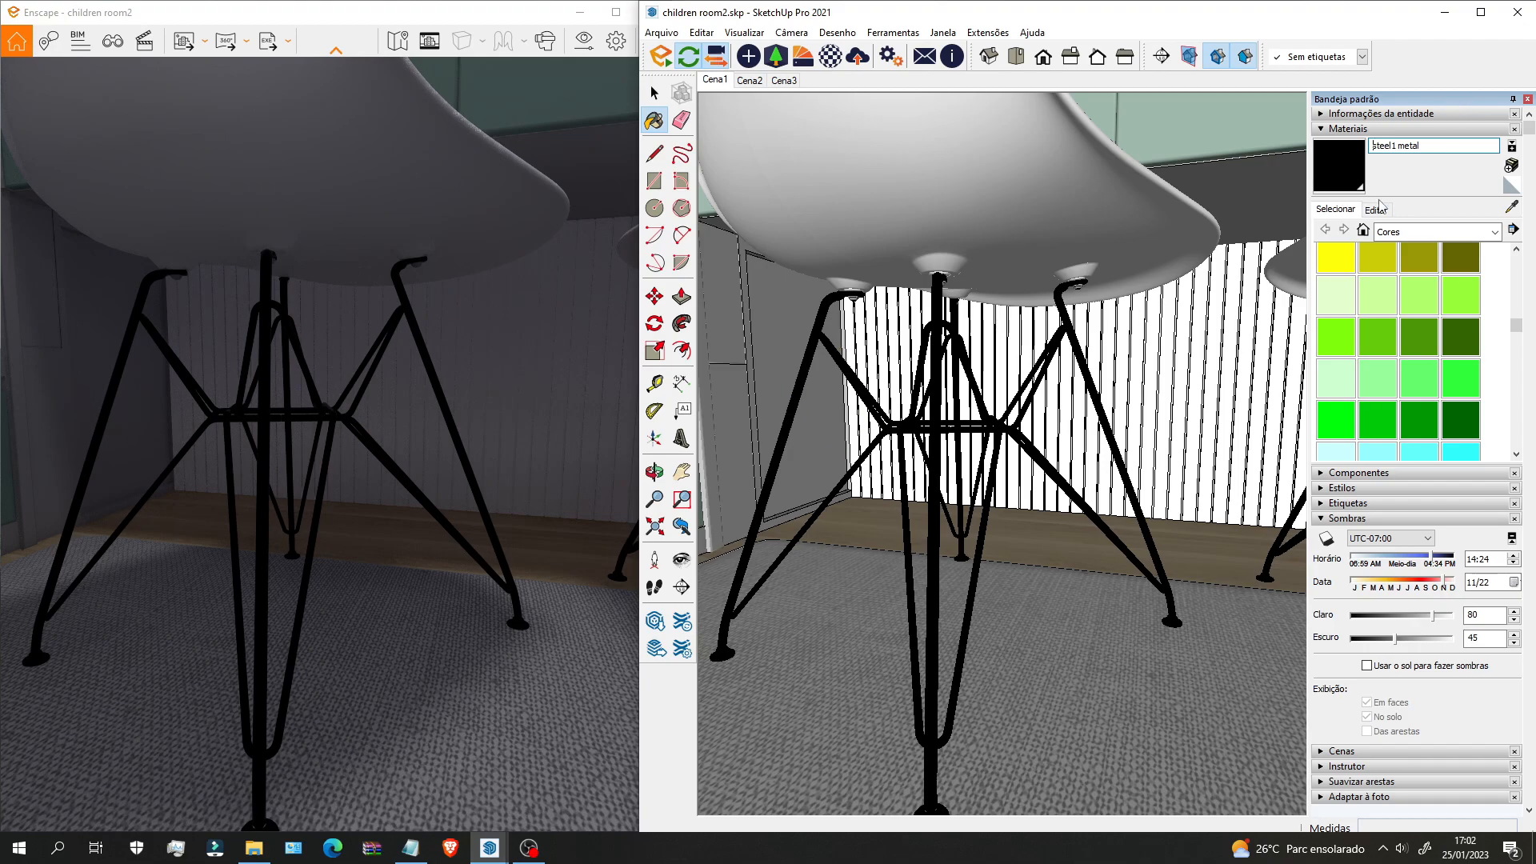
{"action": "left_click", "coordinate": [1377, 210]}
{"action": "left_click_drag", "start_coordinate": [1341, 314], "coordinate": [1401, 321]}
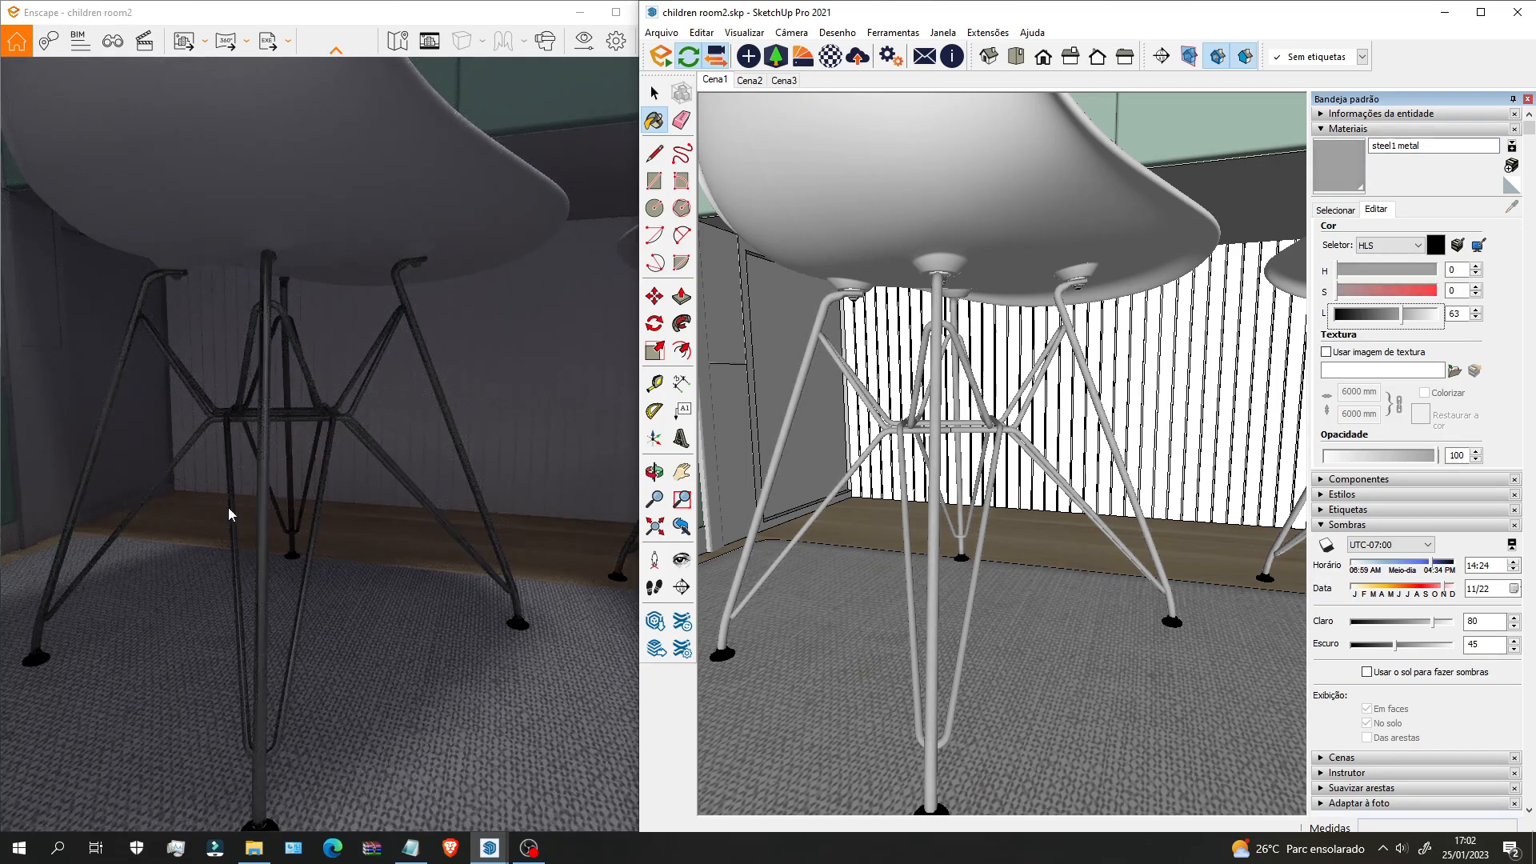
{"action": "mouse_move", "coordinate": [271, 494]}
{"action": "right_mouse_down"}
{"action": "mouse_move", "coordinate": [352, 494]}
{"action": "mouse_move", "coordinate": [224, 494]}
{"action": "mouse_move", "coordinate": [304, 494]}
{"action": "mouse_move", "coordinate": [270, 493]}
{"action": "right_mouse_up"}
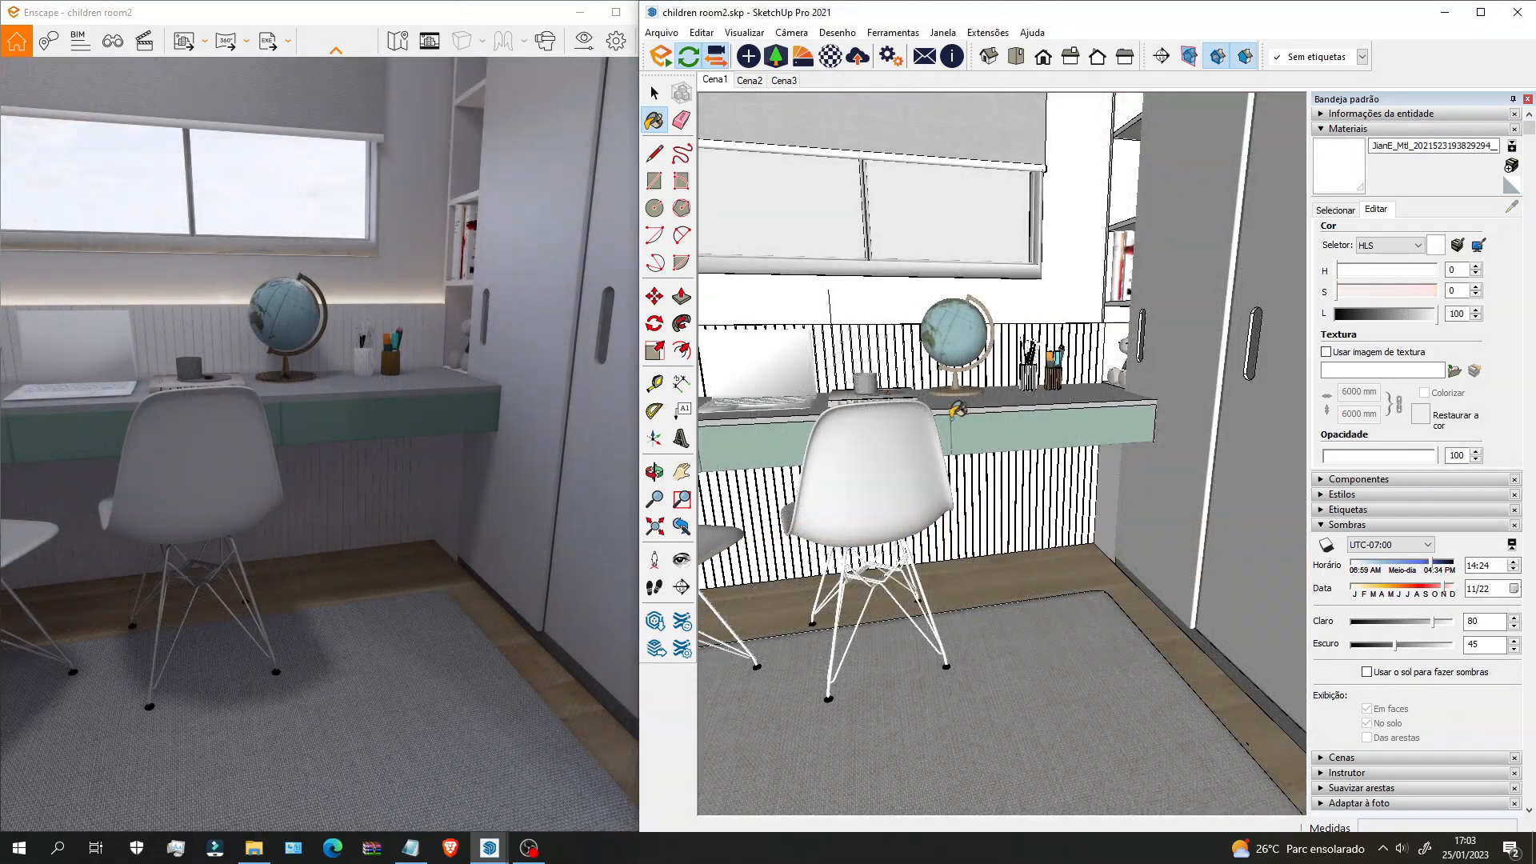
Step: Sample the bed's white sheet material and open it in the Enscape Material Editor
{"action": "scroll", "coordinate": [958, 410], "scroll_direction": "up", "scroll_amount": 5}
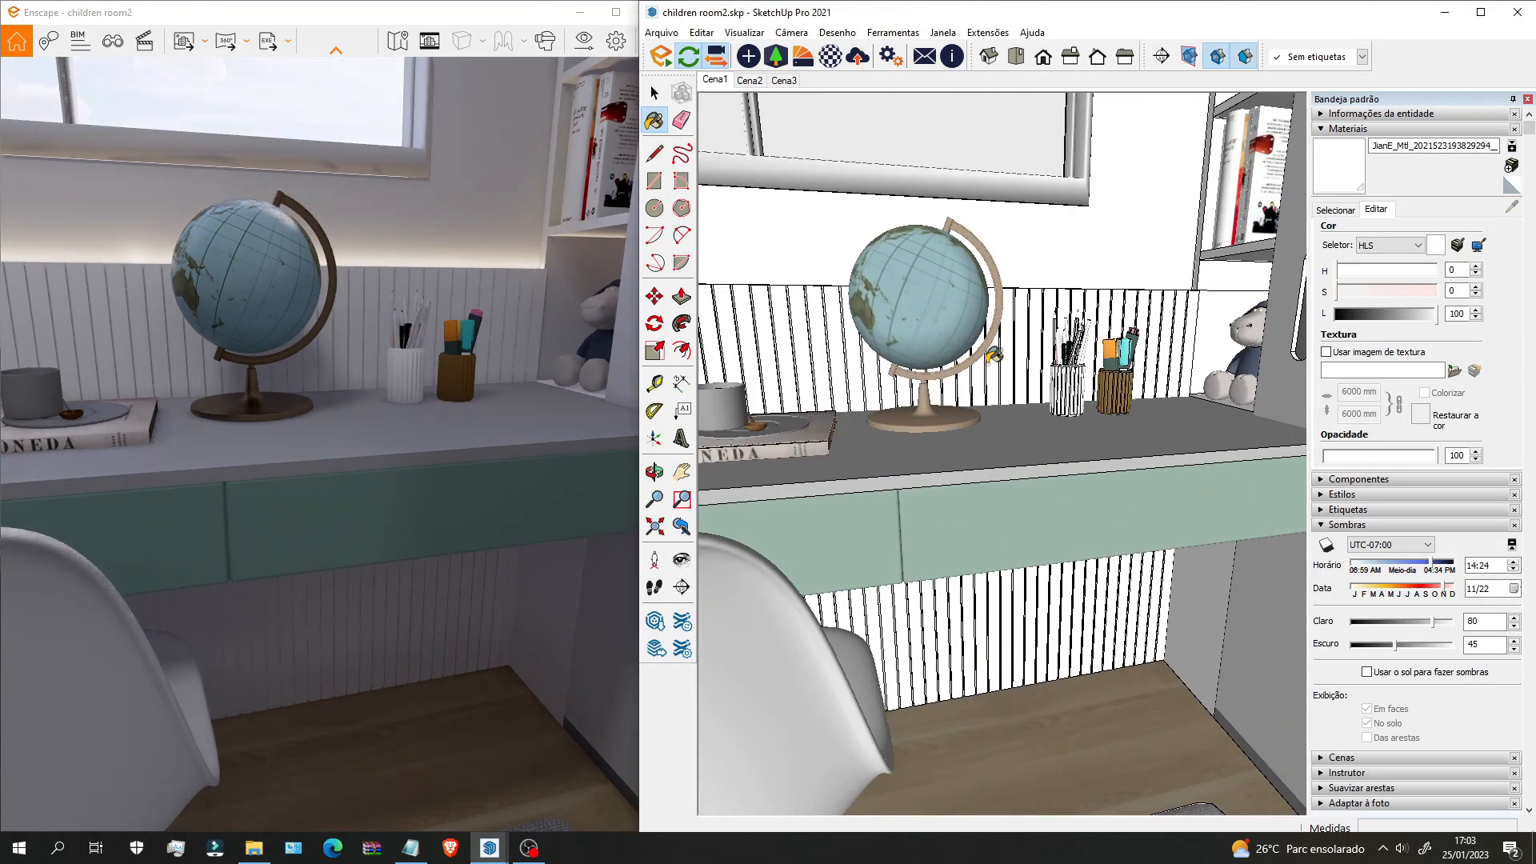
{"action": "scroll", "coordinate": [992, 354], "scroll_direction": "up", "scroll_amount": 2}
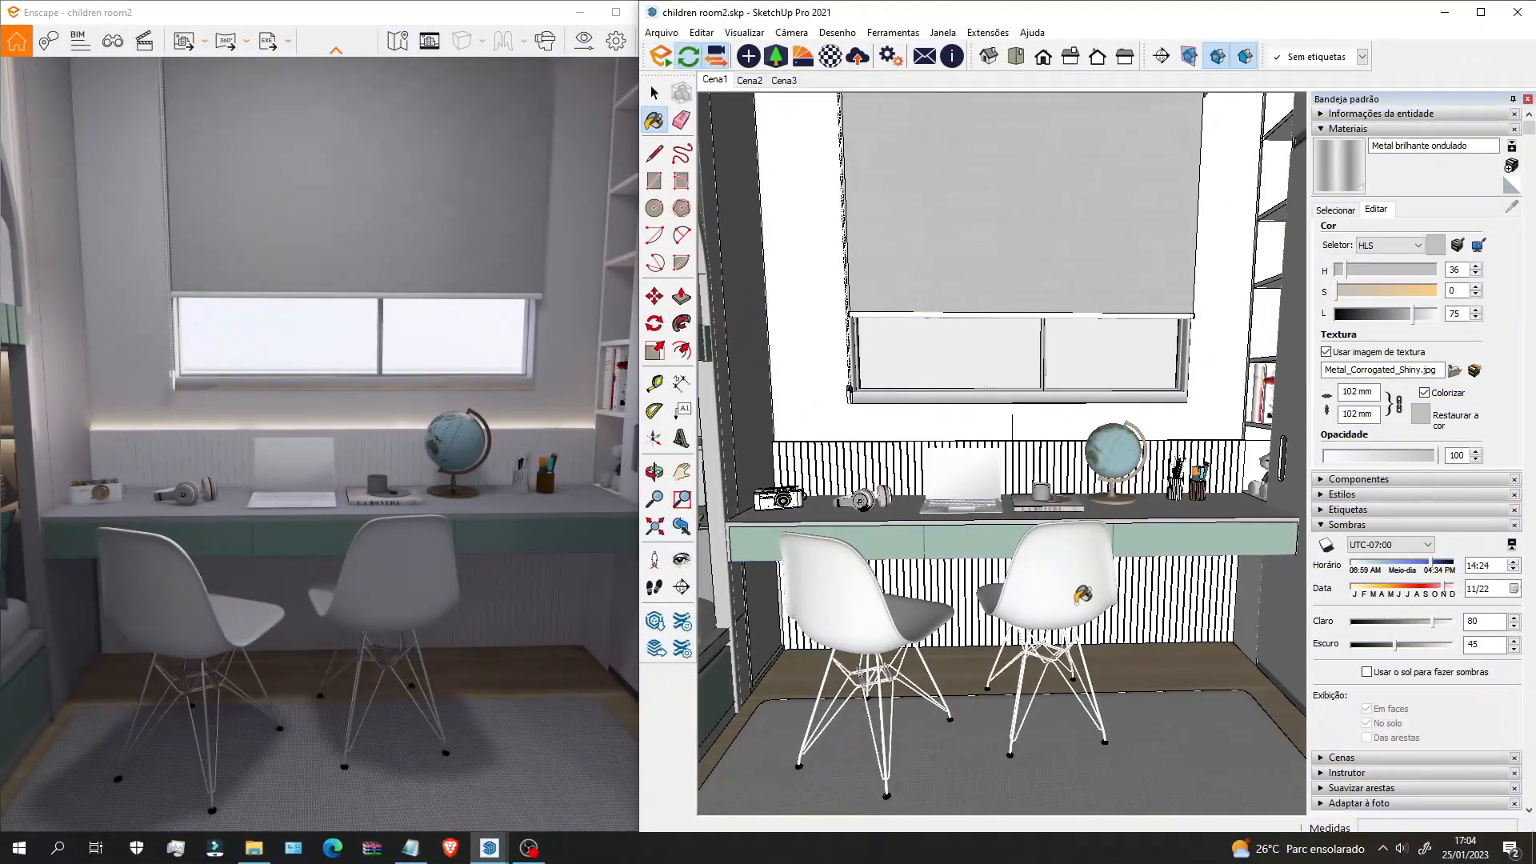
{"action": "middle_click_drag", "start_coordinate": [1081, 593], "coordinate": [1028, 627]}
{"action": "scroll", "coordinate": [933, 613], "scroll_direction": "up", "scroll_amount": 5}
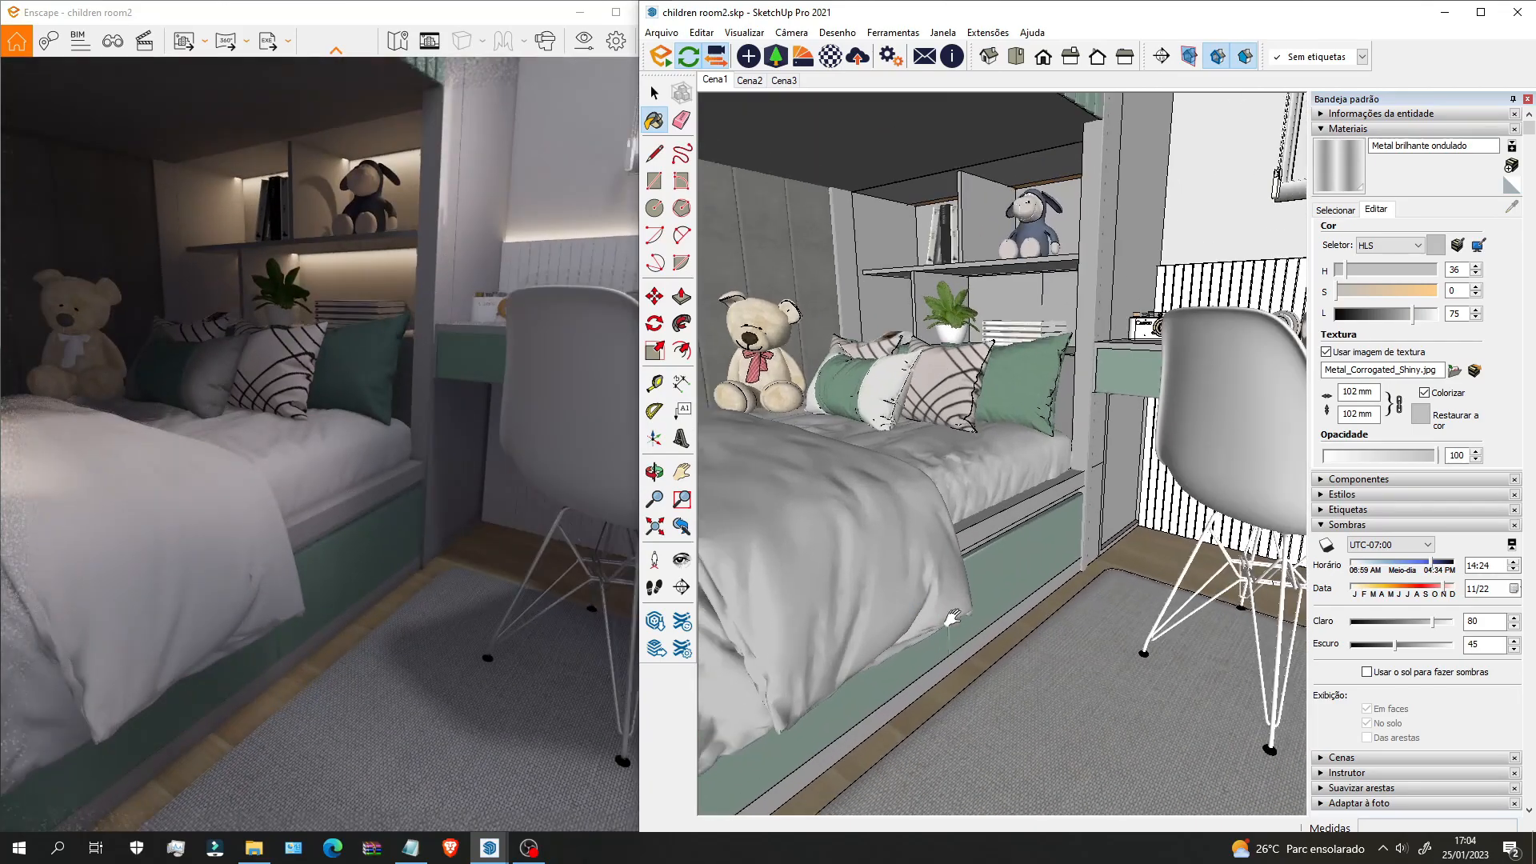
{"action": "middle_click_drag", "start_coordinate": [934, 614], "coordinate": [1084, 632], "text": "shift"}
{"action": "left_click", "coordinate": [952, 491], "text": "alt"}
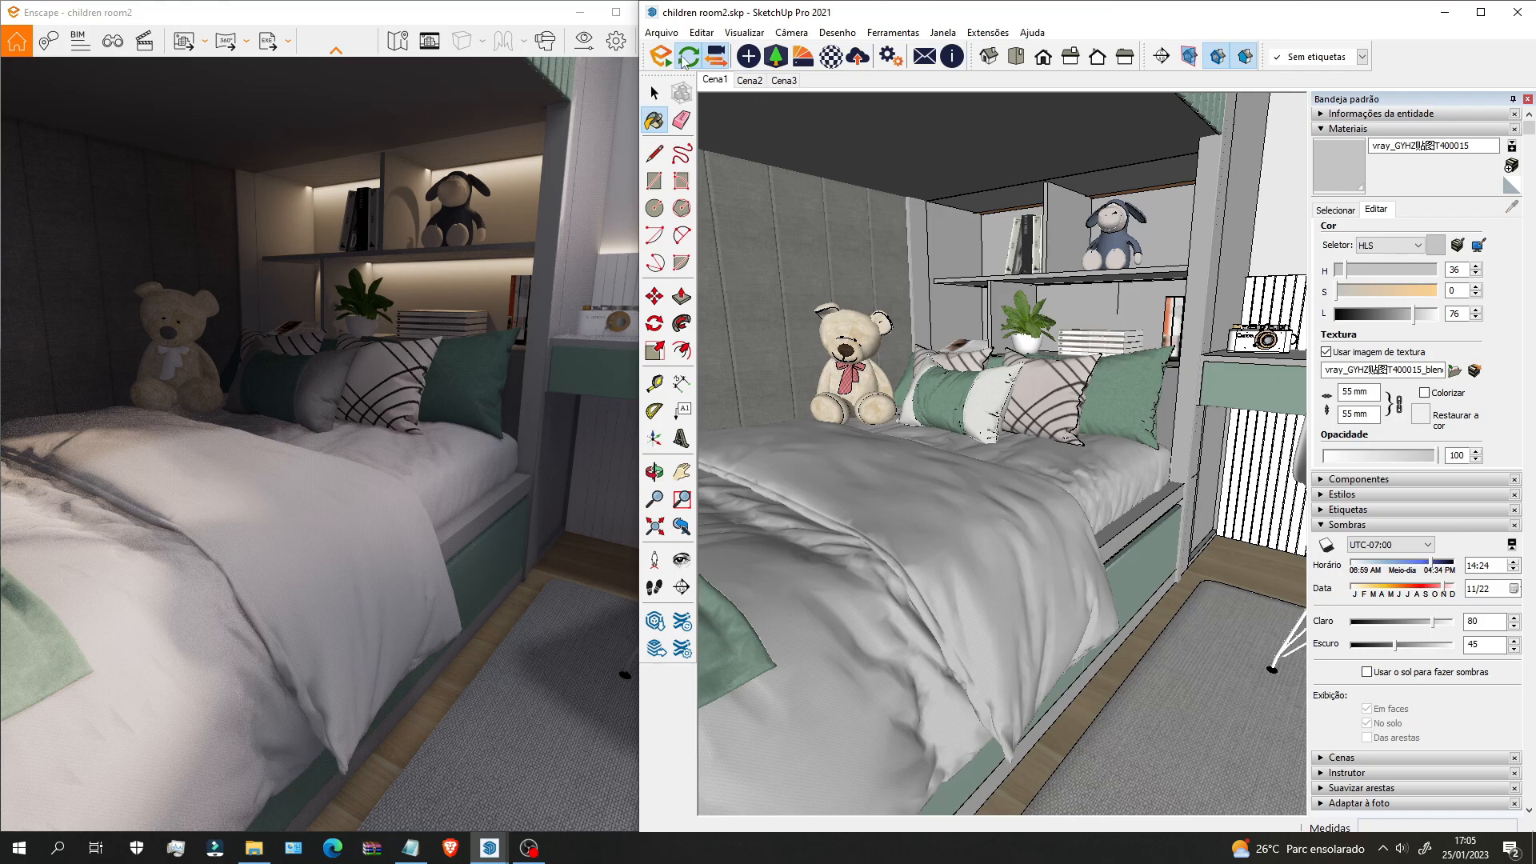
{"action": "left_click", "coordinate": [830, 56]}
{"action": "left_click_drag", "start_coordinate": [963, 96], "coordinate": [1086, 78]}
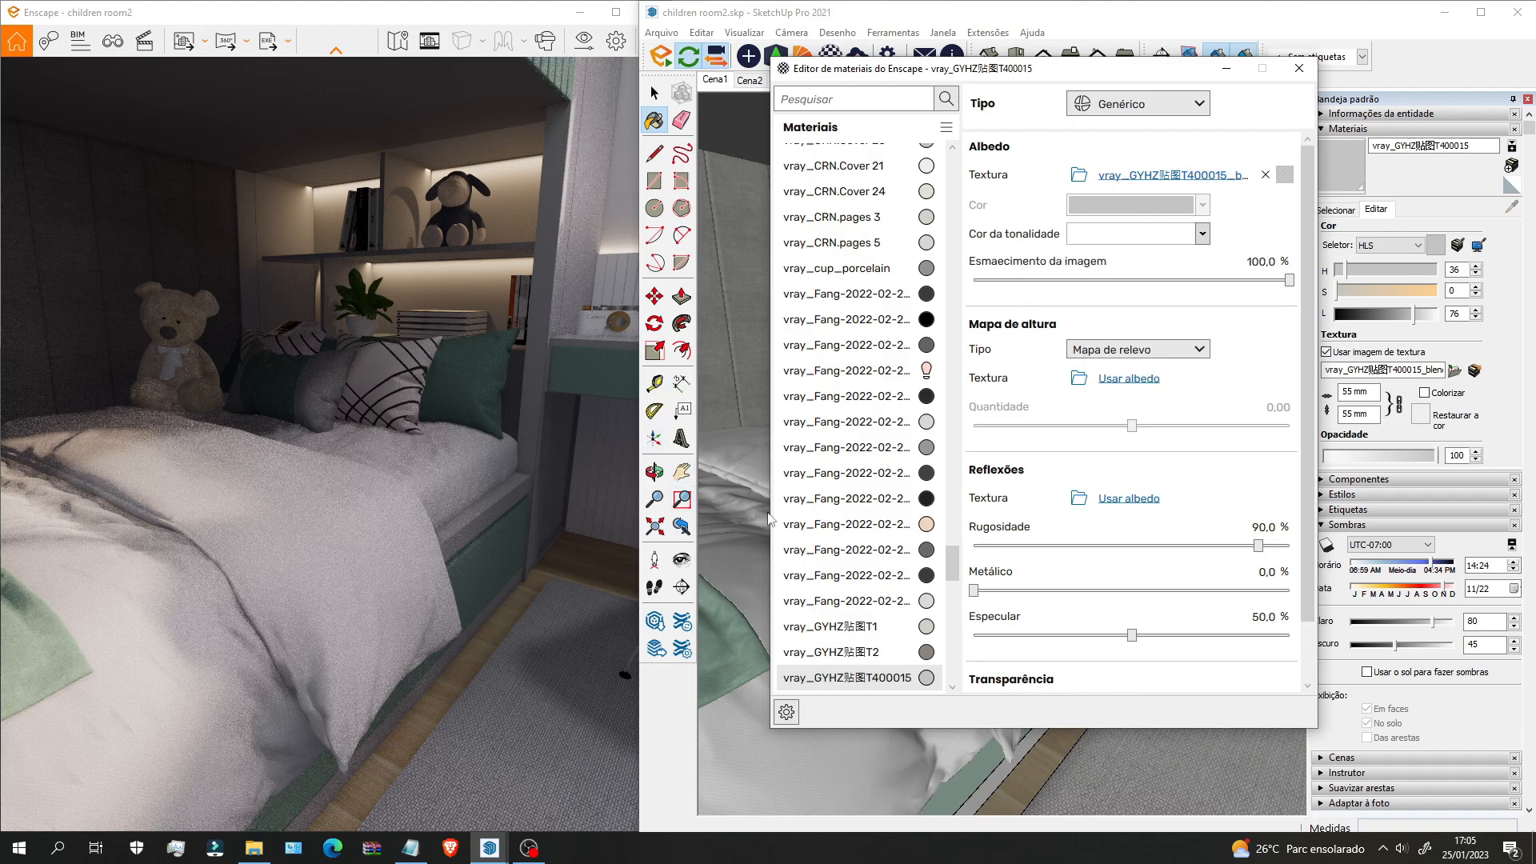
Step: Use the bedding's albedo texture as its height map with explicit sizing and stronger bump amount
{"action": "left_click", "coordinate": [1283, 177]}
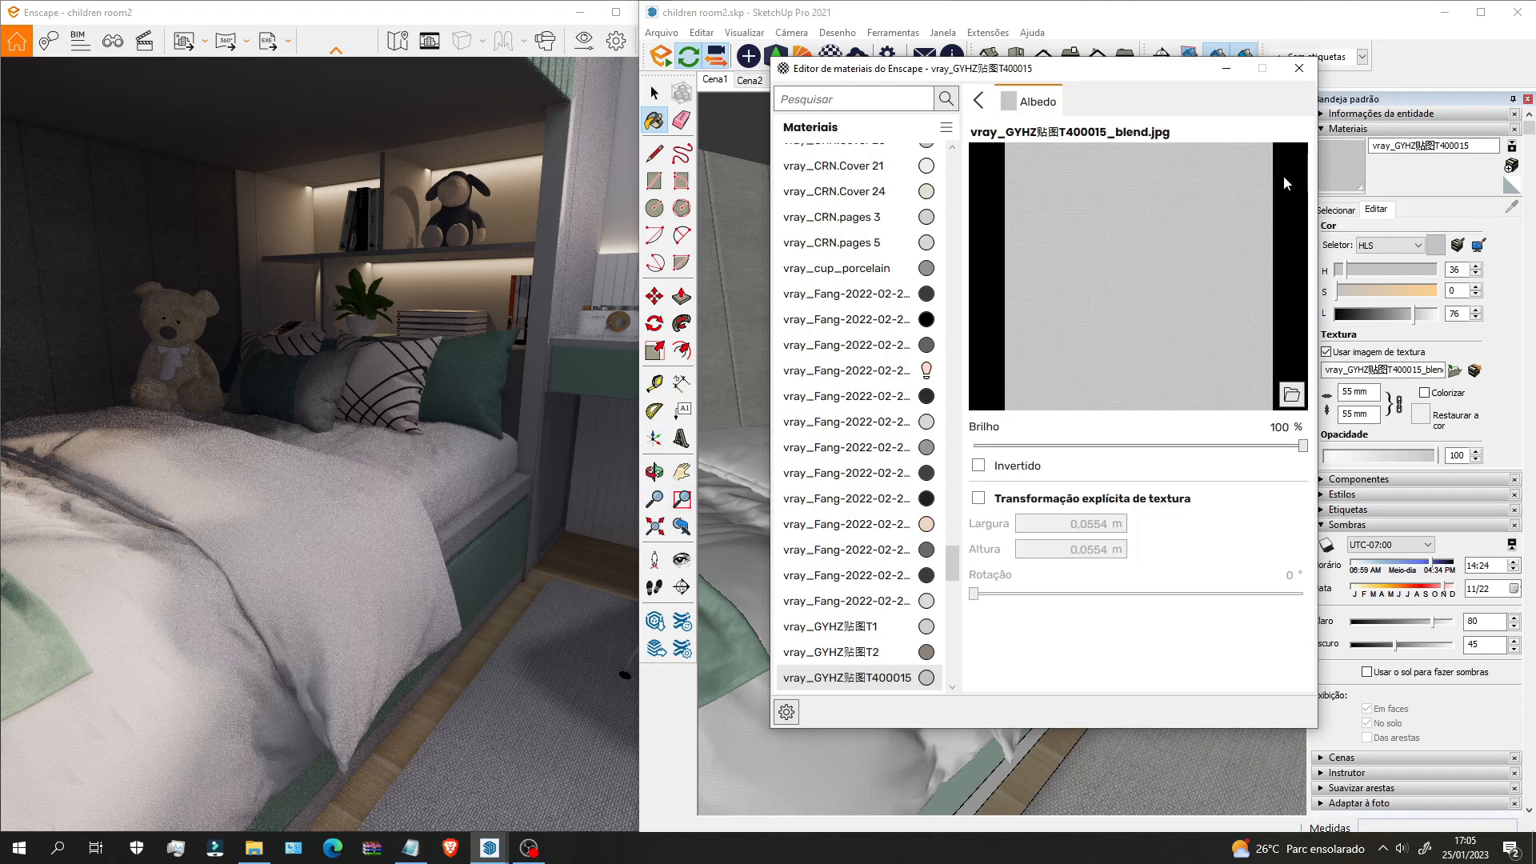
{"action": "left_click", "coordinate": [979, 100]}
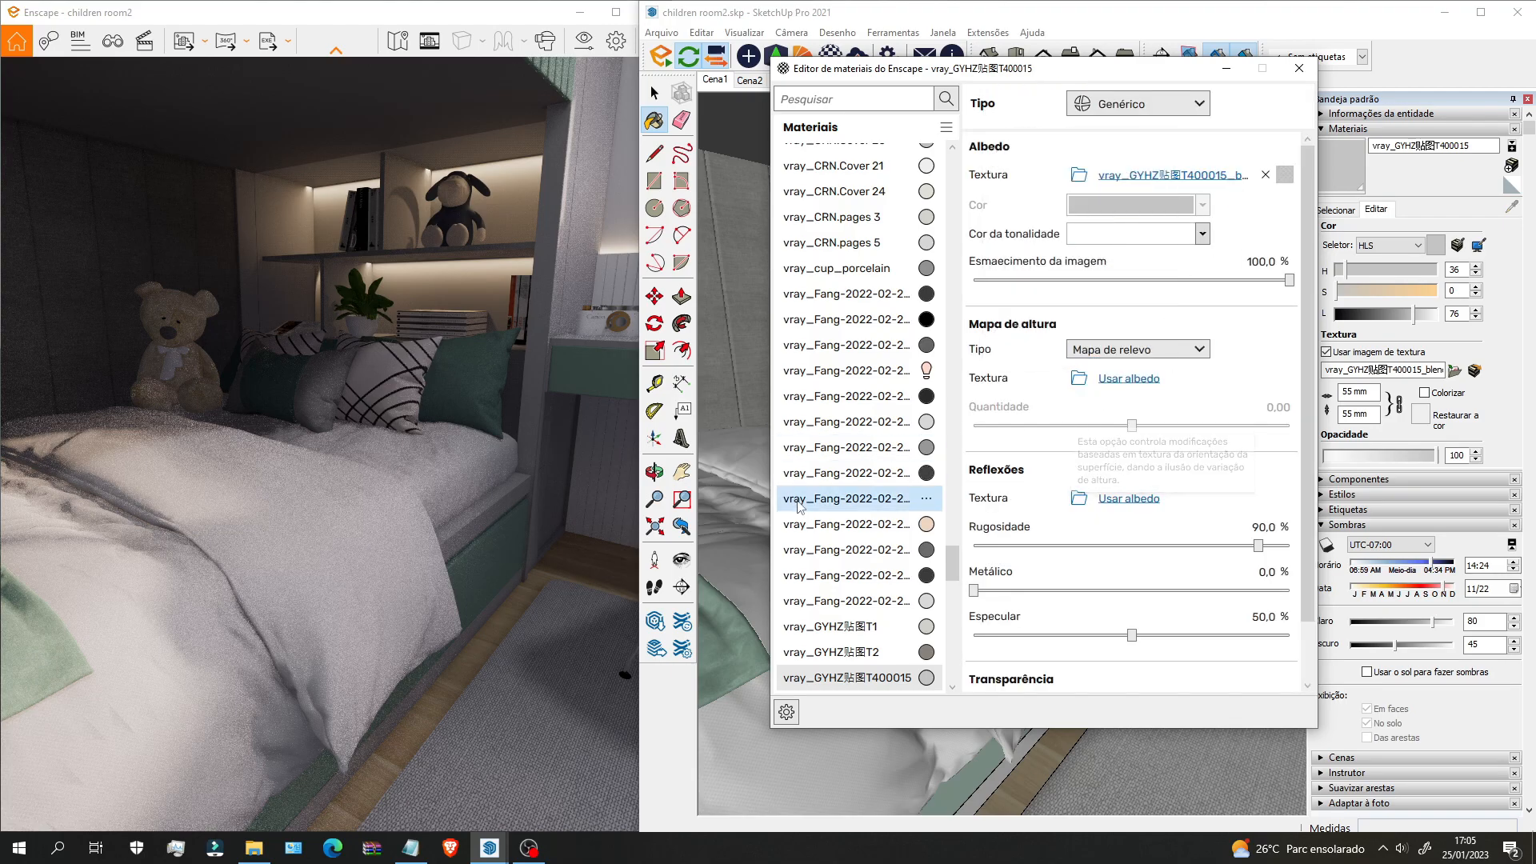
{"action": "left_click", "coordinate": [1127, 379]}
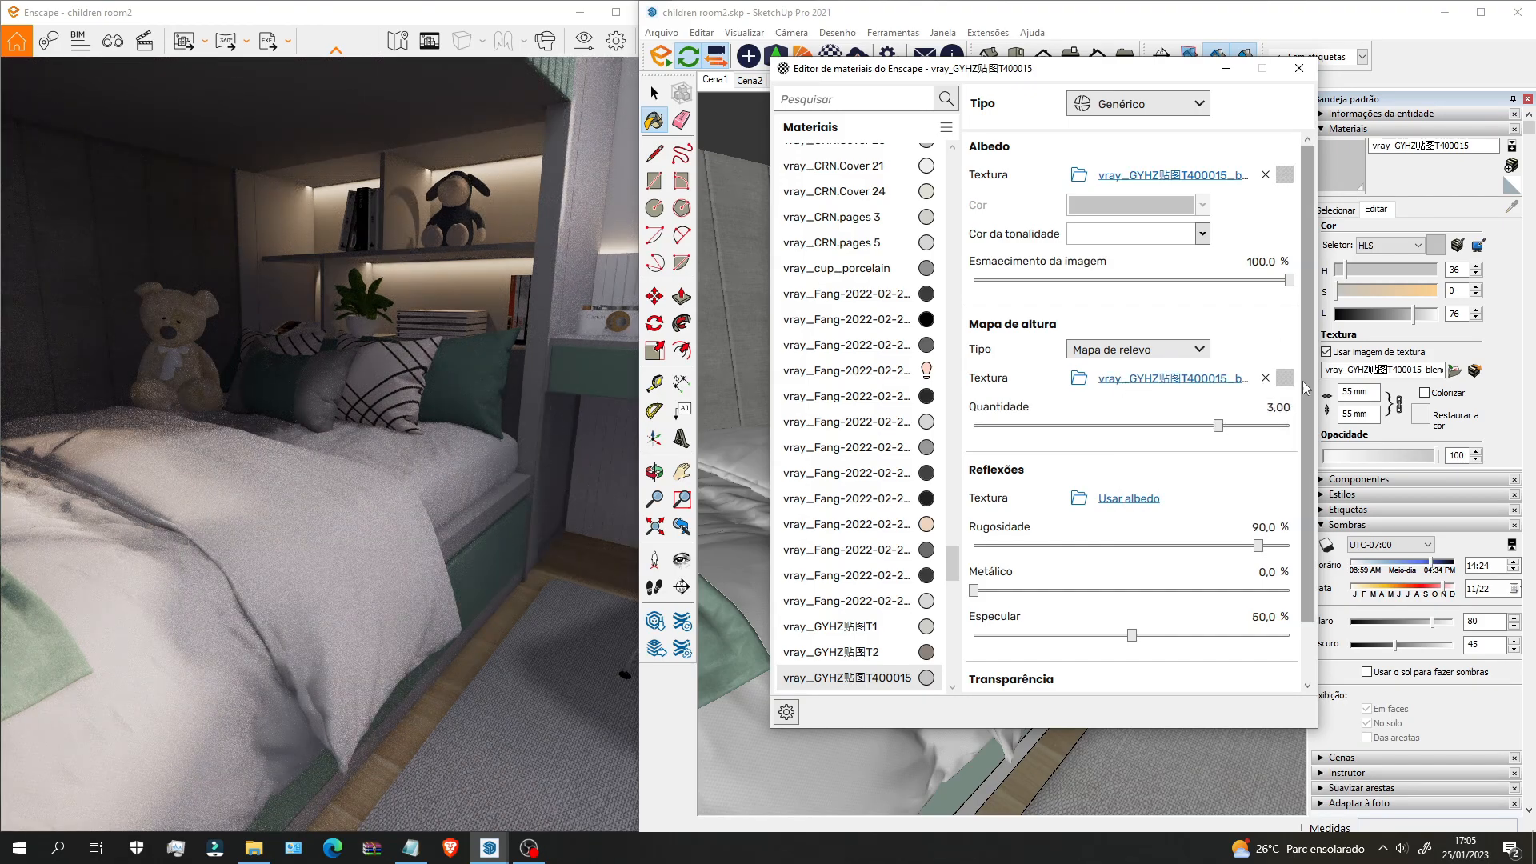
{"action": "left_click", "coordinate": [1126, 381]}
{"action": "left_click", "coordinate": [978, 498]}
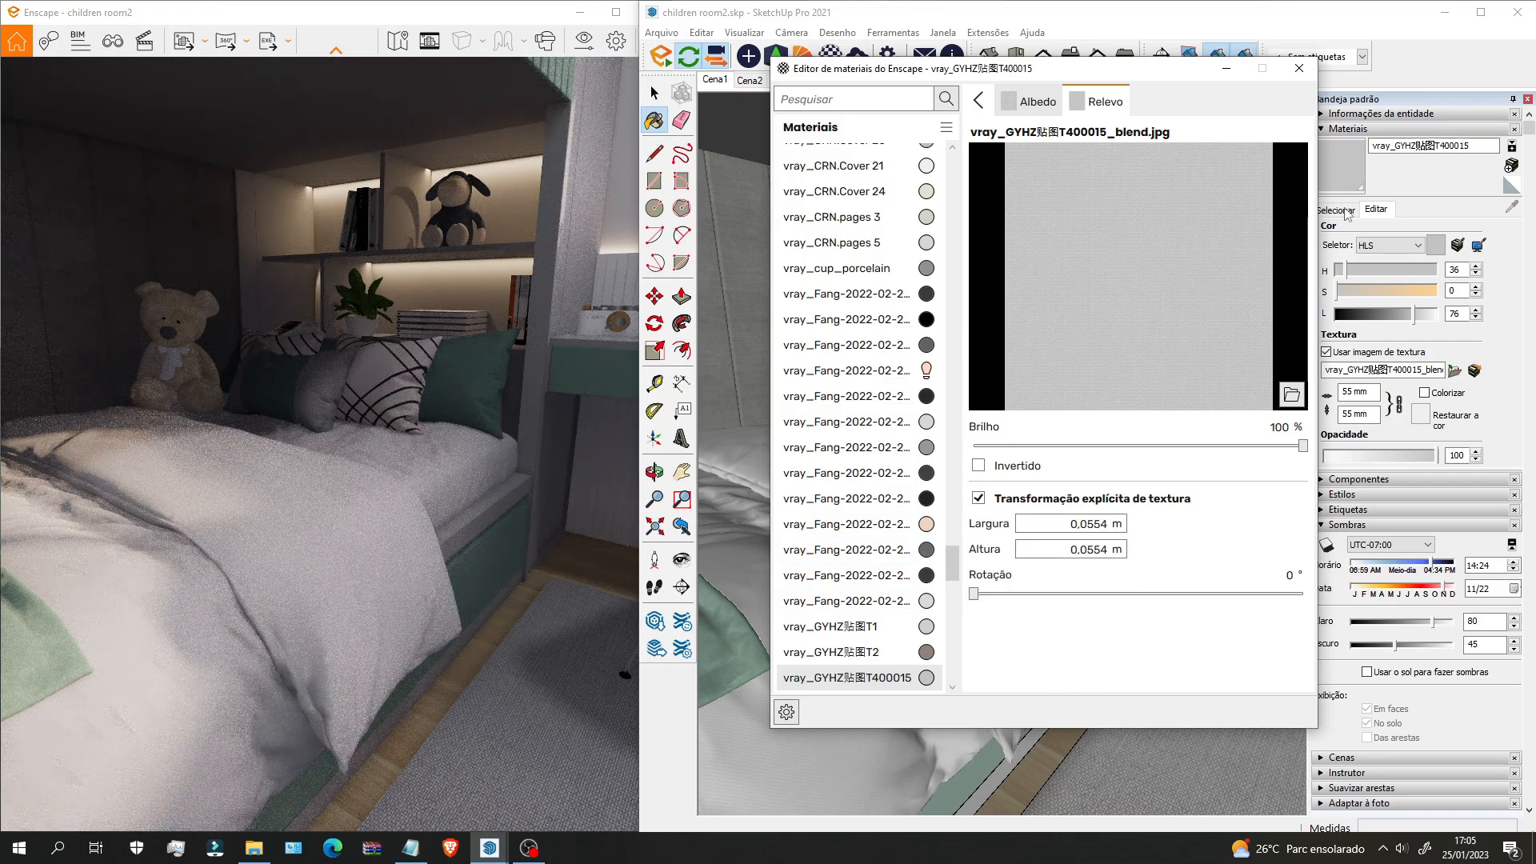
{"action": "double_click", "coordinate": [1104, 522]}
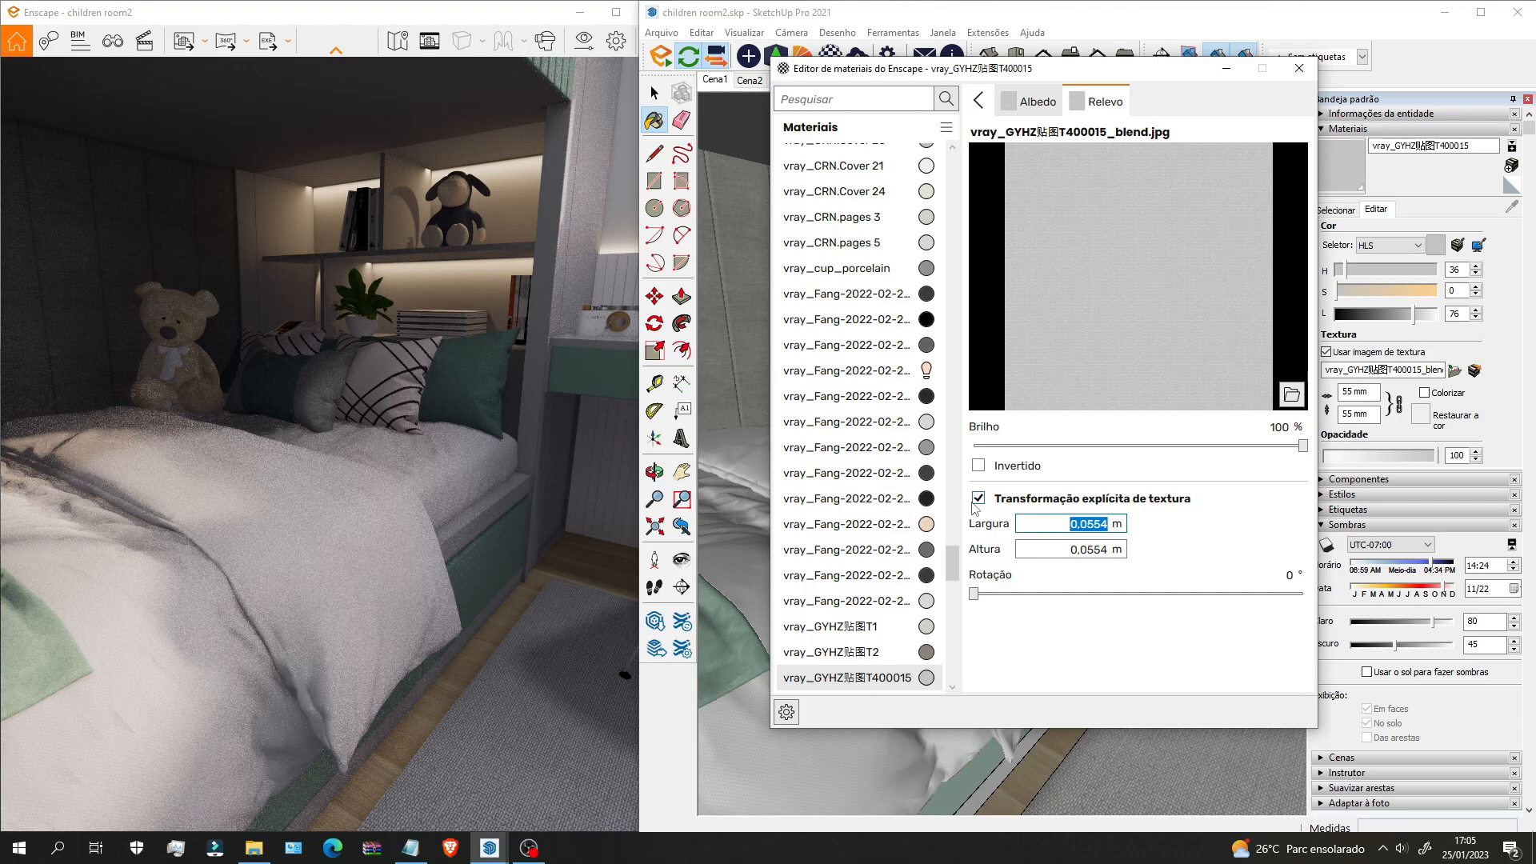
{"action": "left_click", "coordinate": [979, 99]}
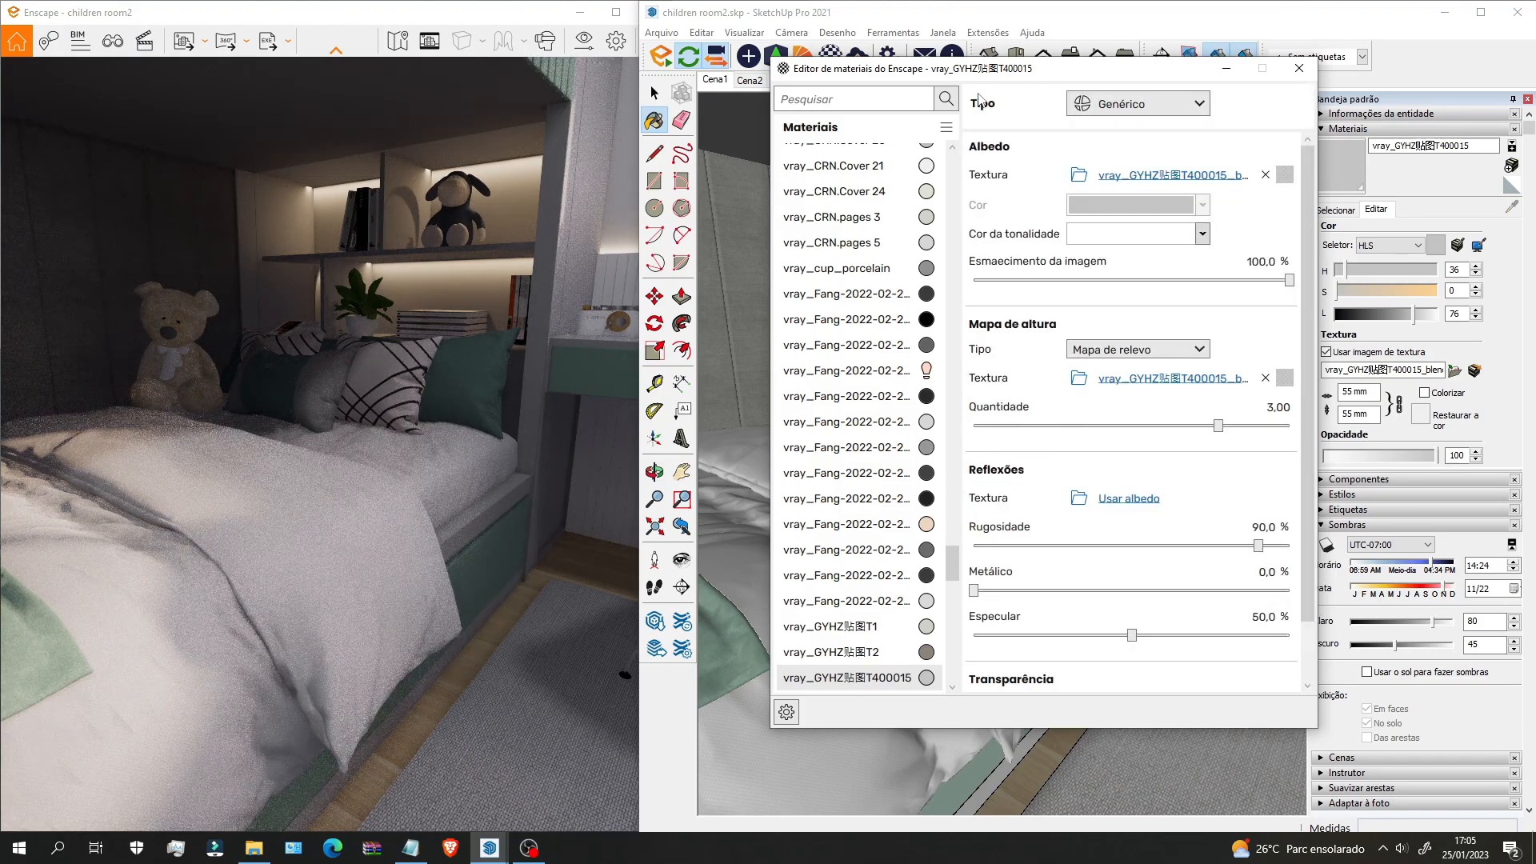
{"action": "left_click_drag", "start_coordinate": [1219, 427], "coordinate": [1281, 428]}
{"action": "left_click_drag", "start_coordinate": [347, 579], "coordinate": [248, 632]}
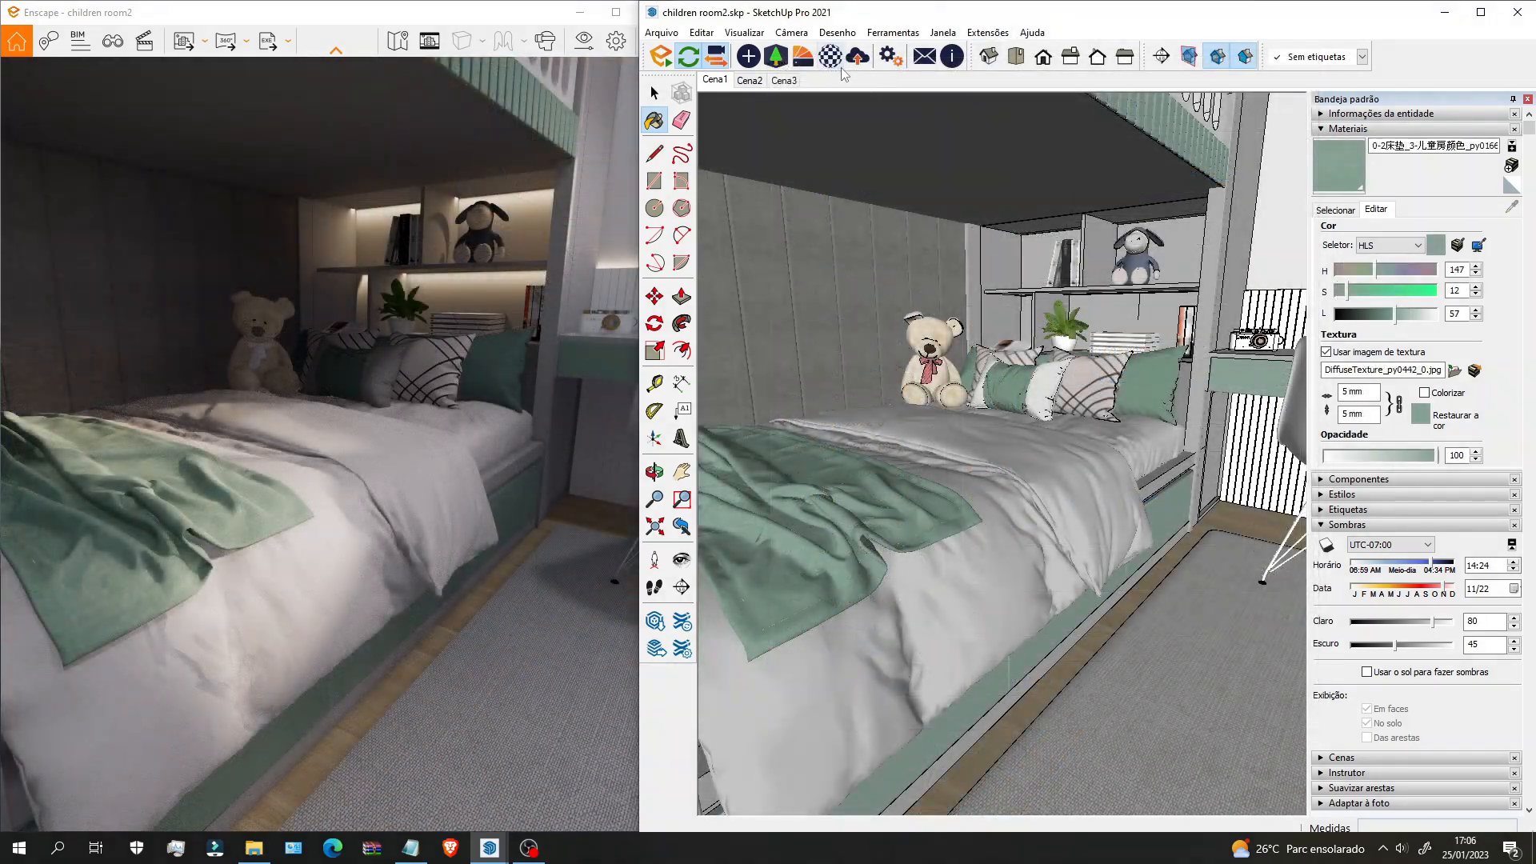
Step: Give the green fabric a height map from its texture, more bump and lower roughness
{"action": "left_click", "coordinate": [830, 57]}
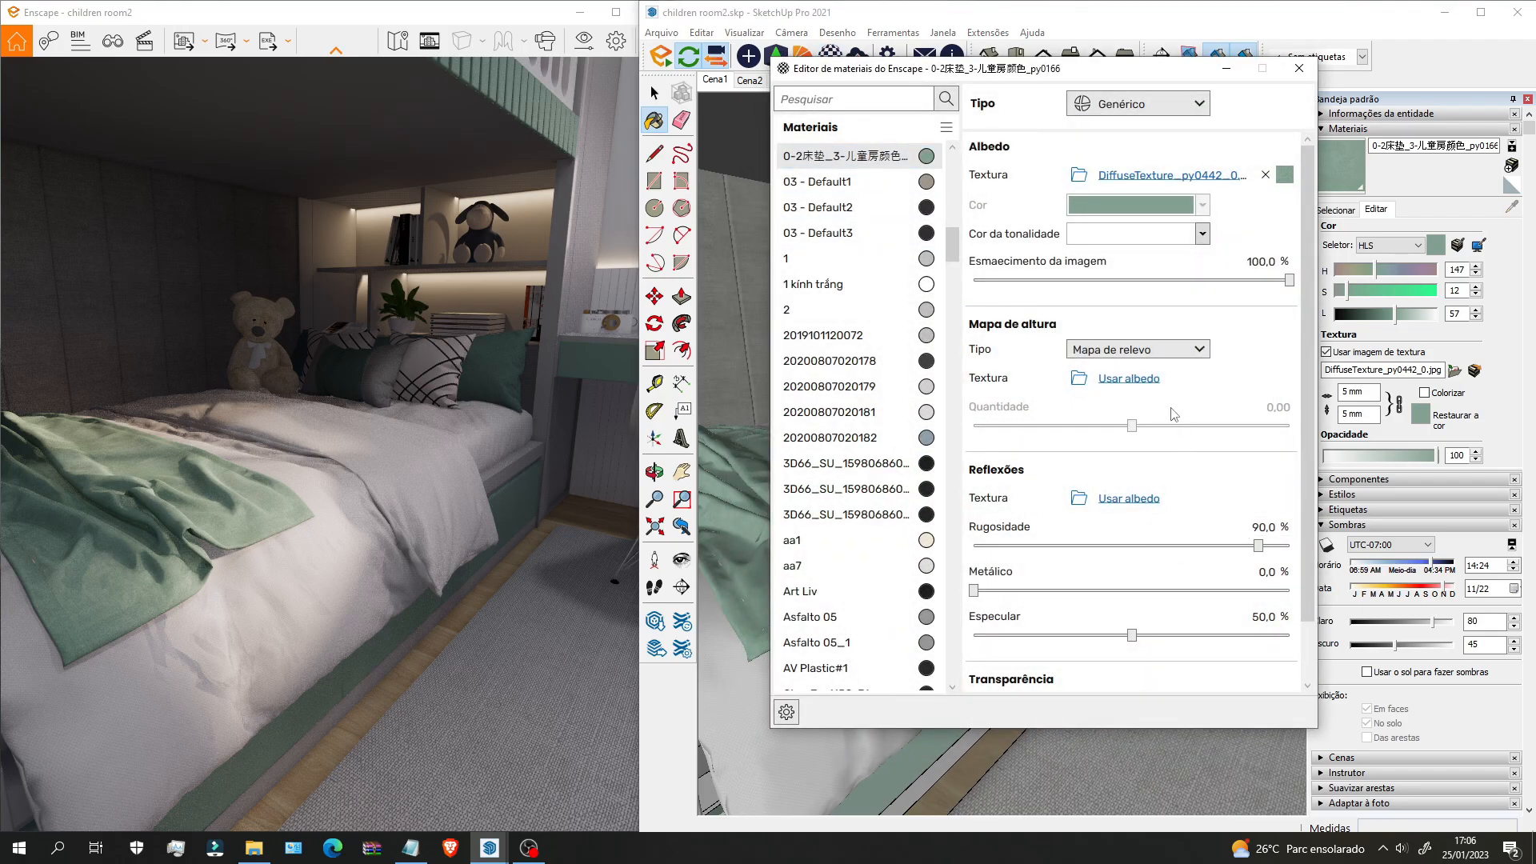
{"action": "left_click", "coordinate": [1134, 379]}
{"action": "left_click_drag", "start_coordinate": [1218, 426], "coordinate": [1260, 427]}
{"action": "left_click_drag", "start_coordinate": [1258, 545], "coordinate": [1142, 546]}
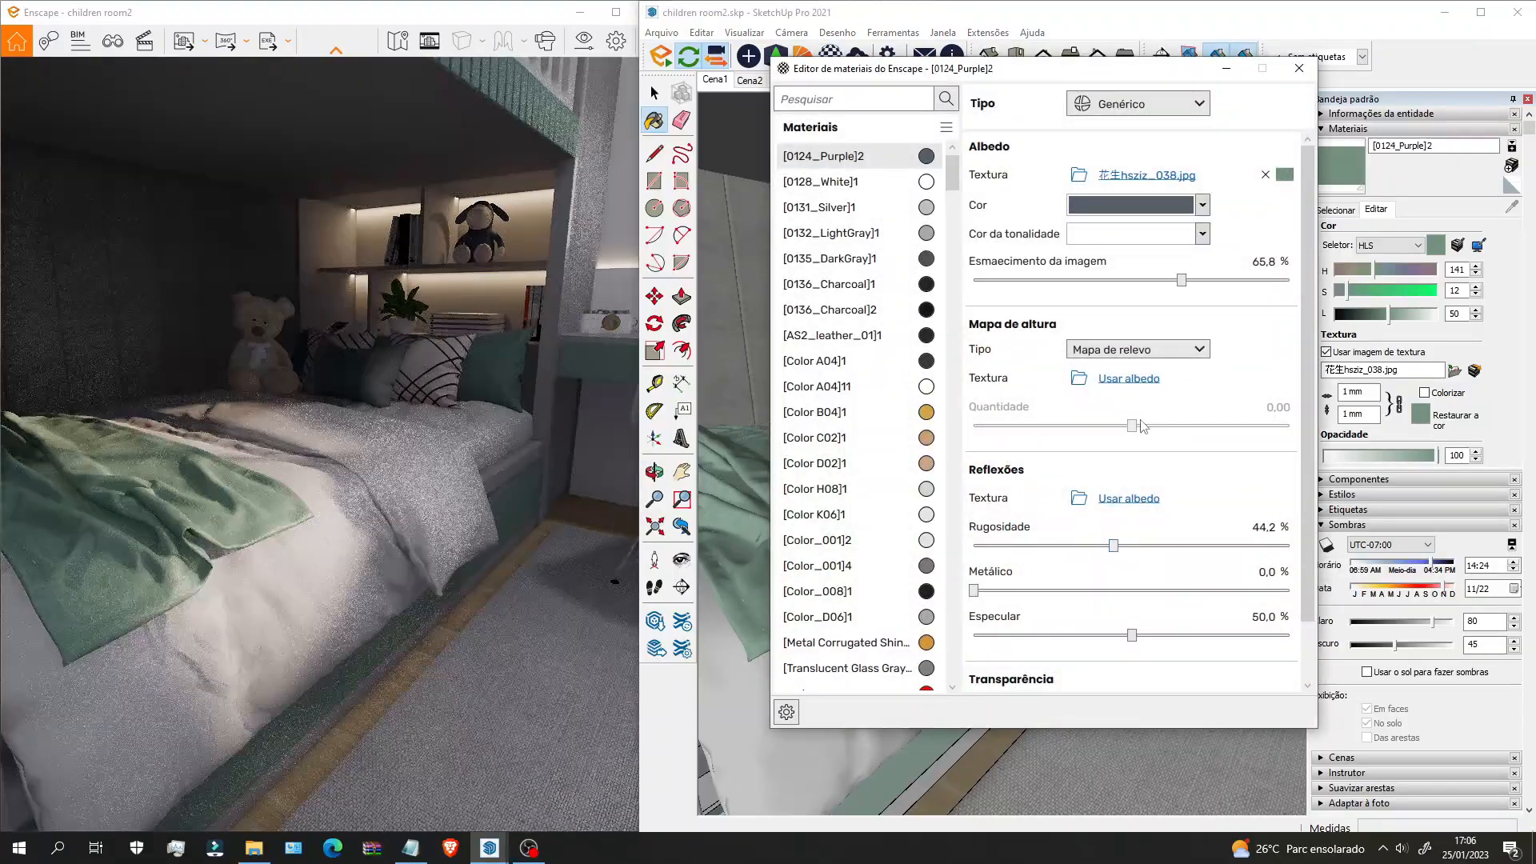
{"action": "left_click", "coordinate": [1129, 378]}
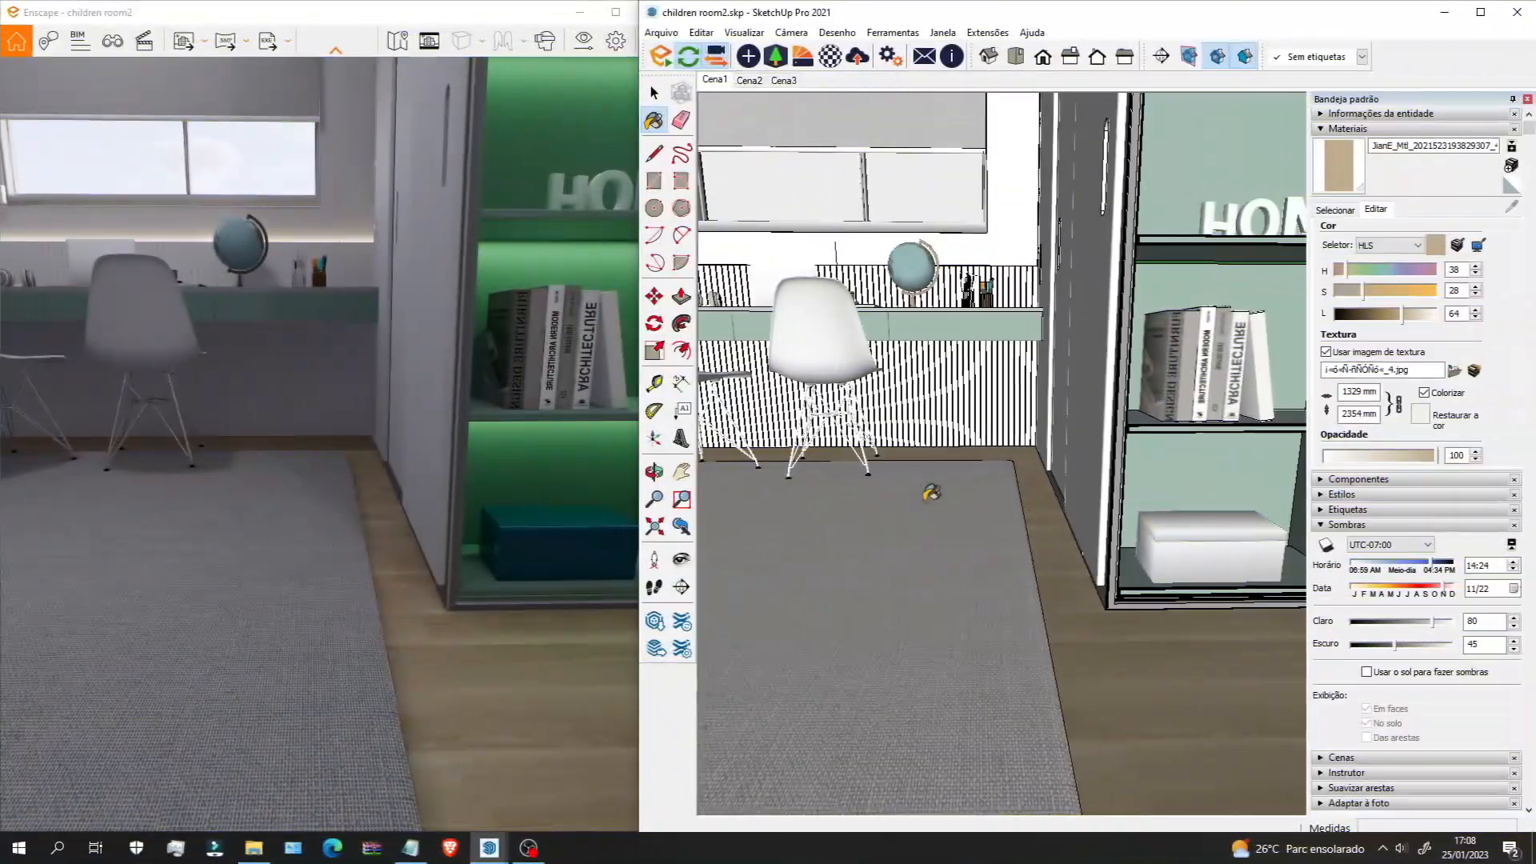
Step: Use the floor texture as its height map and try different bump and roughness values
{"action": "mouse_move", "coordinate": [1090, 661]}
{"action": "middle_mouse_down"}
{"action": "mouse_move", "coordinate": [1063, 665]}
{"action": "mouse_move", "coordinate": [909, 539]}
{"action": "mouse_move", "coordinate": [890, 490]}
{"action": "middle_mouse_up"}
{"action": "mouse_move", "coordinate": [961, 579]}
{"action": "middle_mouse_down"}
{"action": "mouse_move", "coordinate": [1073, 624]}
{"action": "mouse_move", "coordinate": [981, 576]}
{"action": "middle_mouse_up"}
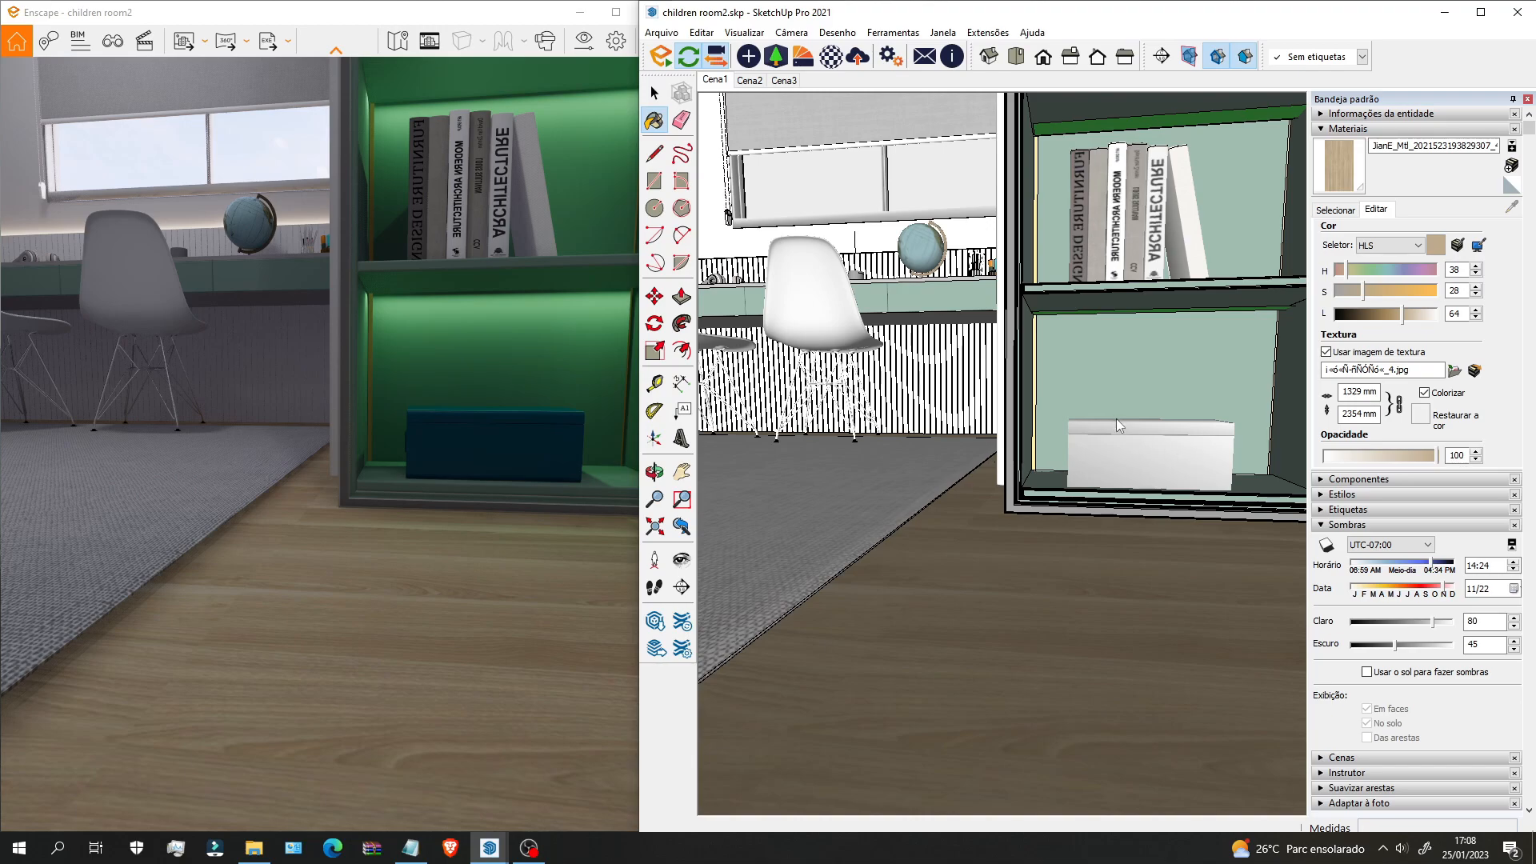
{"action": "left_click", "coordinate": [1141, 384]}
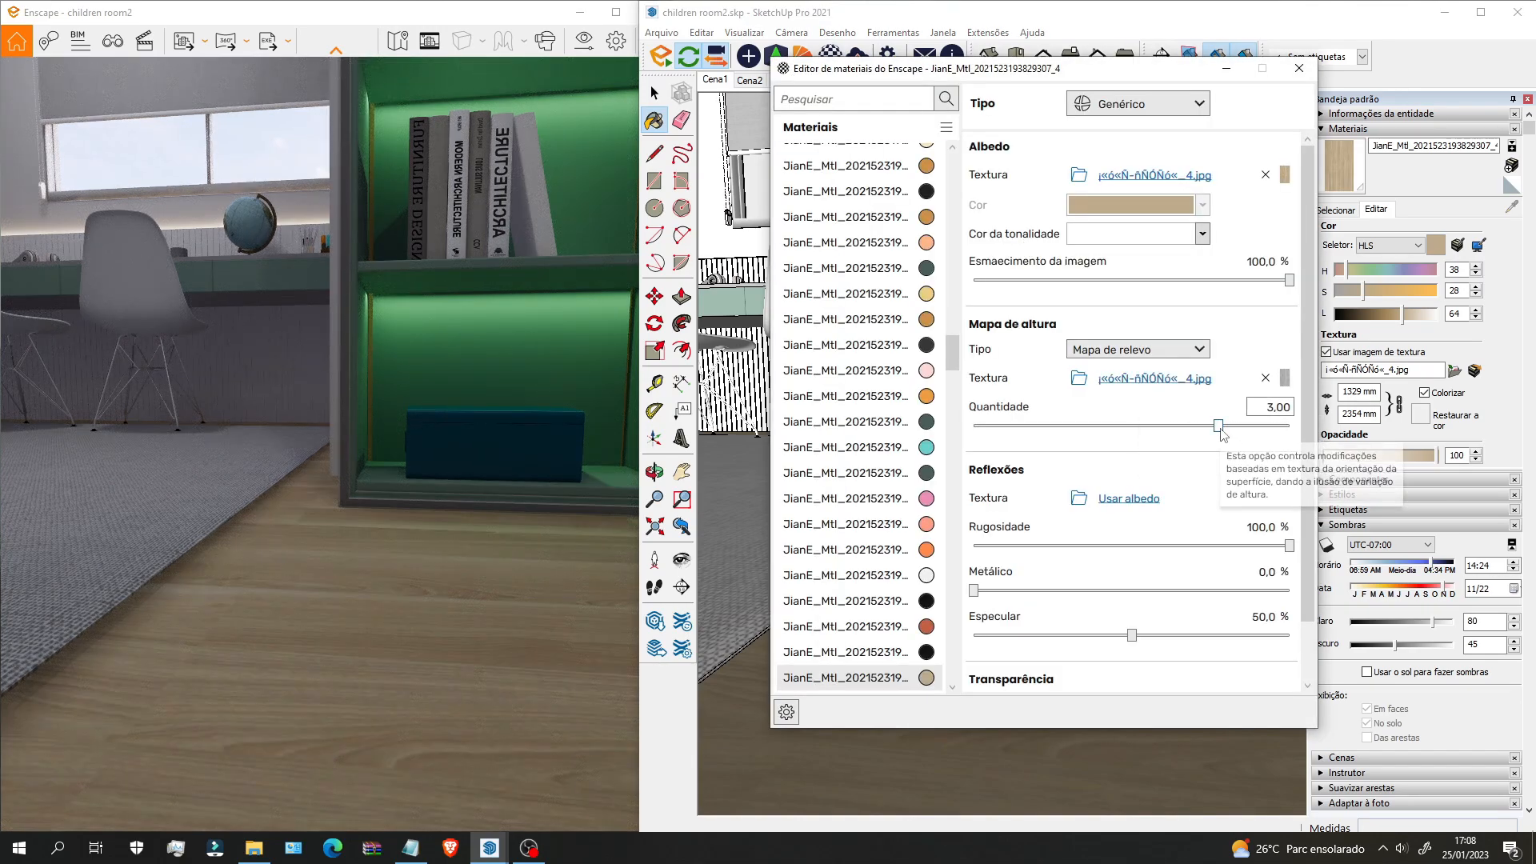
{"action": "left_click_drag", "start_coordinate": [1219, 426], "coordinate": [1237, 426]}
{"action": "left_click_drag", "start_coordinate": [1289, 547], "coordinate": [976, 551]}
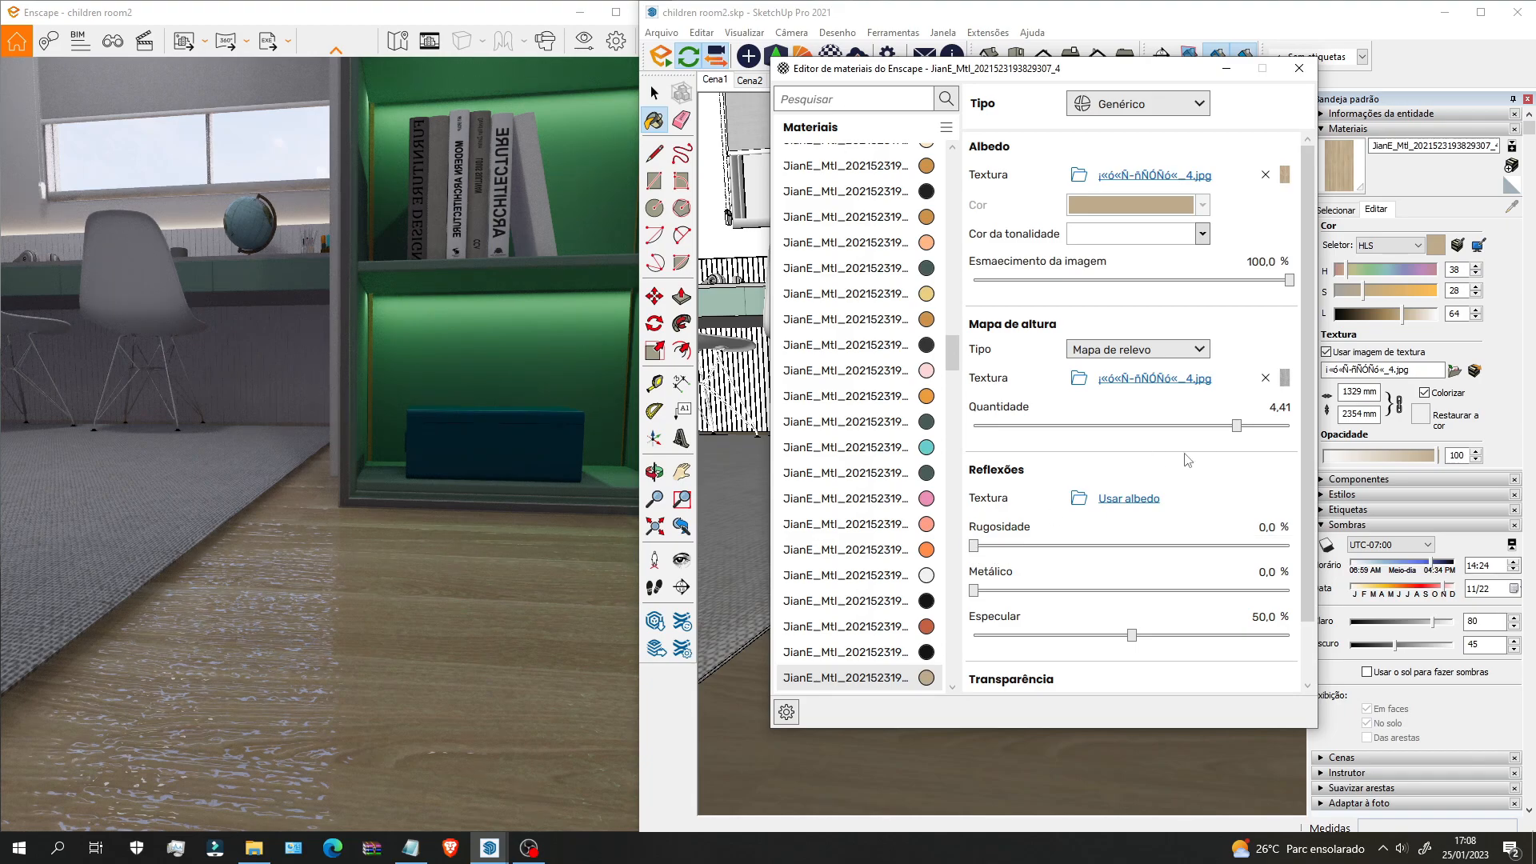
{"action": "left_click_drag", "start_coordinate": [1238, 427], "coordinate": [1288, 425]}
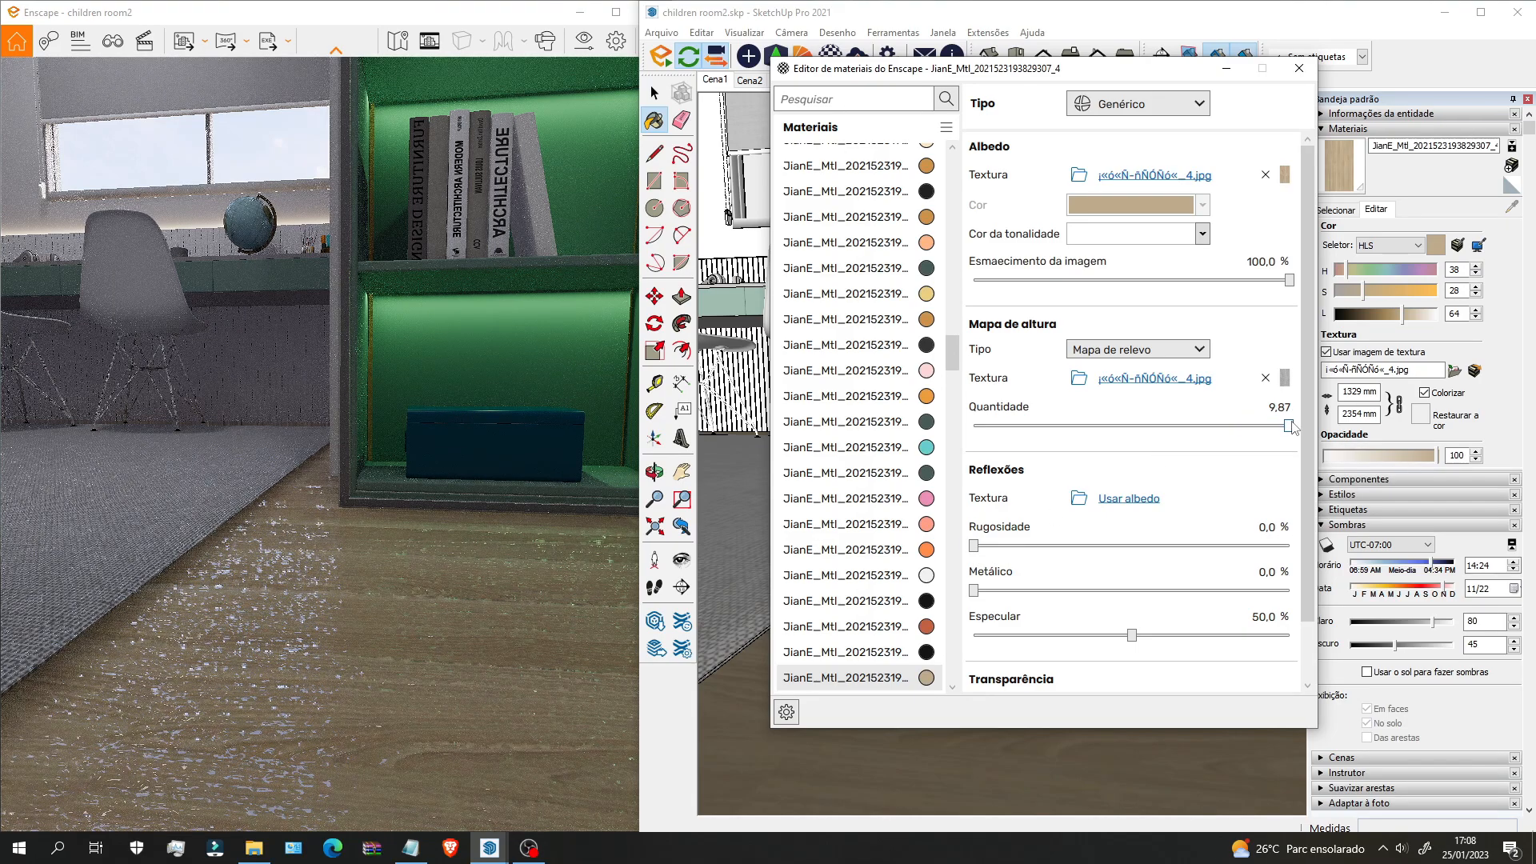
Step: Settle the floor's bump Quantidade at 0,23 and Rugosidade at 32,9%
{"action": "middle_click_drag", "start_coordinate": [348, 617], "coordinate": [228, 568]}
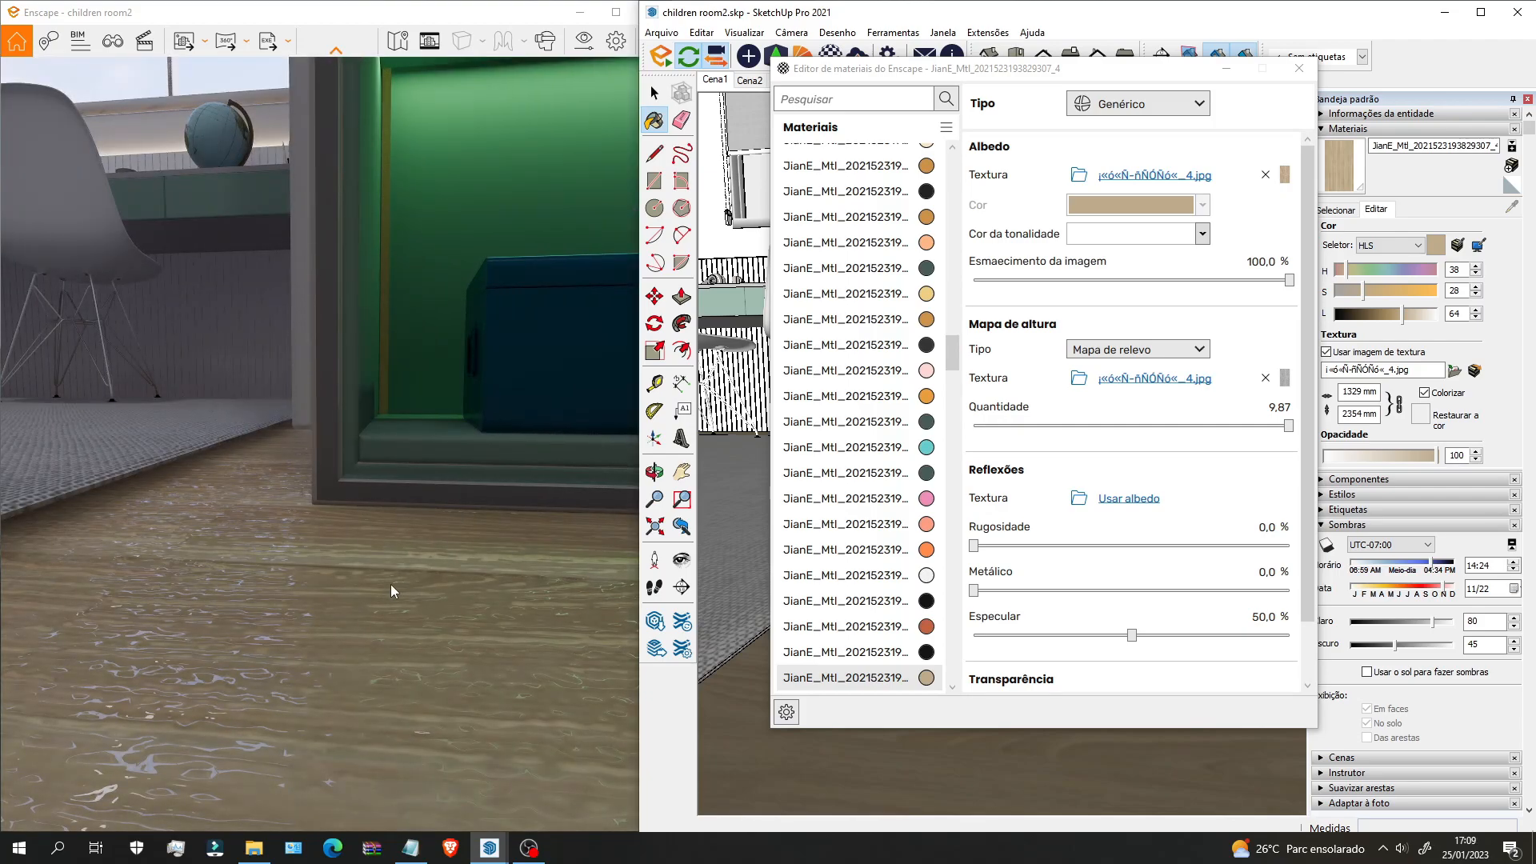
{"action": "left_click_drag", "start_coordinate": [1285, 428], "coordinate": [1155, 428]}
{"action": "left_click_drag", "start_coordinate": [974, 545], "coordinate": [1078, 551]}
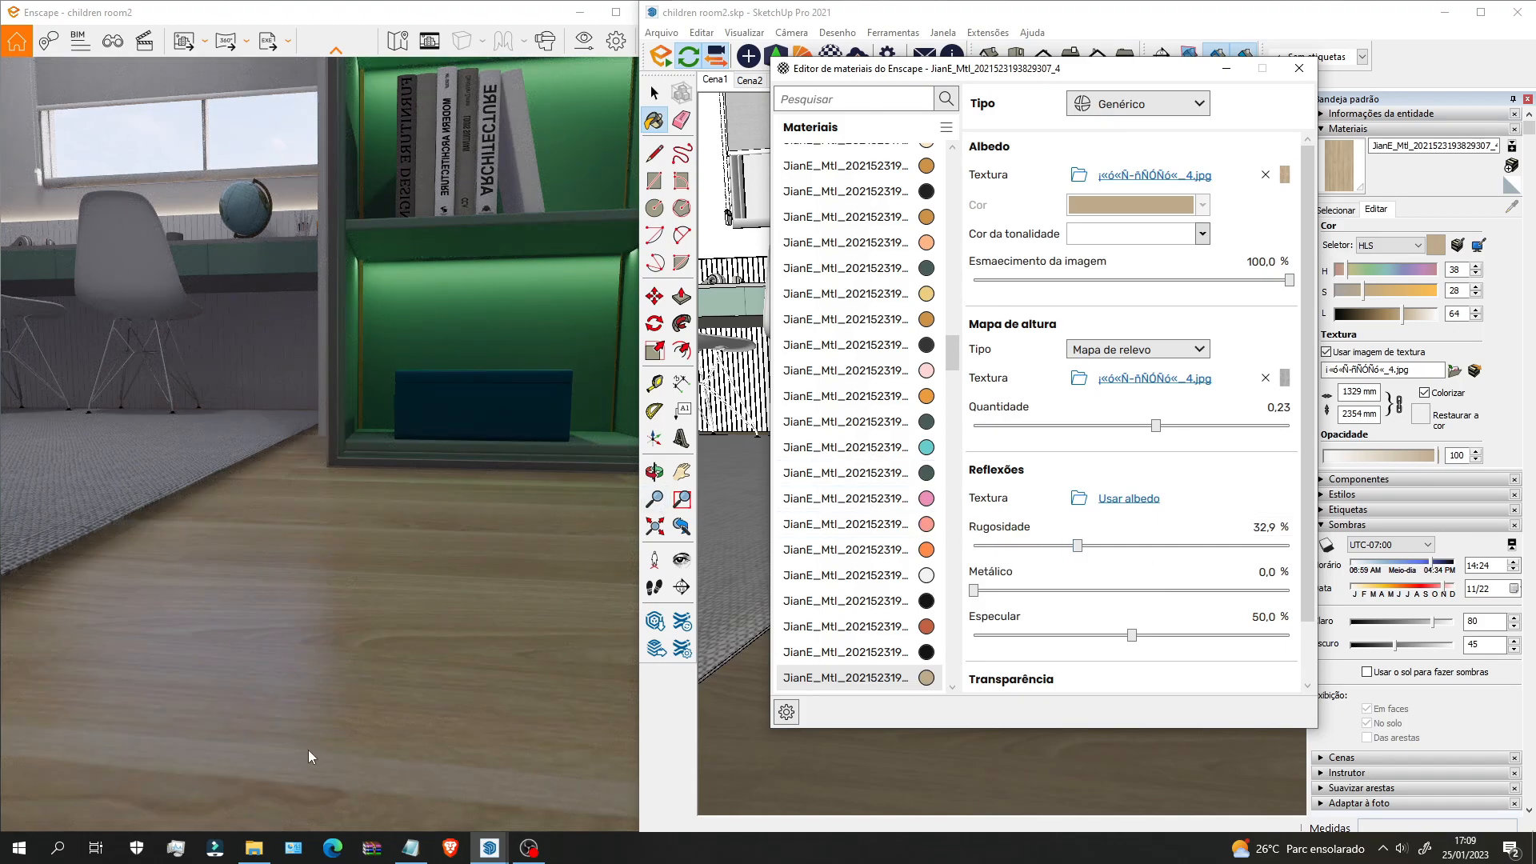
{"action": "left_click_drag", "start_coordinate": [310, 593], "coordinate": [255, 390]}
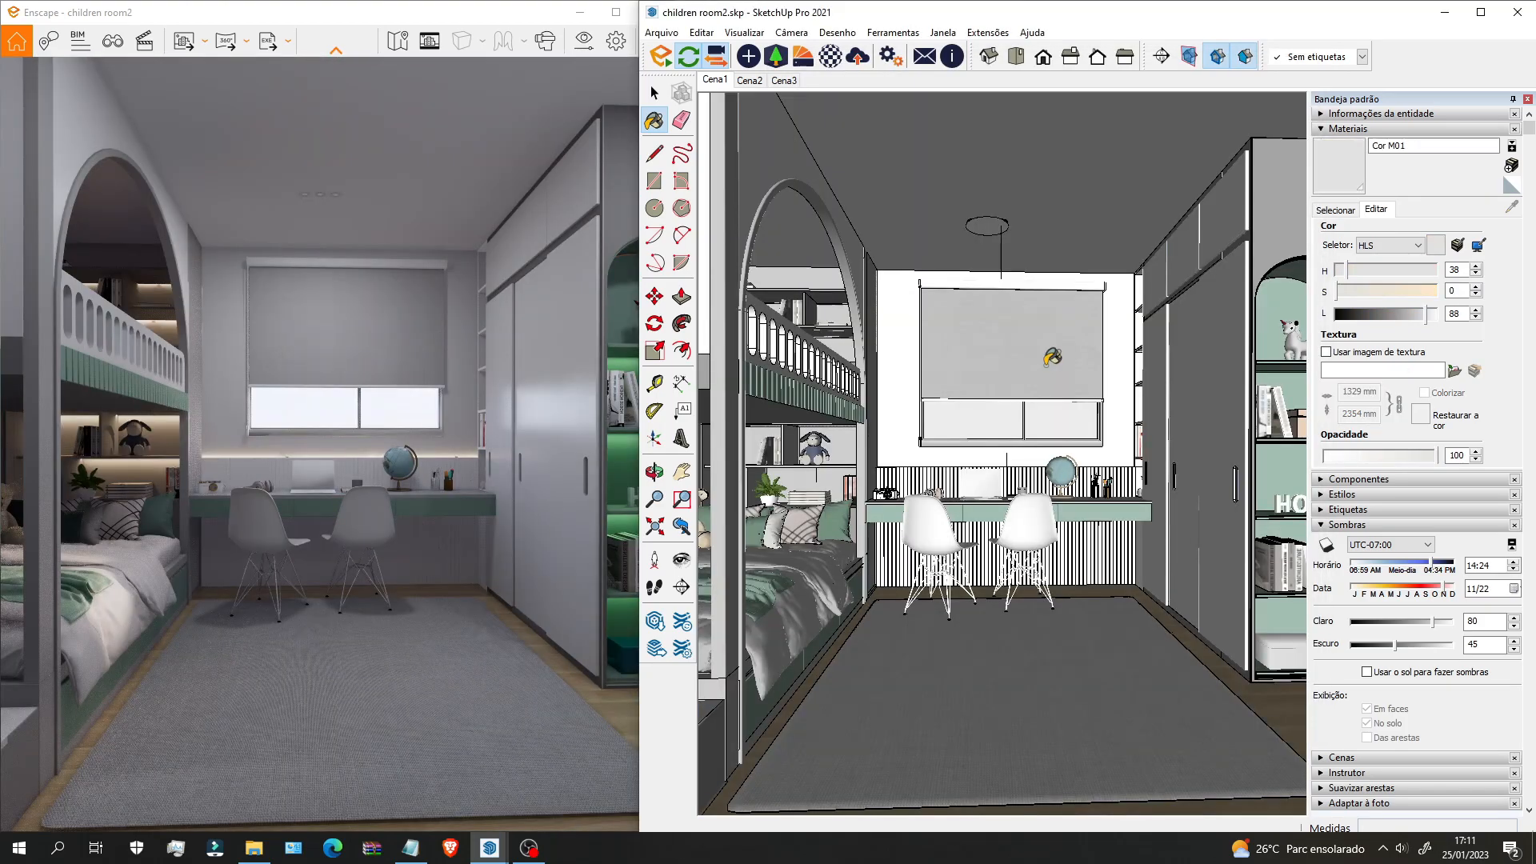
{"action": "scroll", "coordinate": [1101, 407], "scroll_direction": "up", "scroll_amount": 2}
{"action": "mouse_move", "coordinate": [1100, 407]}
{"action": "middle_mouse_down"}
{"action": "mouse_move", "coordinate": [943, 398]}
{"action": "mouse_move", "coordinate": [988, 353]}
{"action": "mouse_move", "coordinate": [1025, 433]}
{"action": "mouse_move", "coordinate": [1272, 328]}
{"action": "middle_mouse_up"}
{"action": "scroll", "coordinate": [987, 353], "scroll_direction": "up", "scroll_amount": 2}
{"action": "scroll", "coordinate": [1020, 438], "scroll_direction": "up", "scroll_amount": 1}
Step: Sample the drawer's Cor A02 and lower its Enscape roughness from 90% to 20,4%
{"action": "left_click", "coordinate": [1127, 485], "text": "alt"}
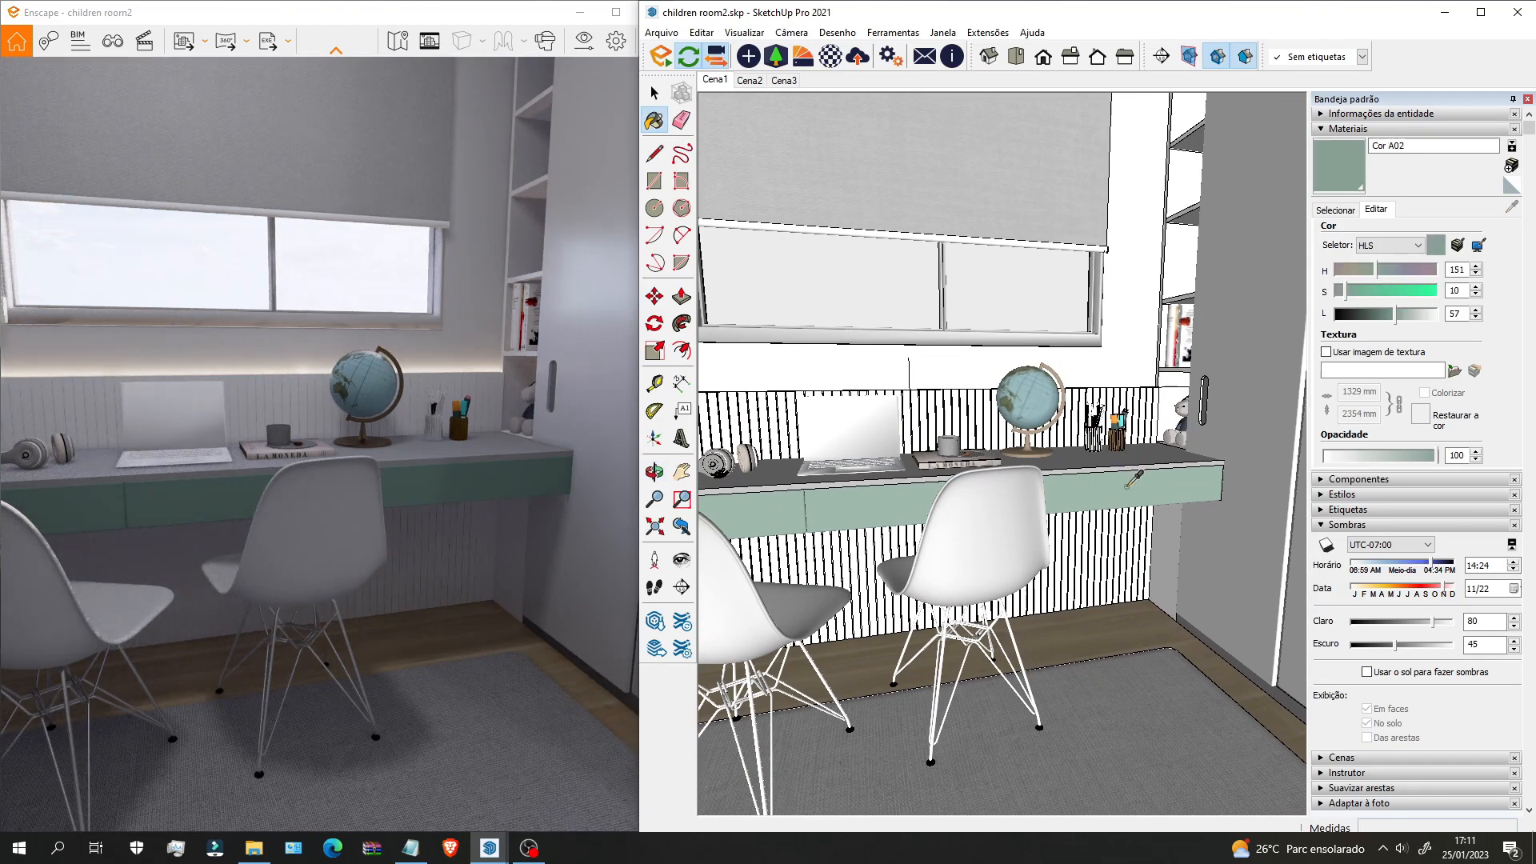
{"action": "left_click", "coordinate": [832, 62]}
{"action": "left_click_drag", "start_coordinate": [1258, 546], "coordinate": [1040, 549]}
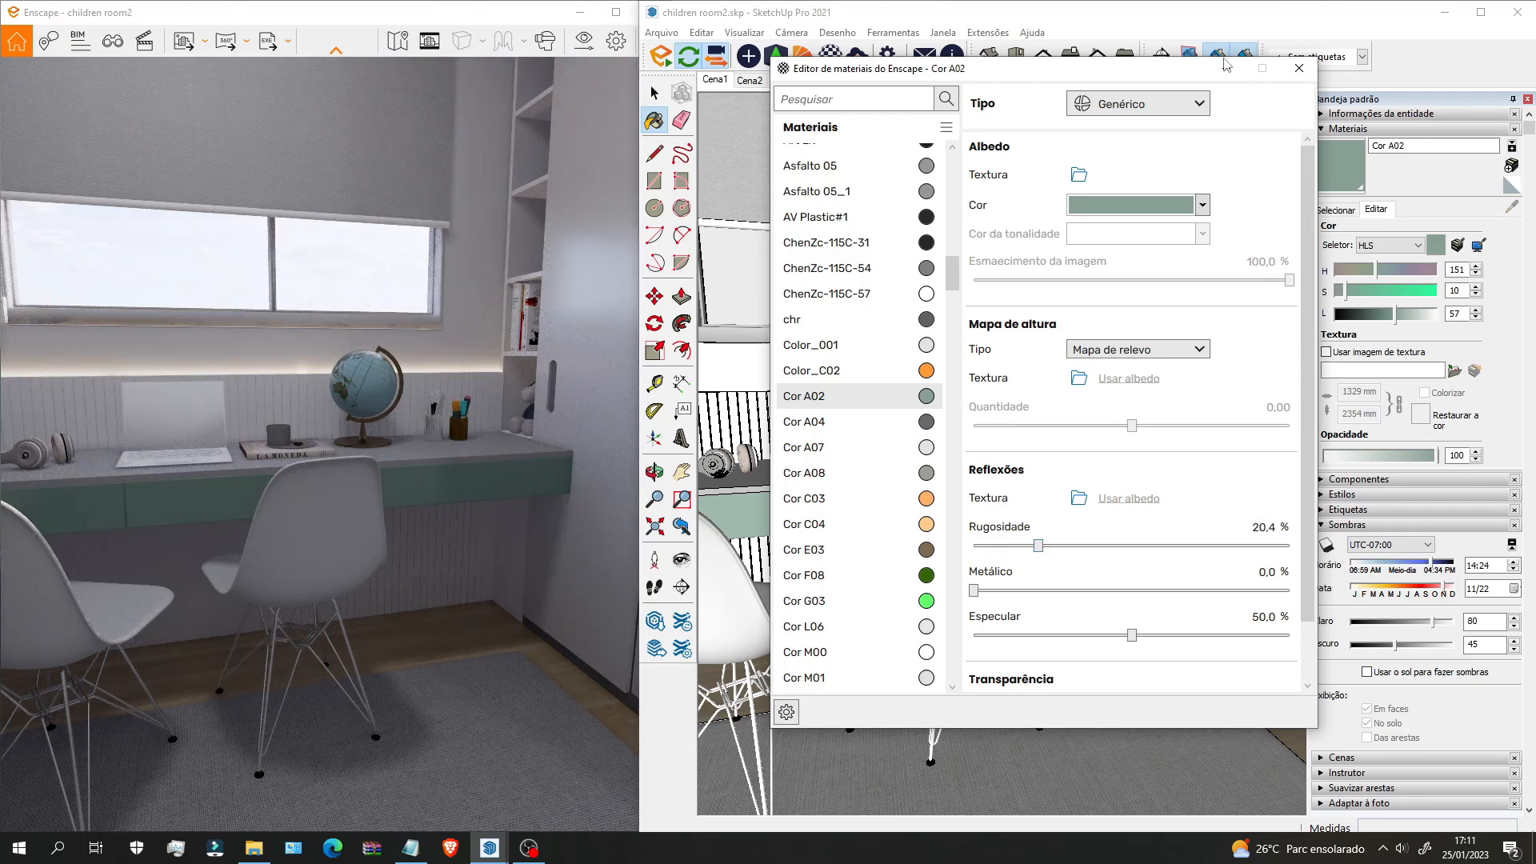
{"action": "left_click", "coordinate": [1299, 68]}
{"action": "scroll", "coordinate": [897, 372], "scroll_direction": "down", "scroll_amount": 3}
{"action": "mouse_move", "coordinate": [1070, 360]}
{"action": "middle_mouse_down", "text": "shift"}
{"action": "mouse_move", "coordinate": [906, 419]}
{"action": "mouse_move", "coordinate": [1023, 422]}
{"action": "mouse_move", "coordinate": [1036, 397]}
{"action": "mouse_move", "coordinate": [812, 426]}
{"action": "middle_mouse_up", "text": "shift"}
{"action": "scroll", "coordinate": [975, 413], "scroll_direction": "down", "scroll_amount": 5}
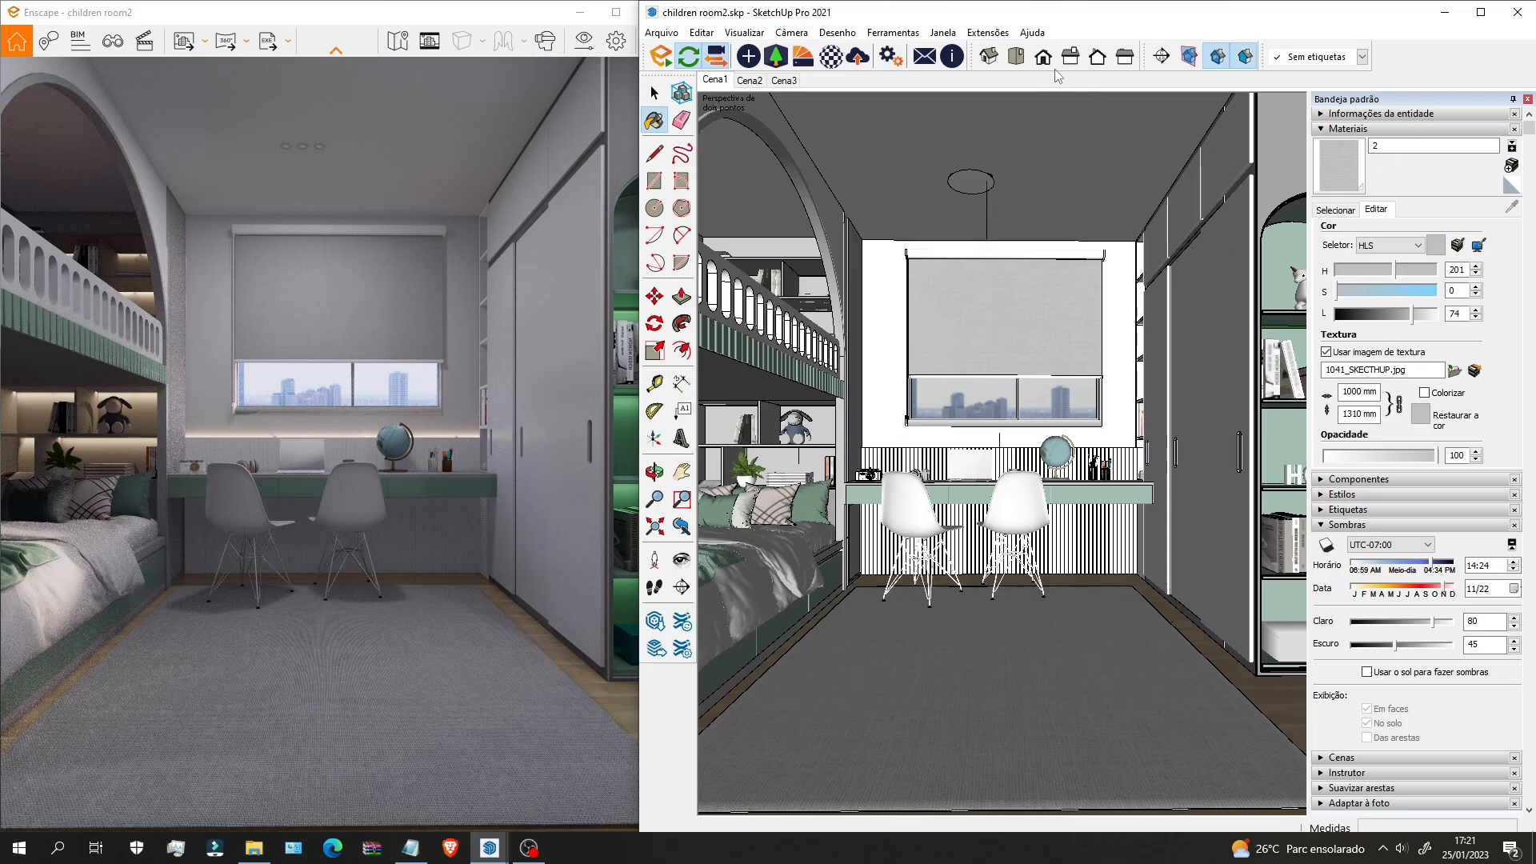
Step: Give material 2 a Recorte cutout transparency map from images (1).png at 98% brightness
{"action": "left_click", "coordinate": [832, 56]}
{"action": "scroll", "coordinate": [1095, 480], "scroll_direction": "down", "scroll_amount": 5}
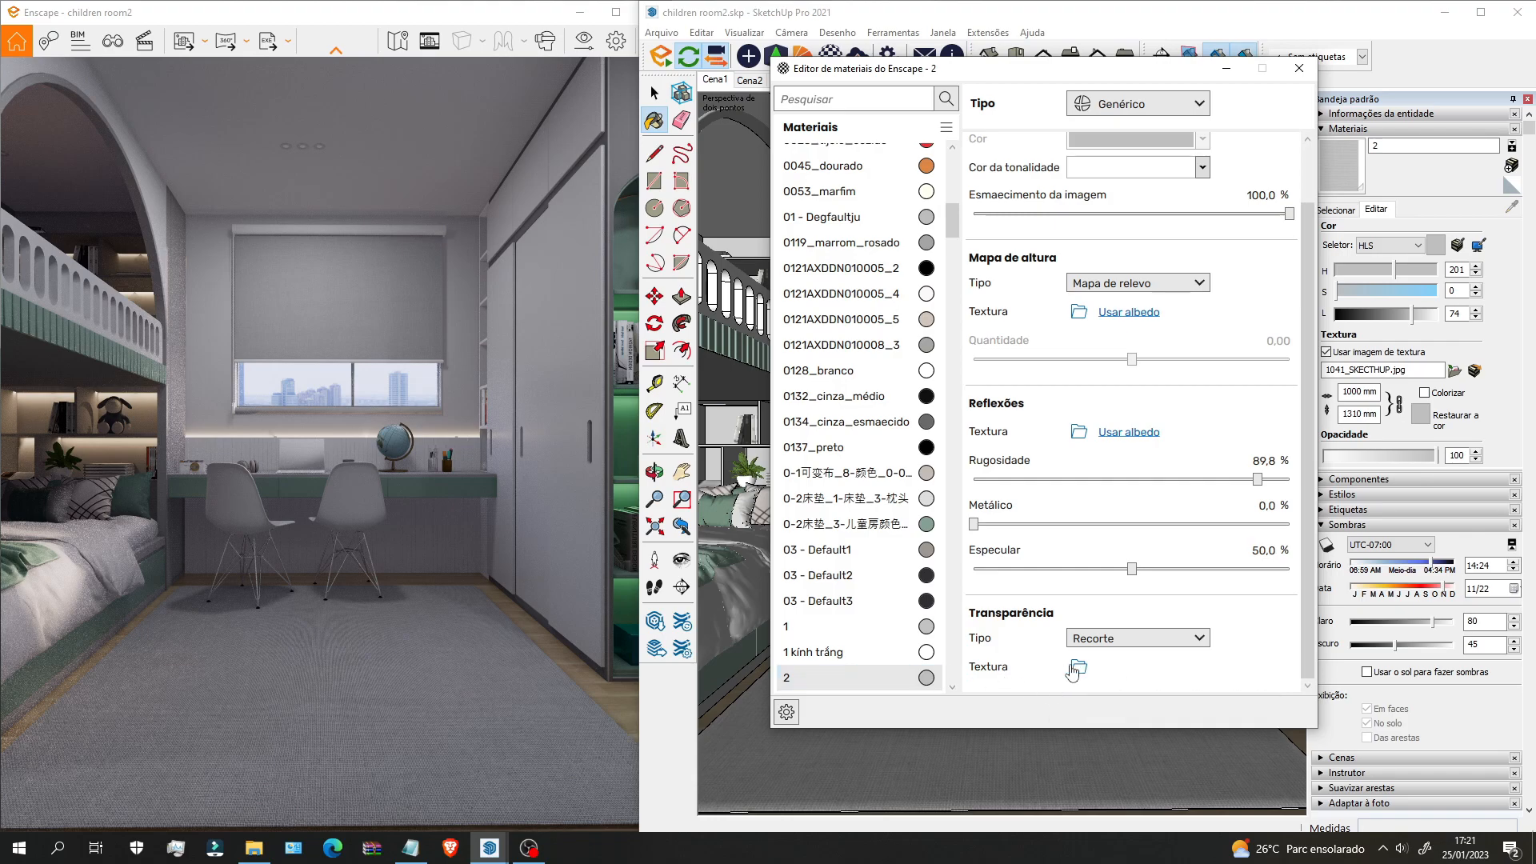
{"action": "left_click", "coordinate": [1079, 667]}
{"action": "left_click", "coordinate": [1129, 676]}
{"action": "mouse_move", "coordinate": [1302, 447]}
{"action": "left_mouse_down"}
{"action": "mouse_move", "coordinate": [998, 446]}
{"action": "mouse_move", "coordinate": [1295, 447]}
{"action": "left_mouse_up"}
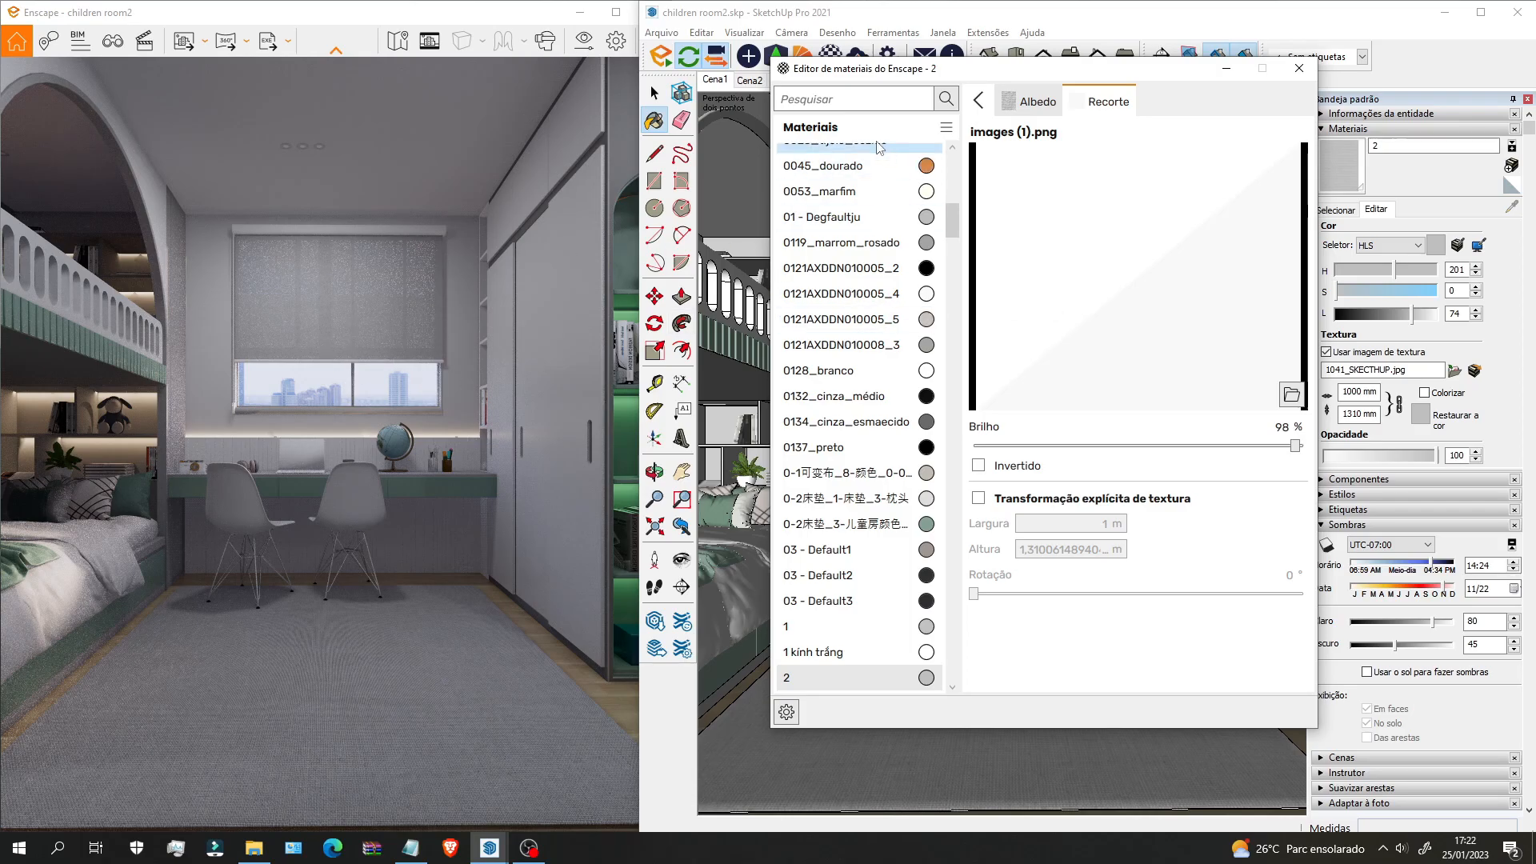
{"action": "left_click", "coordinate": [980, 101]}
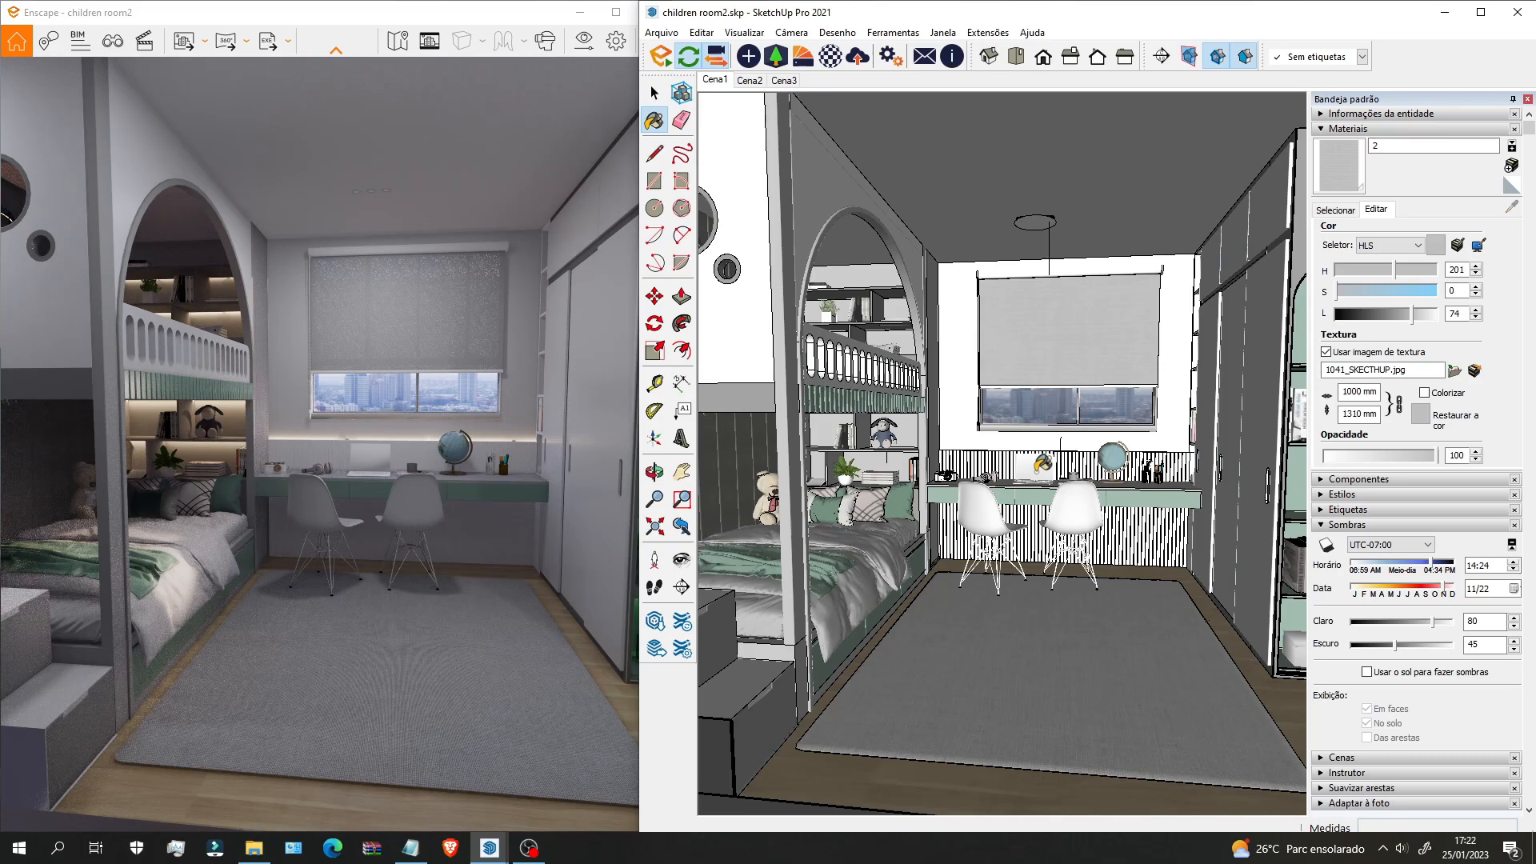
{"action": "scroll", "coordinate": [1042, 464], "scroll_direction": "up", "scroll_amount": 5}
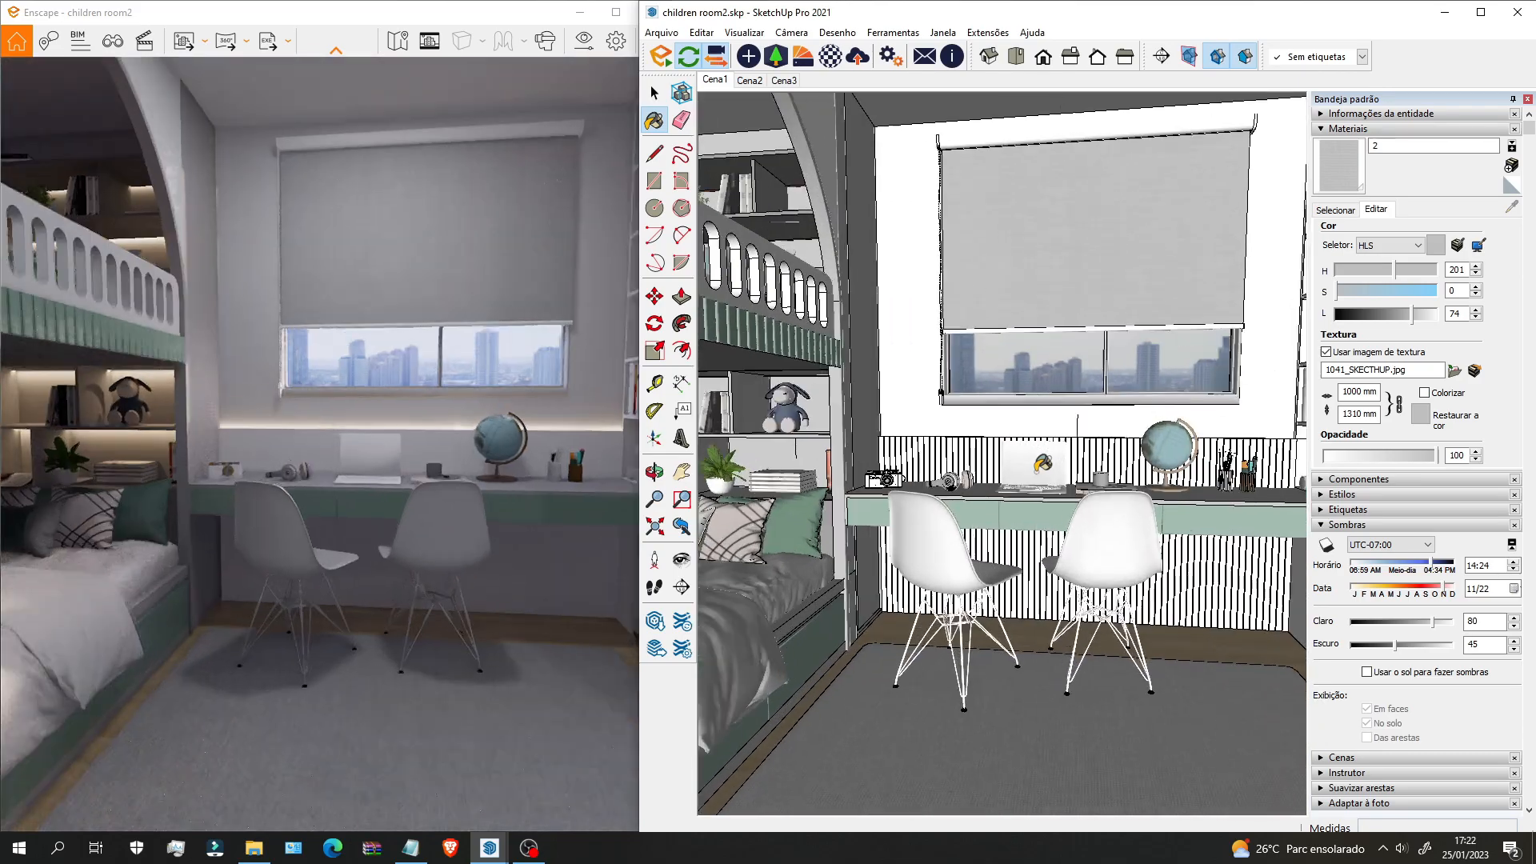
Step: Orbit to a frontal view of the desk and delete the laptop on it
{"action": "mouse_move", "coordinate": [967, 474]}
{"action": "middle_mouse_down"}
{"action": "mouse_move", "coordinate": [1164, 611]}
{"action": "mouse_move", "coordinate": [1080, 436]}
{"action": "middle_mouse_up"}
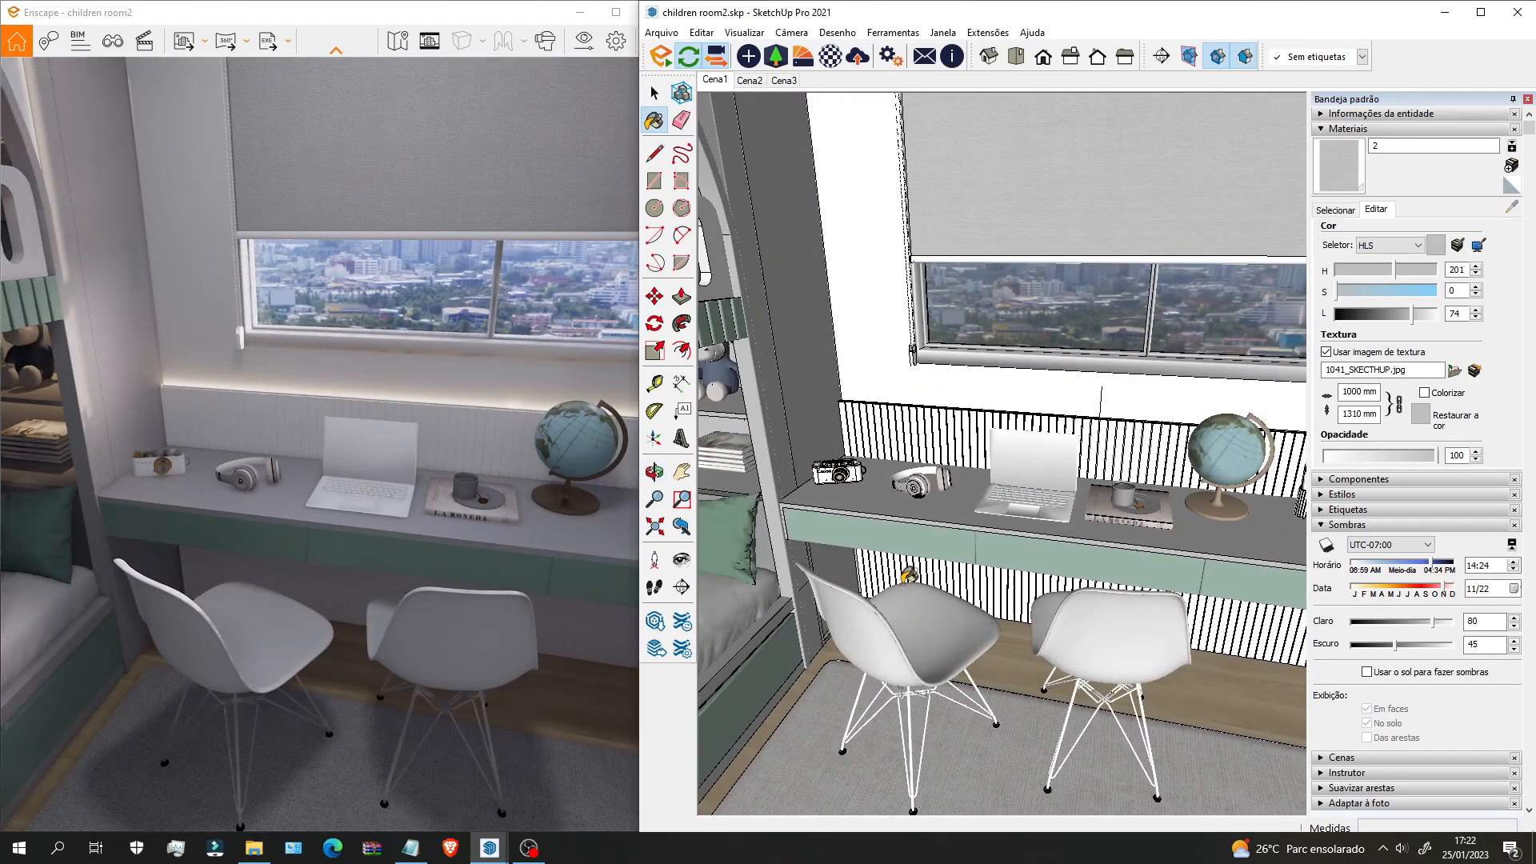
{"action": "scroll", "coordinate": [1078, 424], "scroll_direction": "up", "scroll_amount": 4}
{"action": "middle_click_drag", "start_coordinate": [1042, 310], "coordinate": [1001, 340], "text": "shift"}
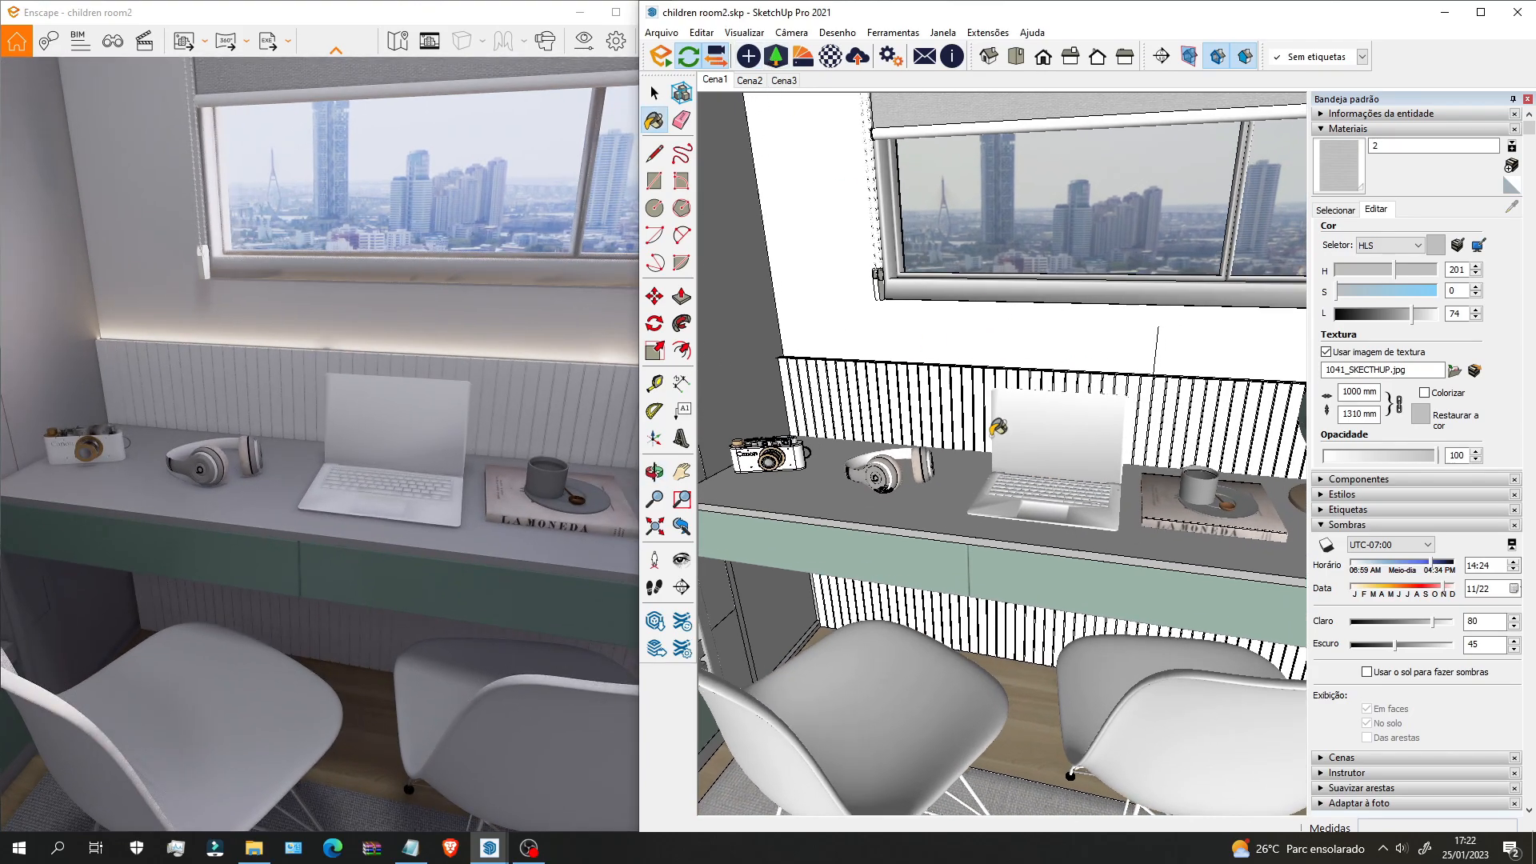
{"action": "middle_click_drag", "start_coordinate": [997, 429], "coordinate": [1097, 475]}
{"action": "key", "text": "space"}
{"action": "left_click", "coordinate": [1029, 424]}
{"action": "key", "text": "Delete"}
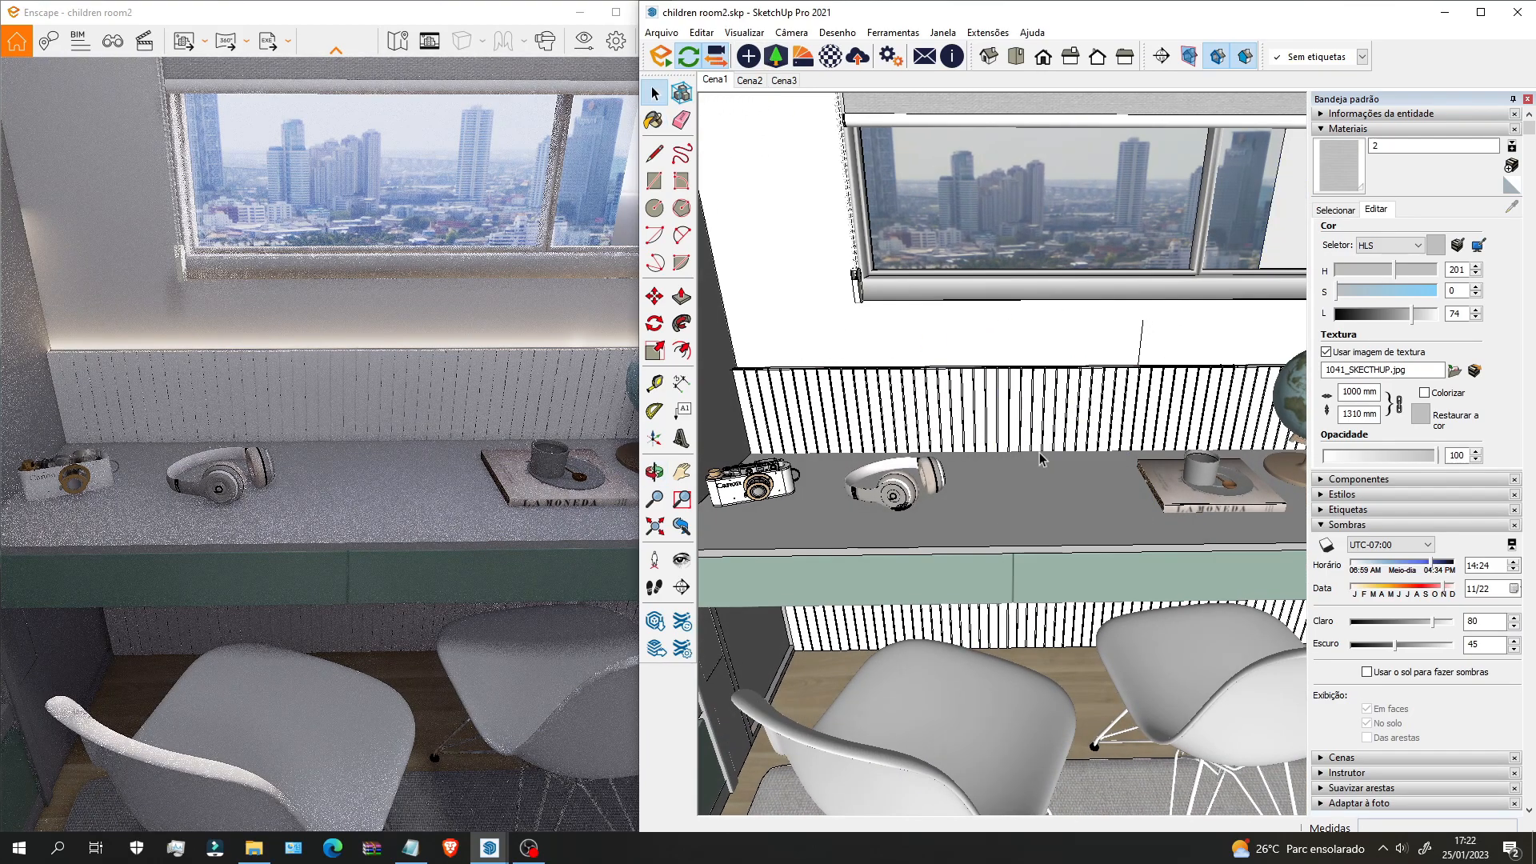
Step: Delete the stuffed toy beside the desk shelf
{"action": "mouse_move", "coordinate": [1030, 424]}
{"action": "middle_mouse_down"}
{"action": "mouse_move", "coordinate": [990, 478]}
{"action": "mouse_move", "coordinate": [1205, 471]}
{"action": "mouse_move", "coordinate": [1032, 612]}
{"action": "middle_mouse_up"}
{"action": "scroll", "coordinate": [1110, 392], "scroll_direction": "up", "scroll_amount": 4}
{"action": "scroll", "coordinate": [1078, 456], "scroll_direction": "down", "scroll_amount": 3}
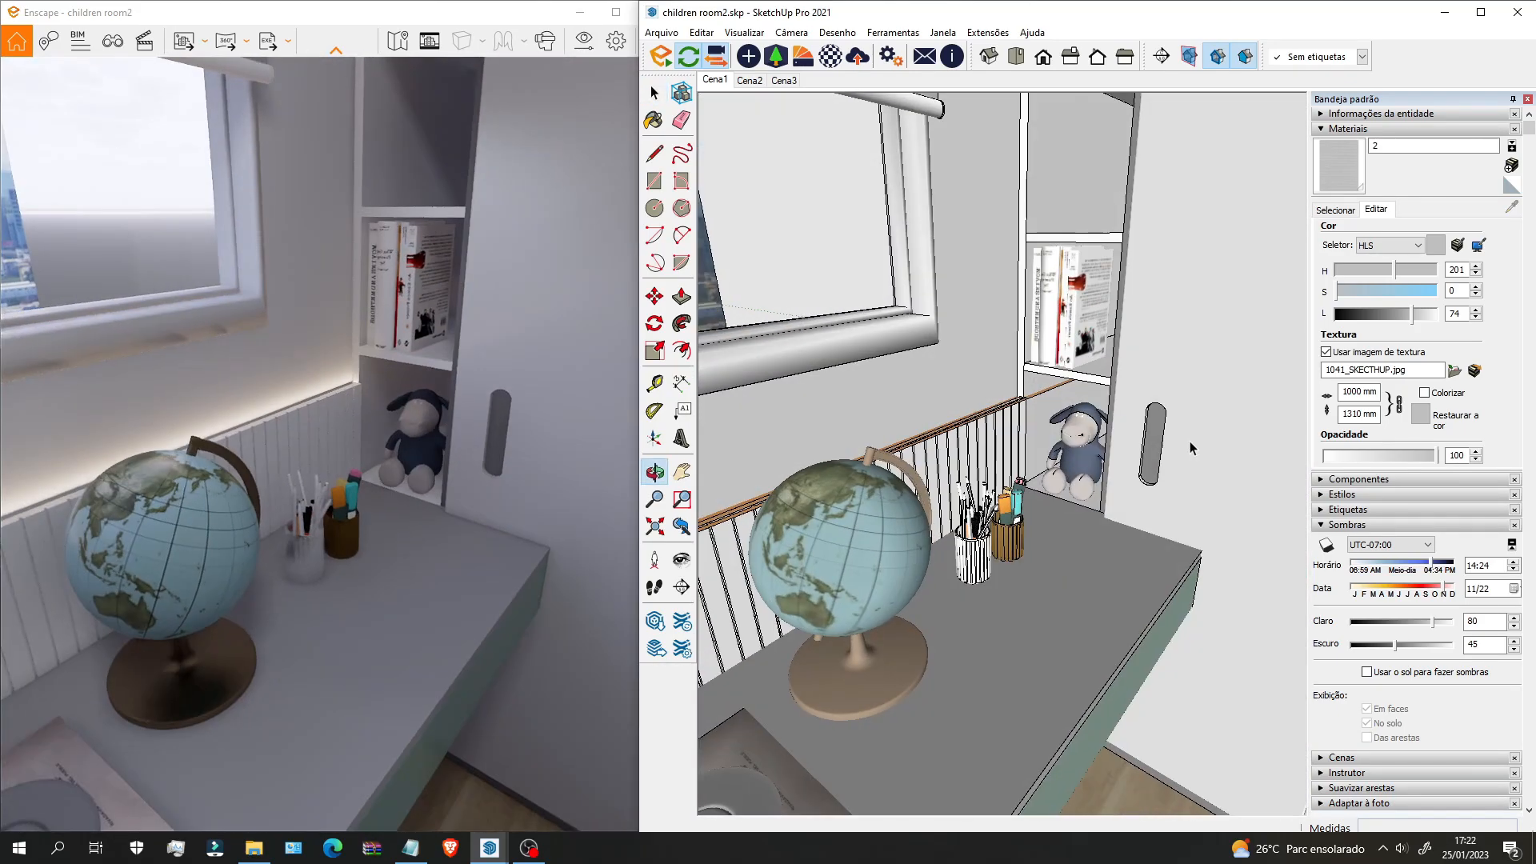
{"action": "left_click", "coordinate": [1082, 448]}
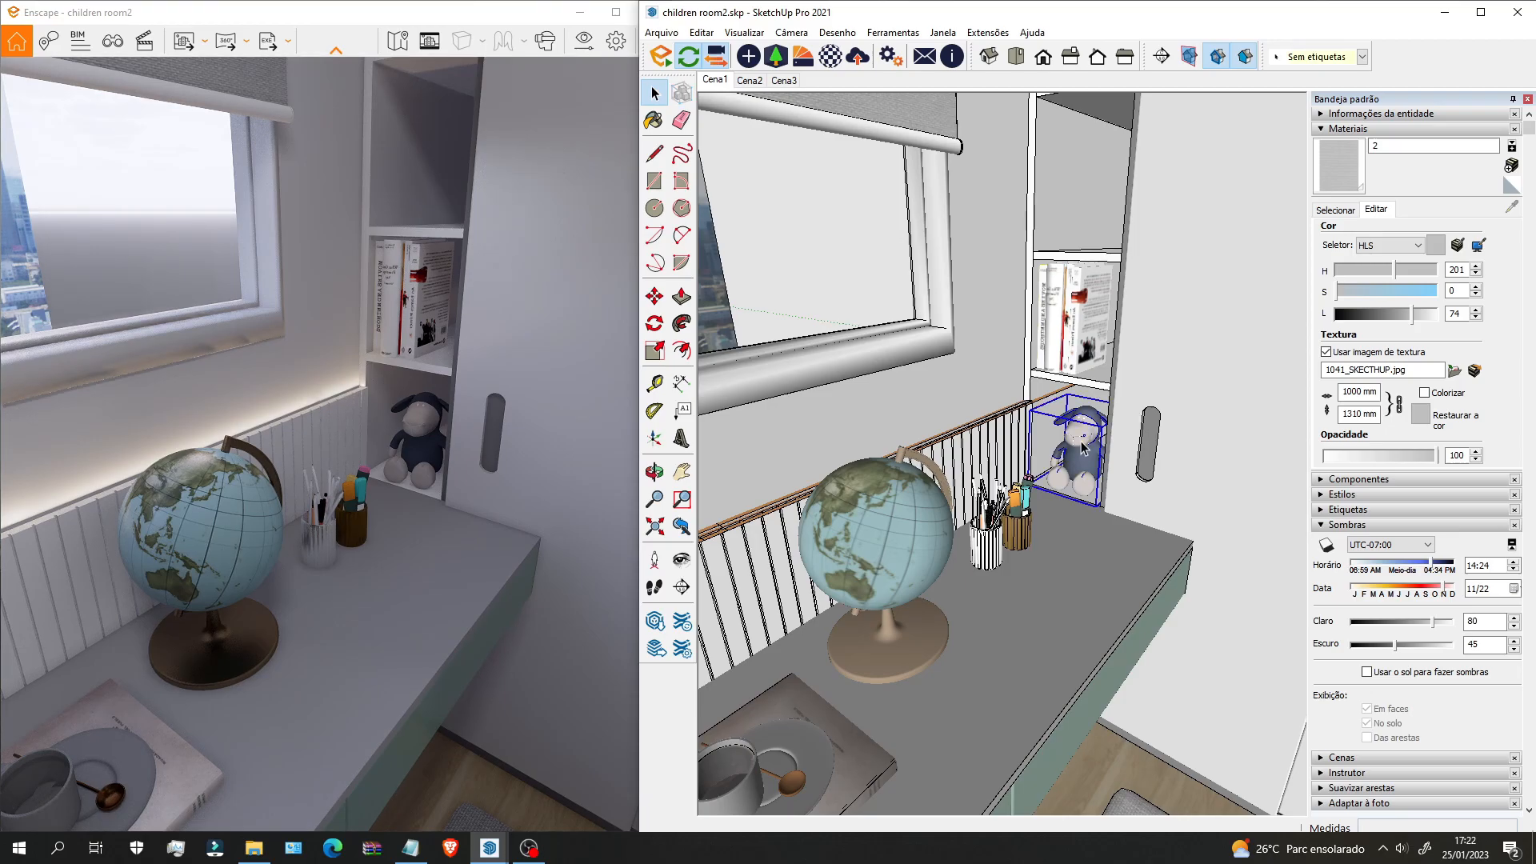
{"action": "key", "text": "Delete"}
Step: Frame the desk, window and both chairs, then open the Enscape Asset Library
{"action": "scroll", "coordinate": [1082, 450], "scroll_direction": "down", "scroll_amount": 3}
{"action": "mouse_move", "coordinate": [1076, 452]}
{"action": "middle_mouse_down"}
{"action": "mouse_move", "coordinate": [851, 435]}
{"action": "mouse_move", "coordinate": [1048, 419]}
{"action": "mouse_move", "coordinate": [808, 418]}
{"action": "mouse_move", "coordinate": [1016, 384]}
{"action": "middle_mouse_up"}
{"action": "scroll", "coordinate": [851, 435], "scroll_direction": "down", "scroll_amount": 2}
{"action": "middle_click_drag", "start_coordinate": [1016, 384], "coordinate": [803, 438]}
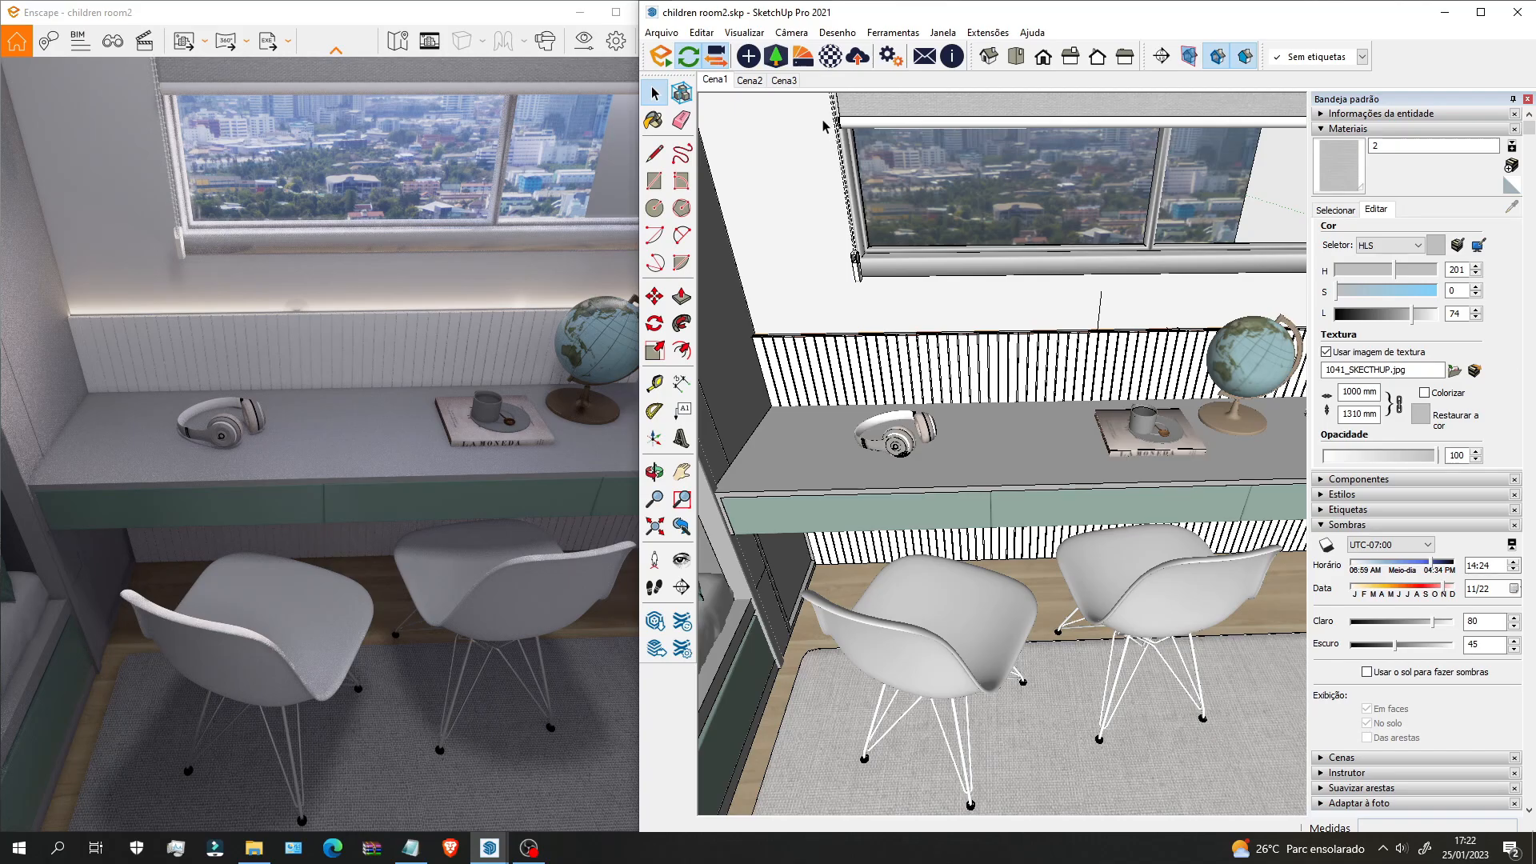
{"action": "left_click", "coordinate": [777, 58]}
{"action": "mouse_move", "coordinate": [789, 222]}
{"action": "left_mouse_down"}
{"action": "mouse_move", "coordinate": [1180, 217]}
{"action": "mouse_move", "coordinate": [1216, 162]}
{"action": "left_mouse_up"}
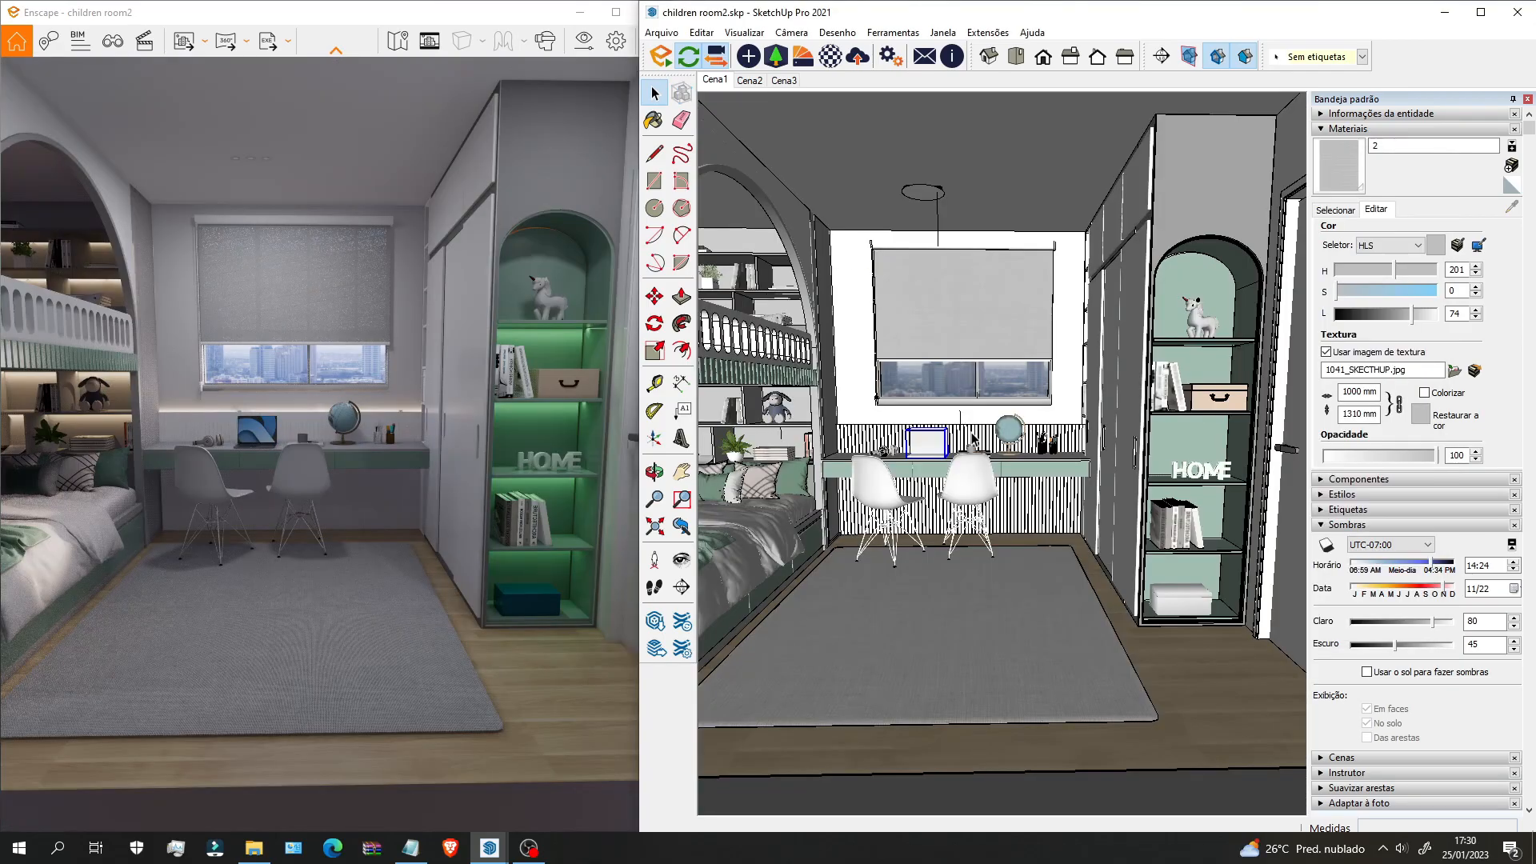
Step: Orbit toward the desk wall and zoom out to show the whole bedroom
{"action": "mouse_move", "coordinate": [974, 437]}
{"action": "middle_mouse_down"}
{"action": "mouse_move", "coordinate": [970, 490]}
{"action": "mouse_move", "coordinate": [1009, 512]}
{"action": "middle_mouse_up"}
{"action": "scroll", "coordinate": [970, 490], "scroll_direction": "down", "scroll_amount": 3}
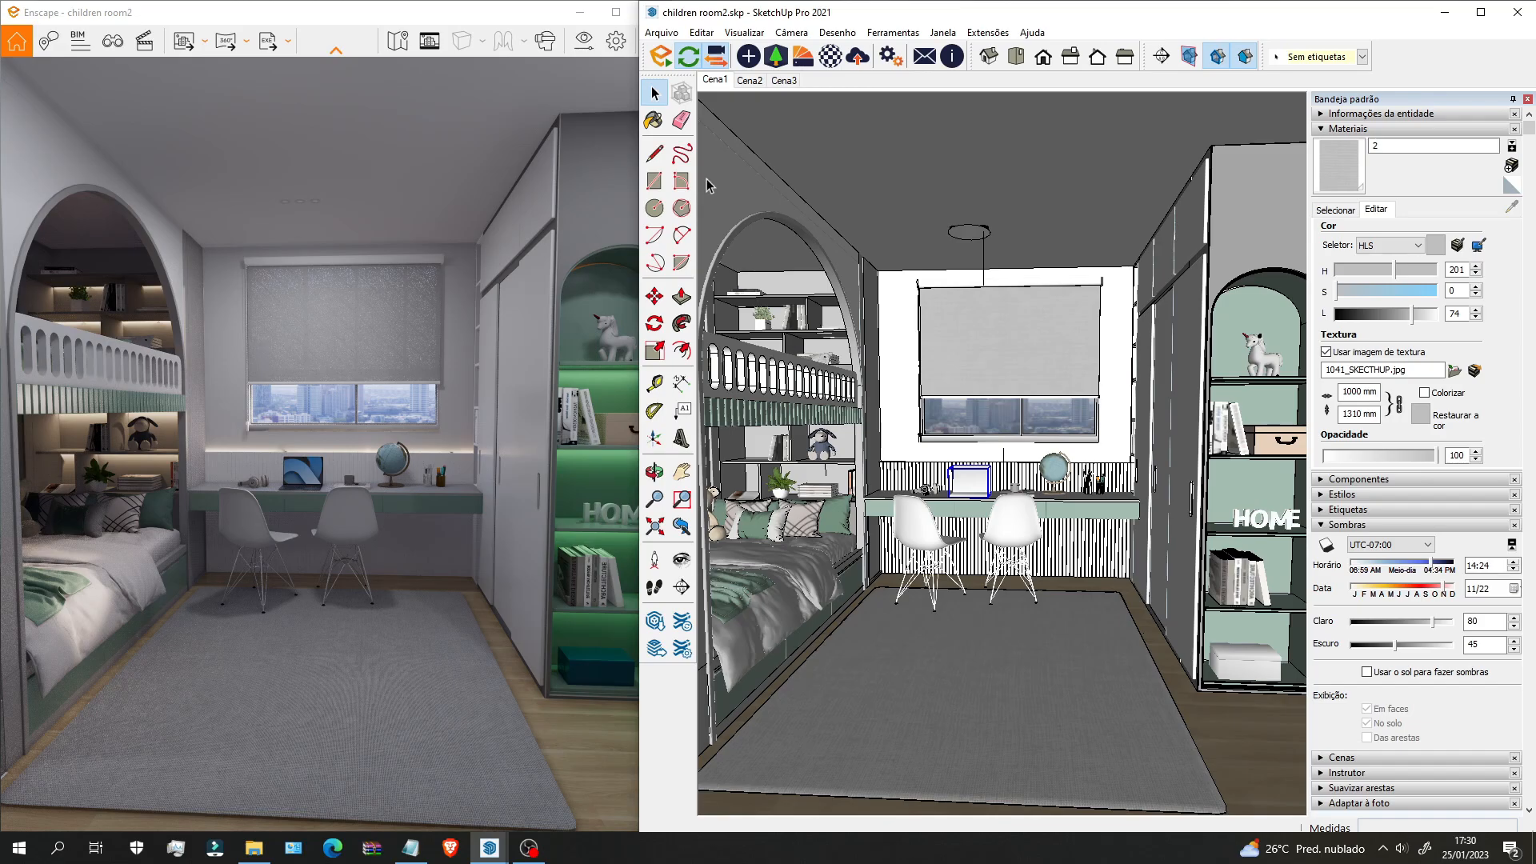
Step: Maximize the Enscape render, move the camera into the room and turn on Safe Frame
{"action": "left_click", "coordinate": [615, 13]}
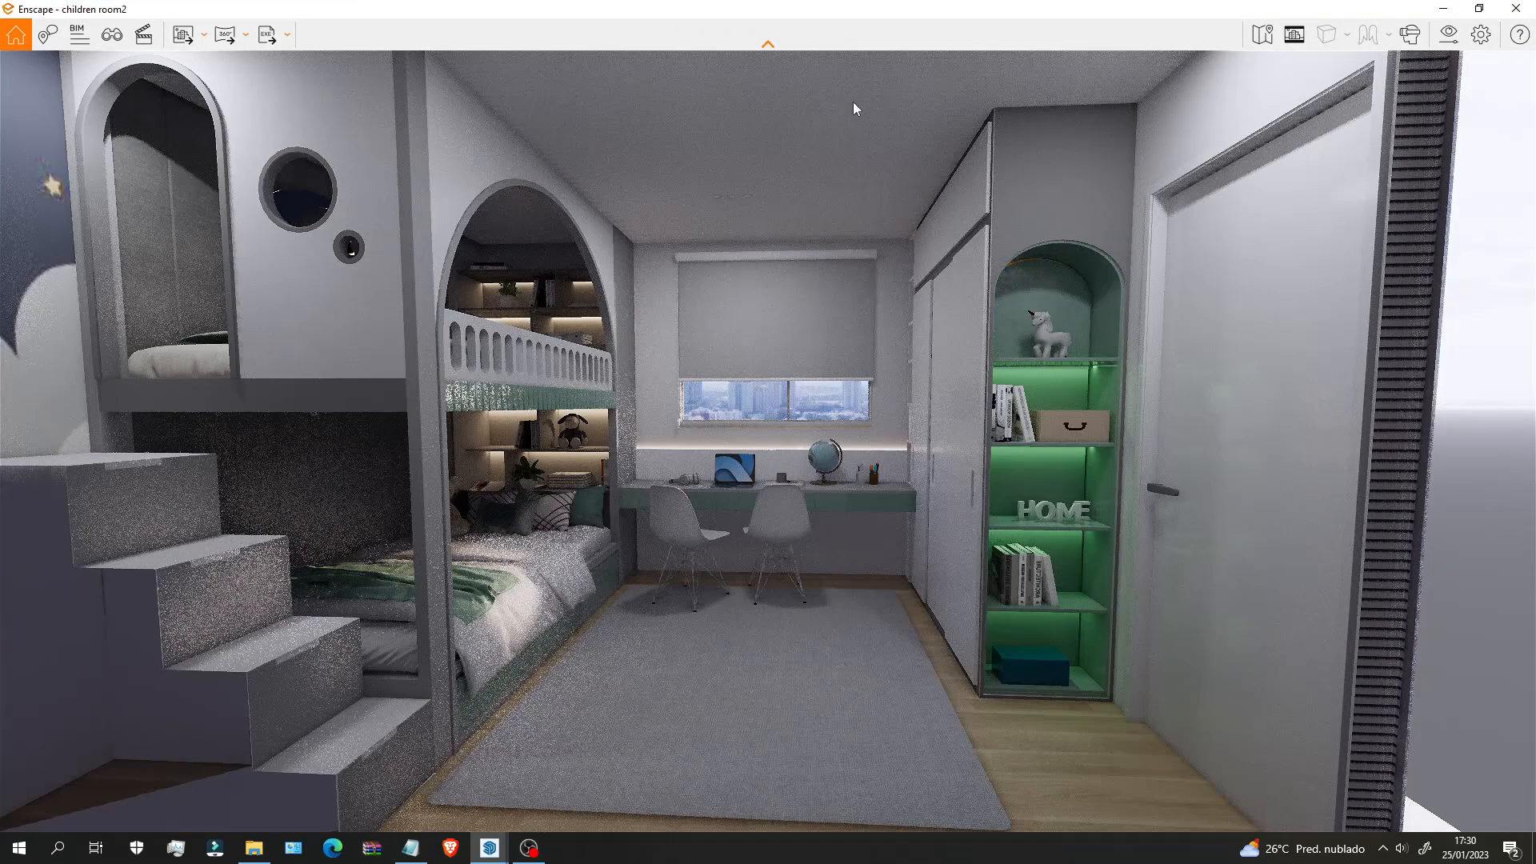
{"action": "key", "text": "w"}
{"action": "left_click_drag", "start_coordinate": [834, 381], "coordinate": [943, 334]}
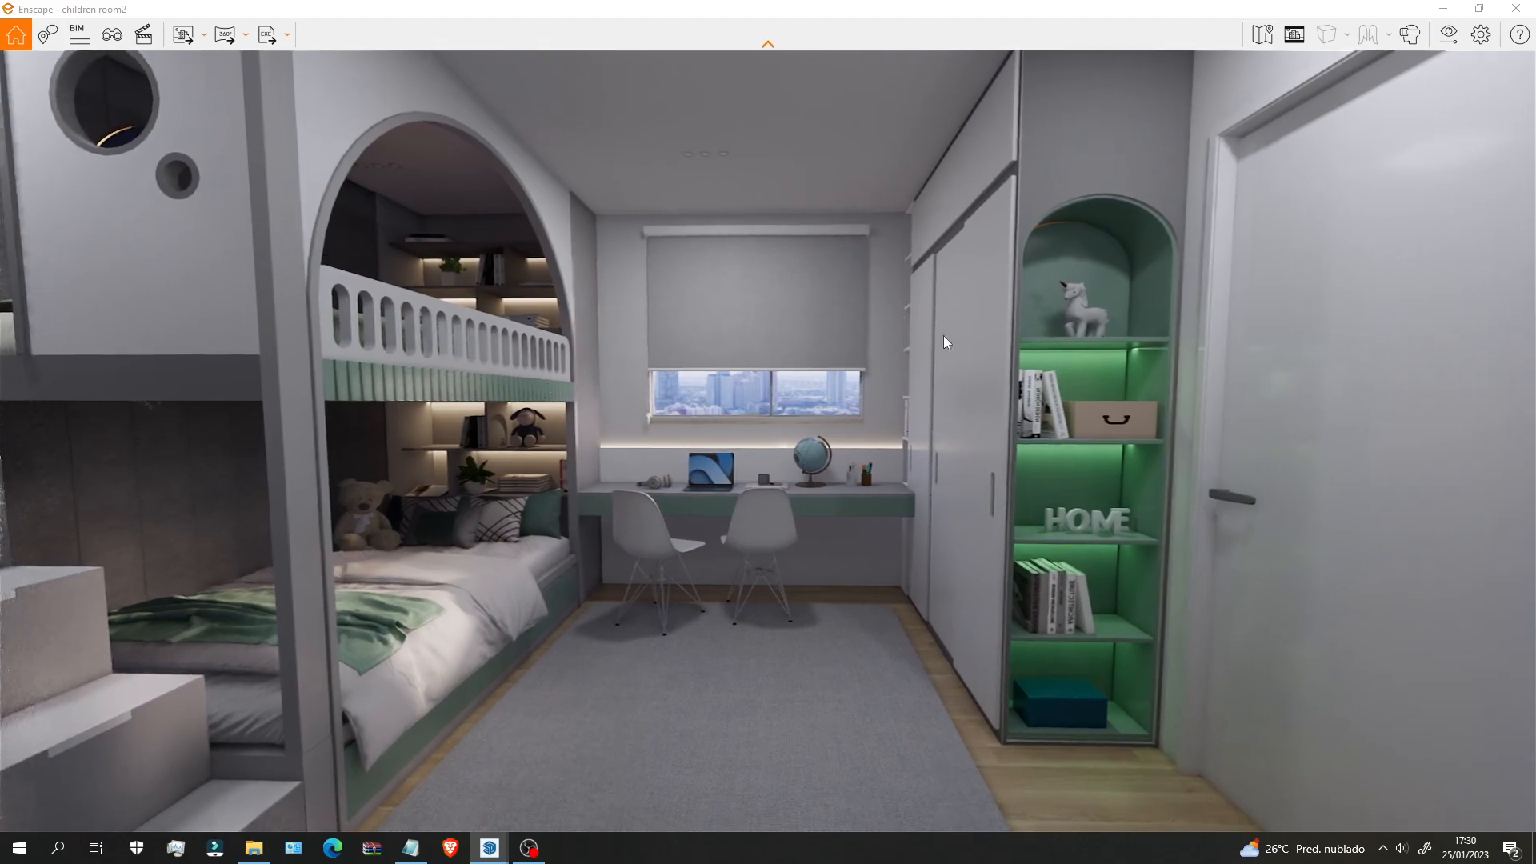
{"action": "left_click", "coordinate": [1295, 35]}
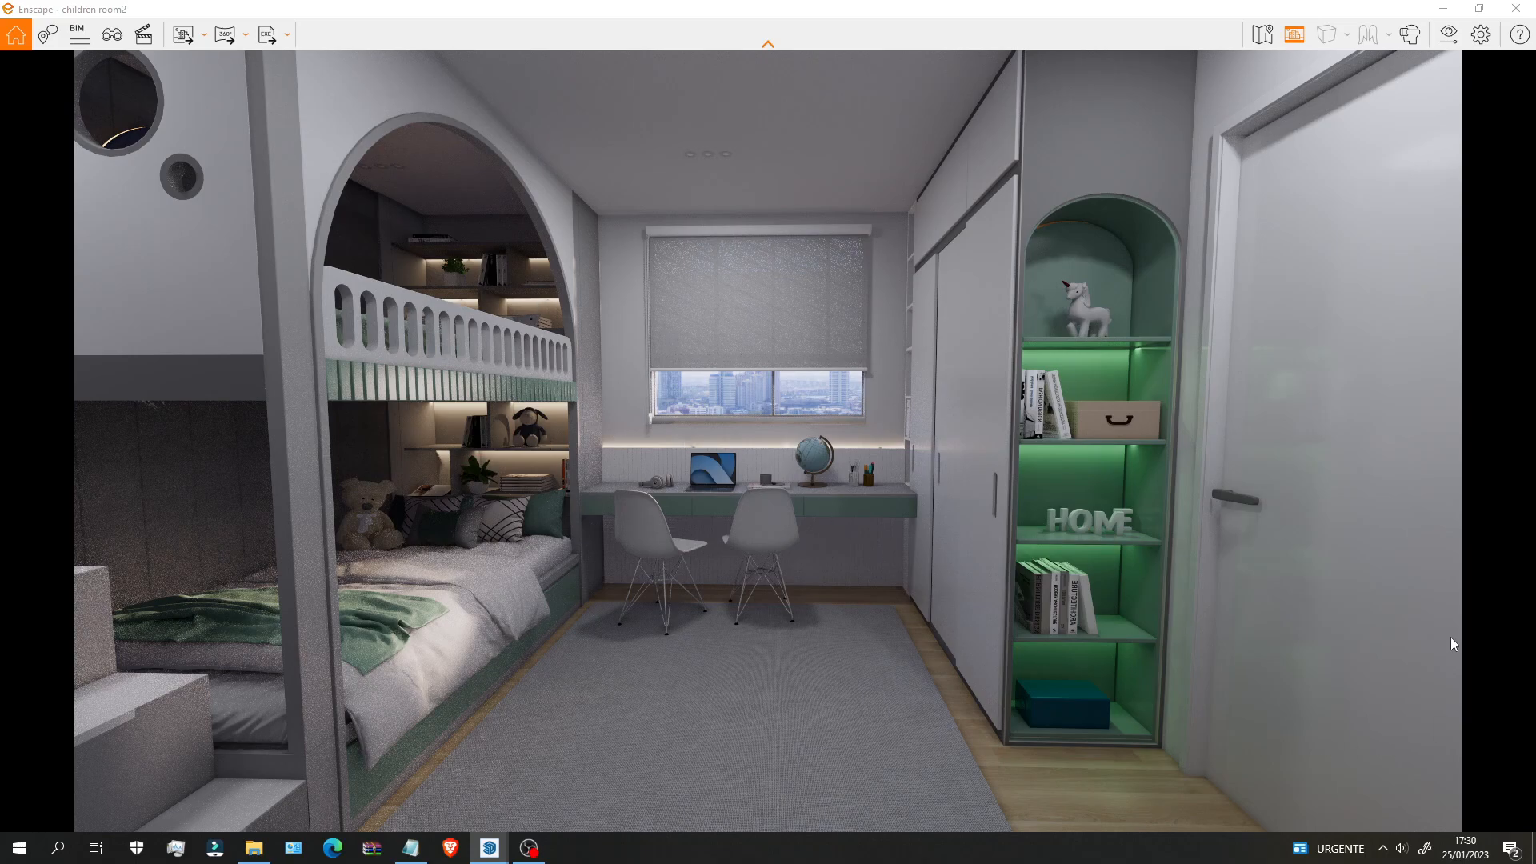
Step: Open Visual Settings on the Saída page, showing 1920 × 1080 PNG output
{"action": "left_click", "coordinate": [1448, 35]}
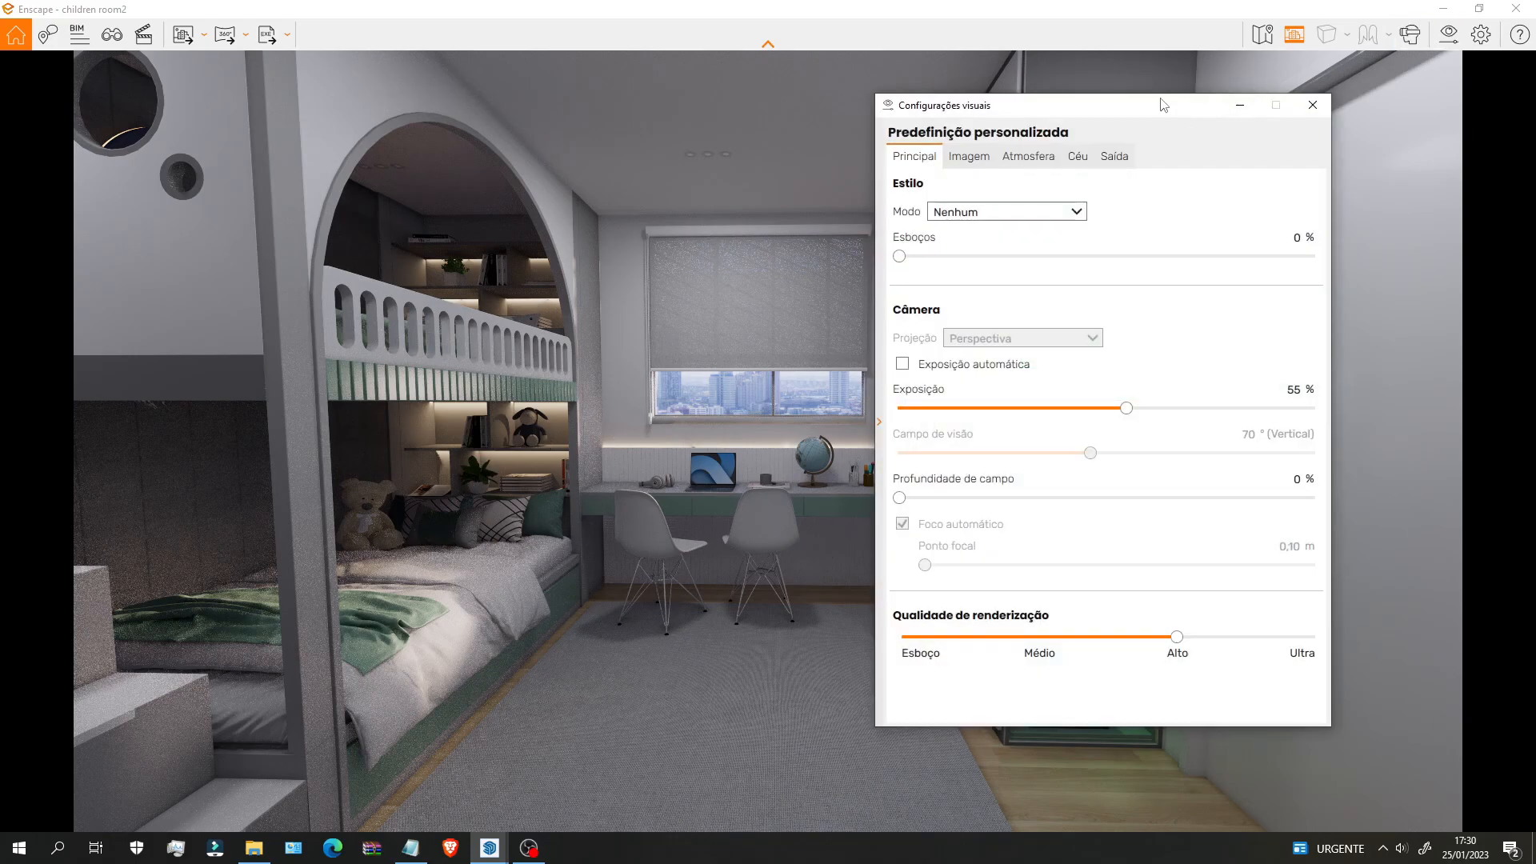
{"action": "left_click_drag", "start_coordinate": [1163, 105], "coordinate": [1014, 81]}
{"action": "left_click", "coordinate": [966, 133]}
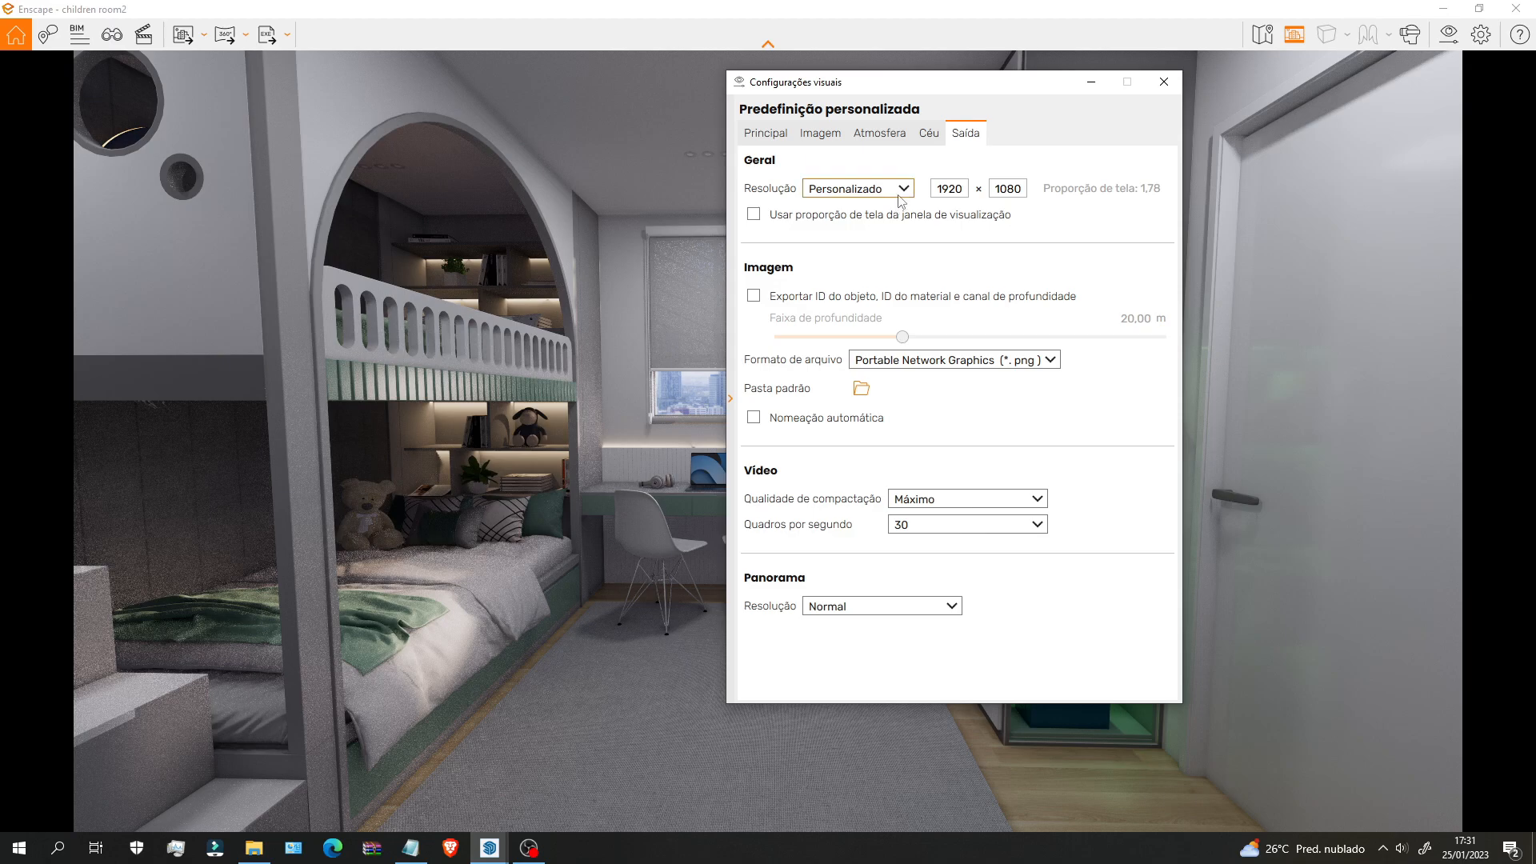
Step: Keep the Personalizado preset and set the output resolution to 1080 × 1350
{"action": "left_click", "coordinate": [902, 187]}
{"action": "left_click", "coordinate": [878, 300]}
{"action": "double_click", "coordinate": [950, 184]}
{"action": "type", "text": "1080"}
{"action": "key", "text": "Tab"}
{"action": "type", "text": "1"}
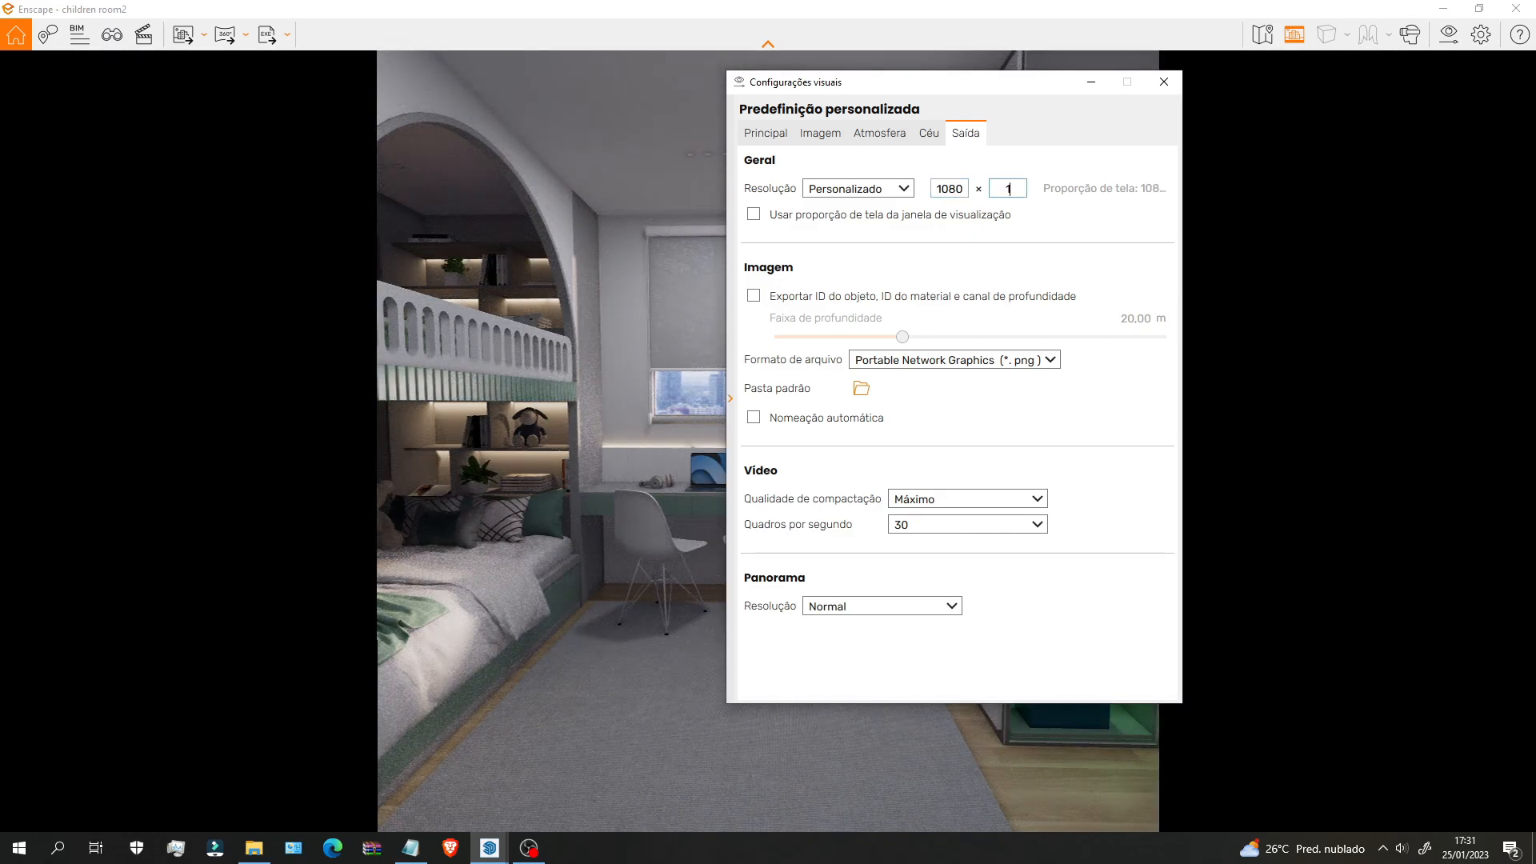
{"action": "type", "text": "350"}
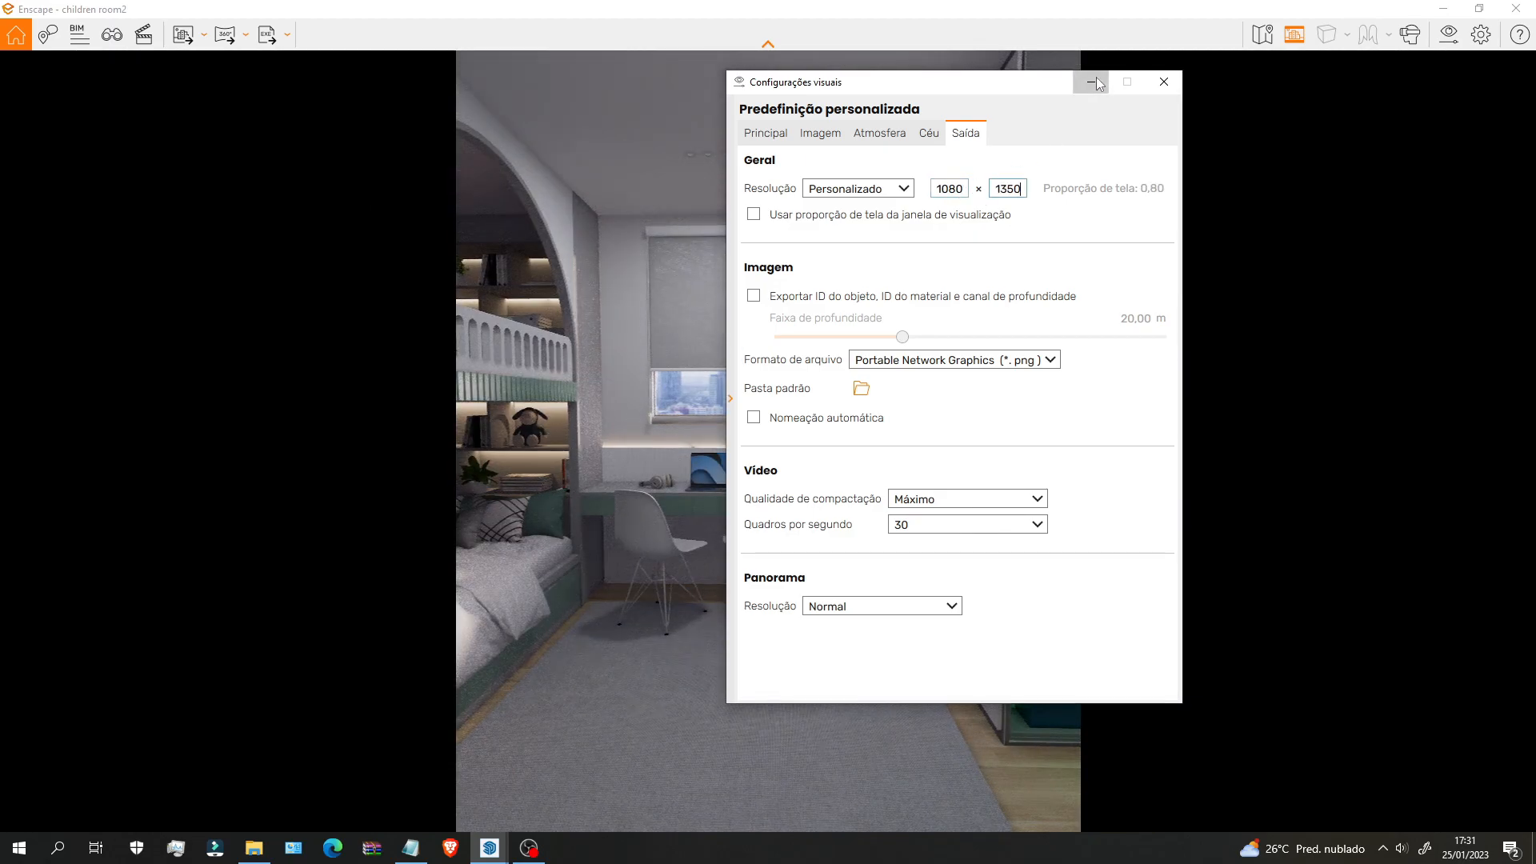
Step: Put away Visual Settings and close the saved views panel
{"action": "left_click", "coordinate": [1094, 83]}
{"action": "left_click", "coordinate": [112, 35]}
{"action": "left_click", "coordinate": [233, 68]}
{"action": "scroll", "coordinate": [833, 413], "scroll_direction": "down", "scroll_amount": 5}
{"action": "scroll", "coordinate": [834, 413], "scroll_direction": "down", "scroll_amount": 5}
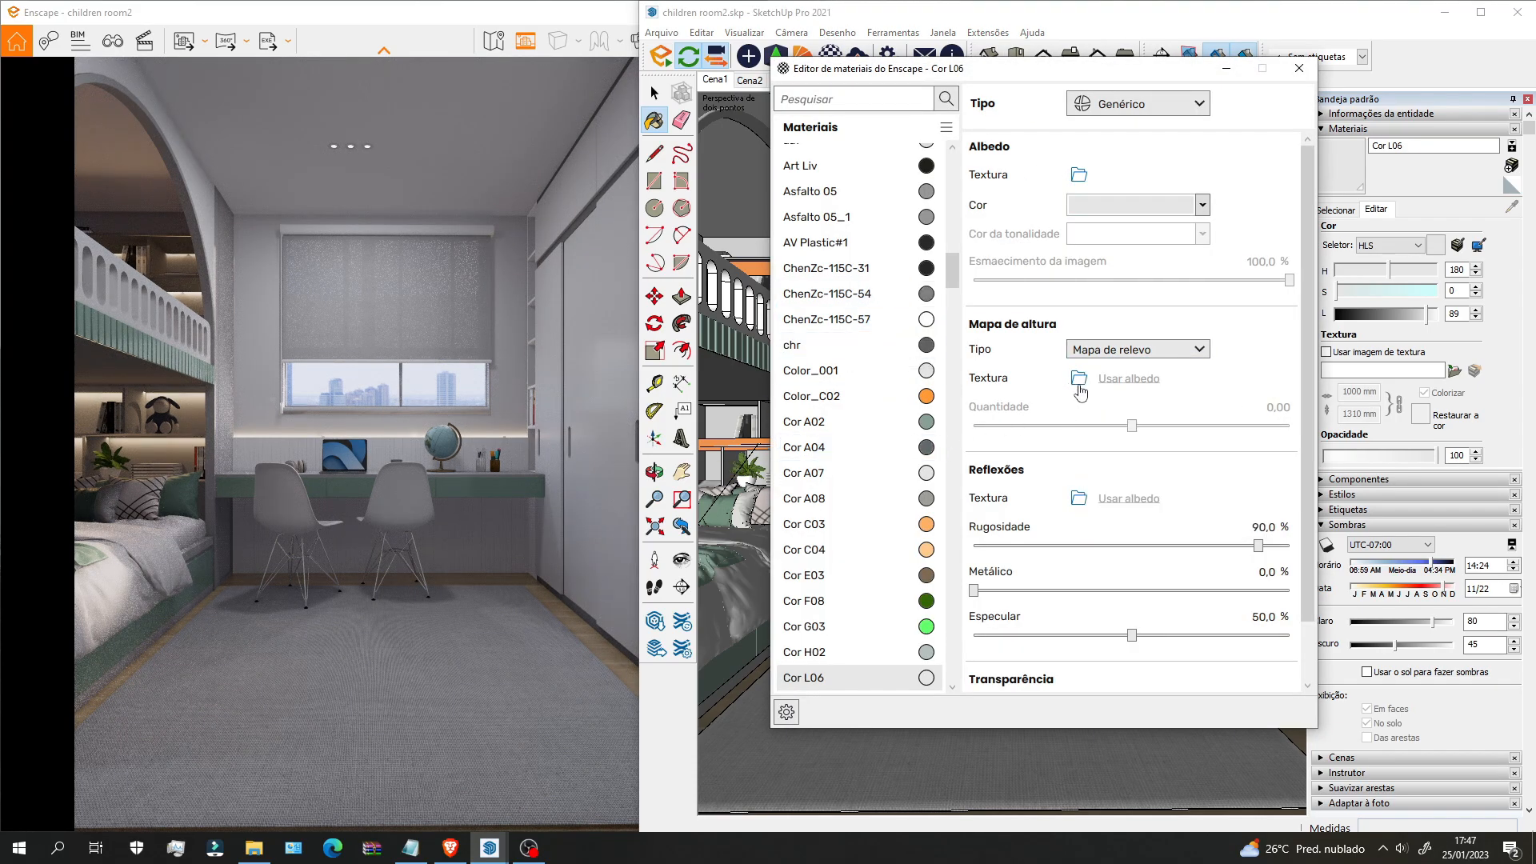
Step: Add a concrete-wall height map to Cor L06 and set its bump strength to 1.02
{"action": "left_click", "coordinate": [1078, 378]}
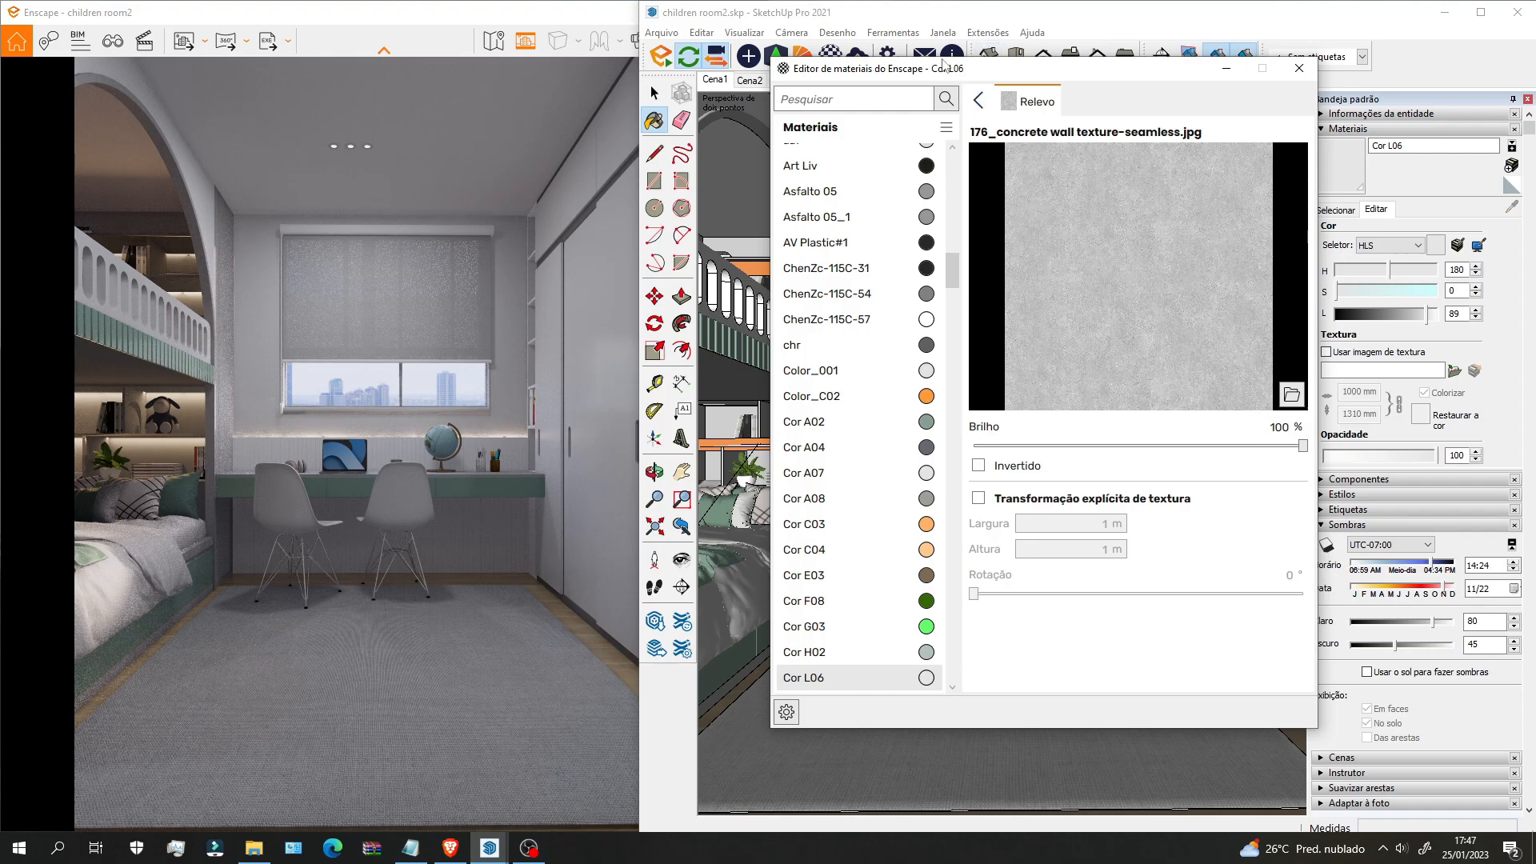
{"action": "left_click", "coordinate": [978, 100]}
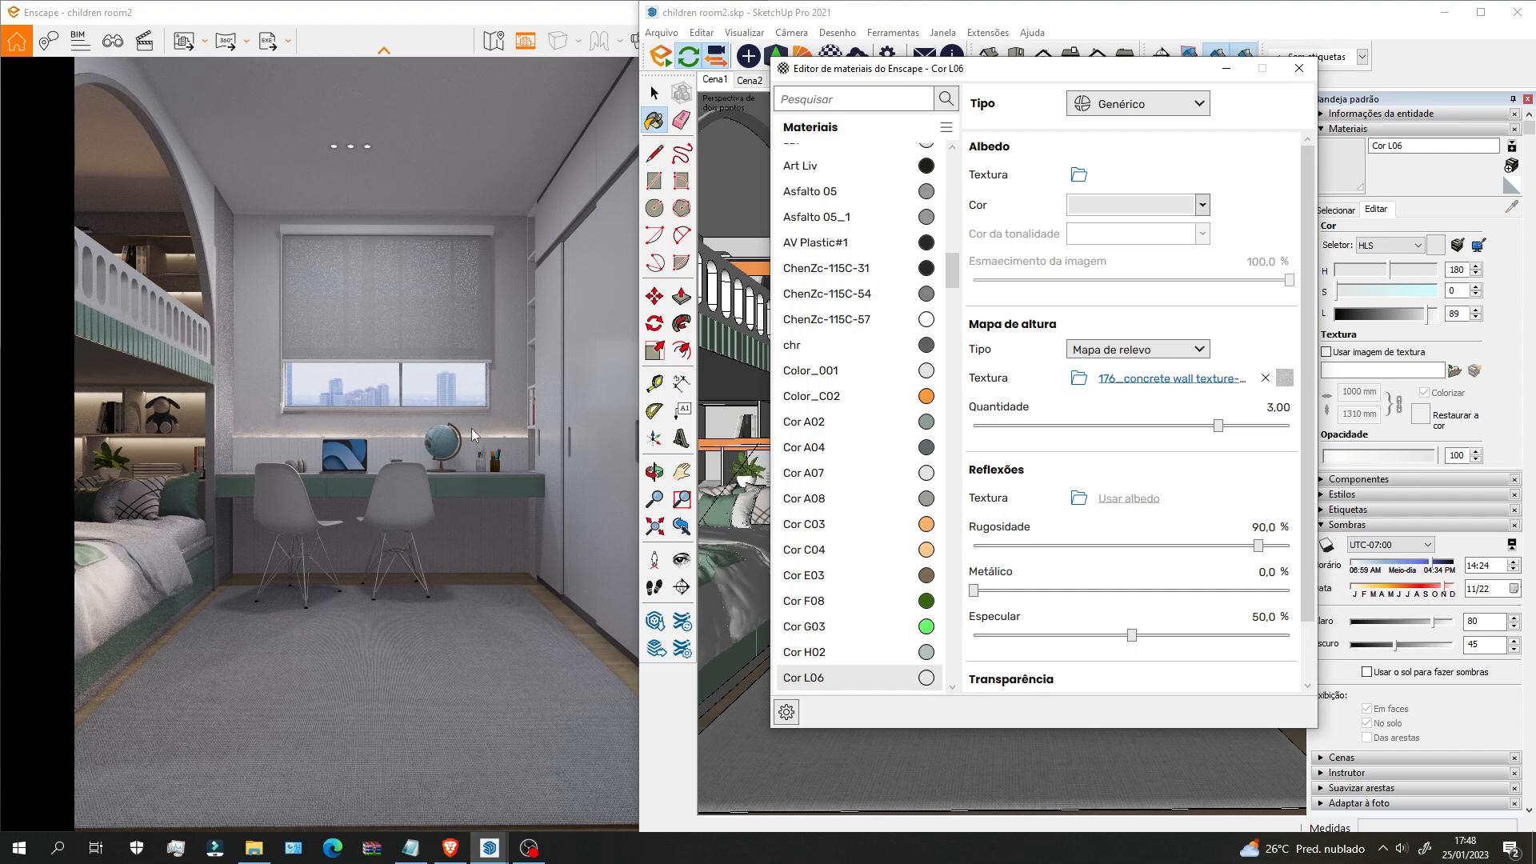
{"action": "scroll", "coordinate": [472, 429], "scroll_direction": "down", "scroll_amount": 5}
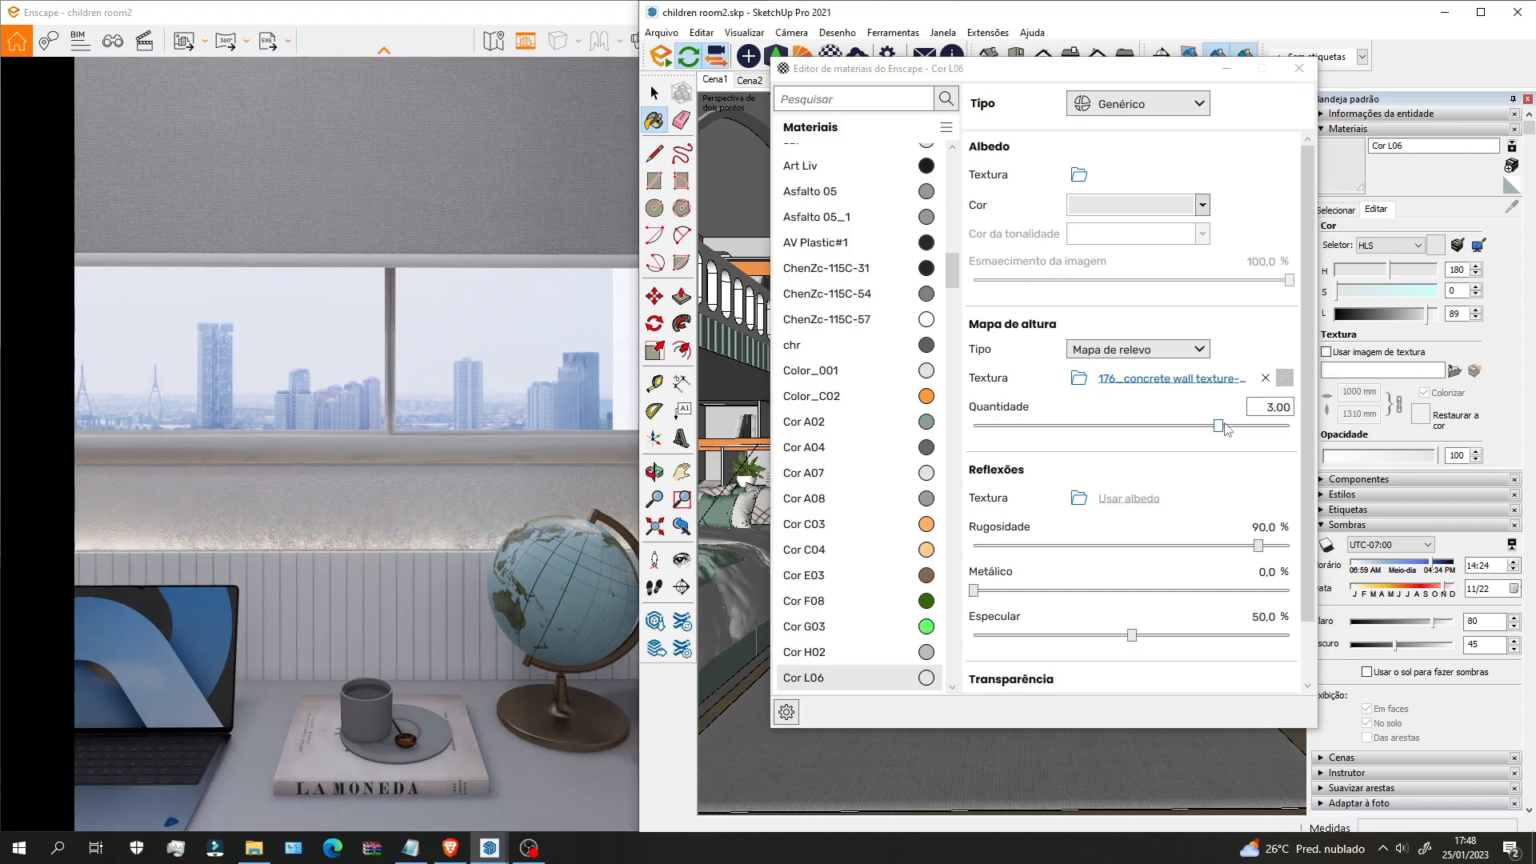
{"action": "scroll", "coordinate": [400, 488], "scroll_direction": "up", "scroll_amount": 5}
{"action": "scroll", "coordinate": [522, 506], "scroll_direction": "down", "scroll_amount": 3}
{"action": "left_click_drag", "start_coordinate": [521, 506], "coordinate": [483, 506]}
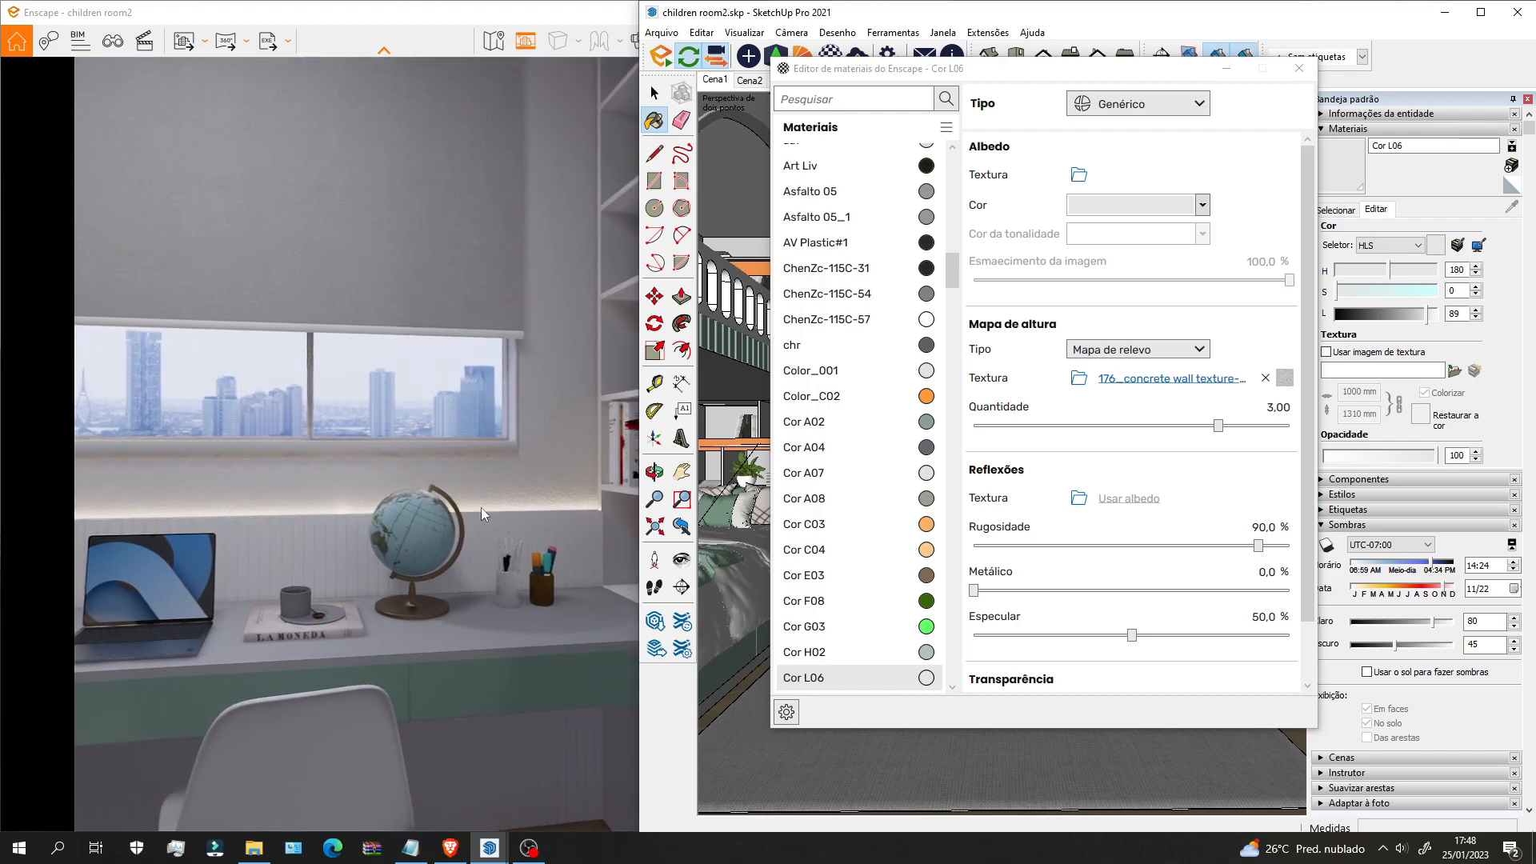
{"action": "left_click_drag", "start_coordinate": [1218, 426], "coordinate": [1182, 427]}
{"action": "left_click_drag", "start_coordinate": [516, 540], "coordinate": [539, 545]}
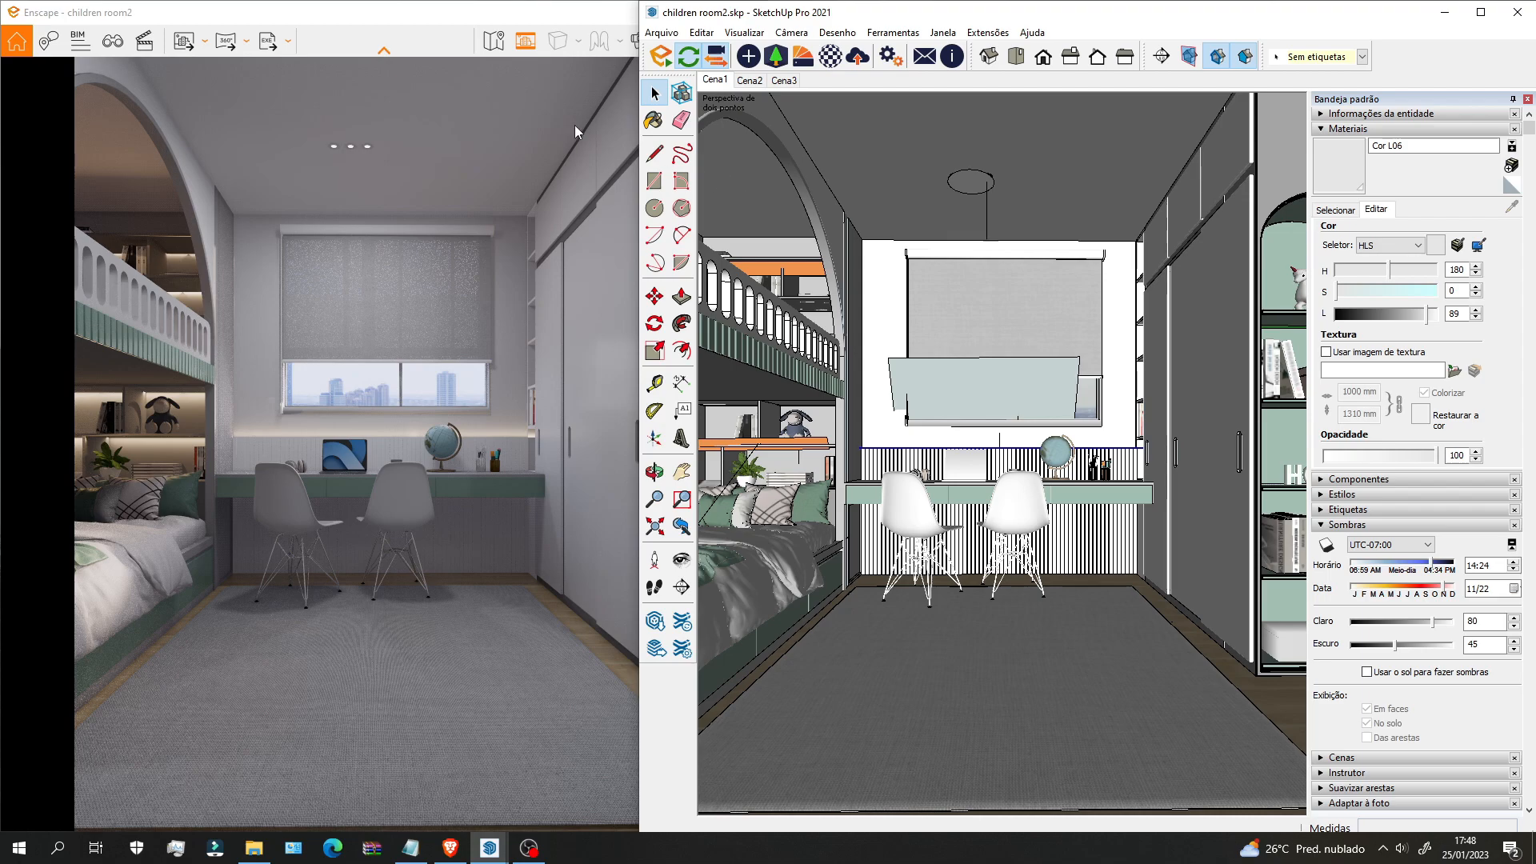
Step: Maximize Enscape and raise the render's colour saturation in the image settings
{"action": "left_click", "coordinate": [586, 16]}
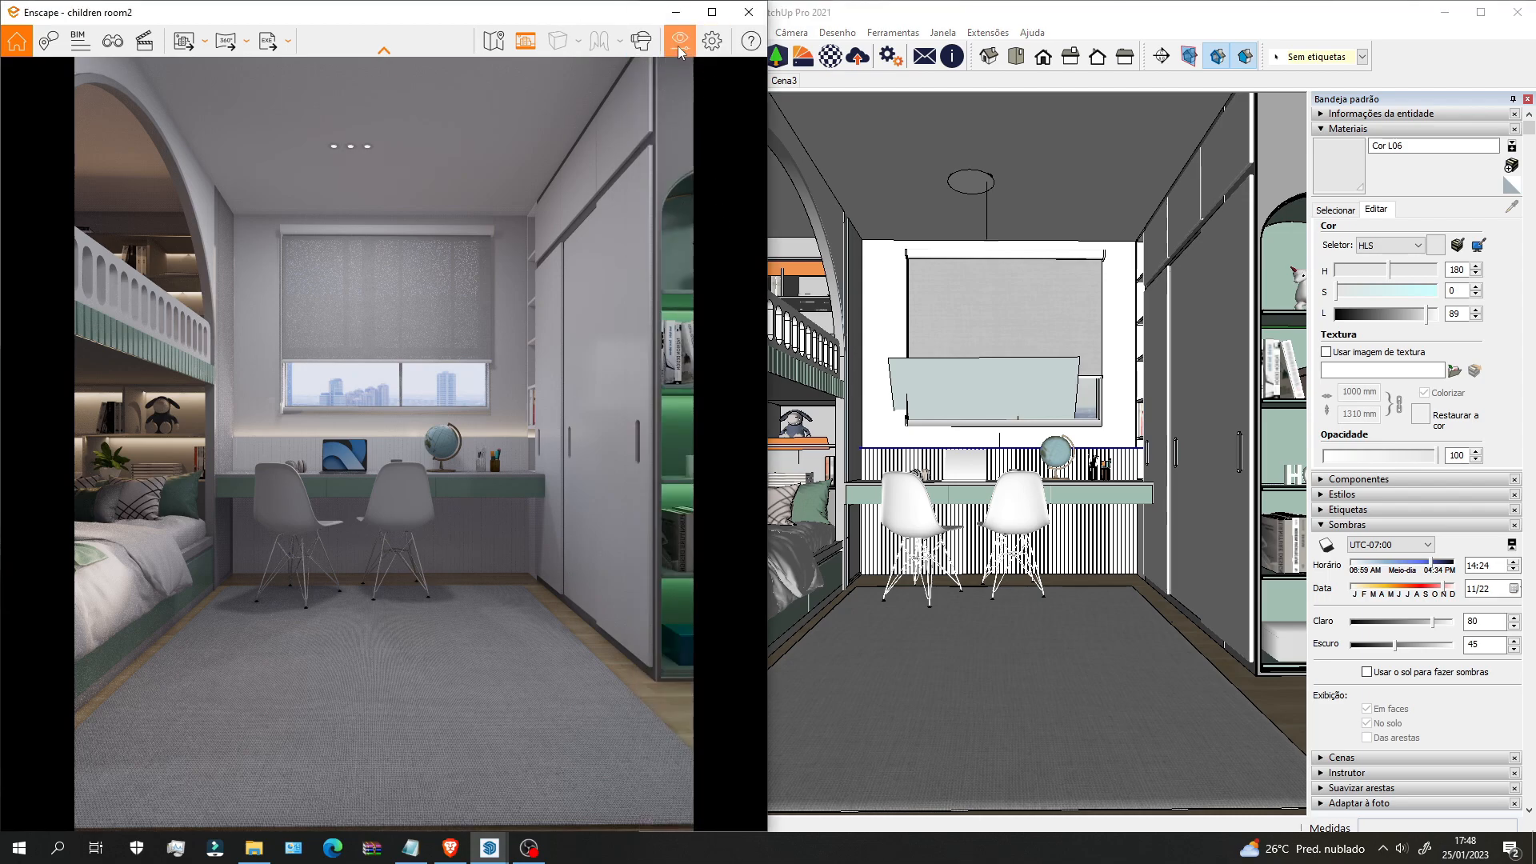
{"action": "left_click", "coordinate": [712, 12]}
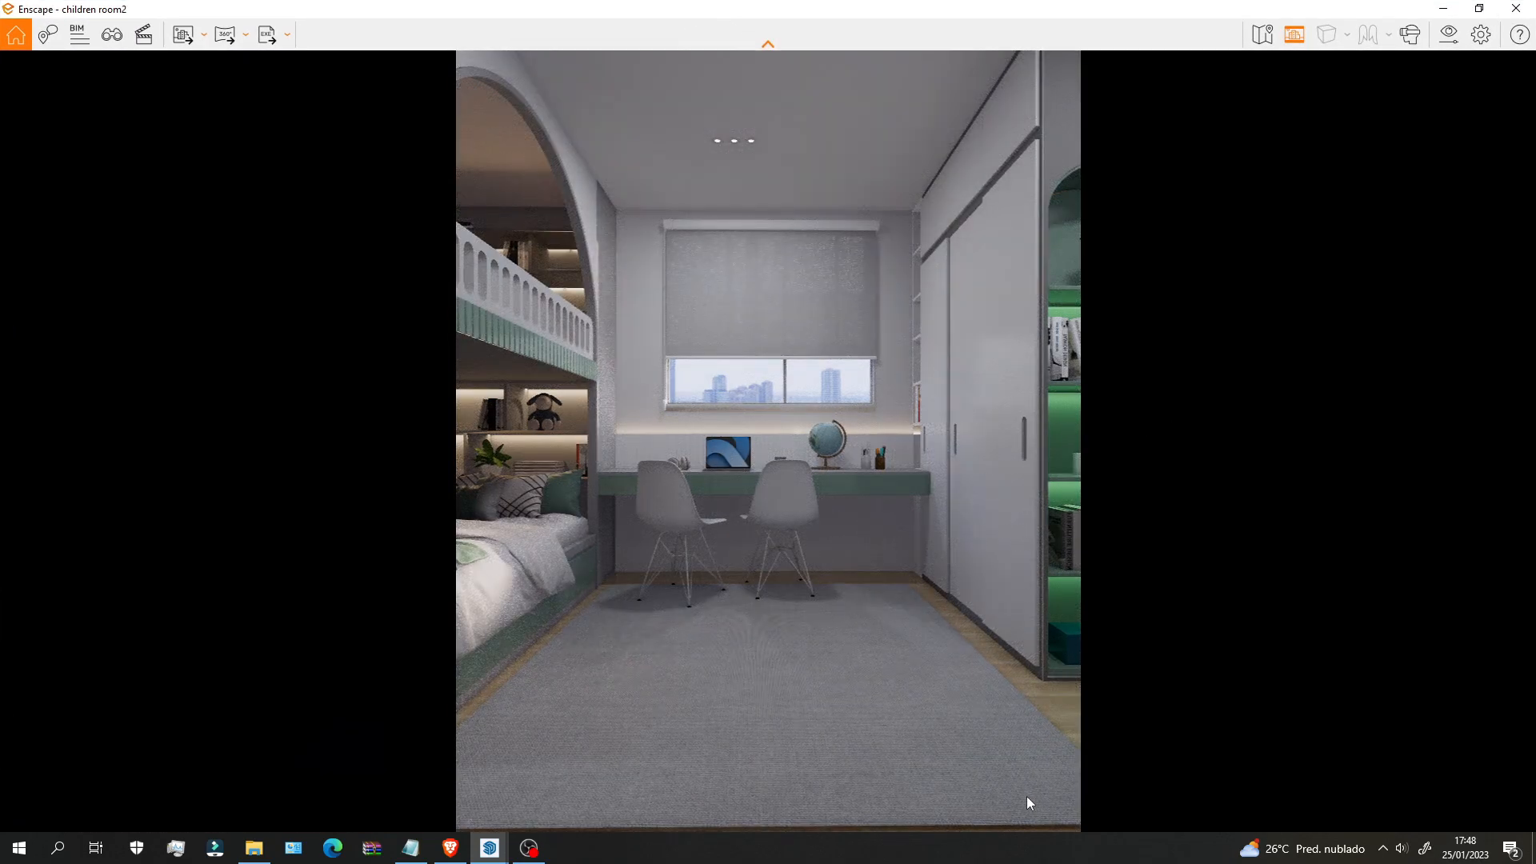
{"action": "left_click", "coordinate": [1456, 40]}
{"action": "left_click_drag", "start_coordinate": [886, 82], "coordinate": [1136, 69]}
{"action": "left_click", "coordinate": [1062, 120]}
{"action": "left_click_drag", "start_coordinate": [1204, 310], "coordinate": [1221, 310]}
Step: Add a 16% vignette, save the view as screenshot 1.png and open its folder
{"action": "left_click", "coordinate": [1011, 120]}
{"action": "left_click", "coordinate": [1064, 120]}
{"action": "left_click_drag", "start_coordinate": [994, 589], "coordinate": [1061, 588]}
{"action": "left_click", "coordinate": [182, 36]}
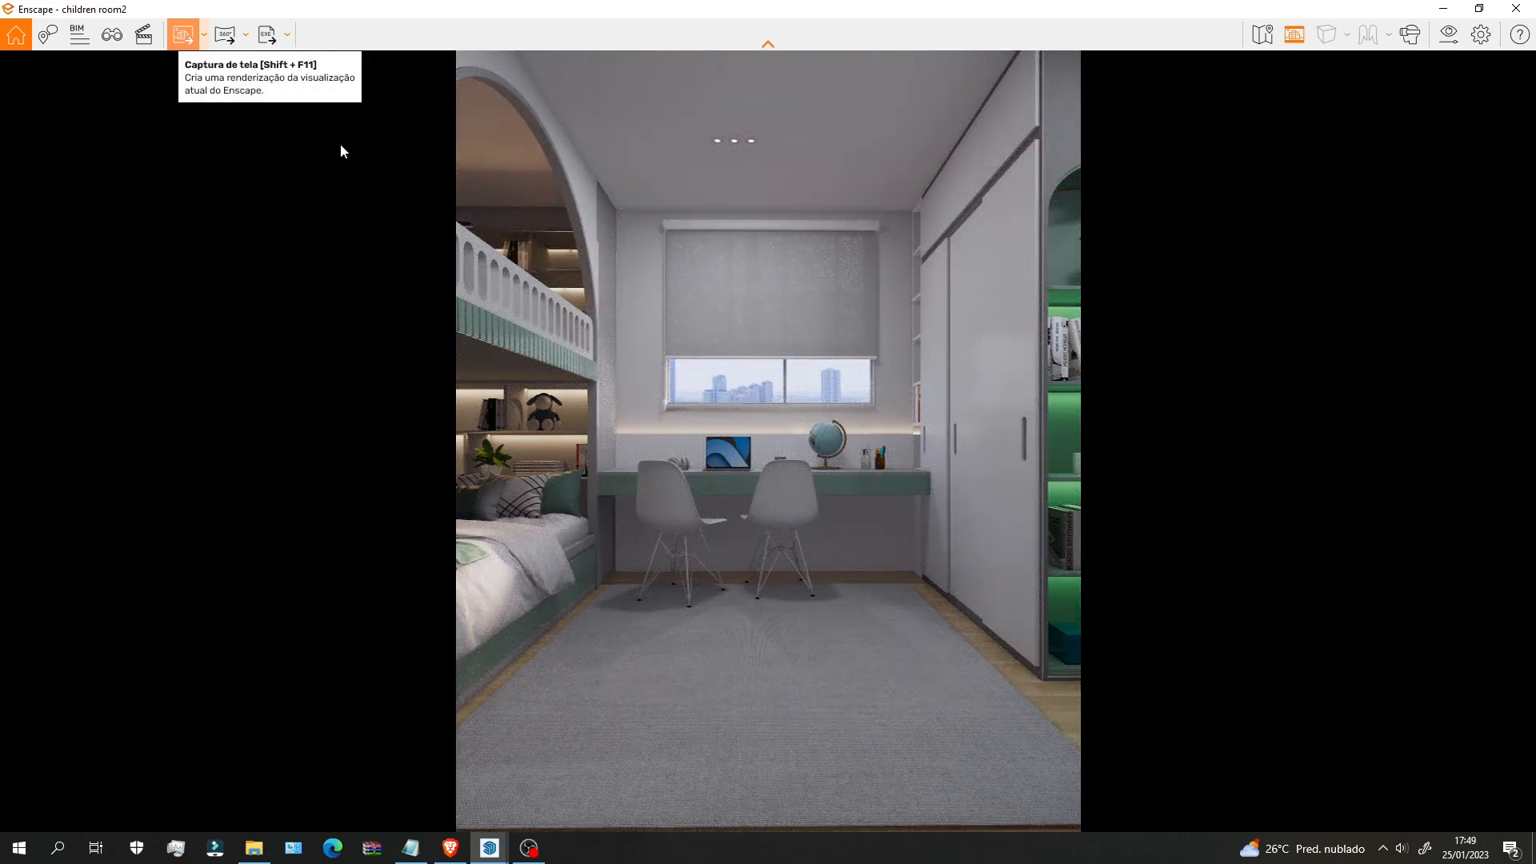
{"action": "left_click", "coordinate": [254, 849]}
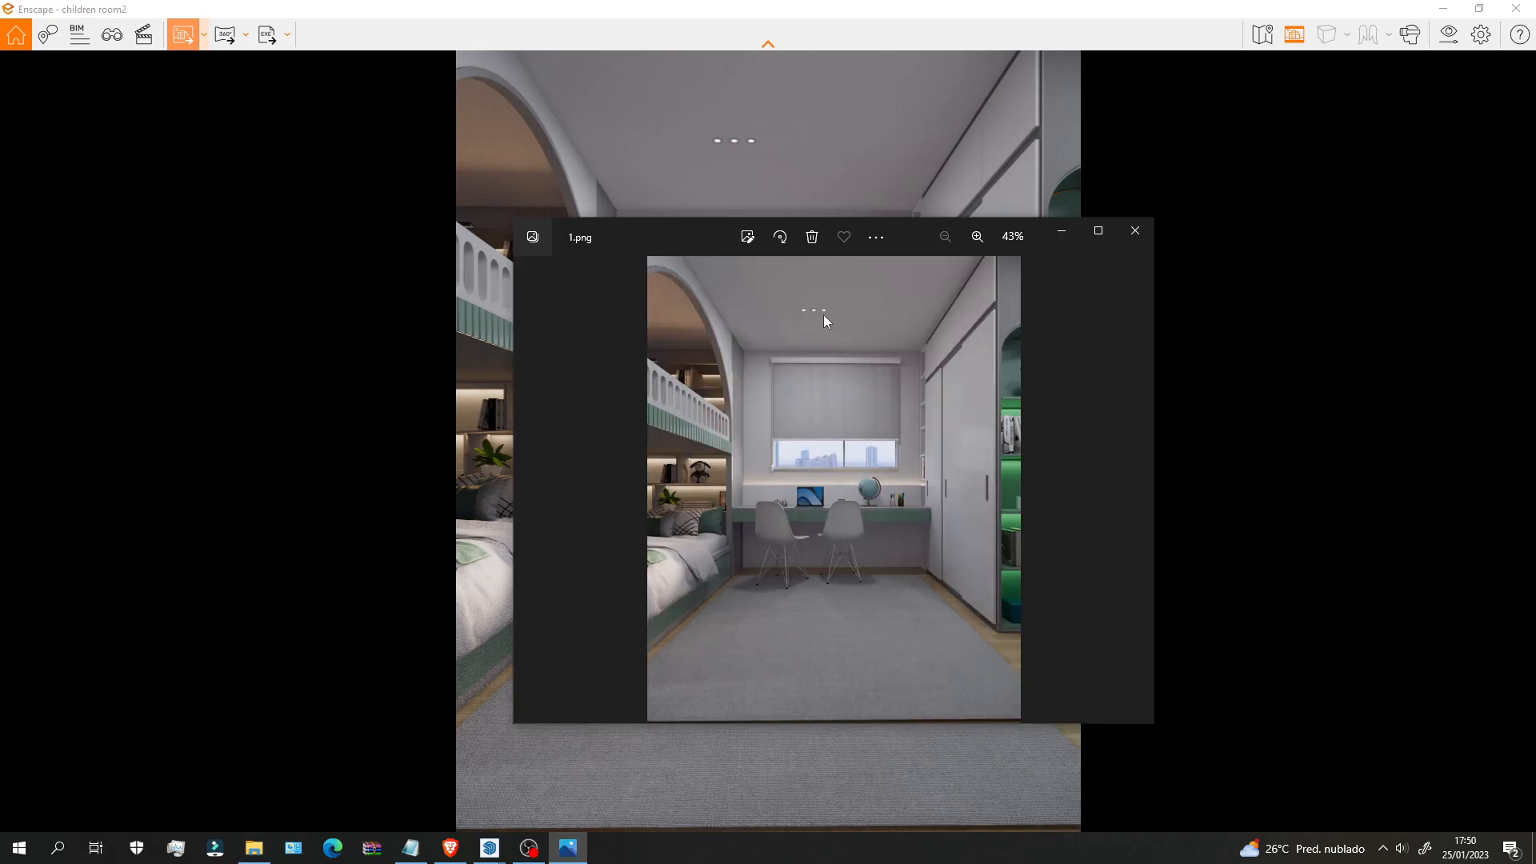
Step: Review 1.png in Photos, comparing it beside the Enscape render, then full-screen again
{"action": "left_click", "coordinate": [1087, 239]}
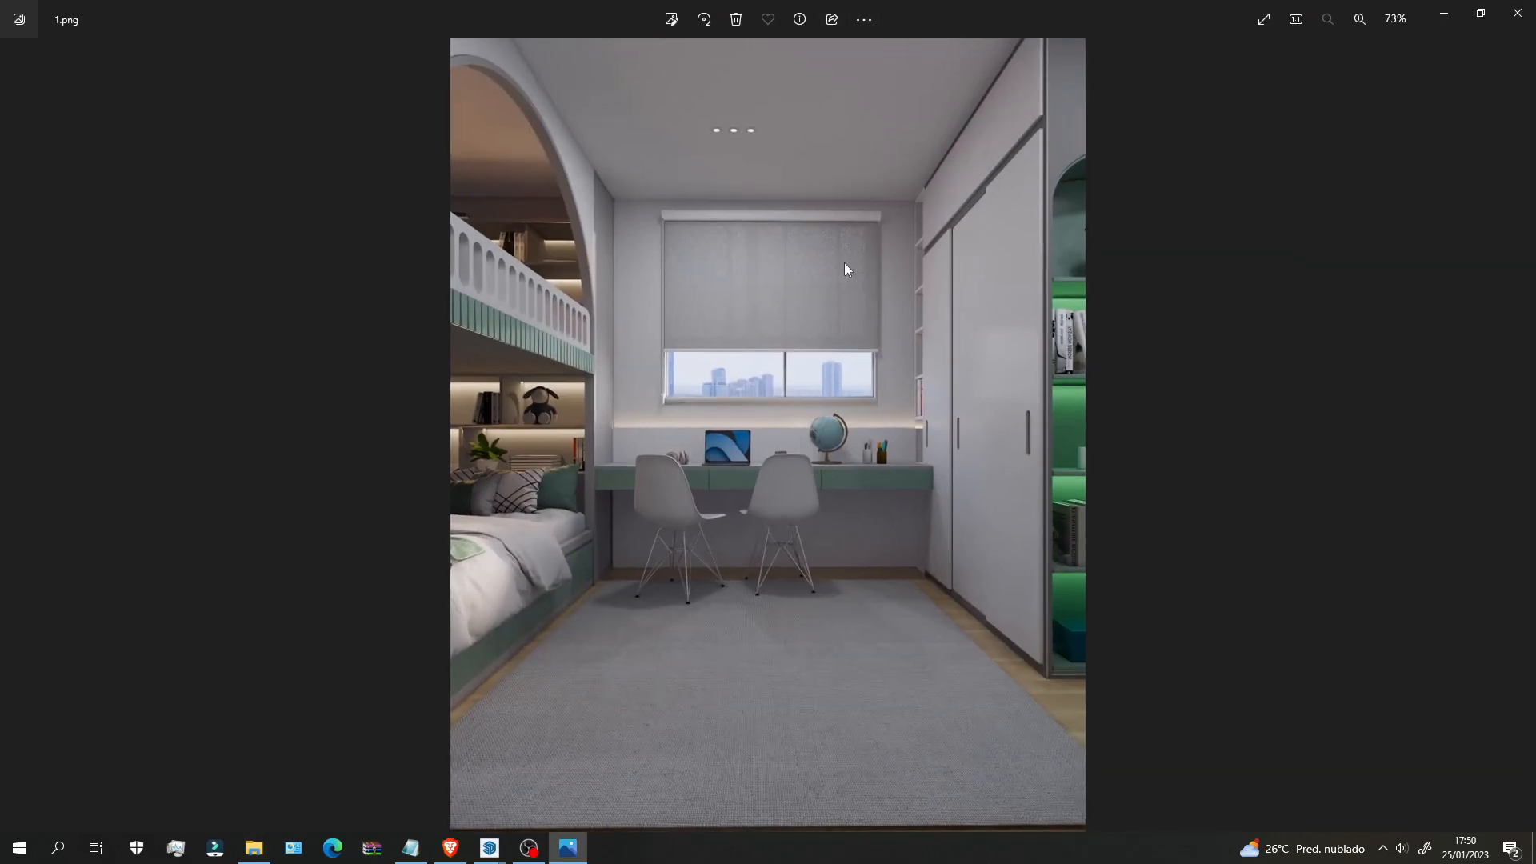
{"action": "left_click_drag", "start_coordinate": [916, 13], "coordinate": [1252, 119]}
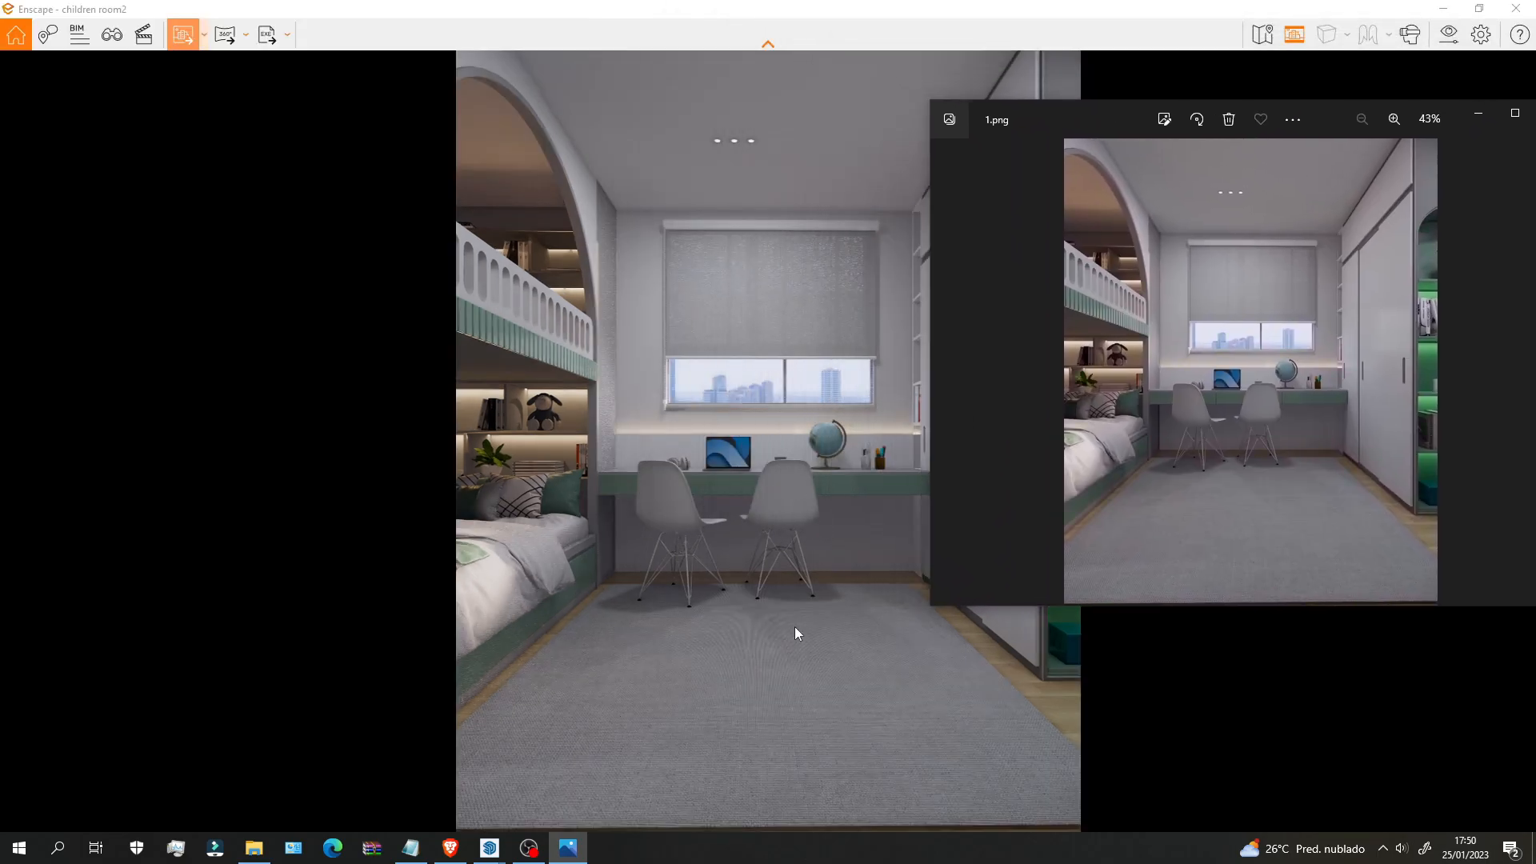
{"action": "left_click_drag", "start_coordinate": [1040, 120], "coordinate": [449, 279]}
{"action": "left_click", "coordinate": [917, 275]}
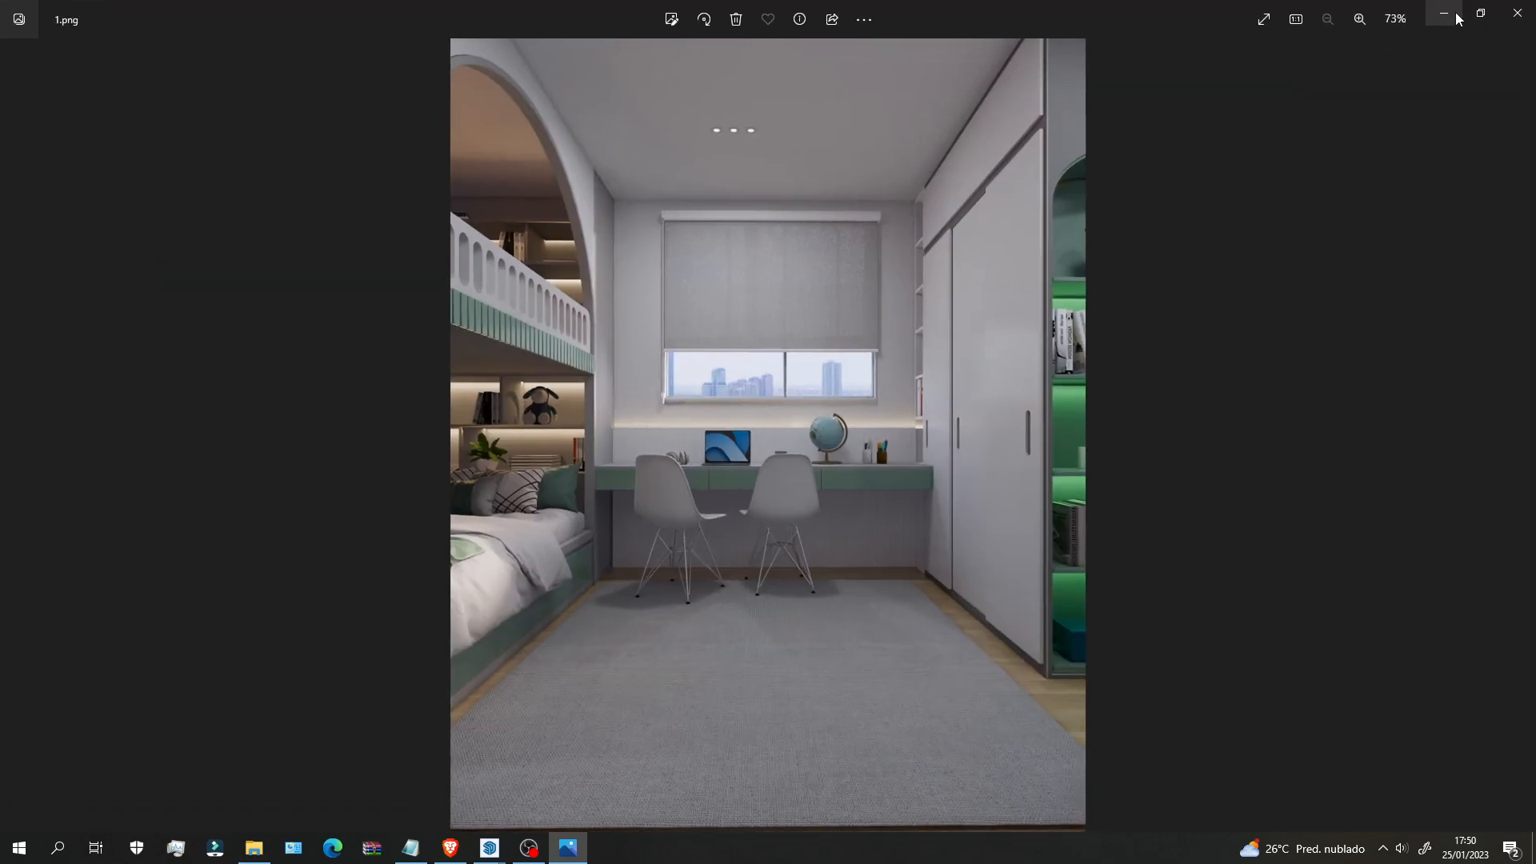
{"action": "left_click", "coordinate": [560, 852]}
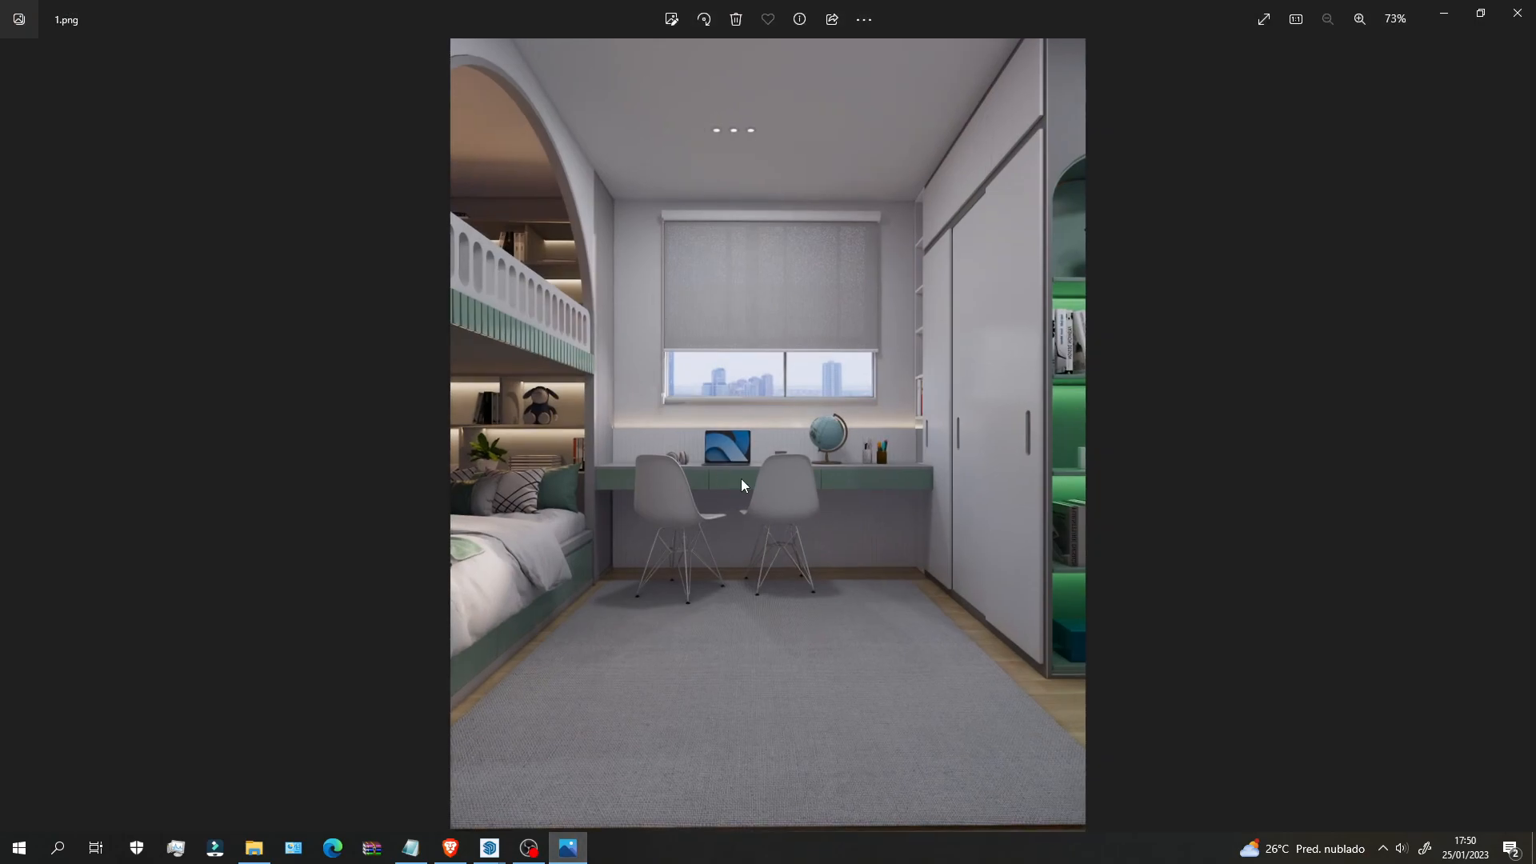